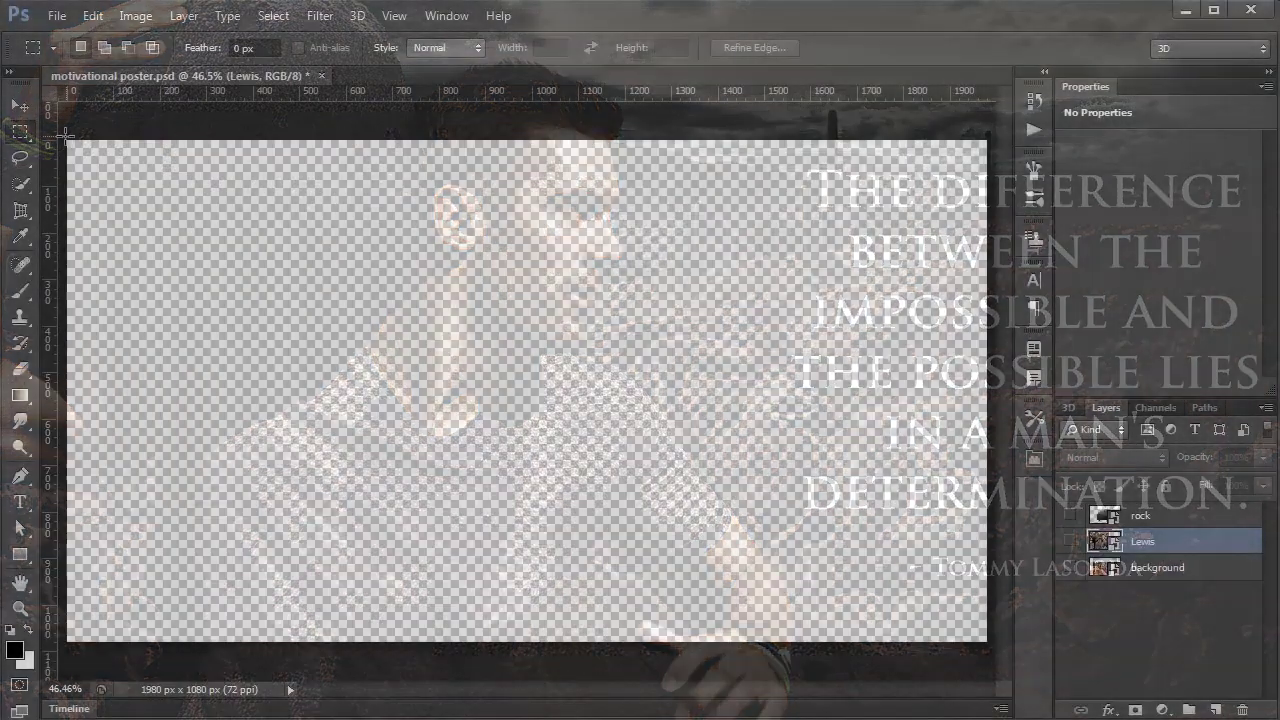
Mark the whole canvas with a marquee selection, reveal the background, athlete and rock layers, and clear the selection.
left_click_drag(66, 139, 1016, 685)
left_click(1100, 651)
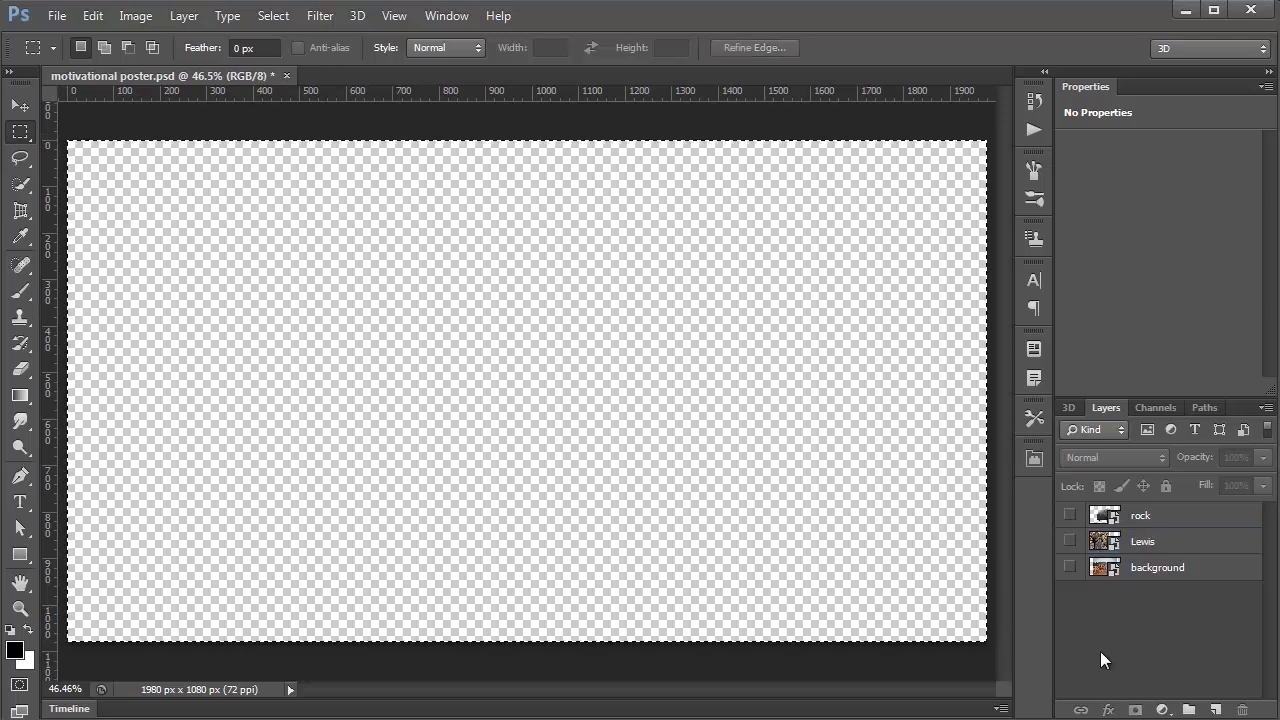
left_click(1070, 567)
left_click(1070, 541)
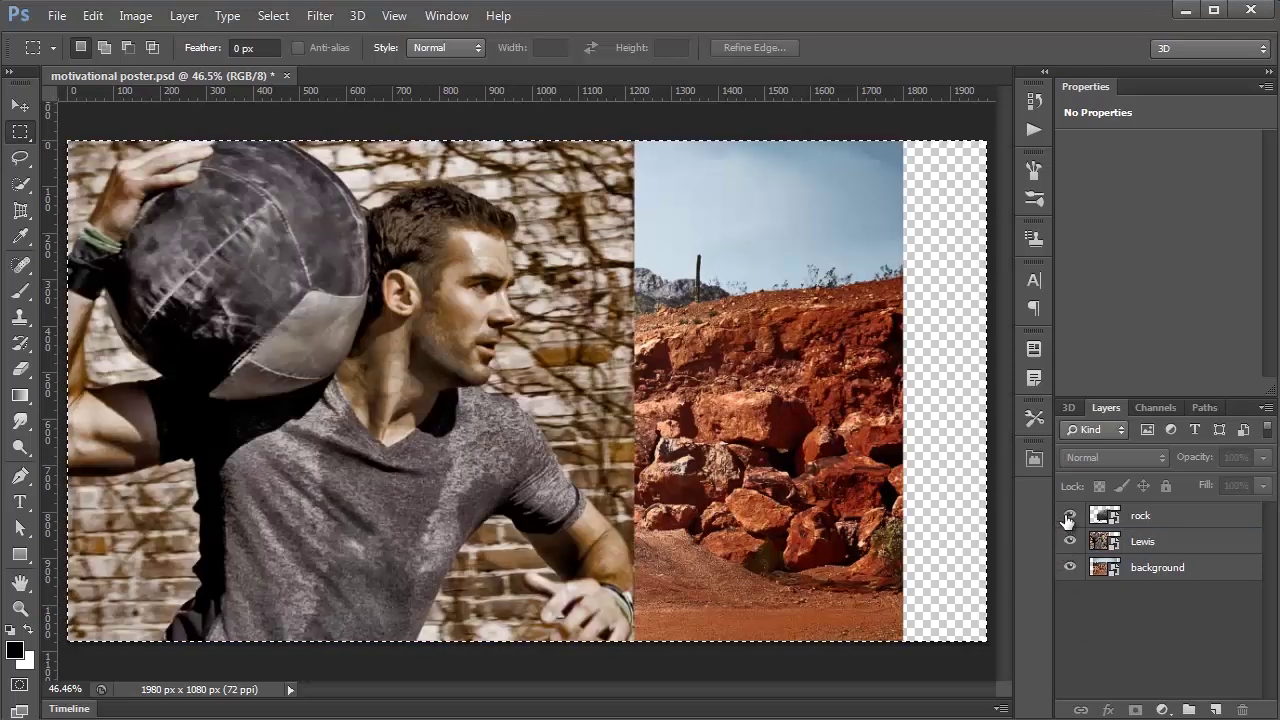
left_click(1070, 515)
key("ctrl+d")
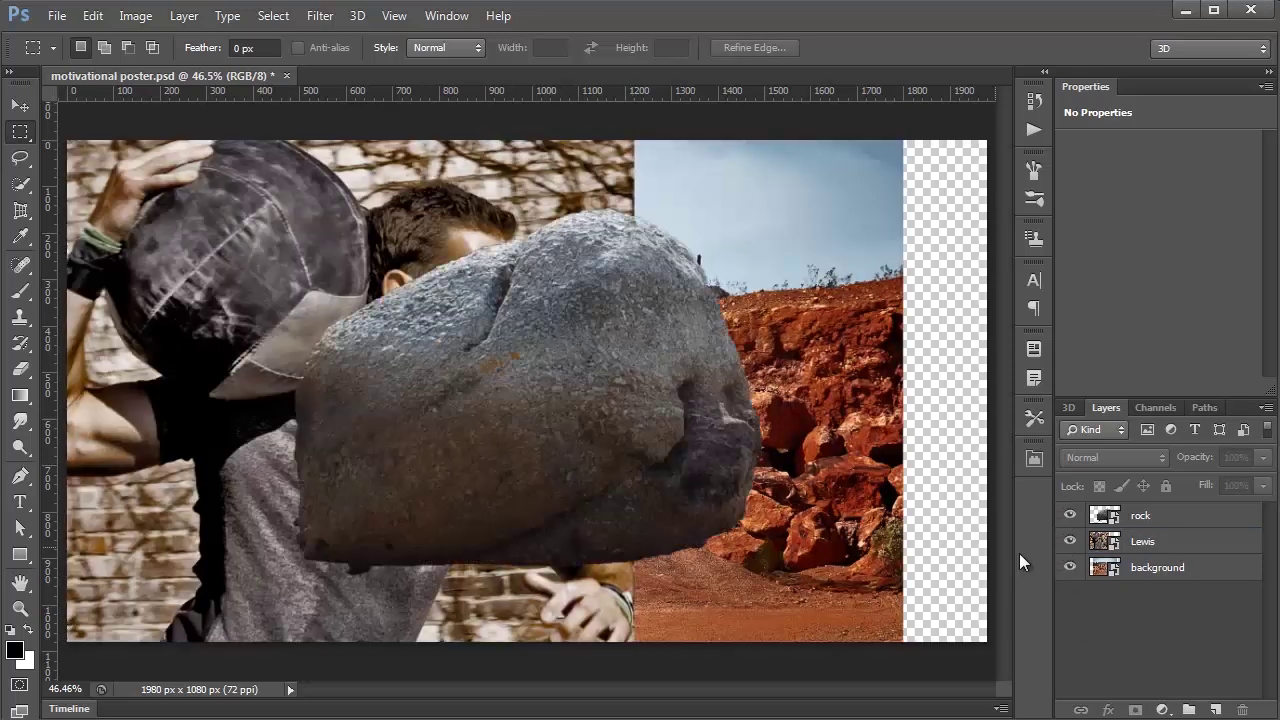
Inspect the rock and athlete layers by toggling their visibility, and hide all three layers.
left_click(1070, 541)
left_click(1068, 518)
left_click(1070, 541)
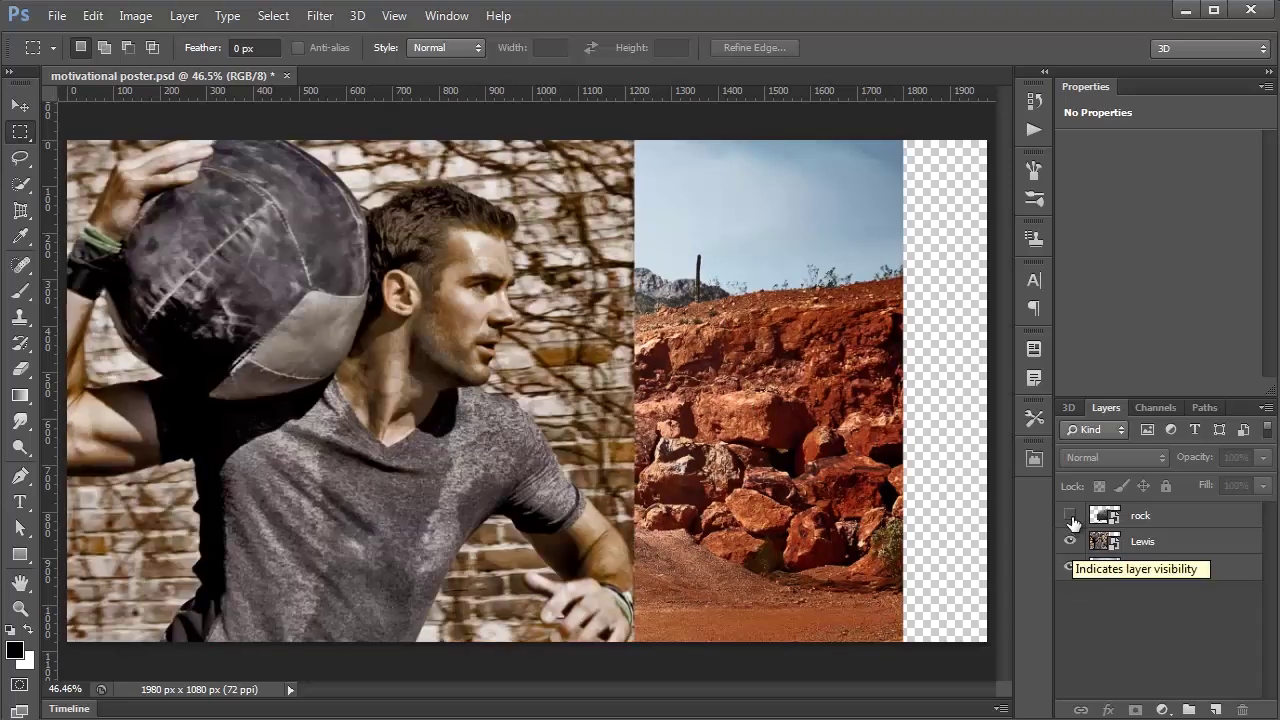
left_click(1070, 515)
left_click_drag(1072, 517, 1071, 584)
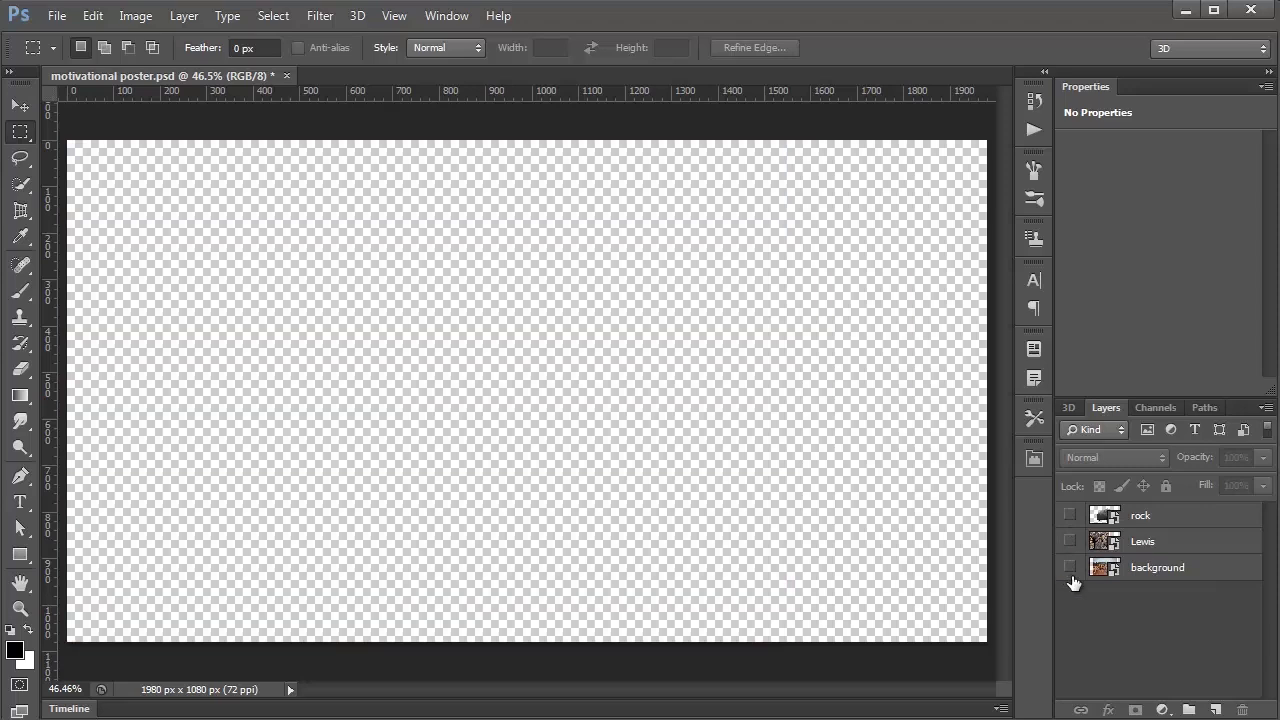
Place sky.jpg from the assets folder into the poster at its default size and hide the new layer.
left_click(57, 15)
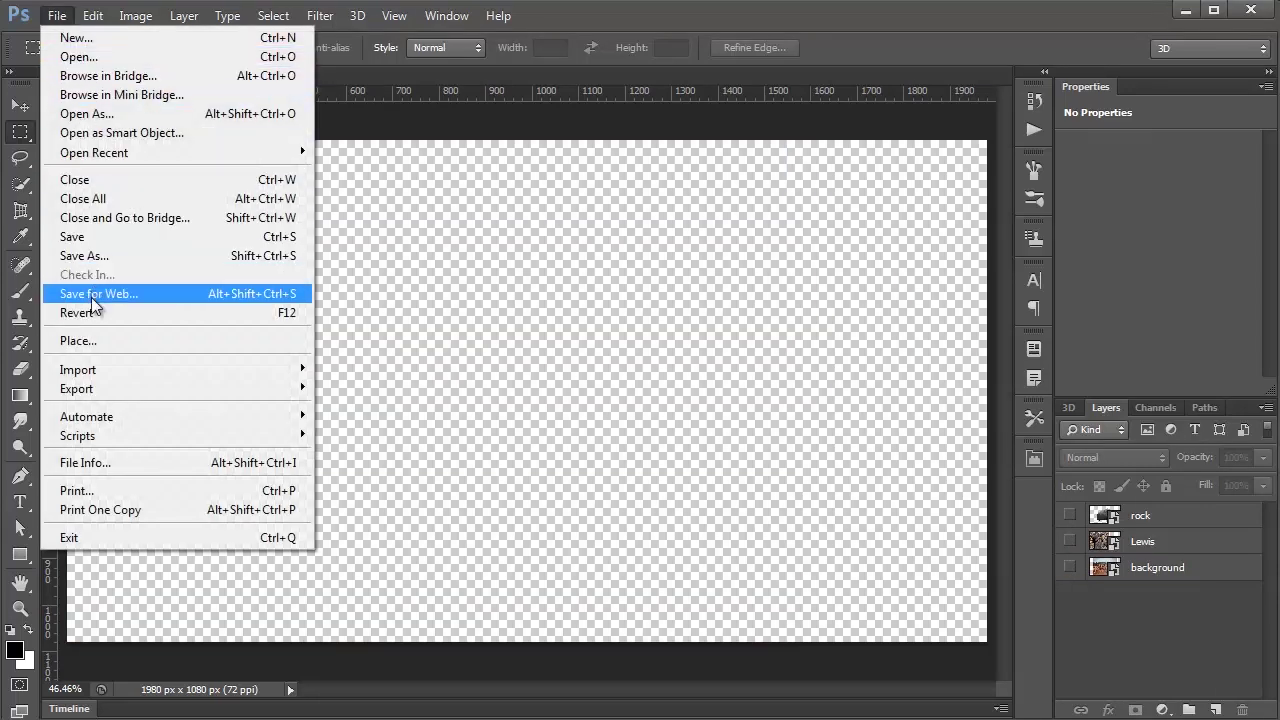
left_click(88, 344)
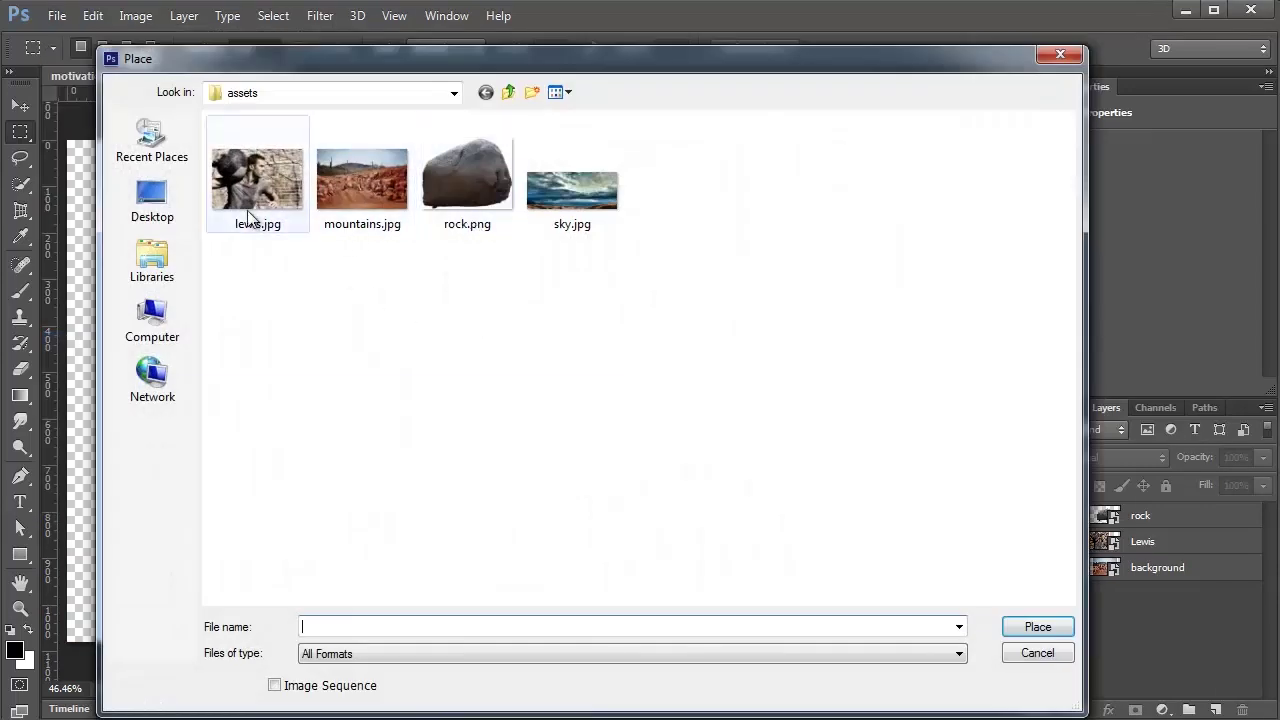
left_click(567, 187)
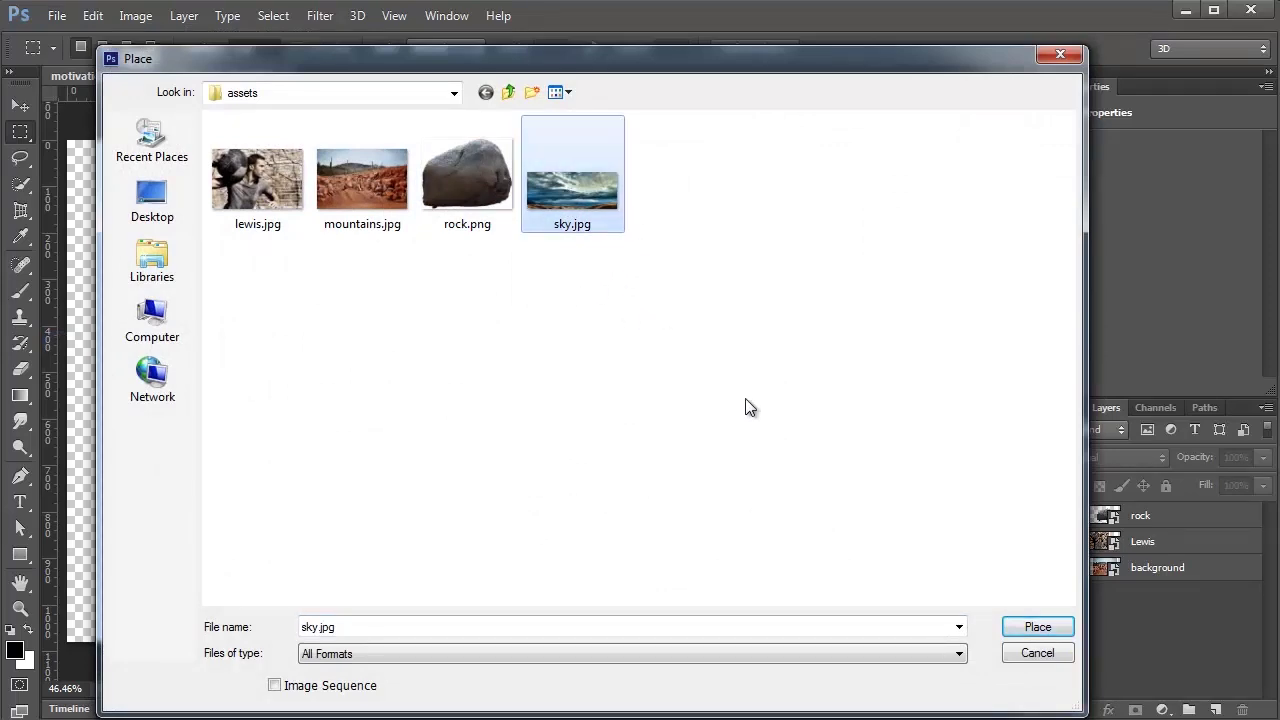
left_click(1037, 628)
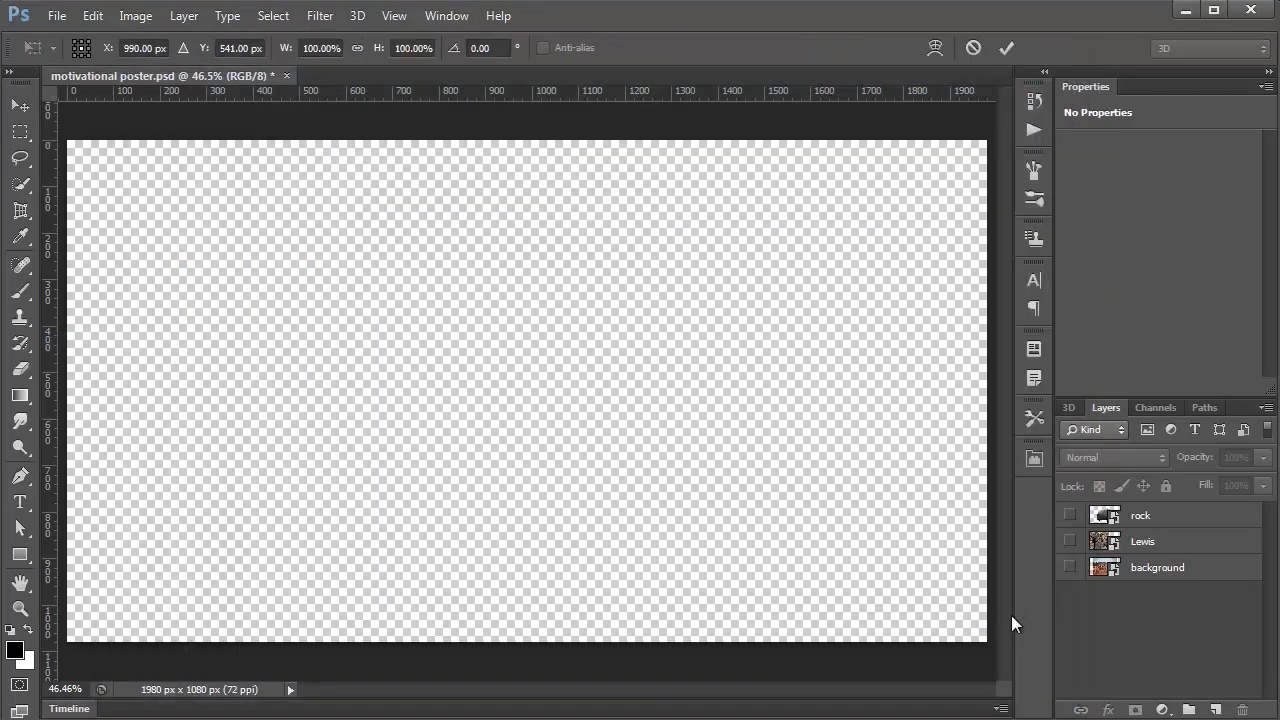
key("Return")
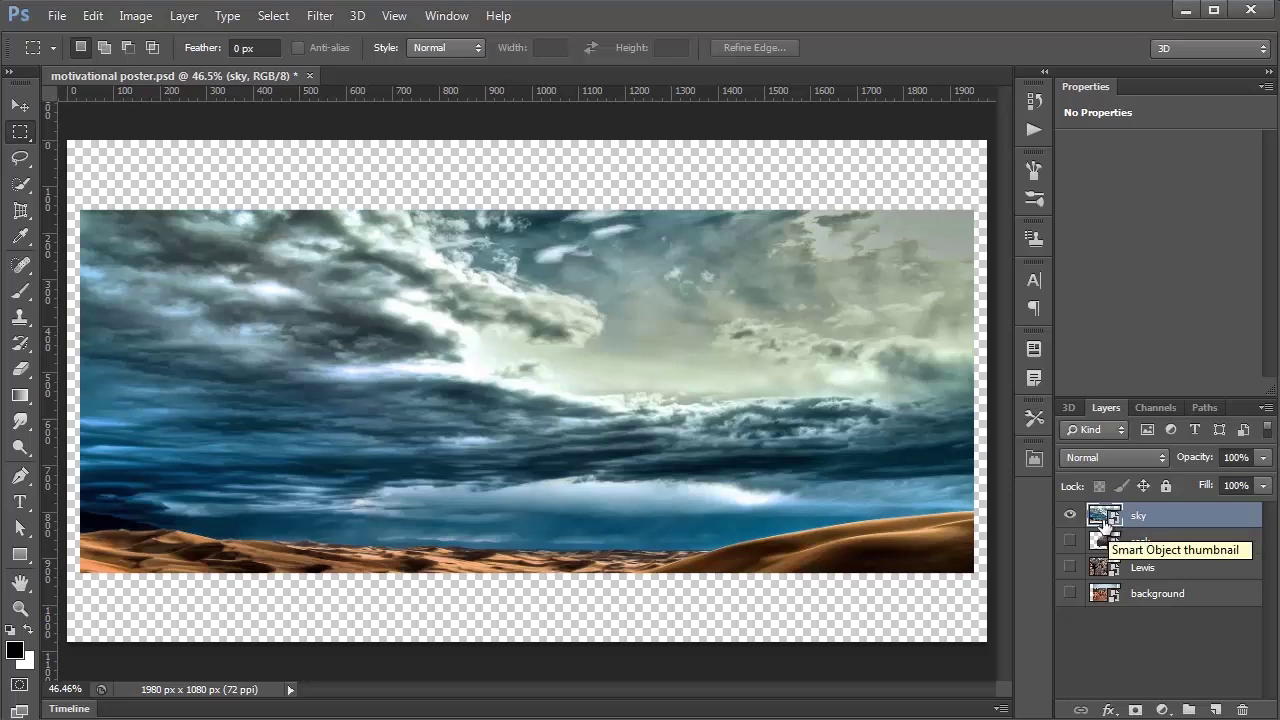
left_click(1070, 516)
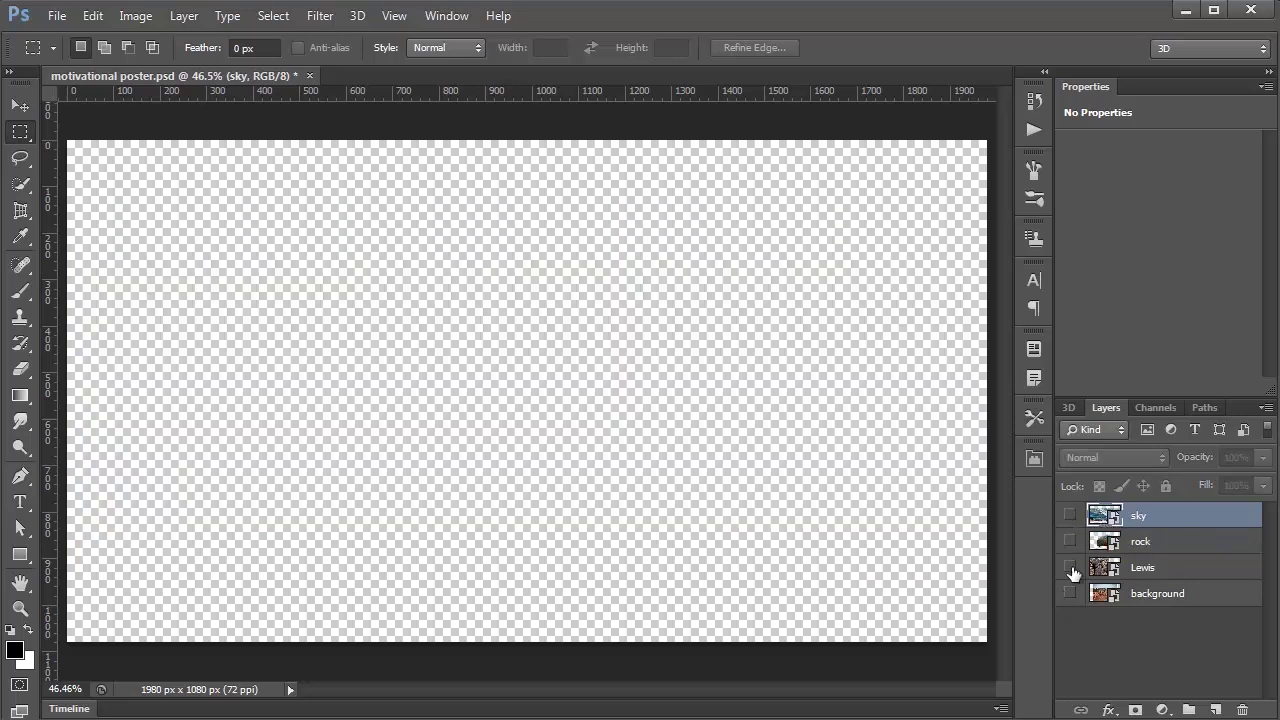
Show the athlete layer and enable the disabled layer mask inside its smart object contents.
left_click(1070, 568)
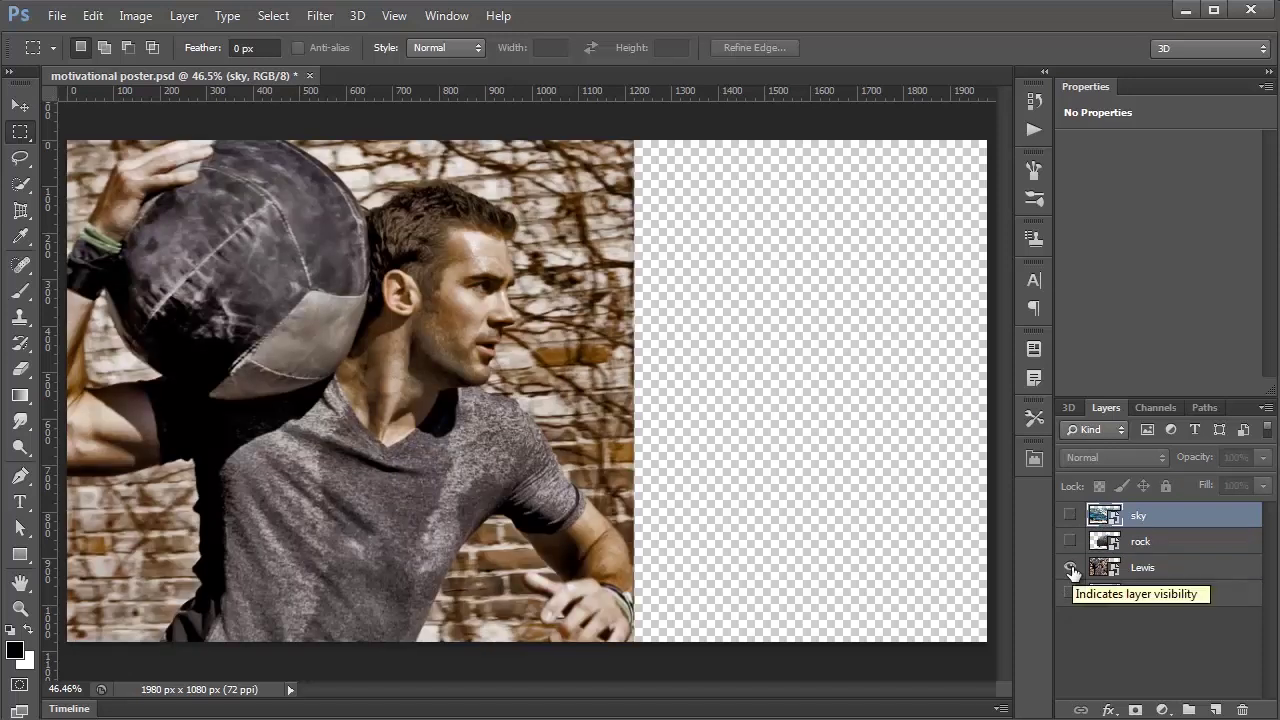
left_click(1107, 574)
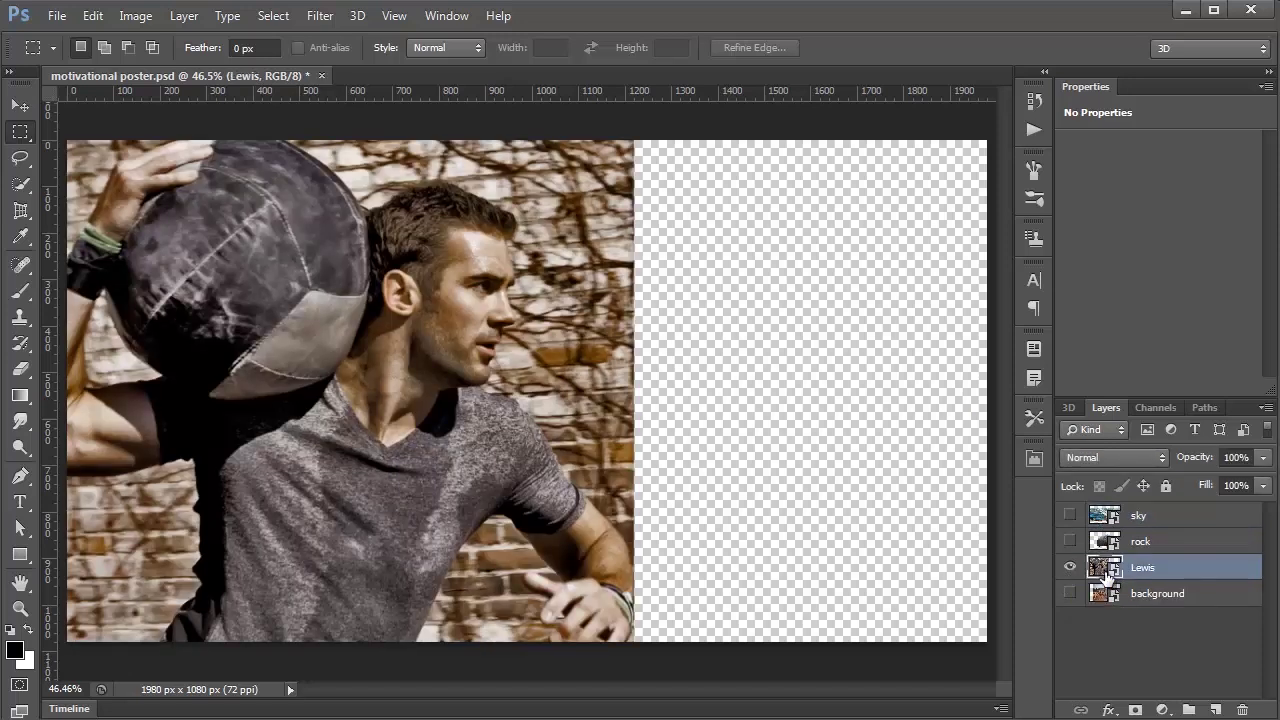
double_click(1107, 574)
left_click_drag(423, 63, 668, 175)
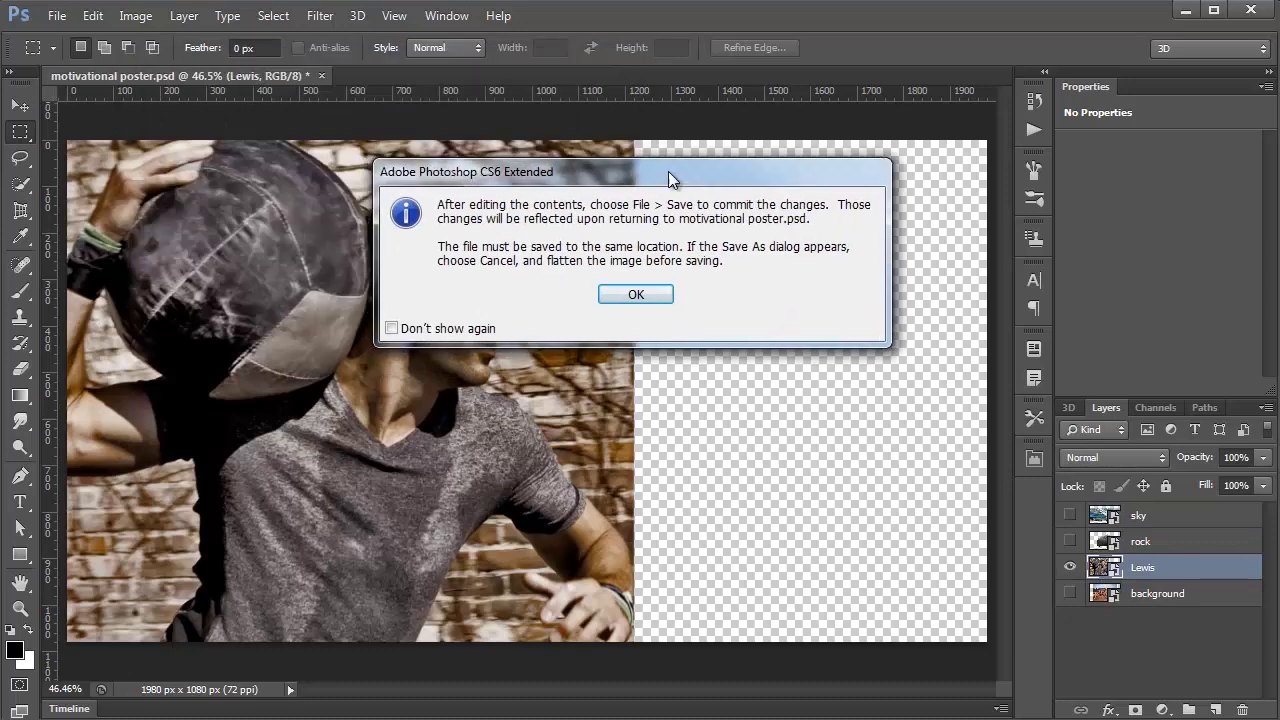
left_click(650, 301)
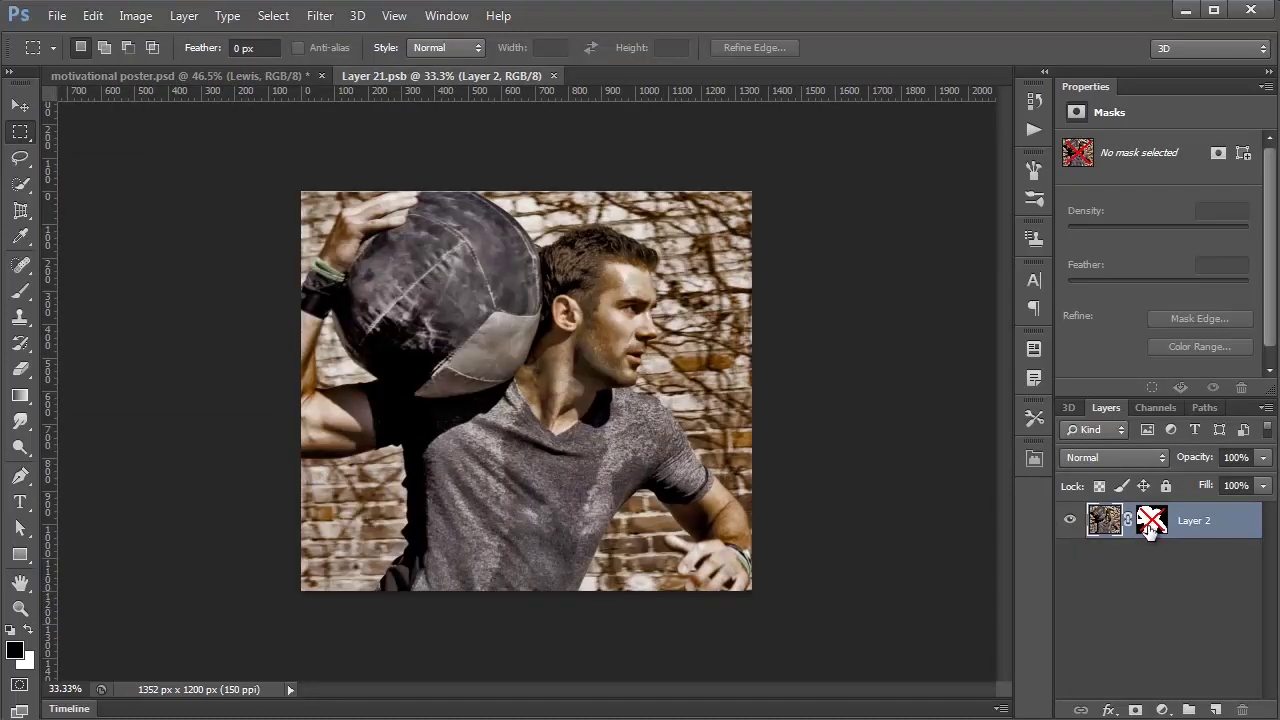
left_click(1149, 529, "shift")
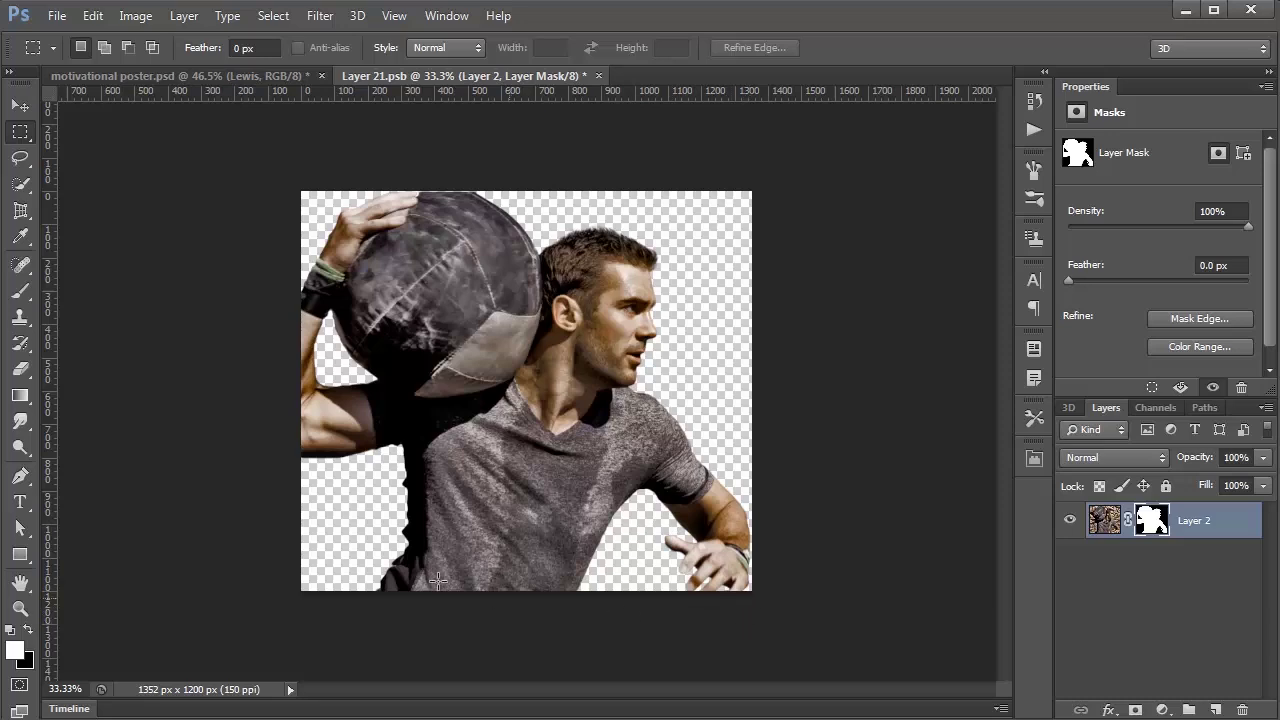
Brush a sample selection over the man's shirt and face with the Quick Selection tool.
left_click(20, 183)
left_click(95, 178)
mouse_move(630, 430)
left_mouse_down()
mouse_move(581, 490)
mouse_move(526, 552)
mouse_move(555, 535)
mouse_move(610, 442)
mouse_move(608, 362)
mouse_move(606, 396)
left_mouse_up()
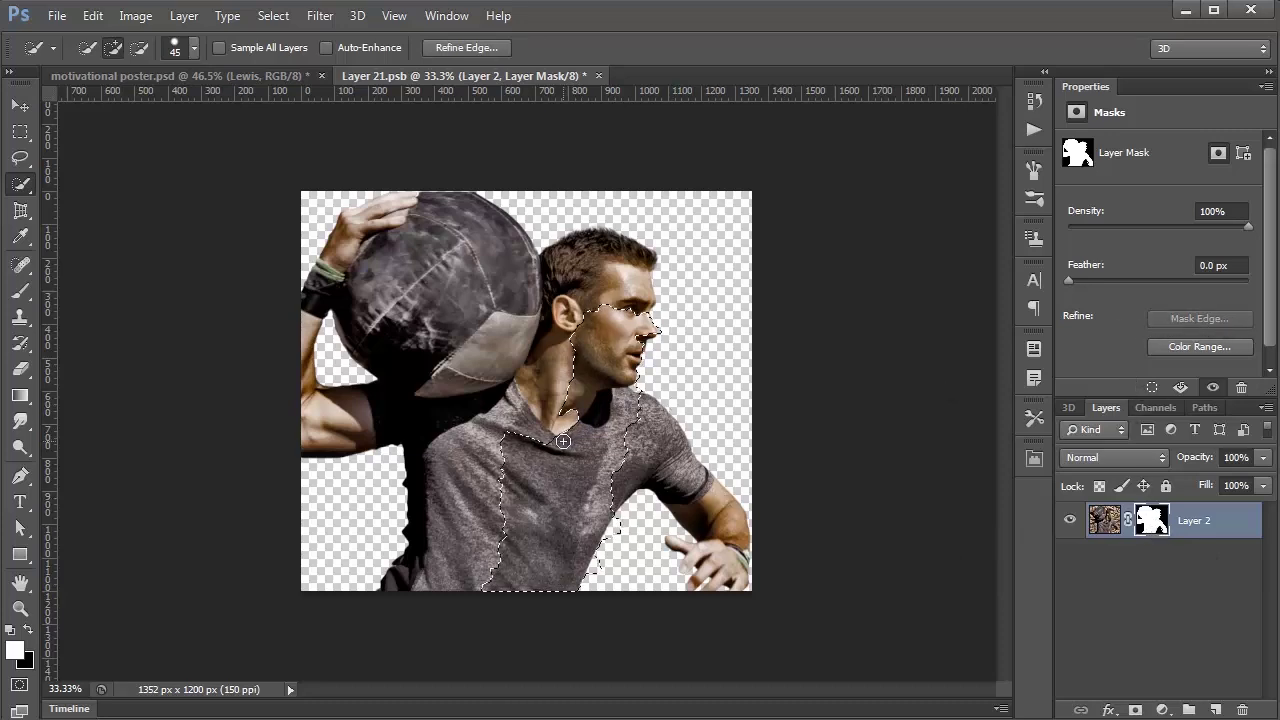
Save and close the smart object's document to update the masked athlete in the poster.
key("ctrl+s")
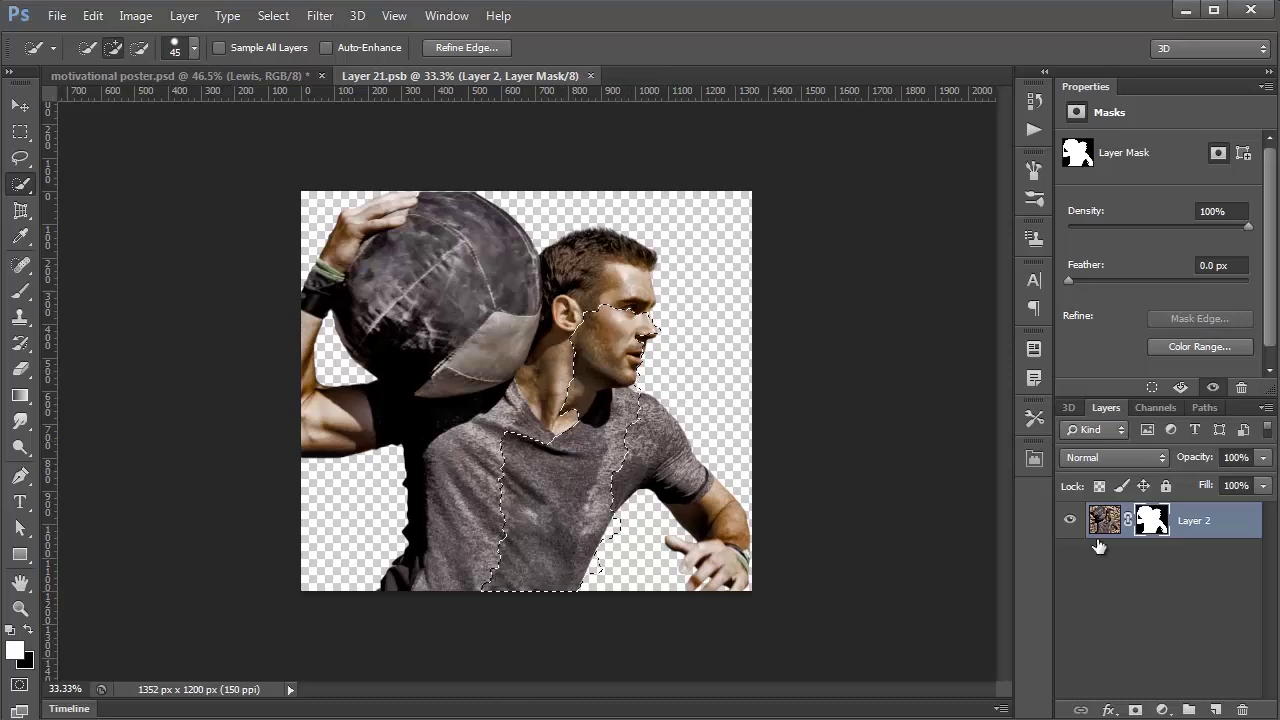
left_click(590, 76)
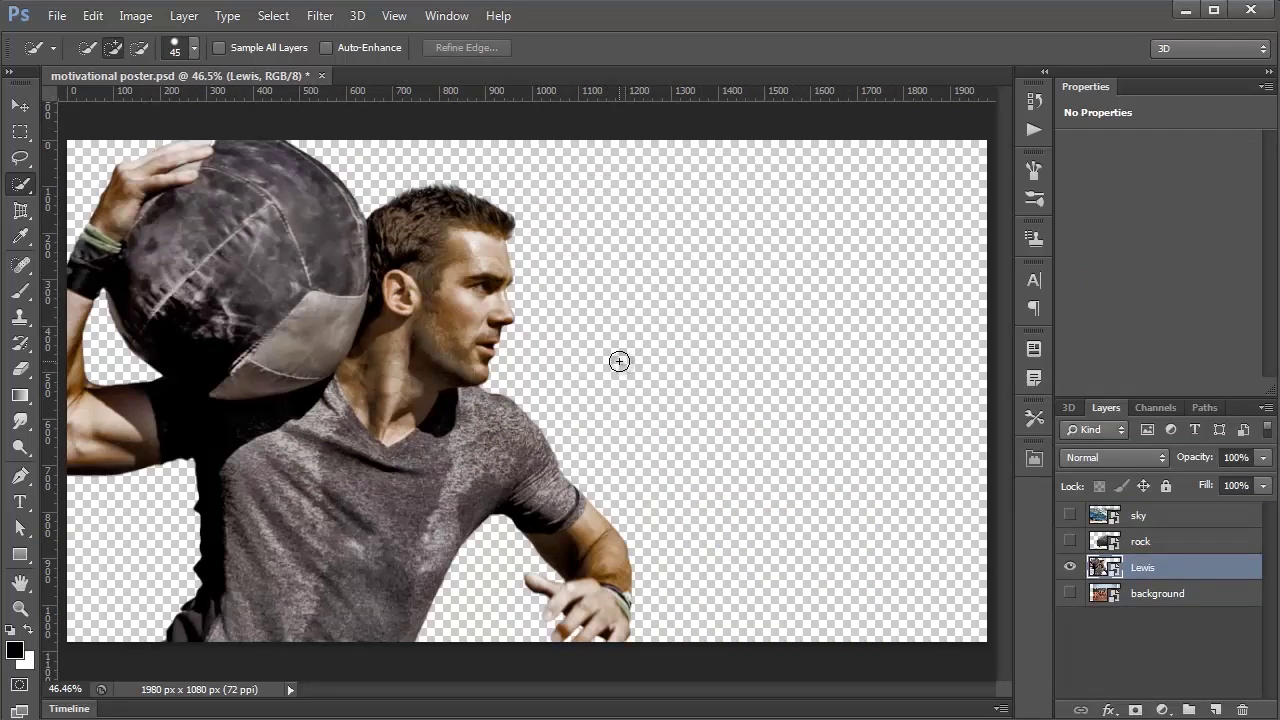
Preview the rock, sky and background layers one at a time by toggling each one's visibility.
left_click(1069, 541)
left_click(1069, 541)
left_click(1069, 515)
left_click(1069, 515)
left_click(1069, 593)
left_click(1069, 593)
Compare the athlete image in the individual Red, Green and Blue channels.
left_click(1155, 407)
left_click(1140, 453)
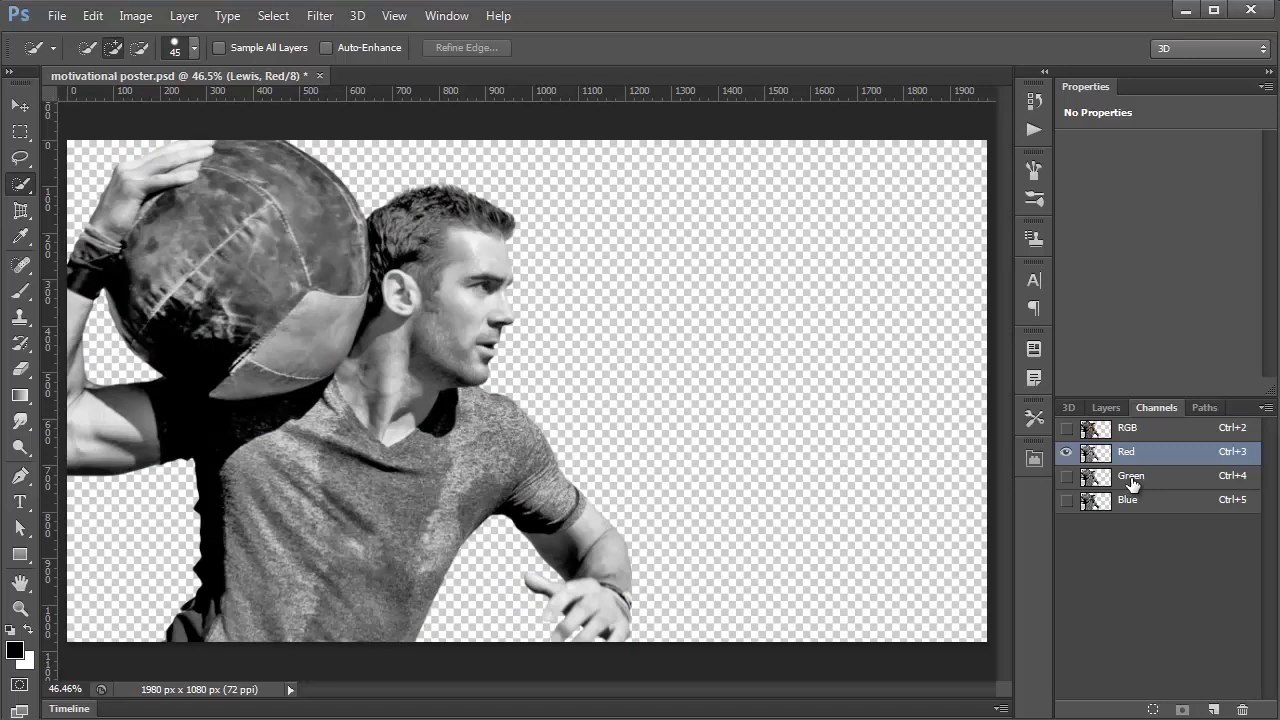
left_click(1131, 480)
left_click(1125, 500)
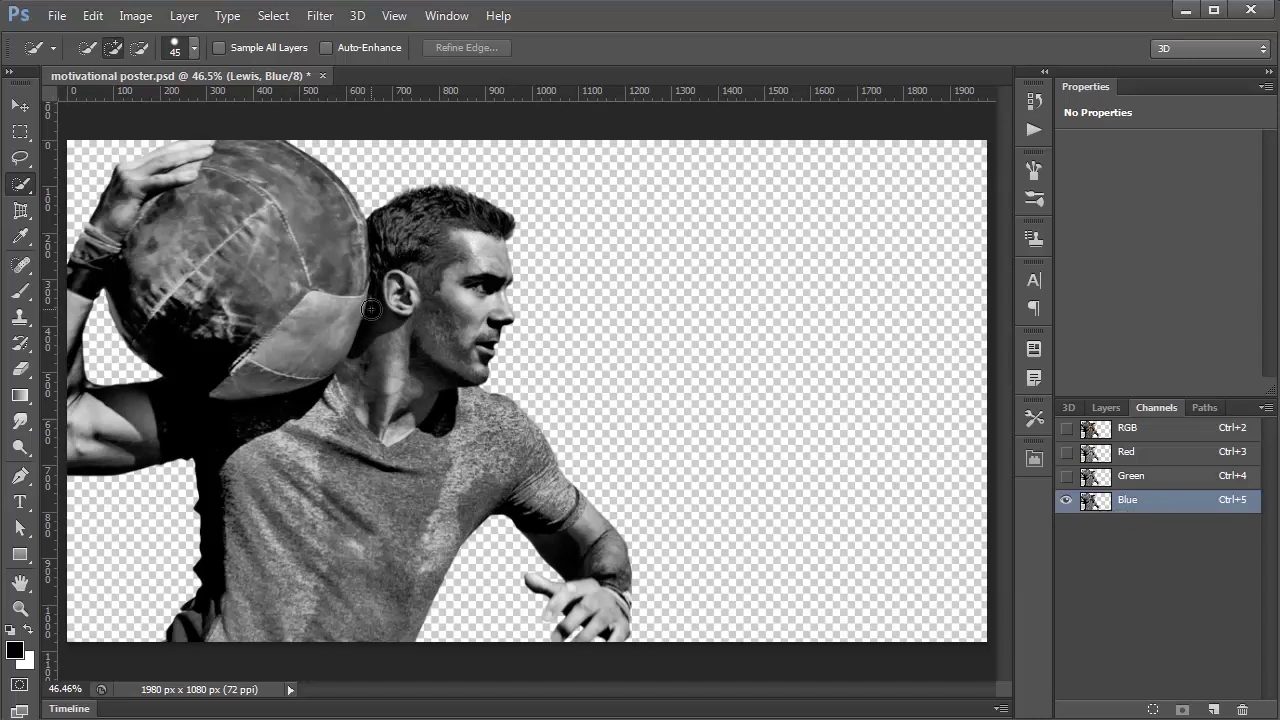
left_click(1105, 455)
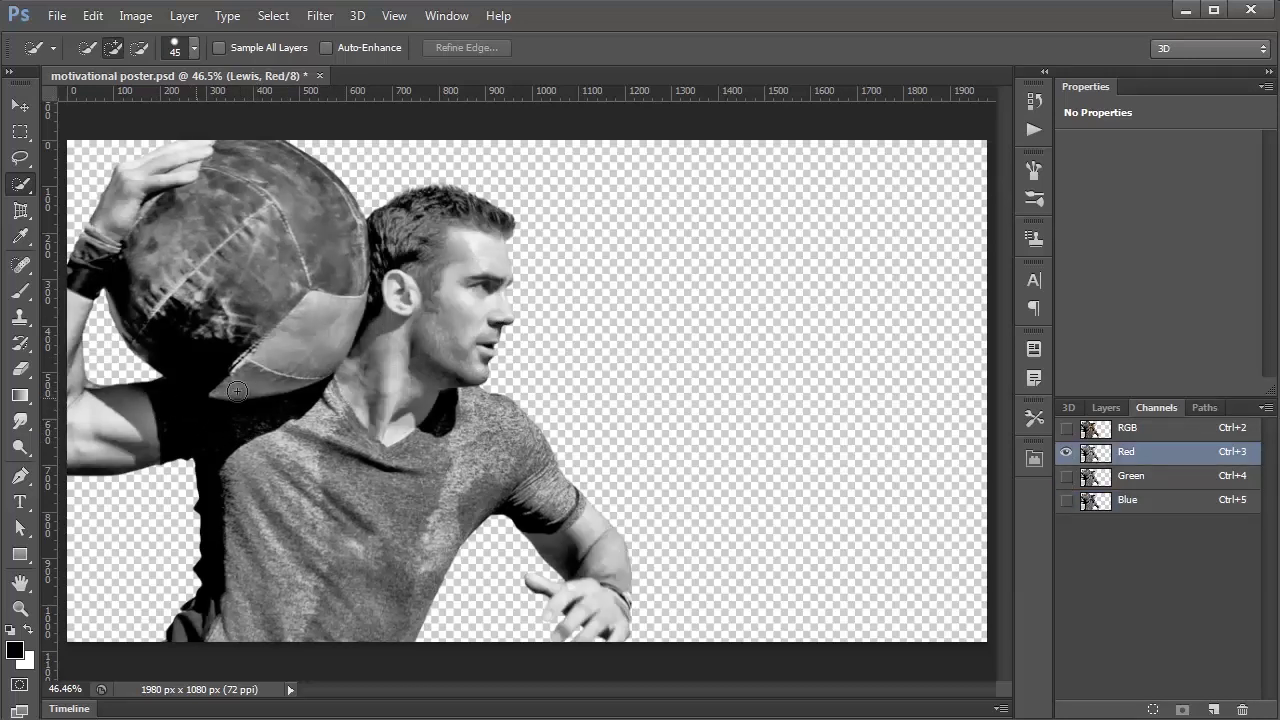
Load the Blue channel as a selection, restore the RGB composite and return to the layer list.
left_click(1140, 502)
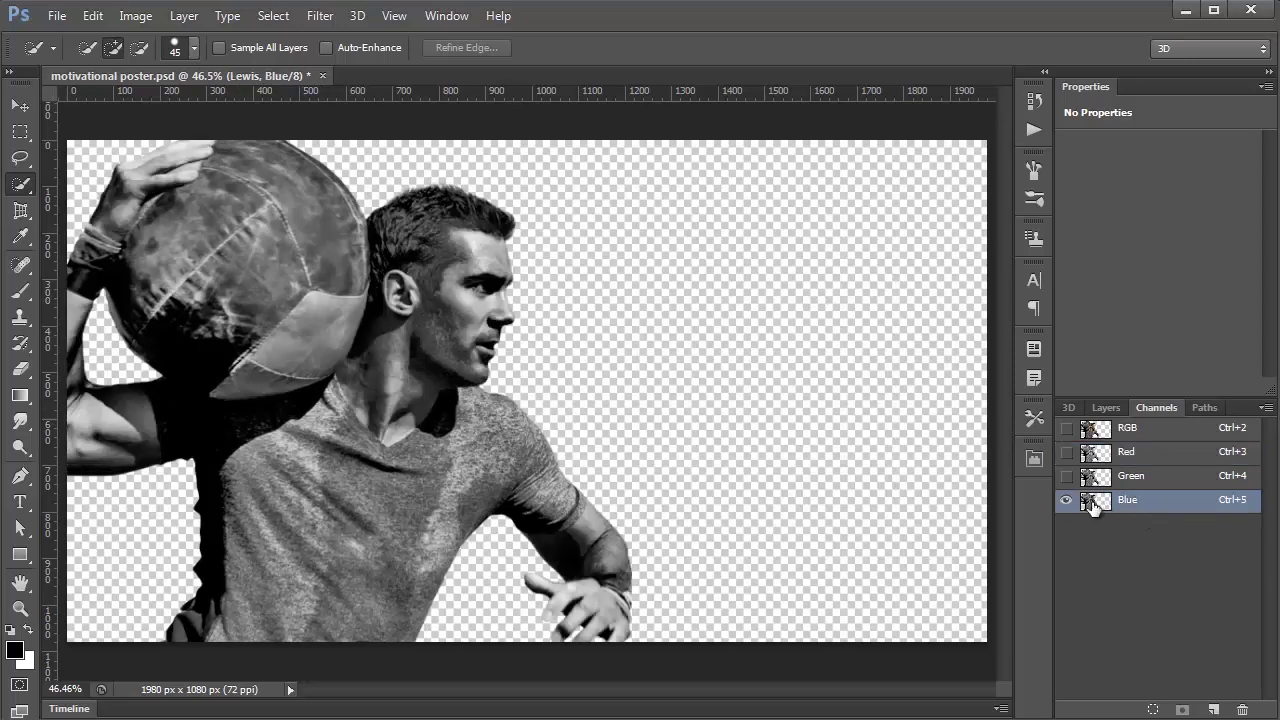
left_click_drag(1092, 507, 1098, 514)
left_click(1096, 512, "ctrl")
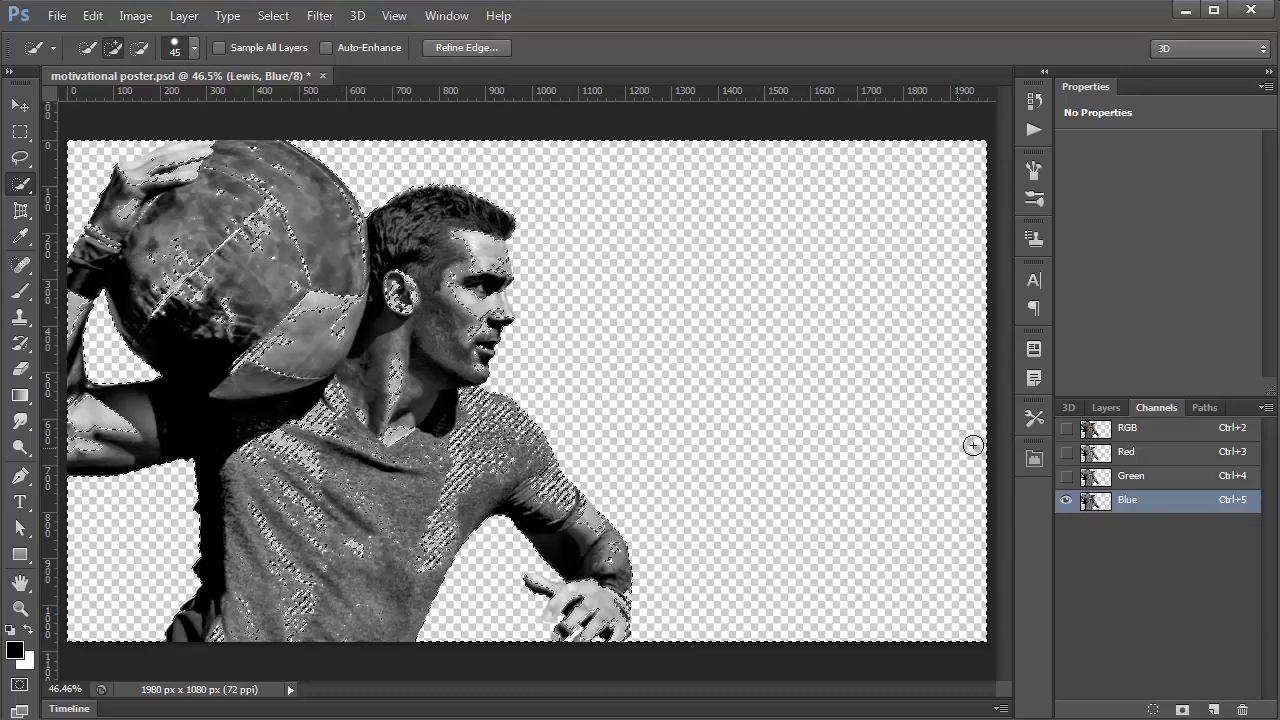
left_click(1108, 430)
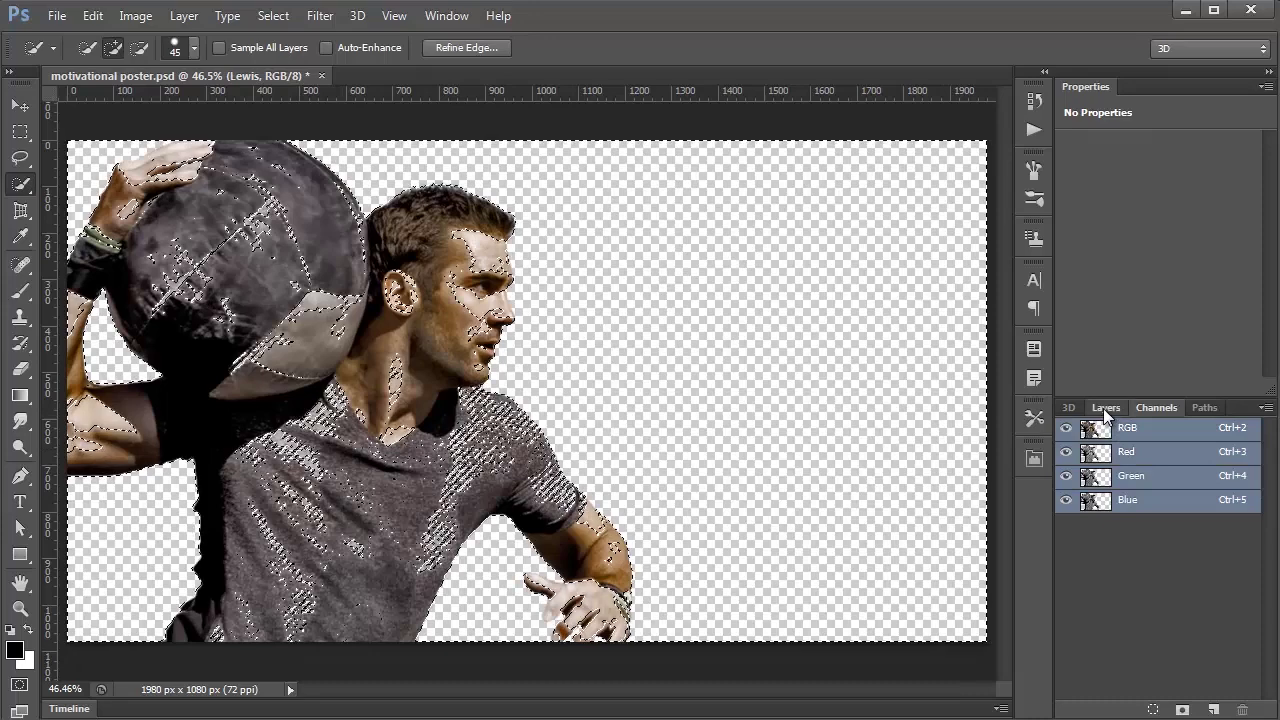
left_click(1103, 408)
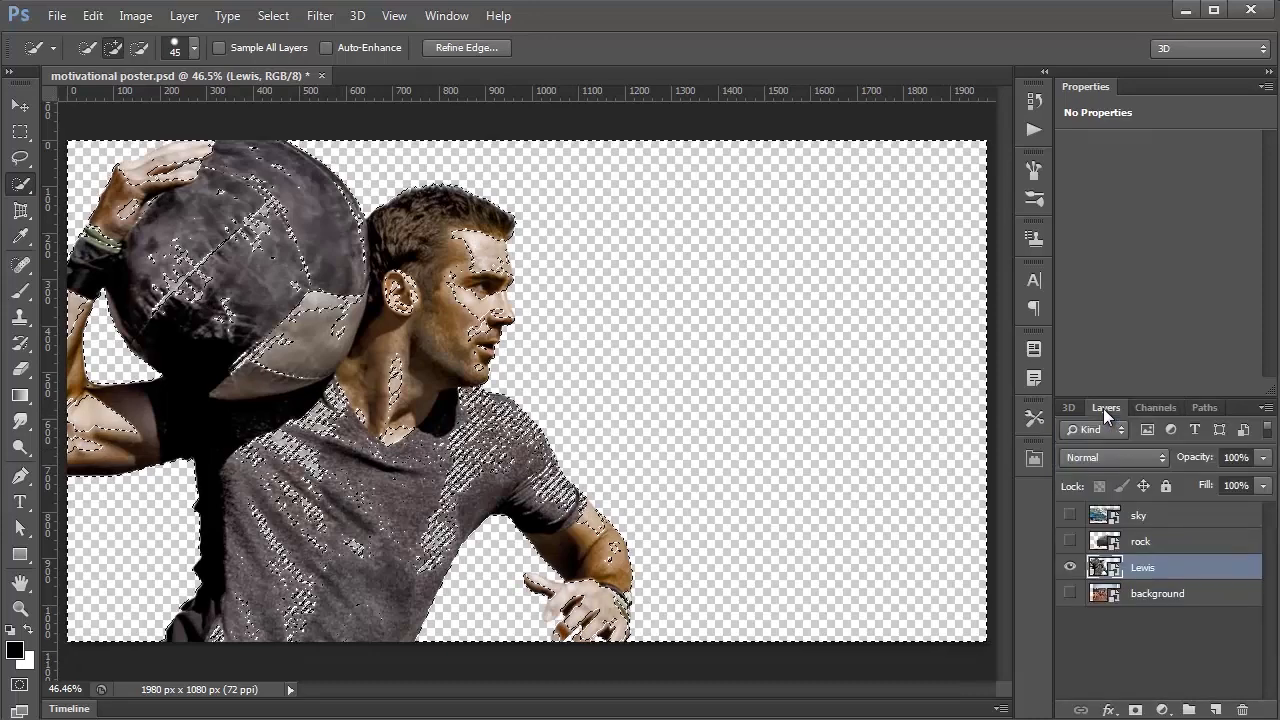
Add a Curves adjustment from the selection, set a curve point at input 202, output 184, and compare before and after.
left_click(1161, 710)
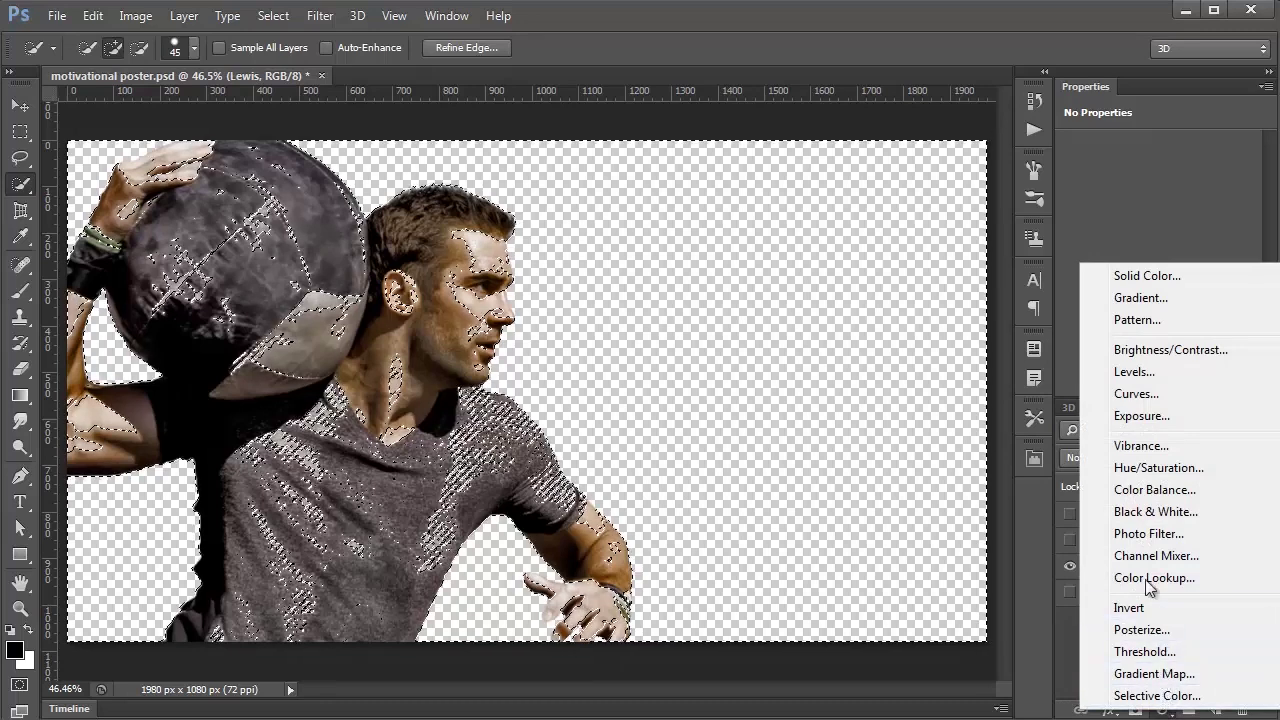
left_click(1149, 396)
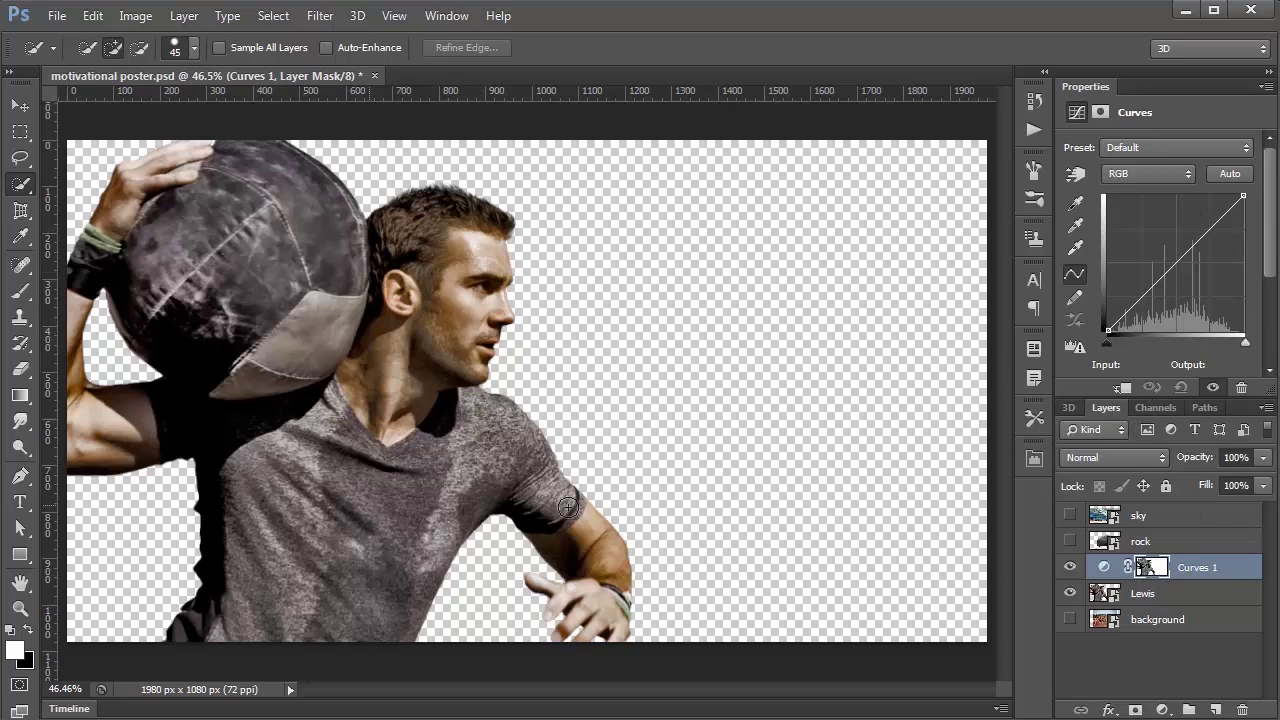
left_click_drag(1175, 264, 1197, 310)
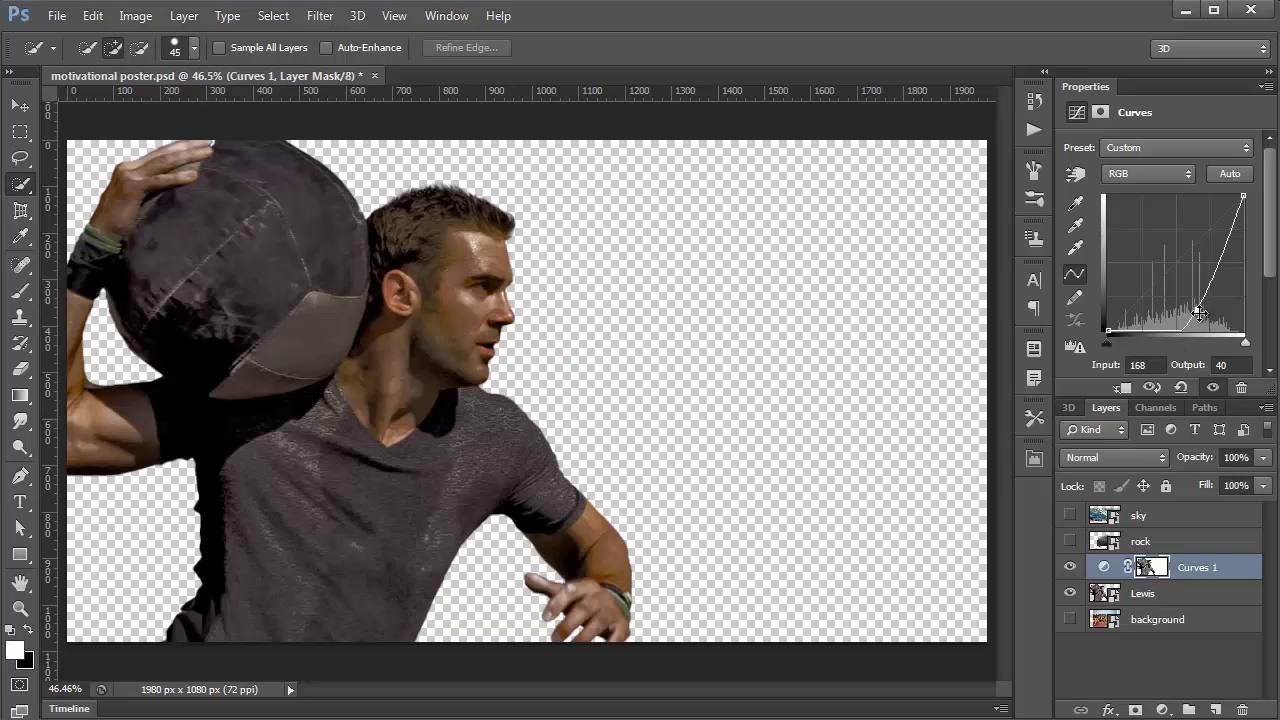
left_click_drag(1196, 307, 1213, 232)
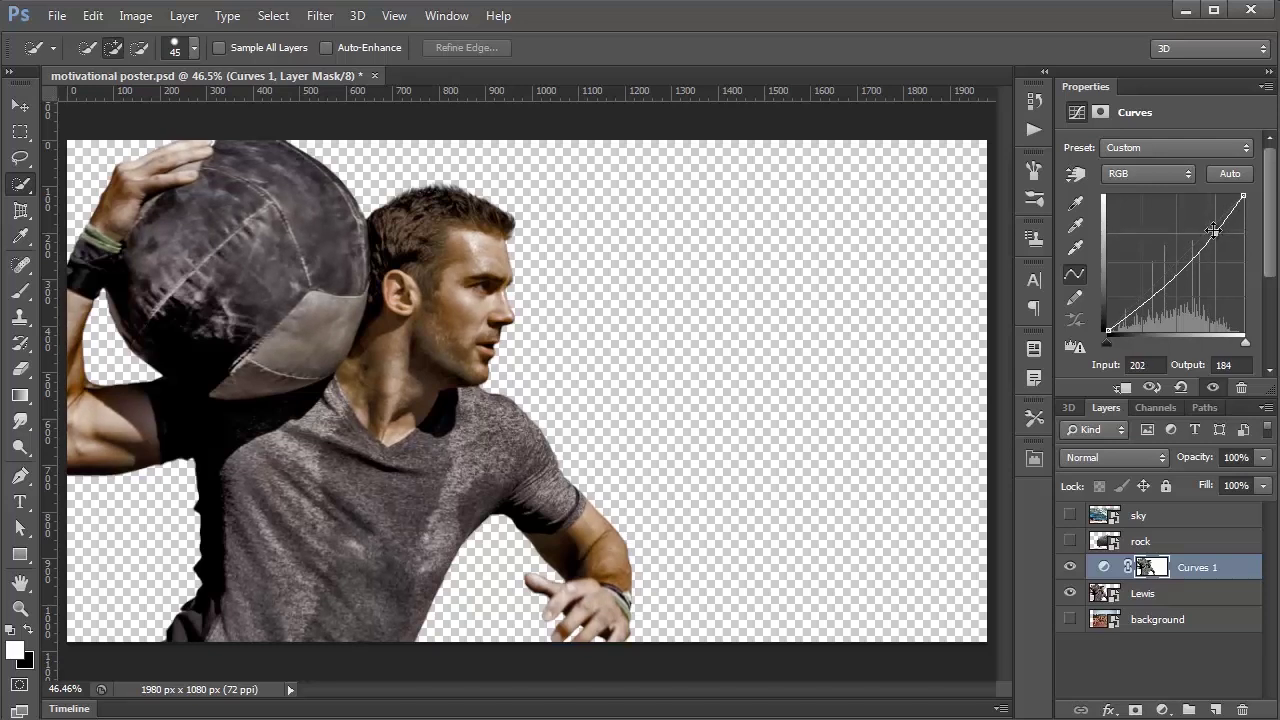
left_click(1070, 568)
left_click(1070, 568)
left_click(1070, 568)
left_click(1070, 568)
Rename the Curves adjustment layer as highlights.
double_click(1215, 567)
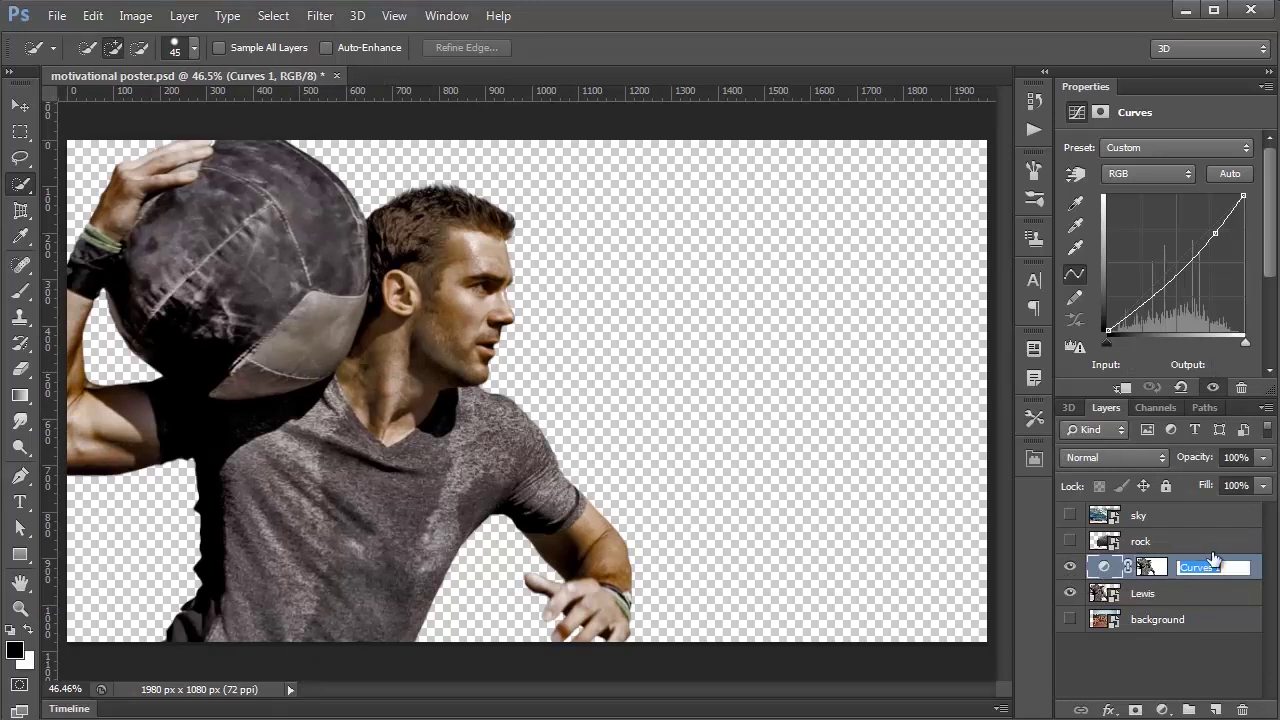
type("highlights")
key("Return")
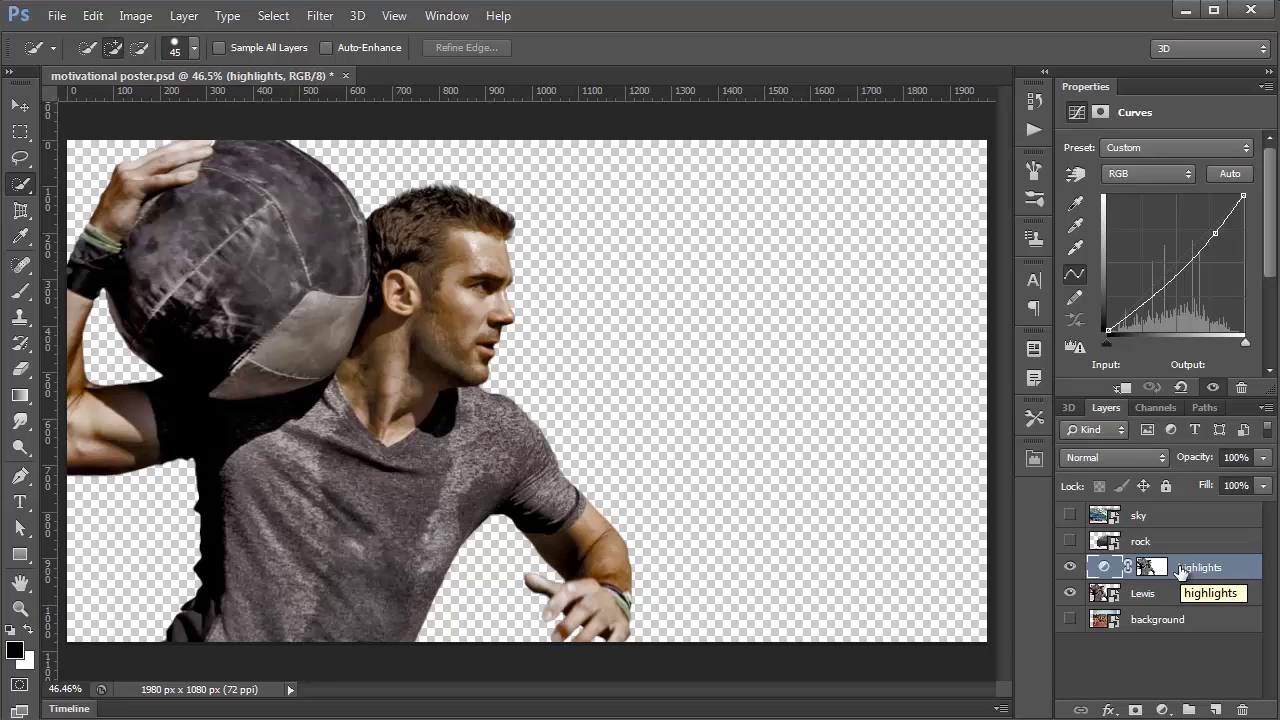
Duplicate the highlights adjustment layer, rename the copy as shadows, and select its layer mask.
key("ctrl+j")
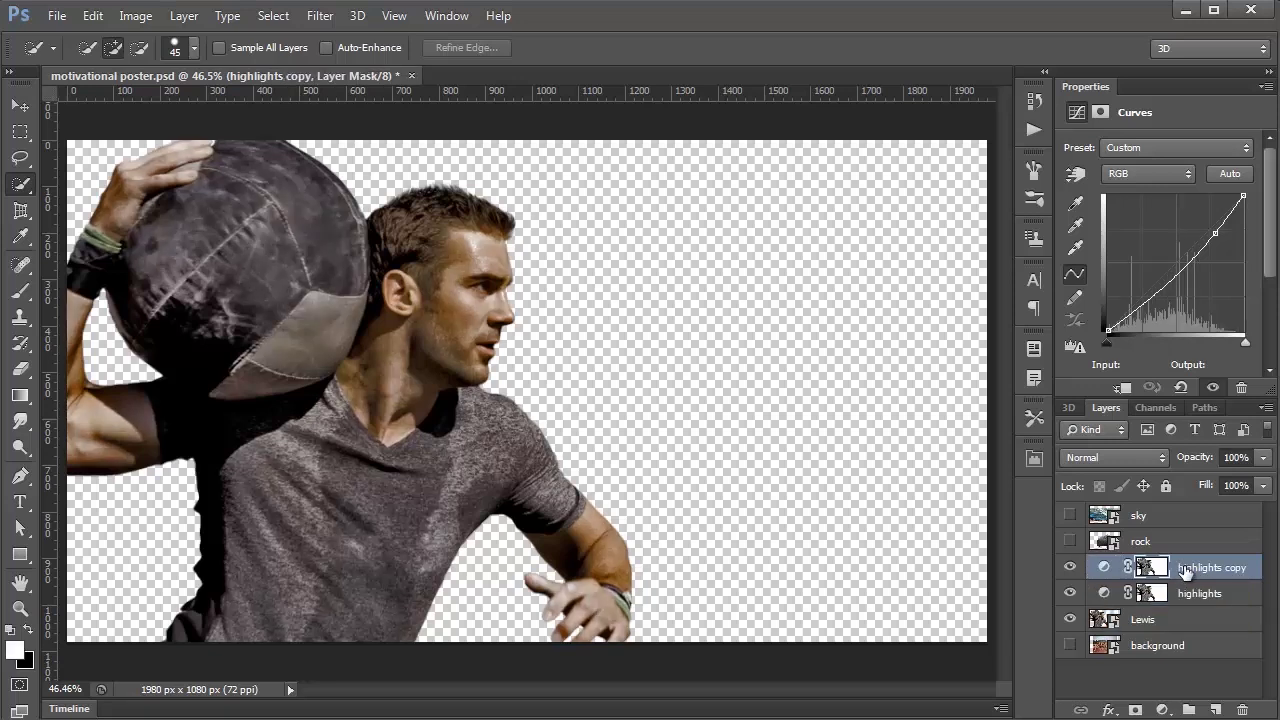
double_click(1211, 568)
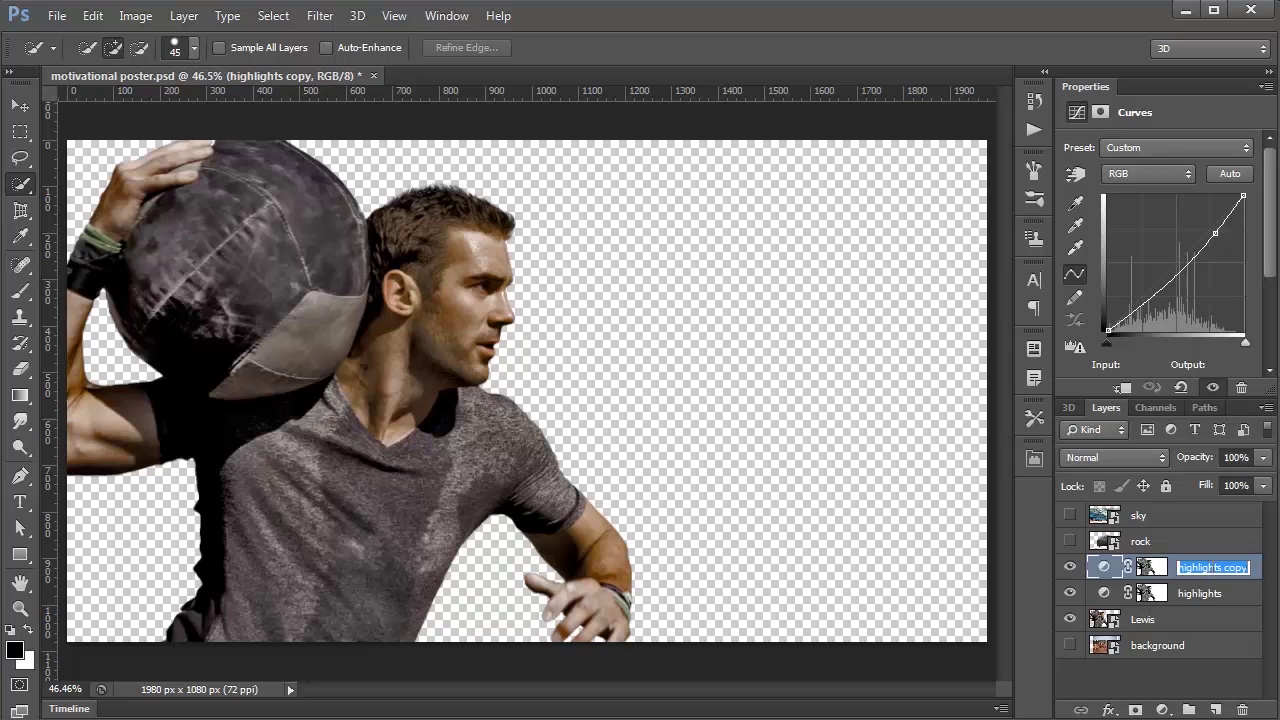
type("shadows")
left_click(1150, 568)
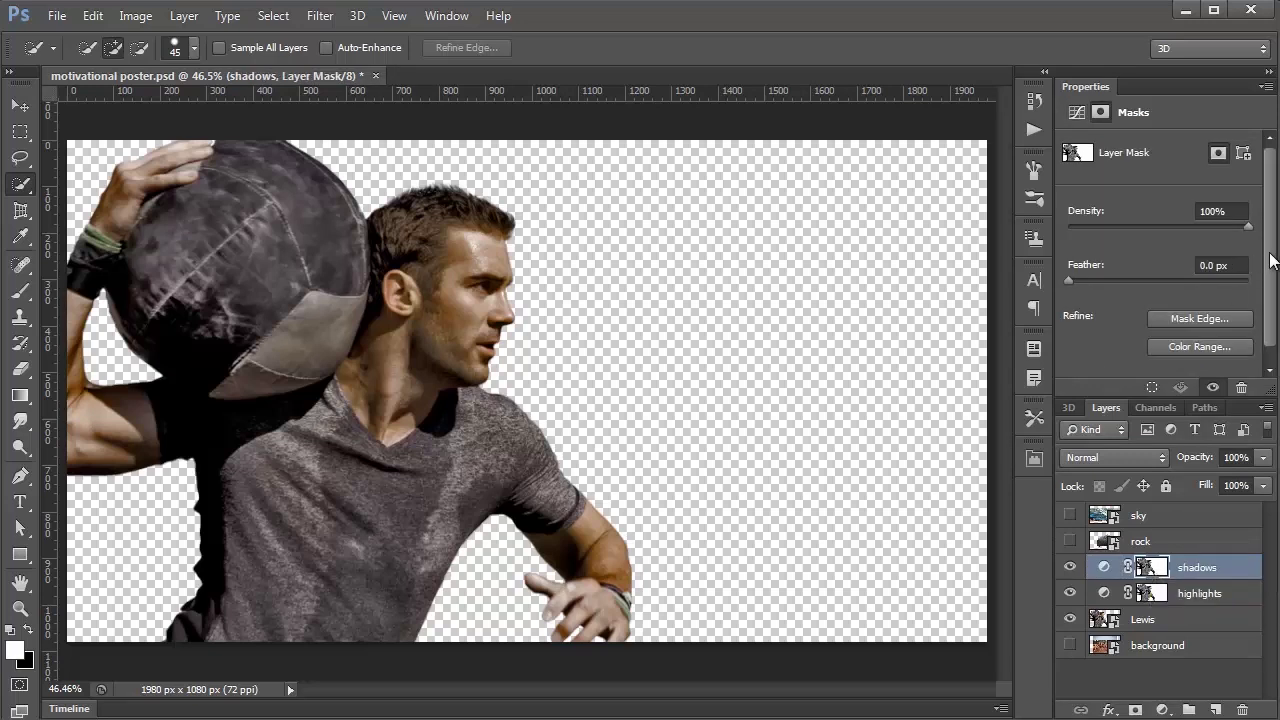
Invert the shadows layer mask and reshape its curve, lifting the highlight point and adding a shadow point at input 29, output 12.
left_click_drag(1270, 260, 1270, 322)
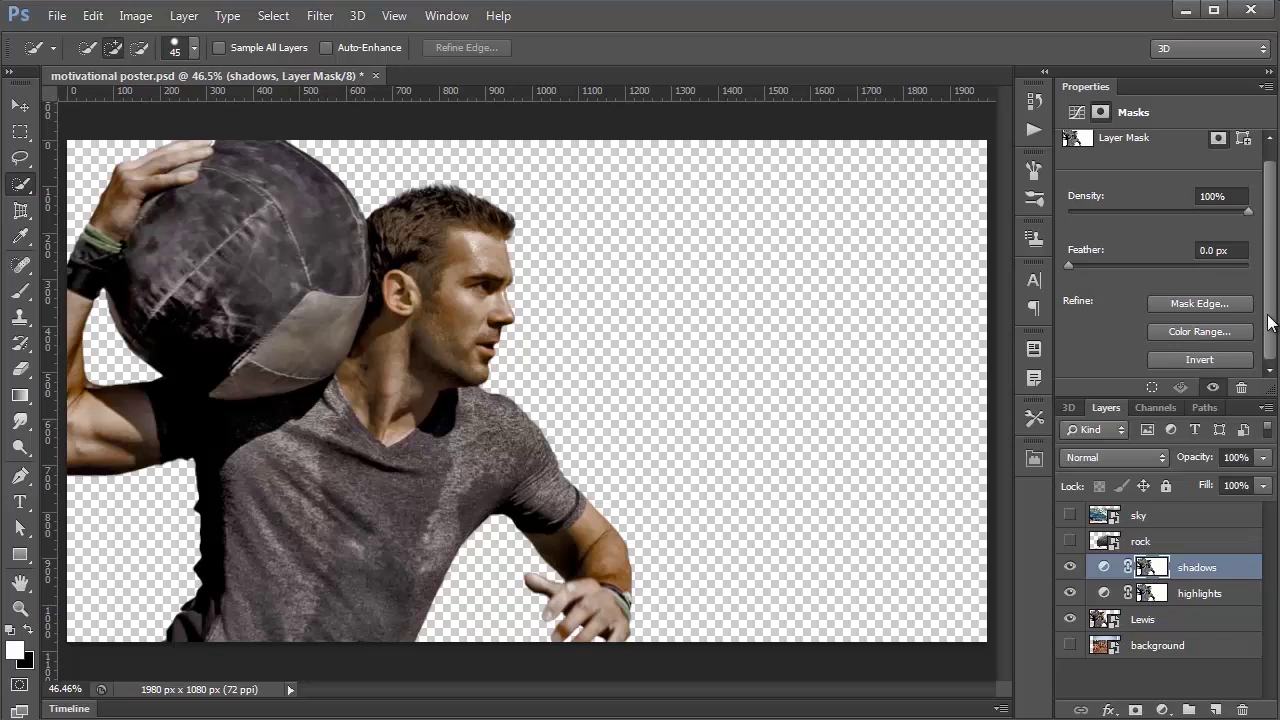
left_click(1201, 360)
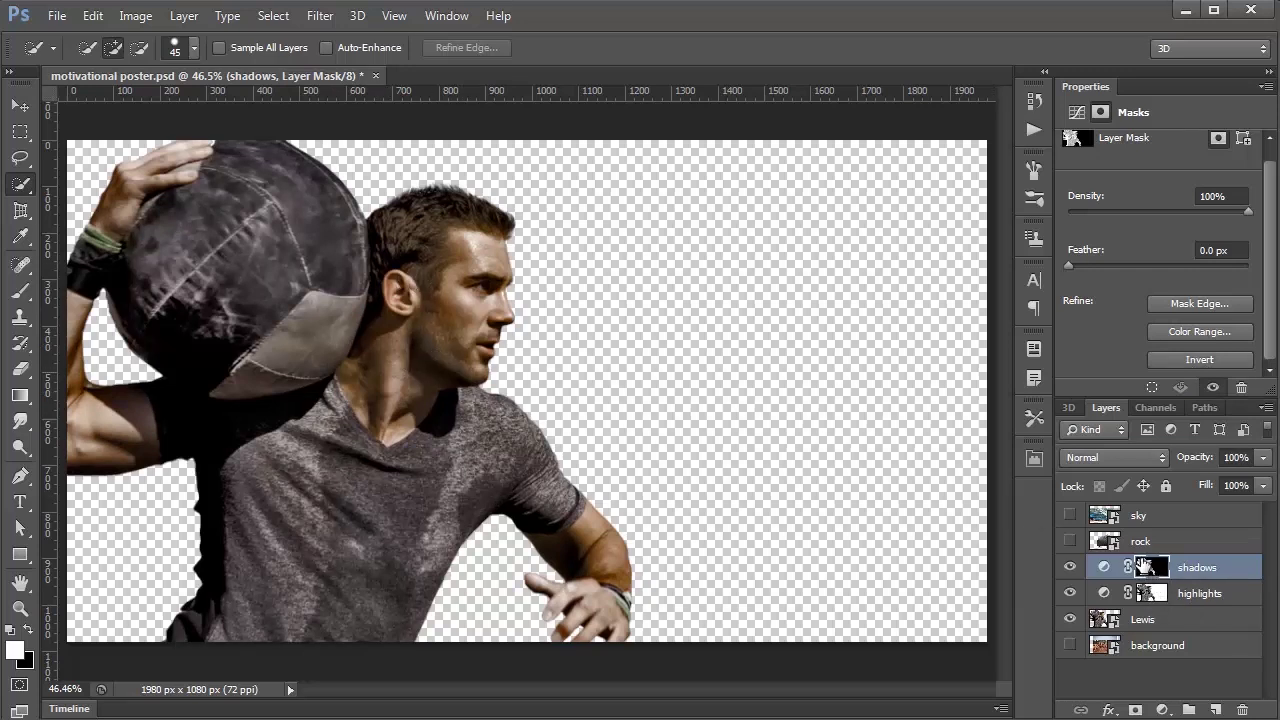
left_click(1104, 568)
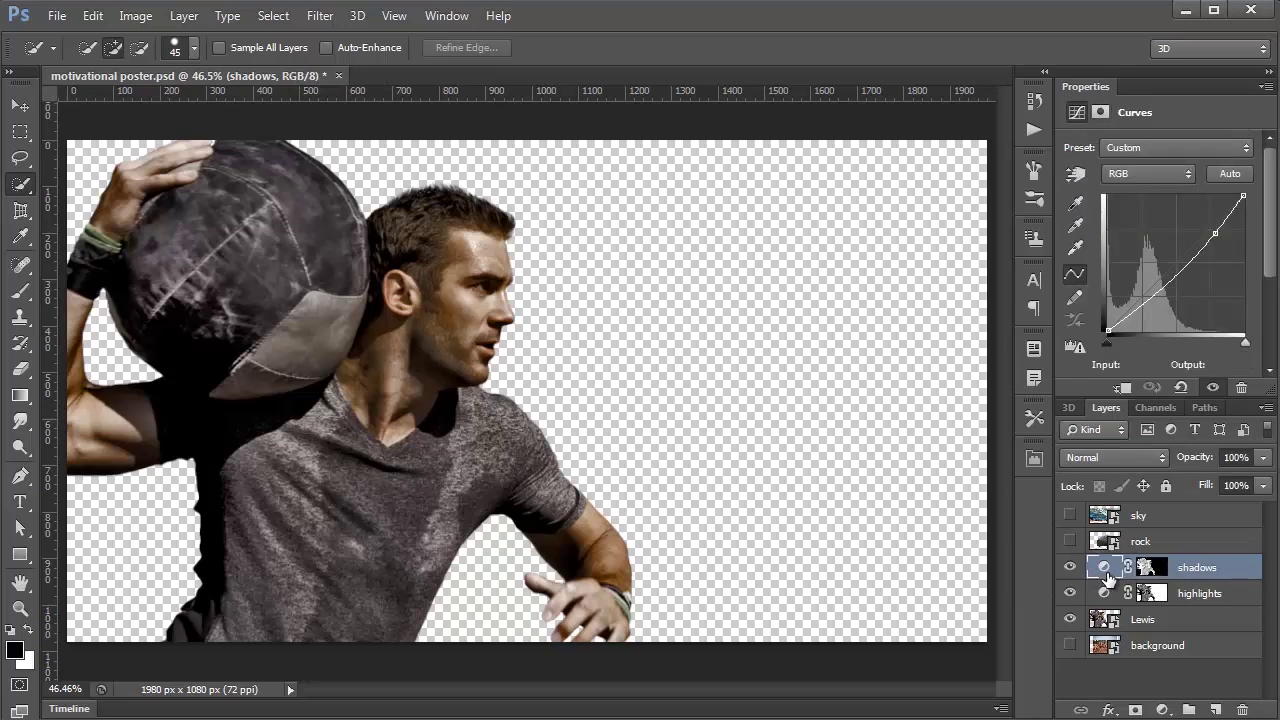
left_click_drag(1218, 232, 1120, 324)
left_click(1214, 231)
left_click_drag(1214, 231, 1211, 230)
left_click_drag(1123, 323, 1125, 325)
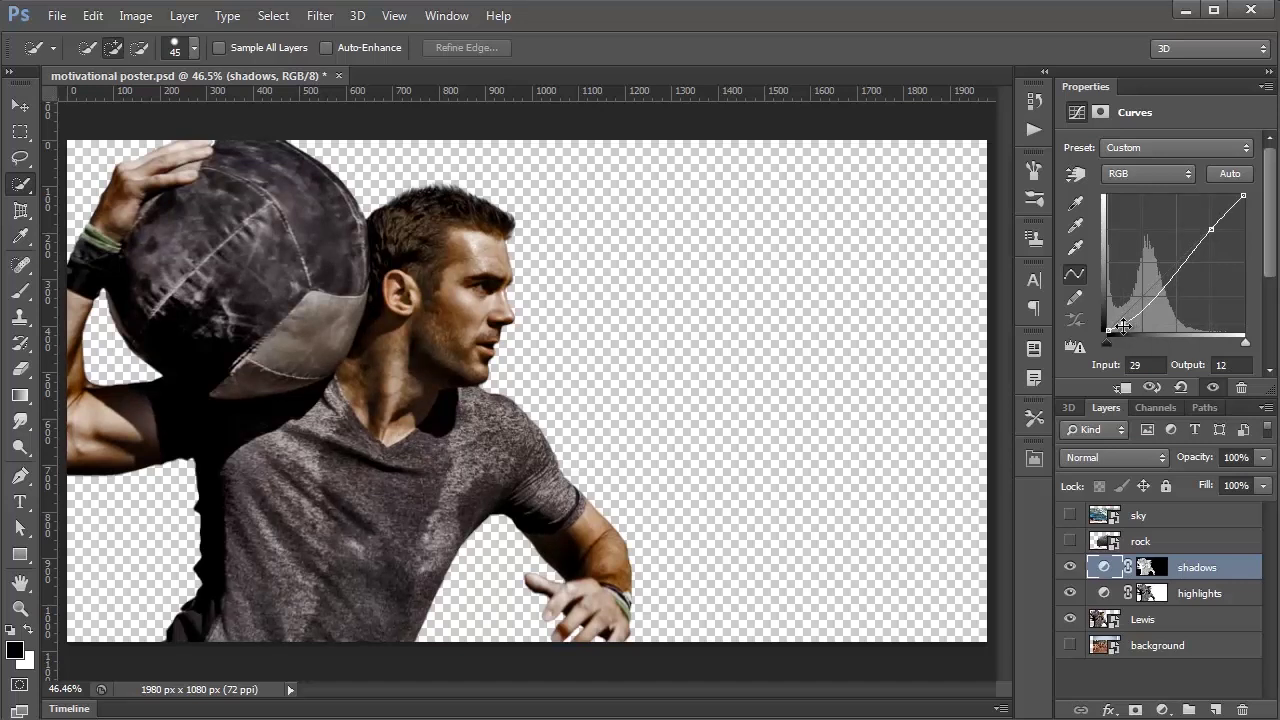
Compare the athlete with the shadows and highlights adjustments hidden and shown.
left_click(1070, 567)
left_click(1070, 594)
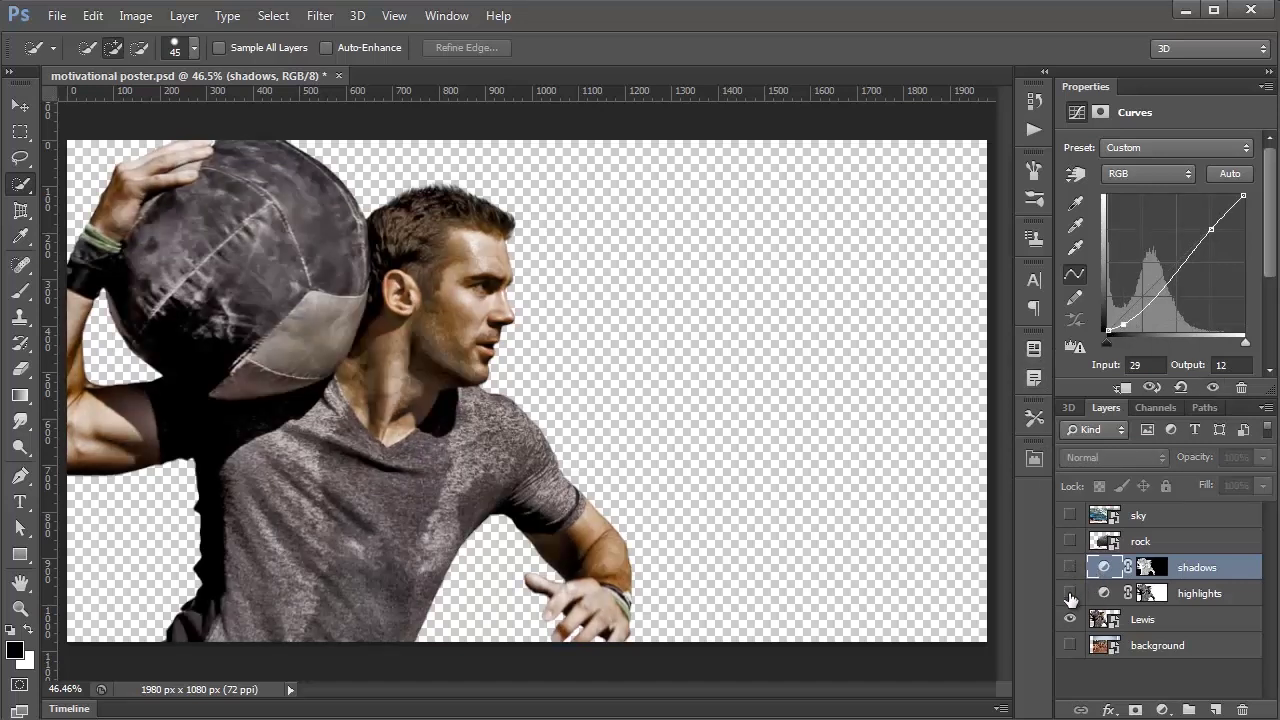
left_click_drag(1070, 597, 1070, 567)
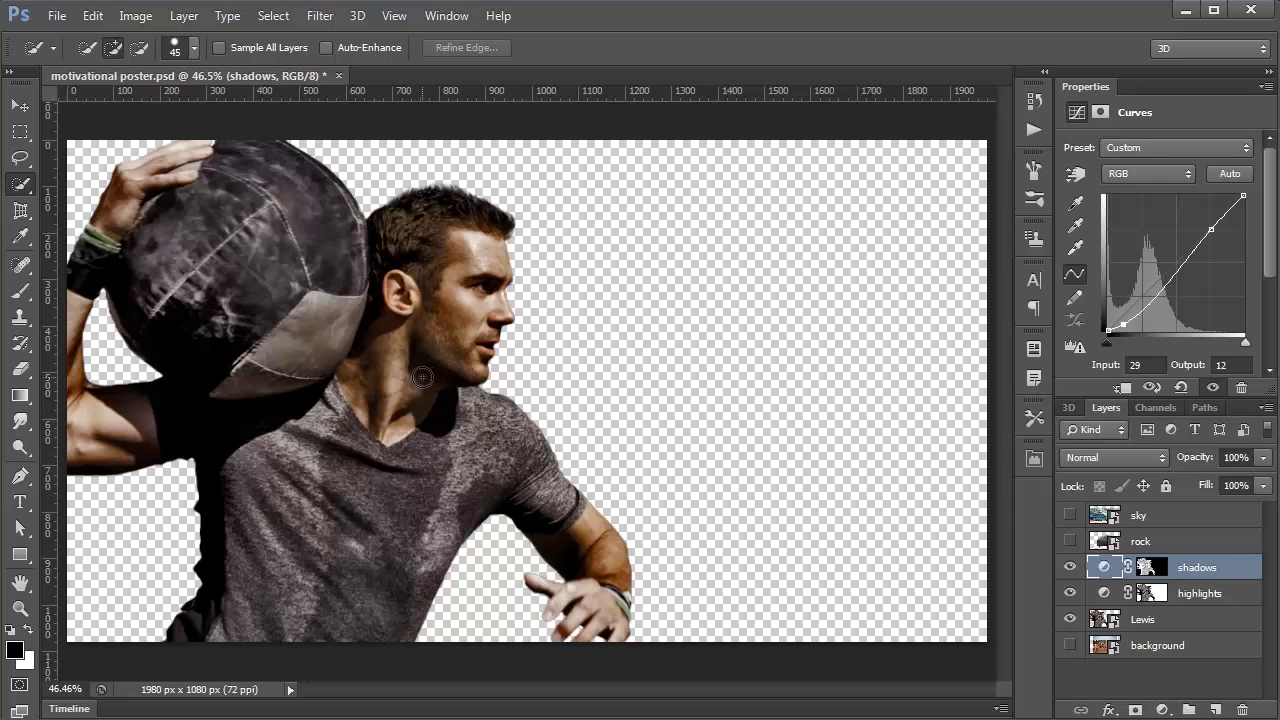
Add a new layer above shadows, fill it with 50% gray and set its blend mode to Soft Light.
left_click(1216, 710)
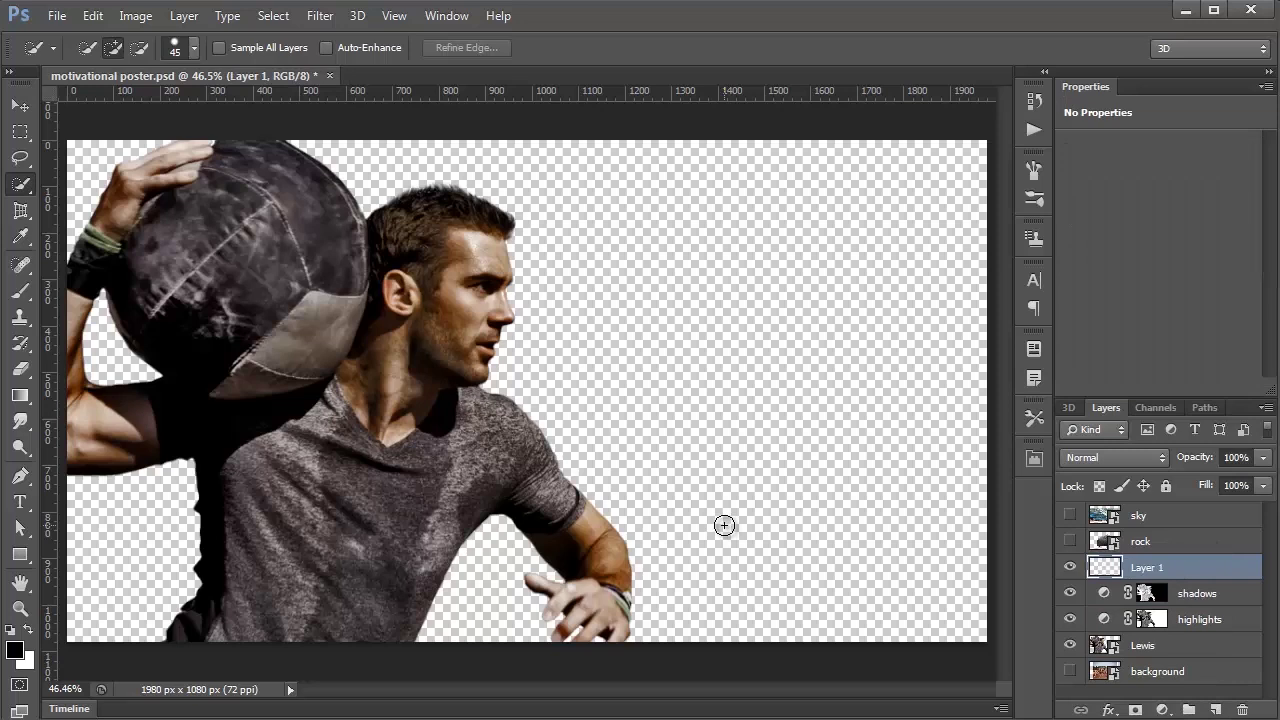
key("i")
key("shift+F5")
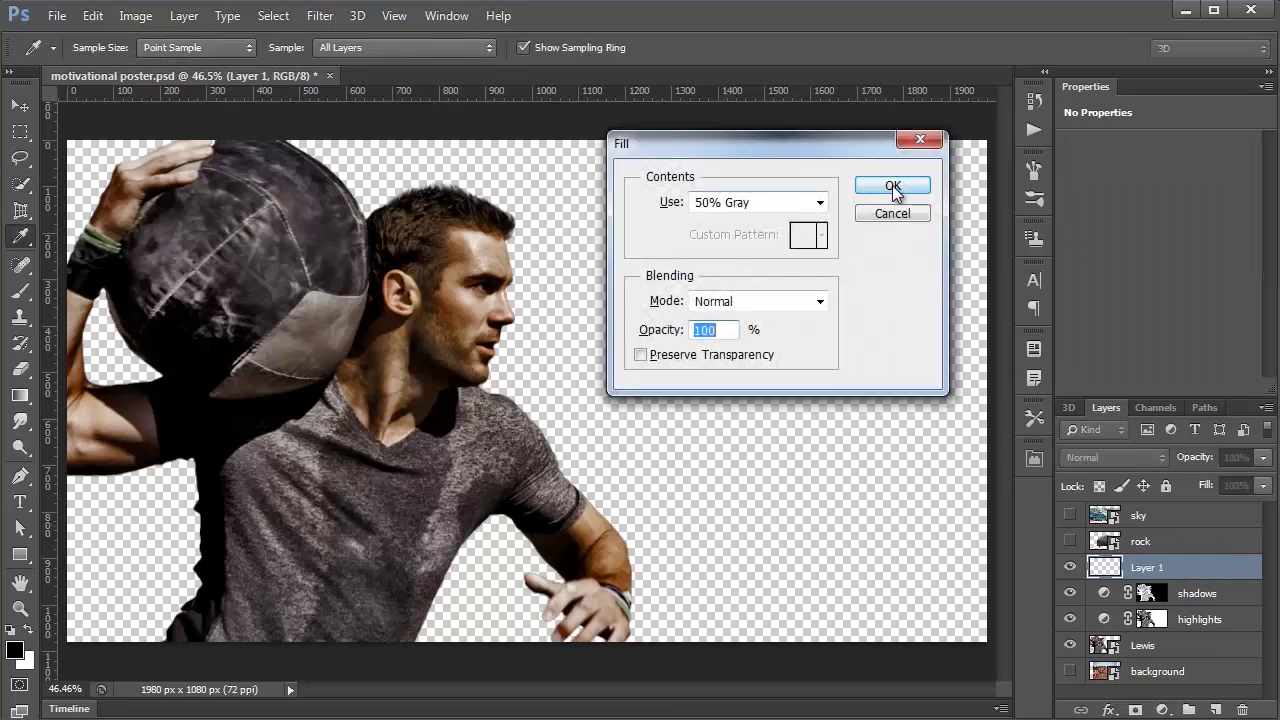
left_click(893, 187)
left_click(1097, 455)
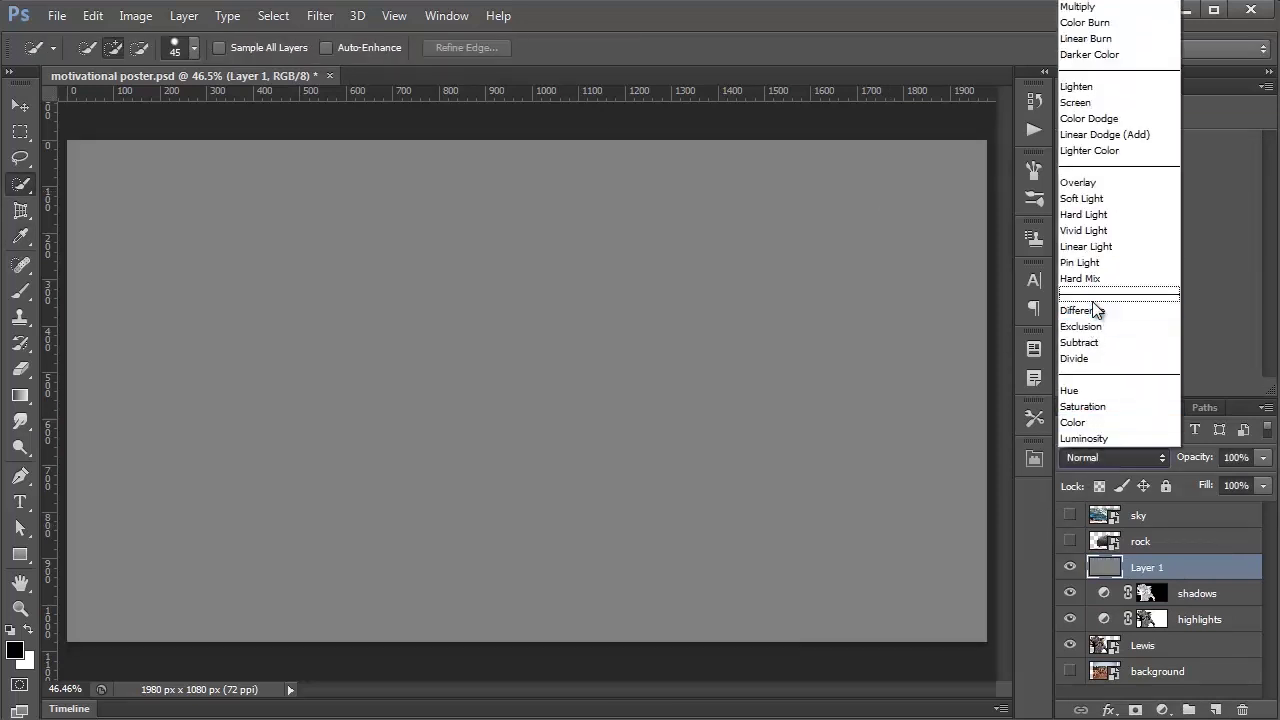
left_click(1082, 198)
Activate the Burn tool and switch over to the Dodge tool for the gray layer.
left_click(15, 452)
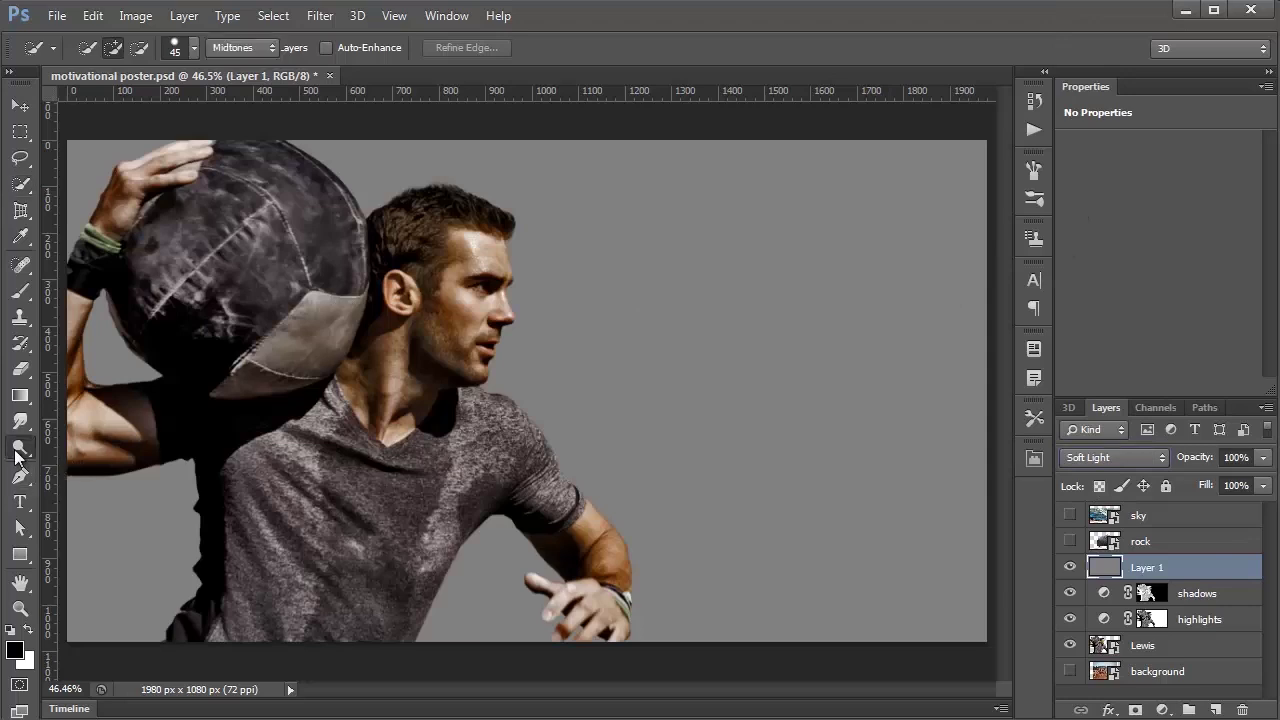
right_click(15, 452)
left_click(81, 442)
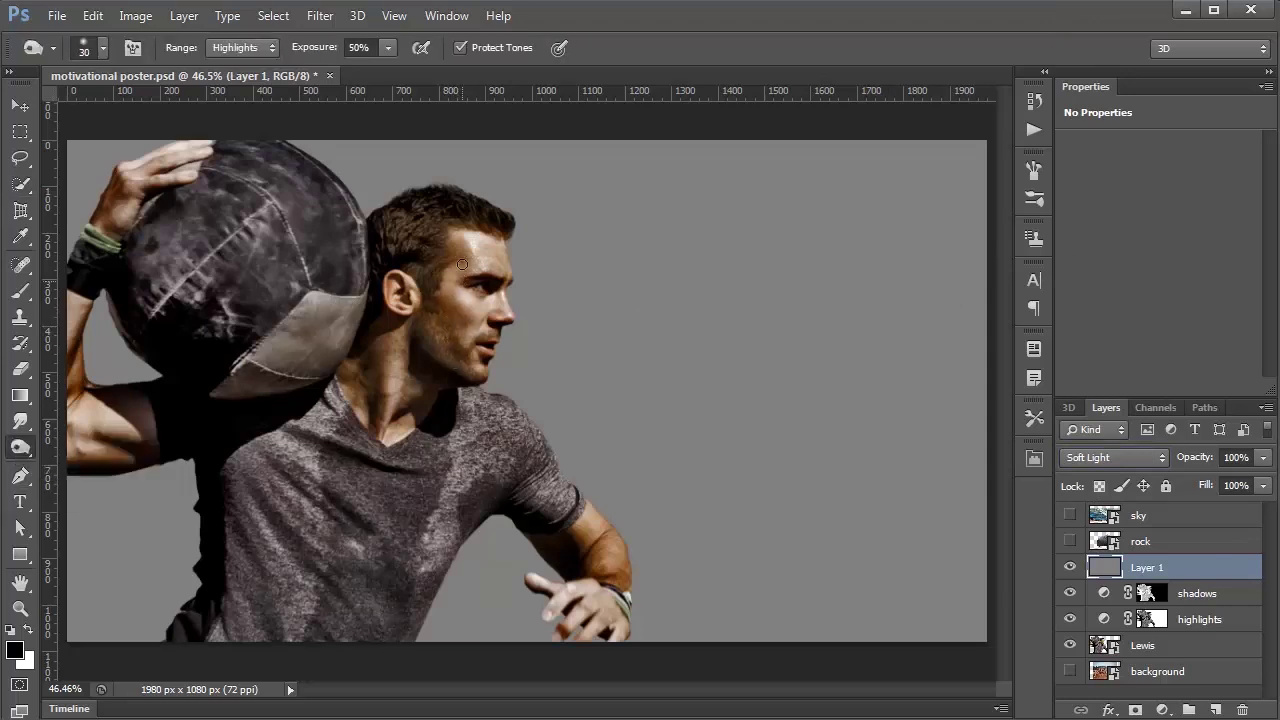
right_click(27, 450)
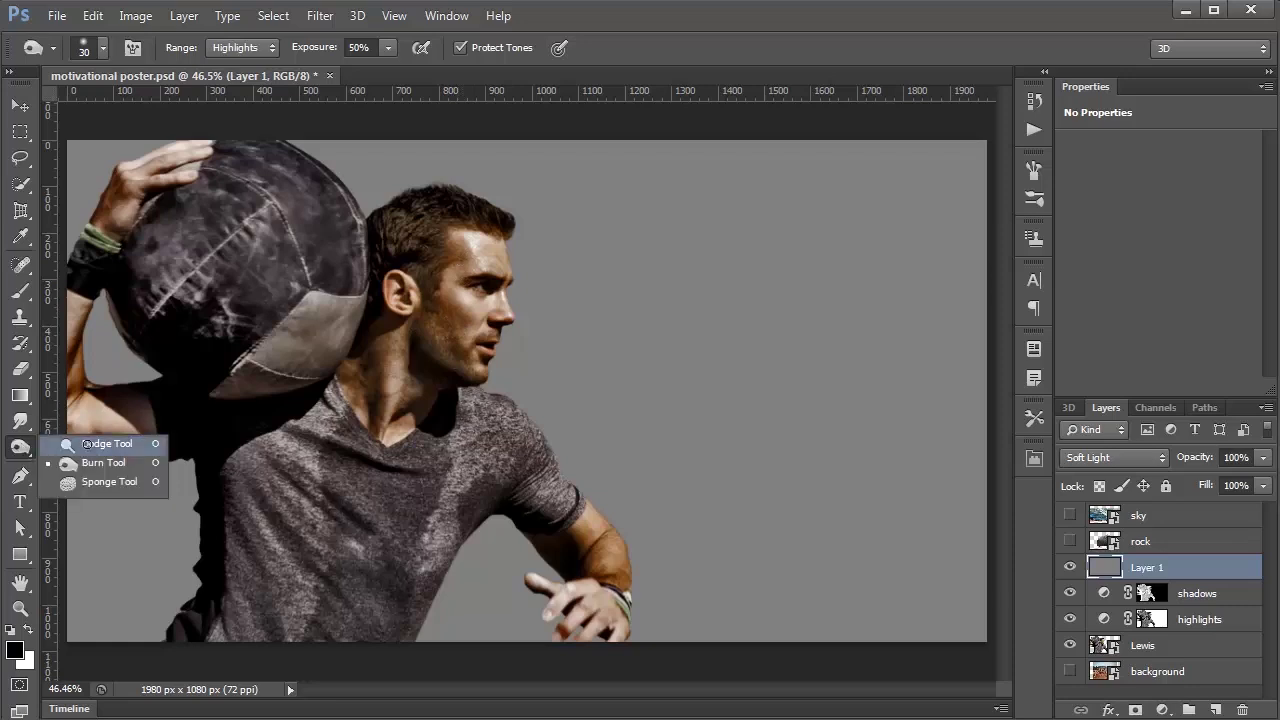
left_click(86, 443)
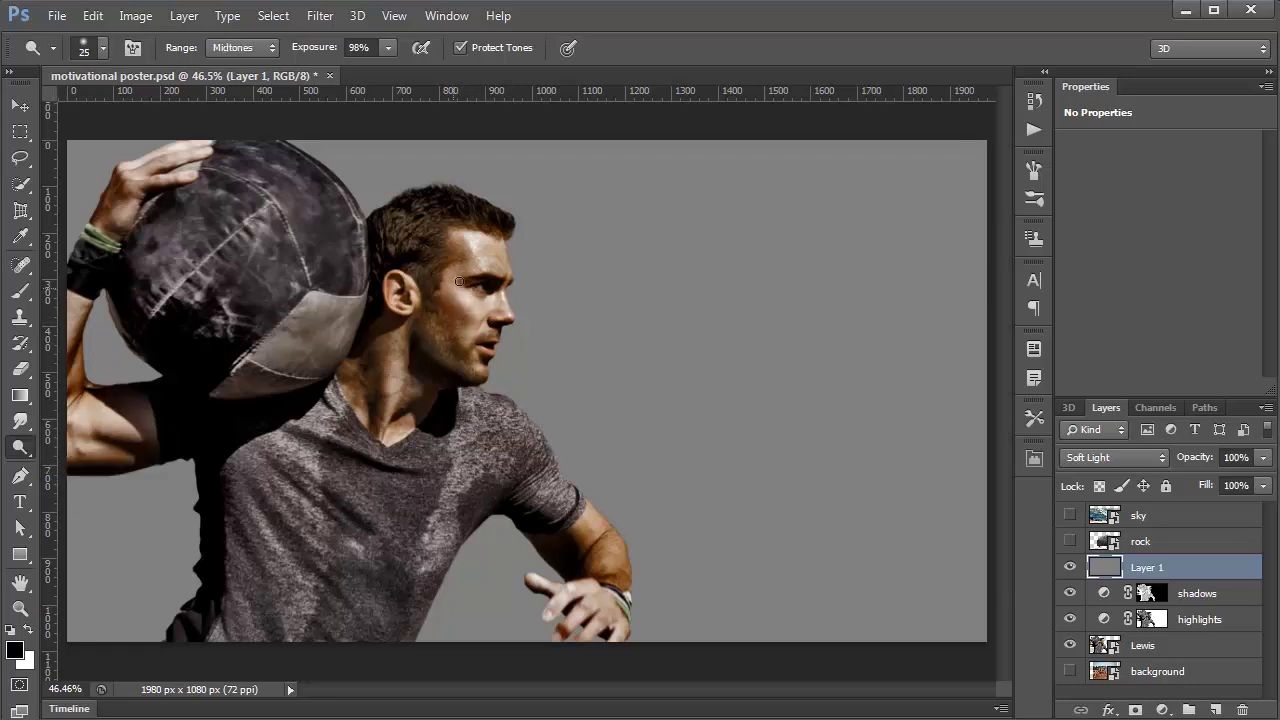
Check the gray Soft Light layer hidden and shown, and delete it.
left_click(1070, 567)
left_click(1070, 568)
left_click_drag(1097, 572, 1246, 710)
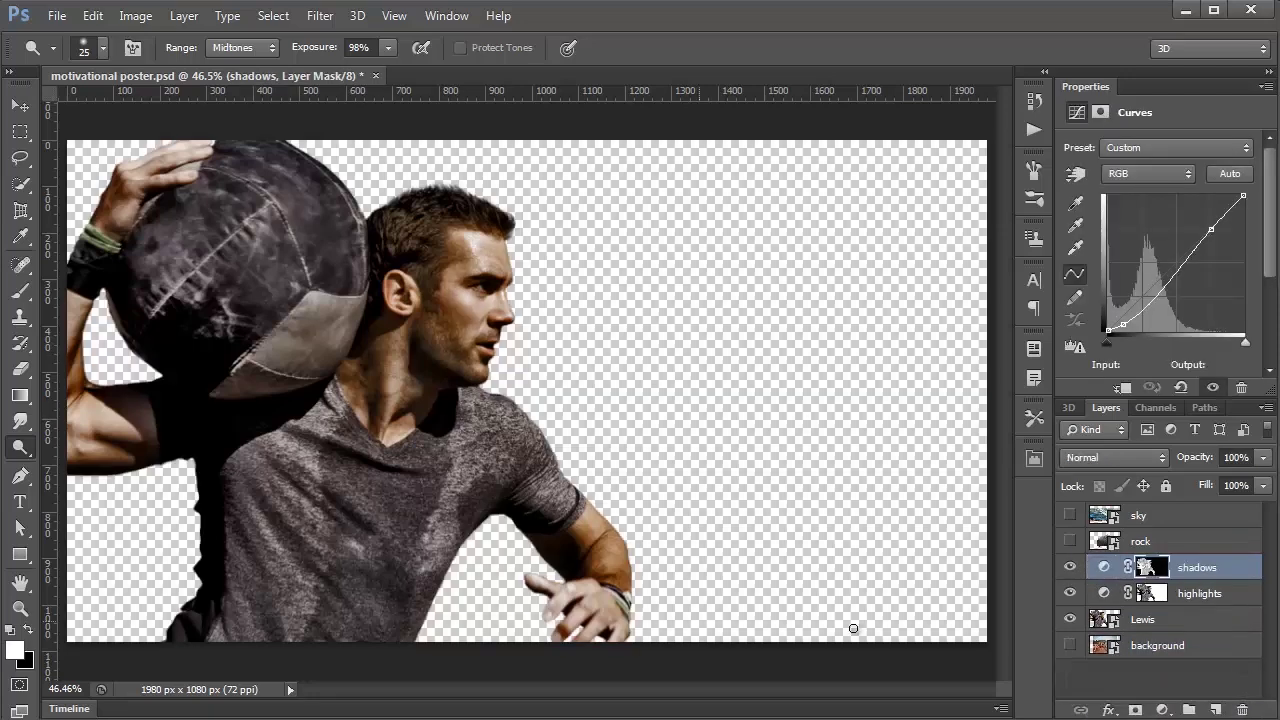
Add a Curves adjustment layer above shadows and rename it burn.
left_click(1162, 711)
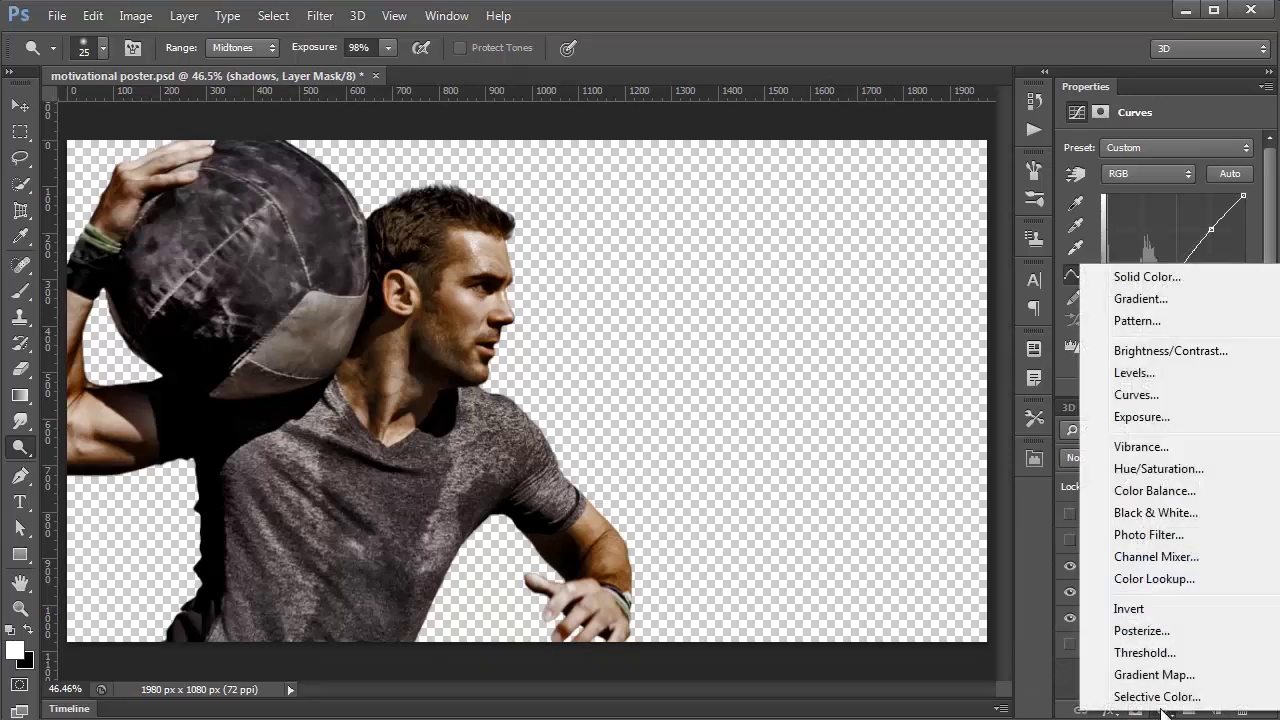
left_click(1155, 398)
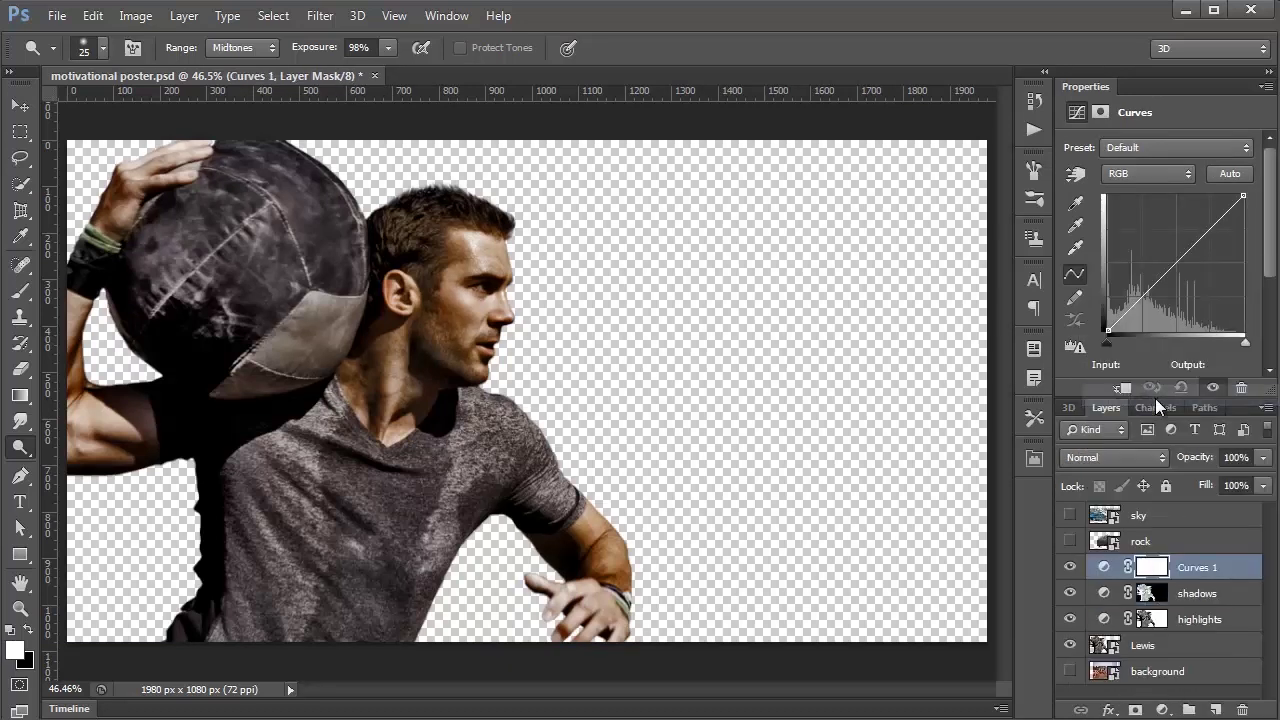
double_click(1199, 568)
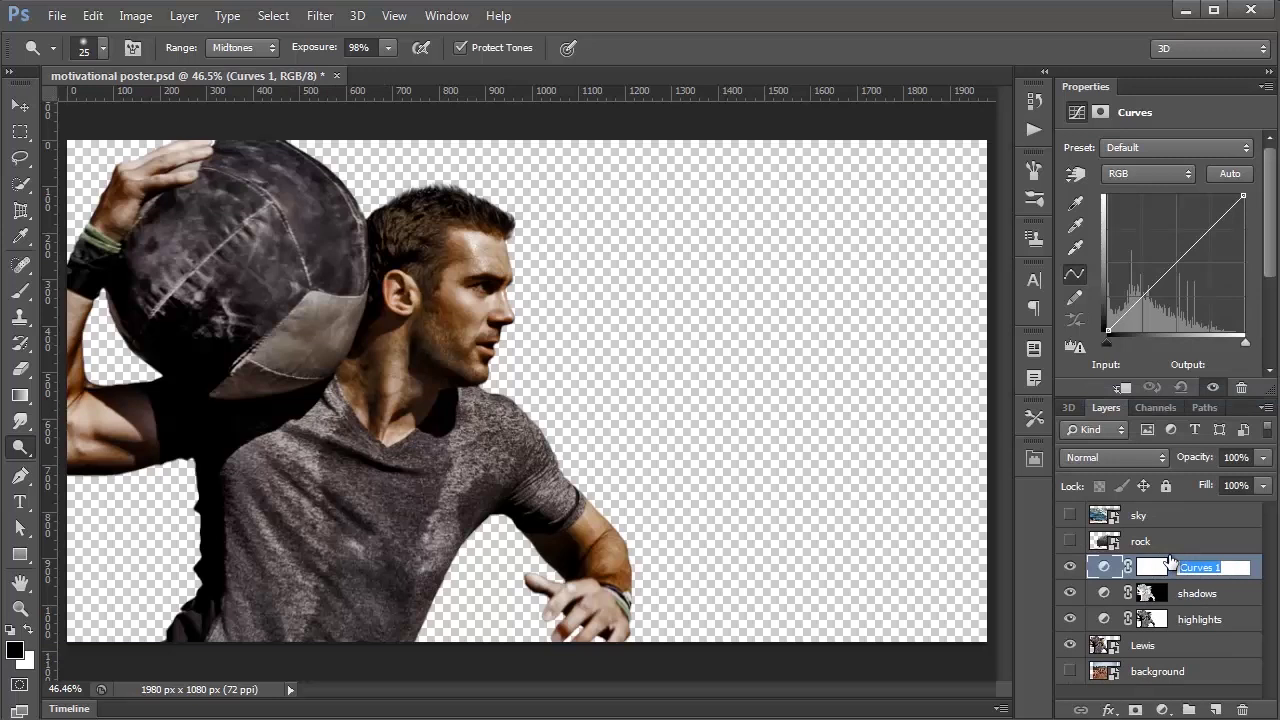
type("burn")
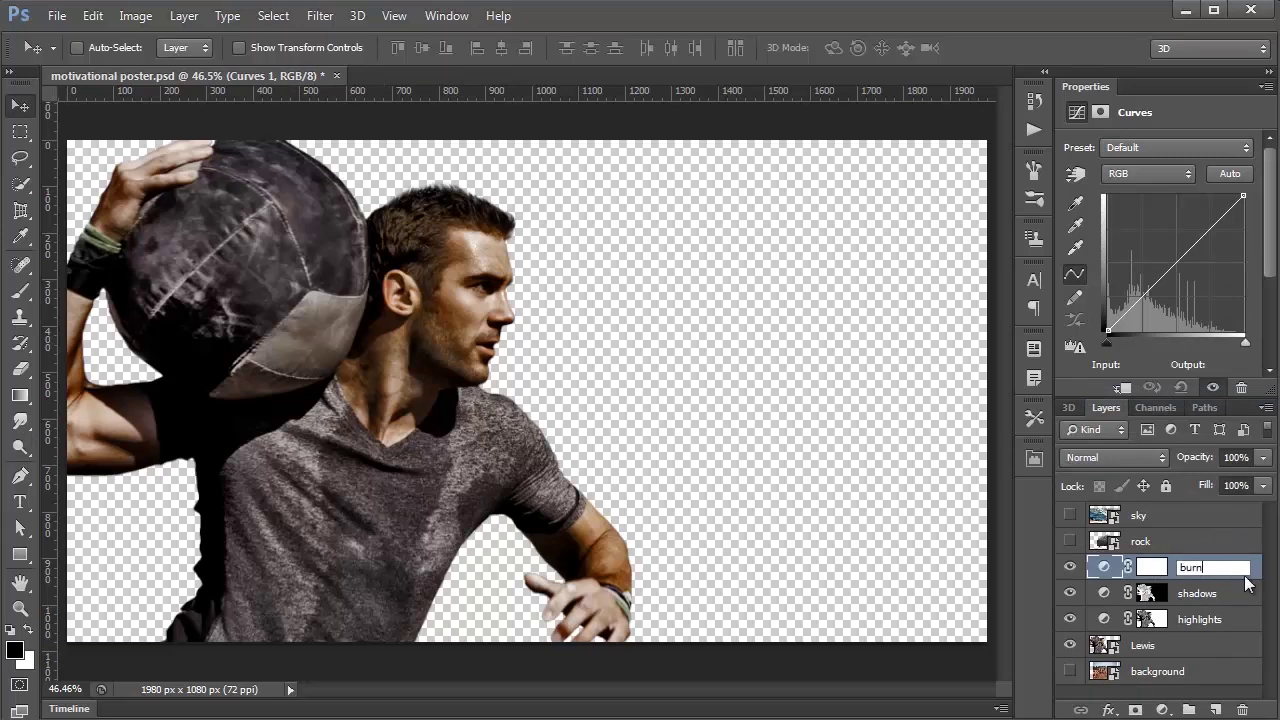
key("Return")
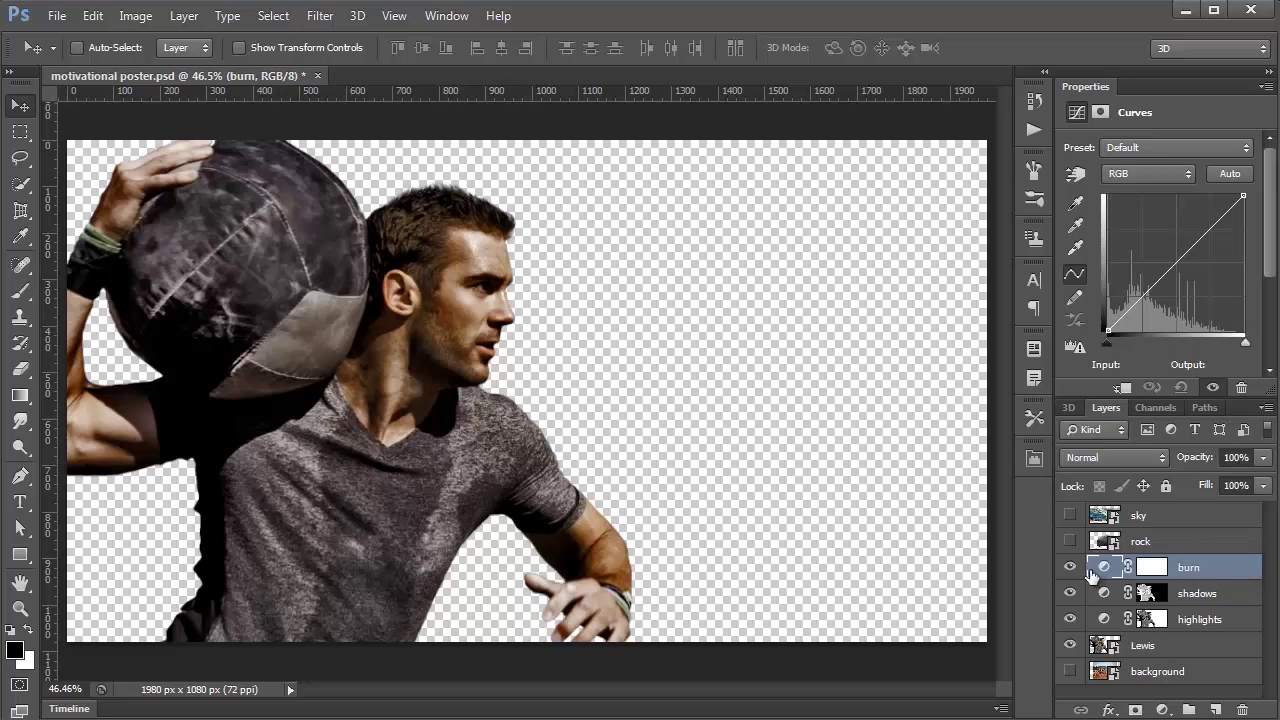
Try extreme brightening and darkening of the burn curve in Normal blend mode to examine the colour shift.
left_click(1080, 460)
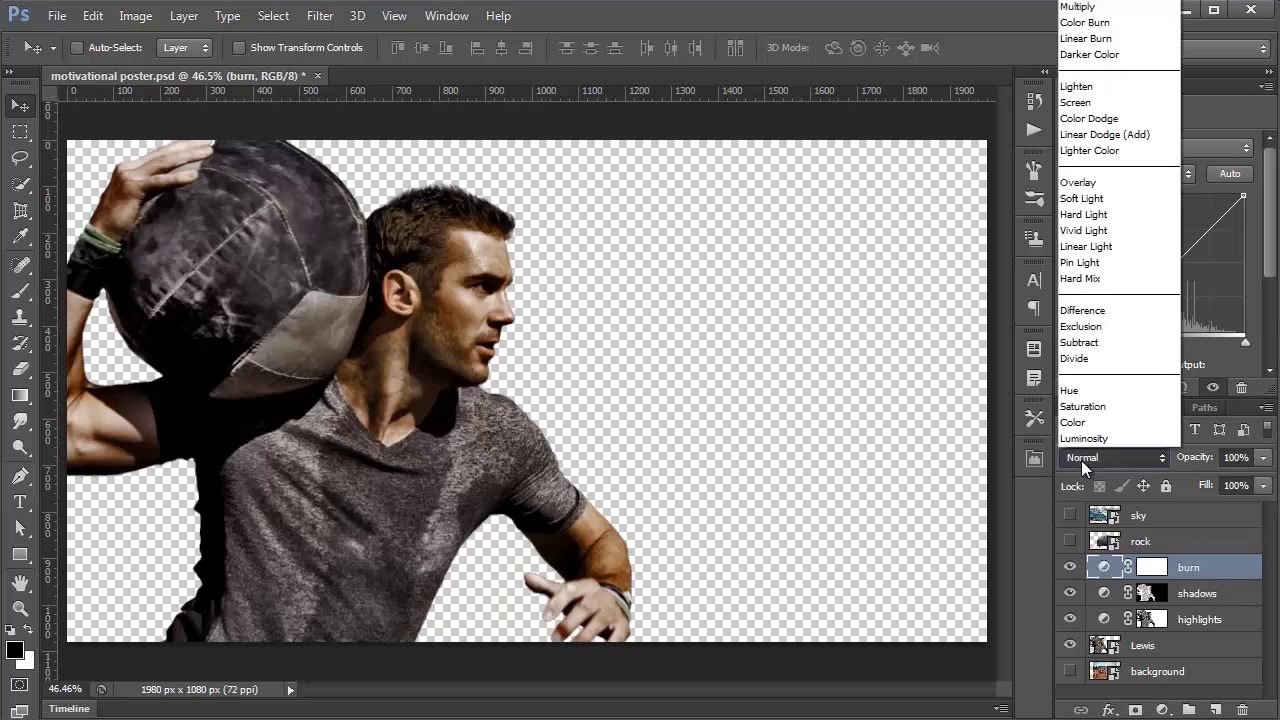
left_click(1088, 462)
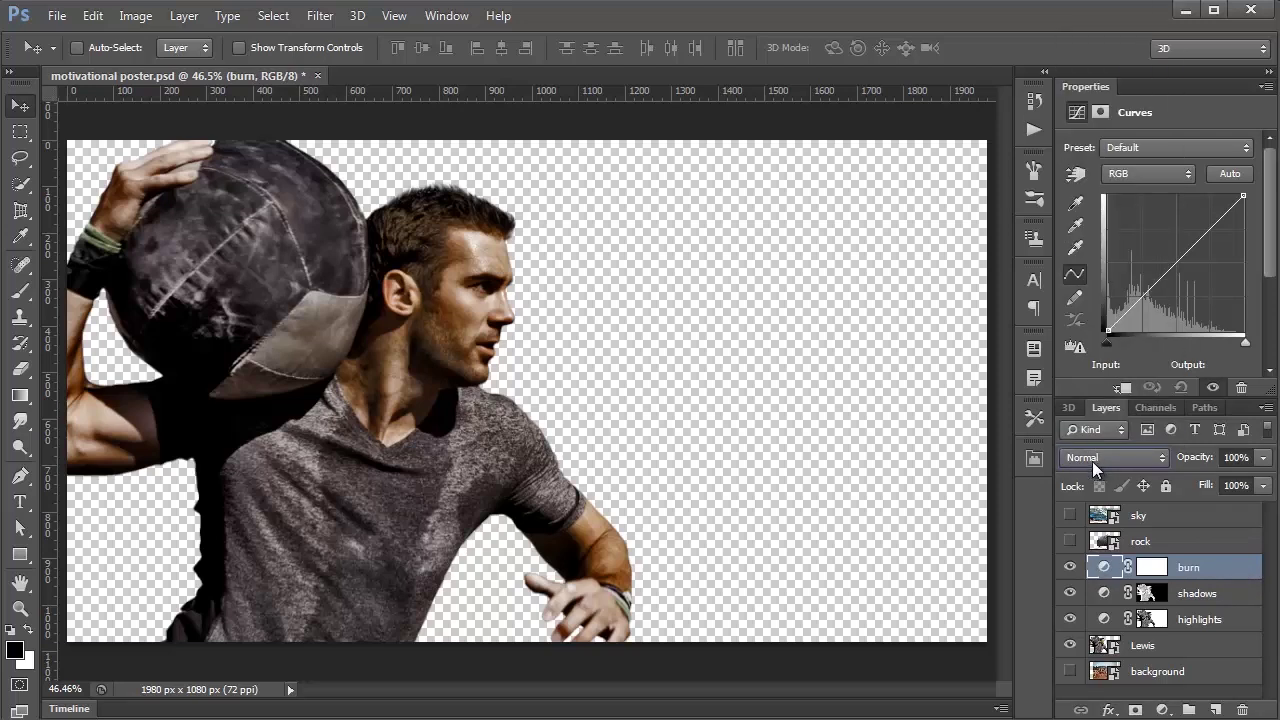
left_click(1165, 275)
left_click_drag(1165, 275, 1120, 232)
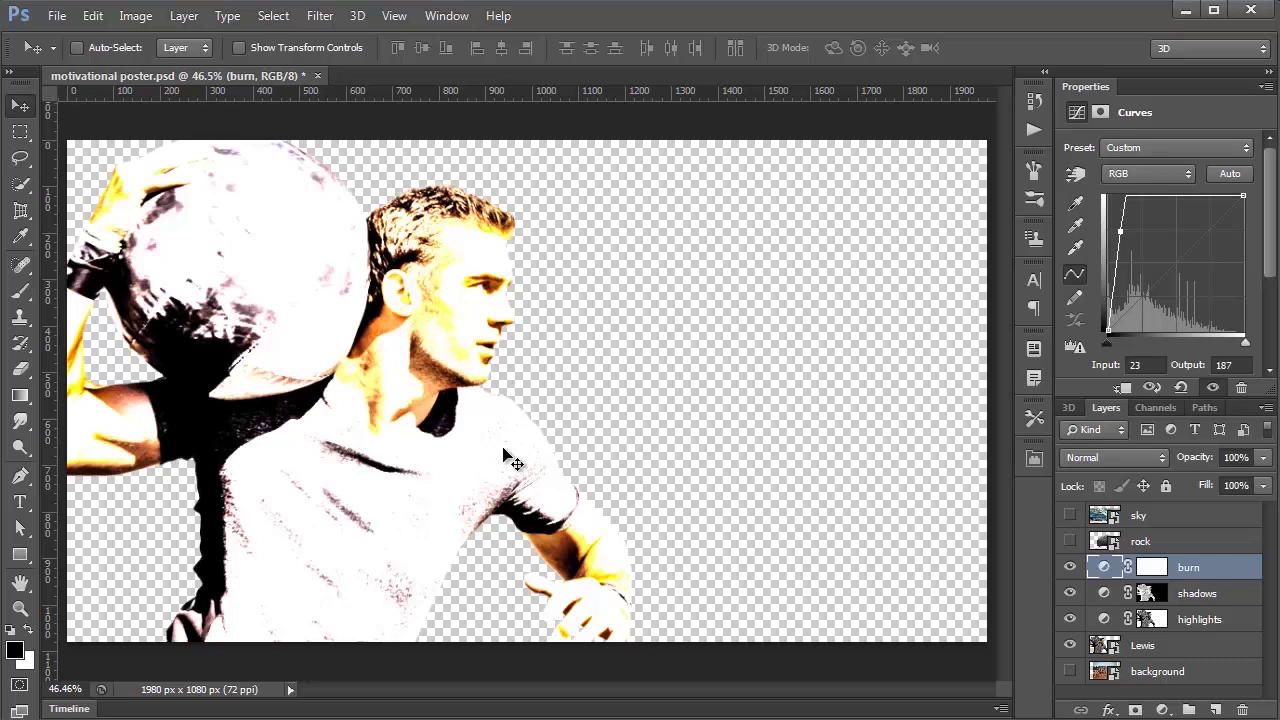
left_click_drag(1121, 231, 1214, 309)
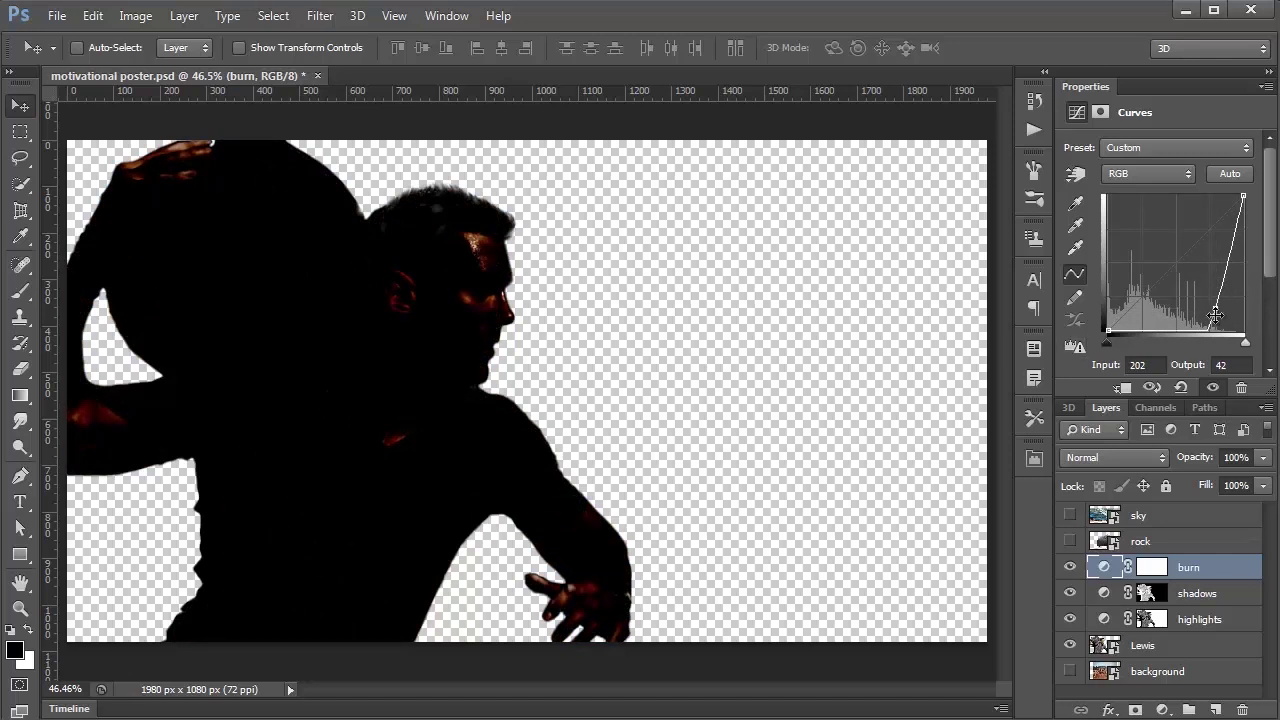
left_click_drag(1215, 310, 1130, 238)
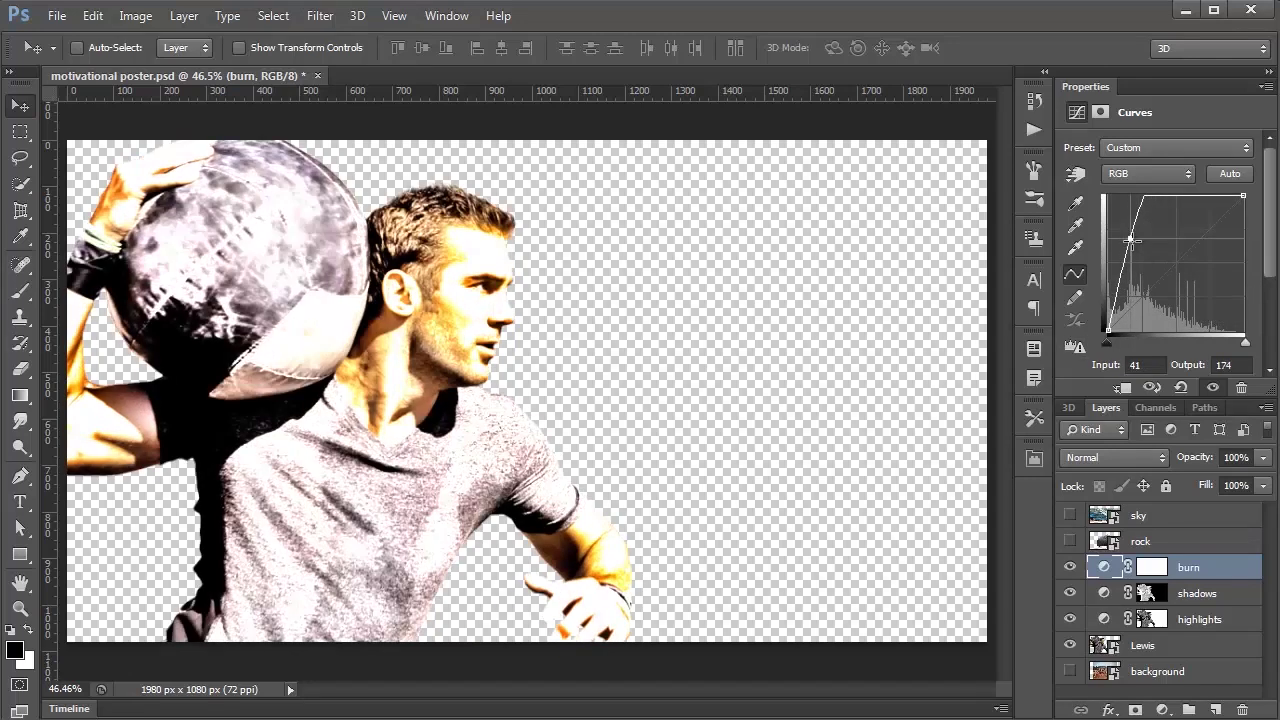
Set the burn layer's blend mode to Luminosity and darken its curve with a point at input 141, output 78.
left_click(1098, 457)
left_click(1098, 440)
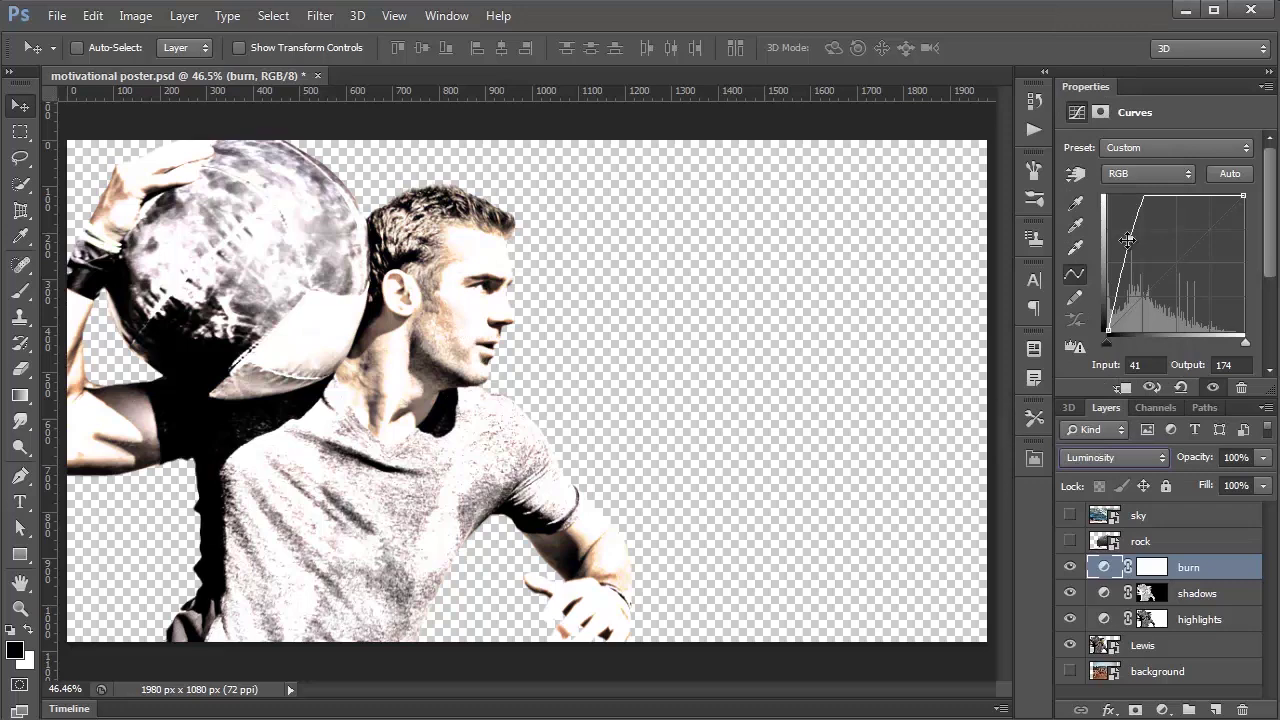
left_click_drag(1130, 242, 1186, 292)
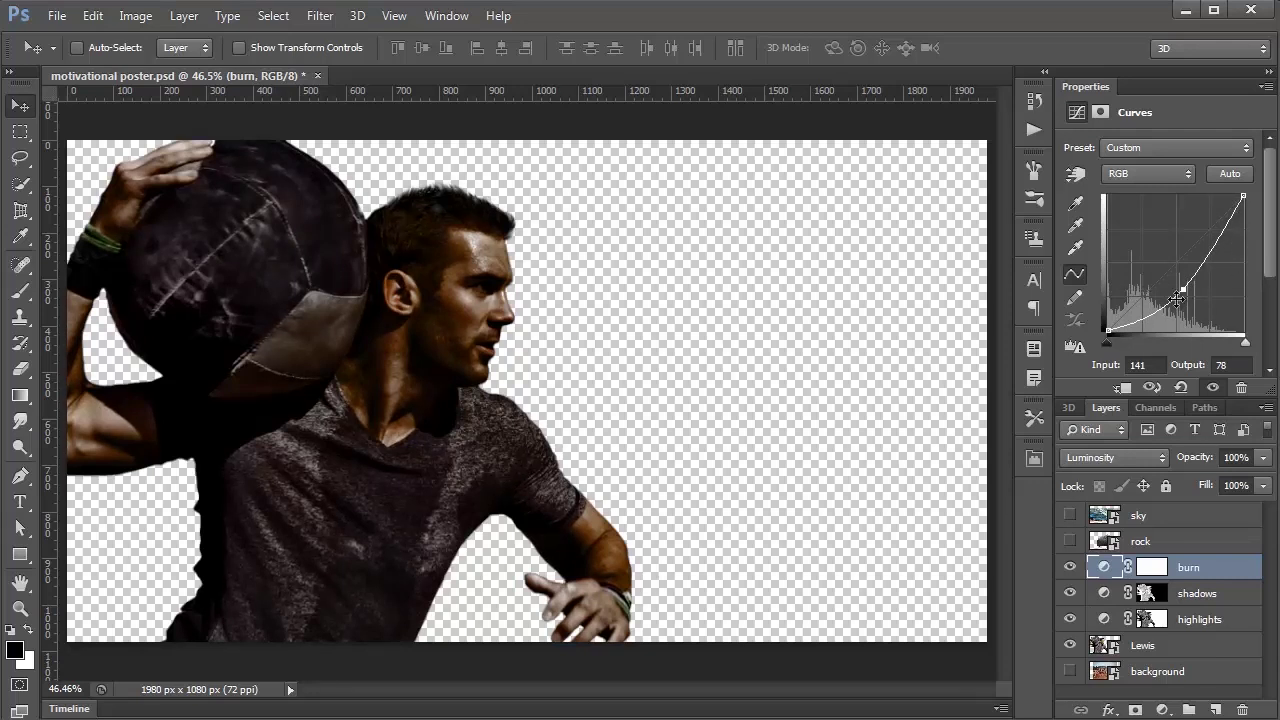
Invert the burn layer's mask to black.
left_click(1154, 569)
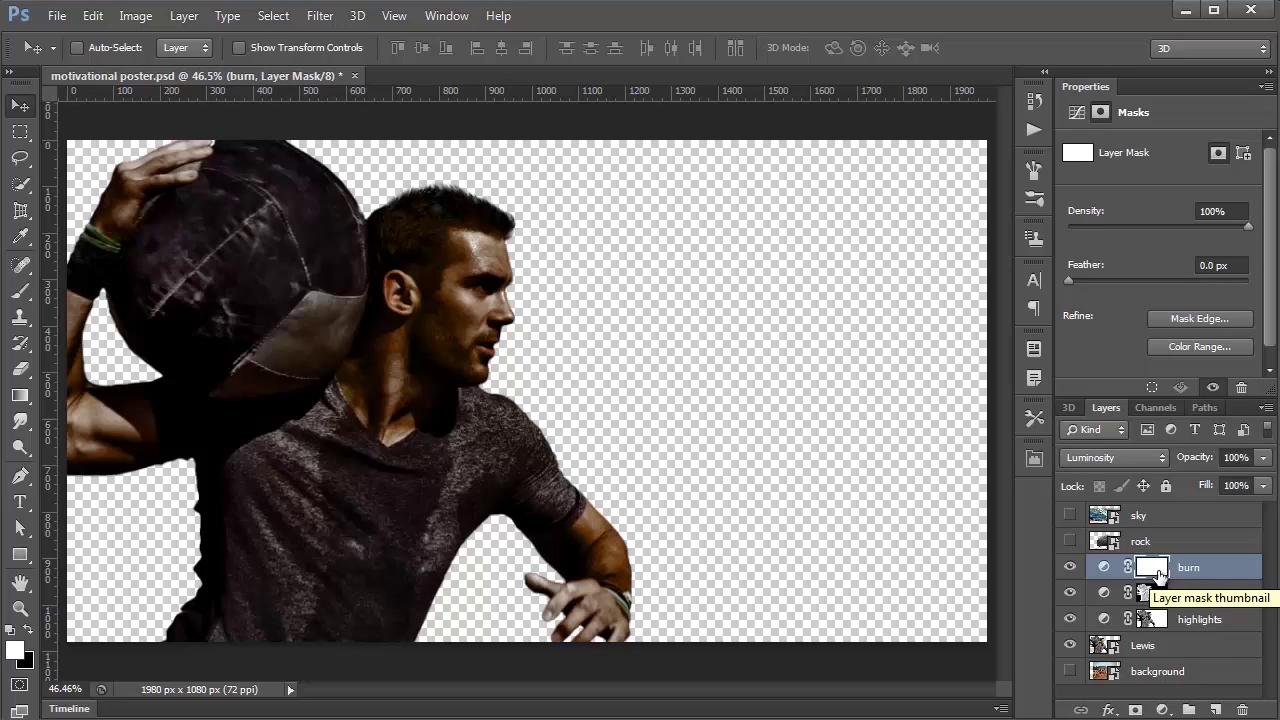
key("ctrl+i")
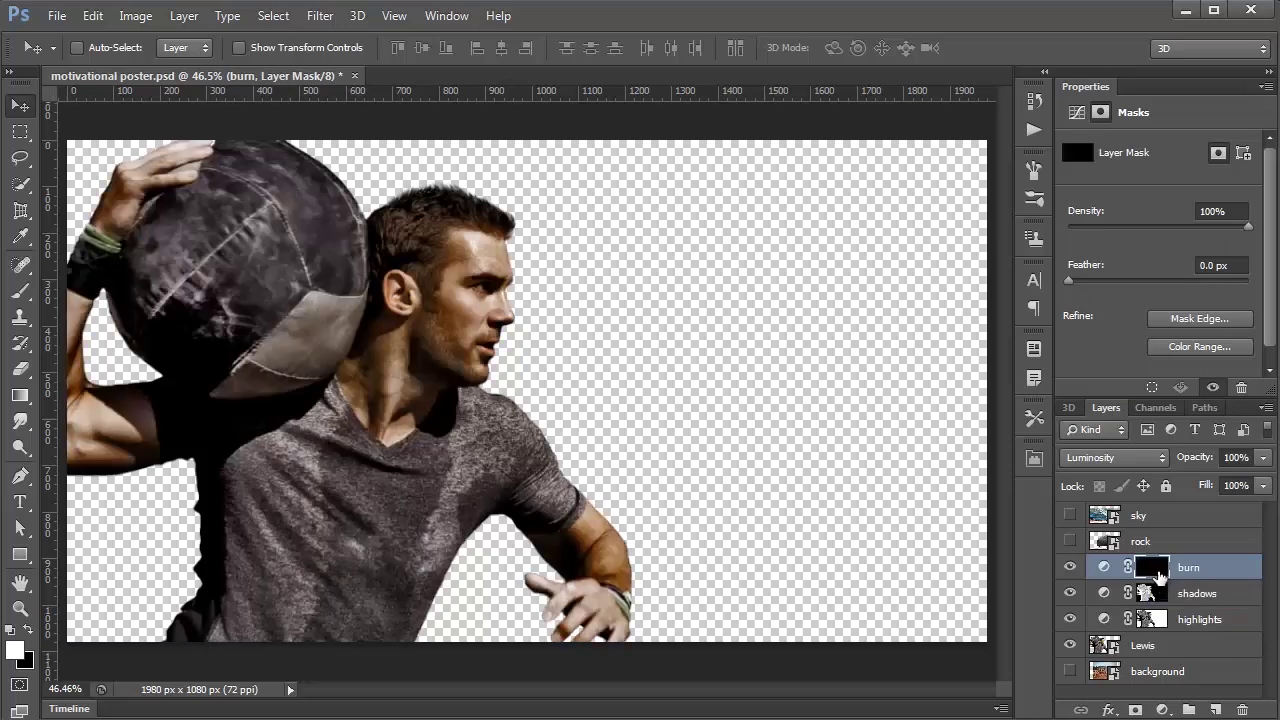
scroll(1190, 370, "down", 1)
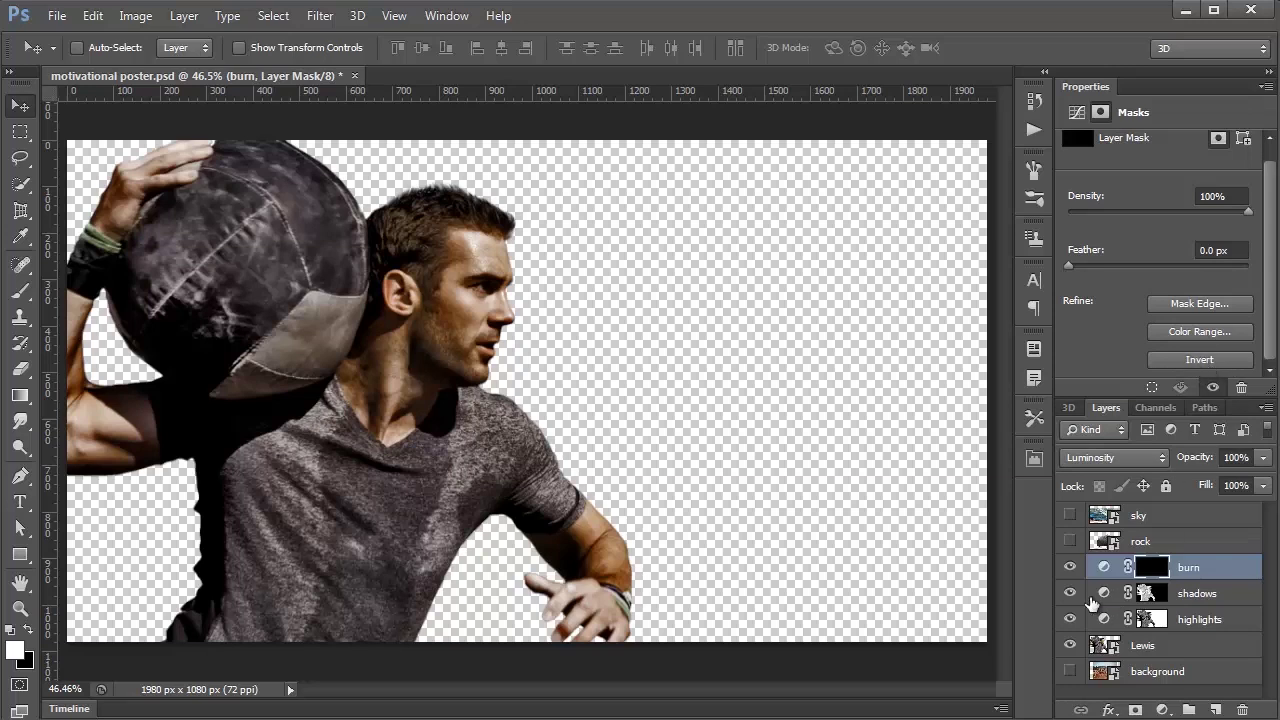
Duplicate the burn adjustment layer and rename the copy as dodge.
left_click(1103, 568)
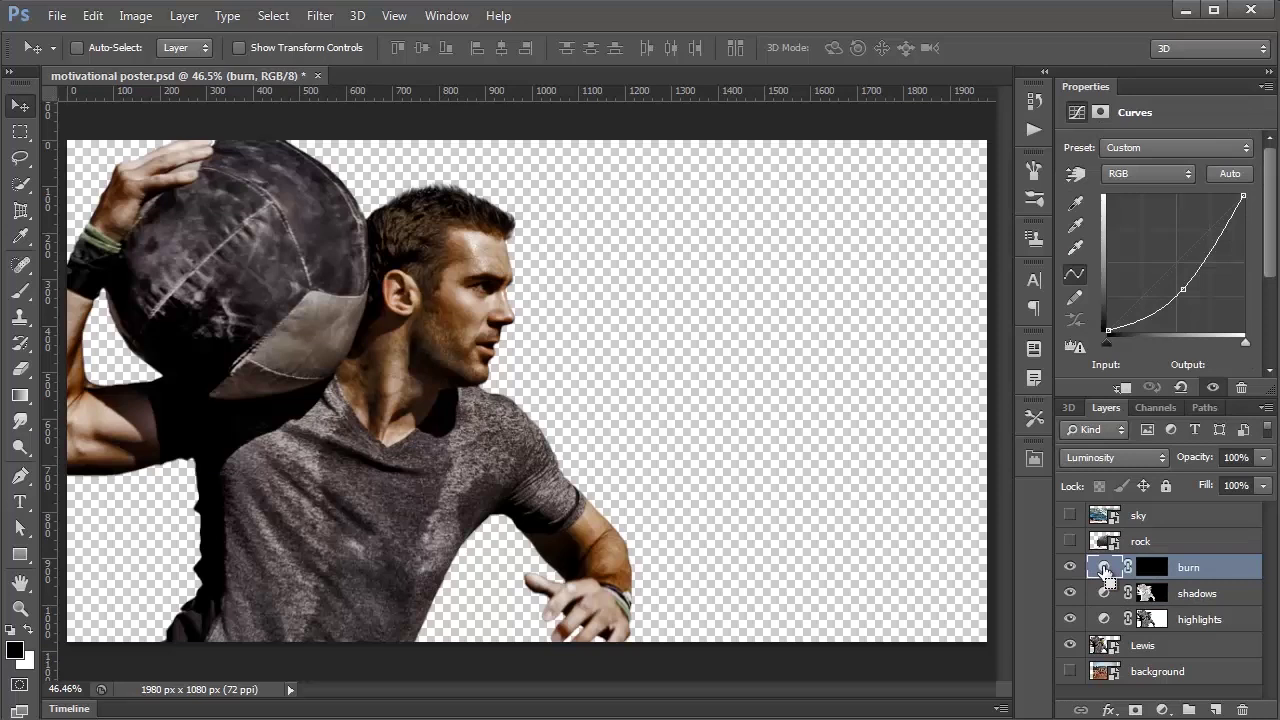
key("ctrl+j")
double_click(1198, 568)
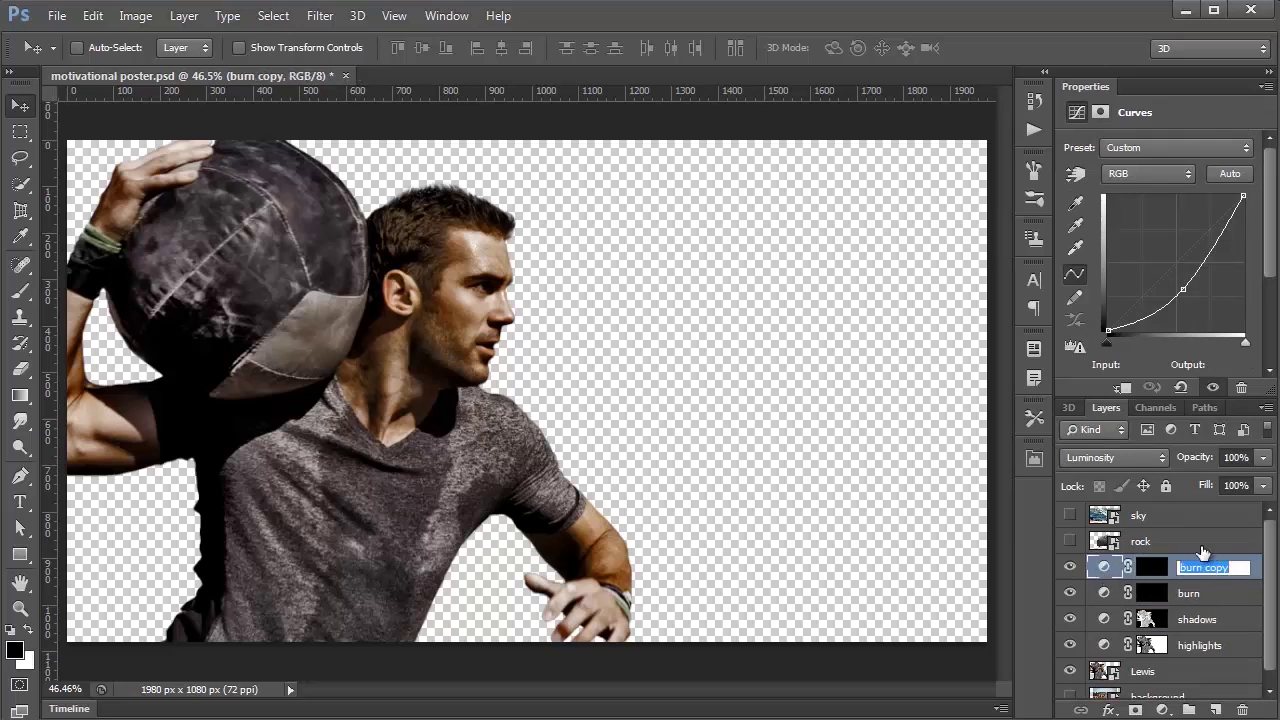
type("dodge")
key("Return")
Disable the dodge layer's mask and brighten its curve by moving the point to input 105, output 139.
right_click(1150, 573)
left_click(1150, 579)
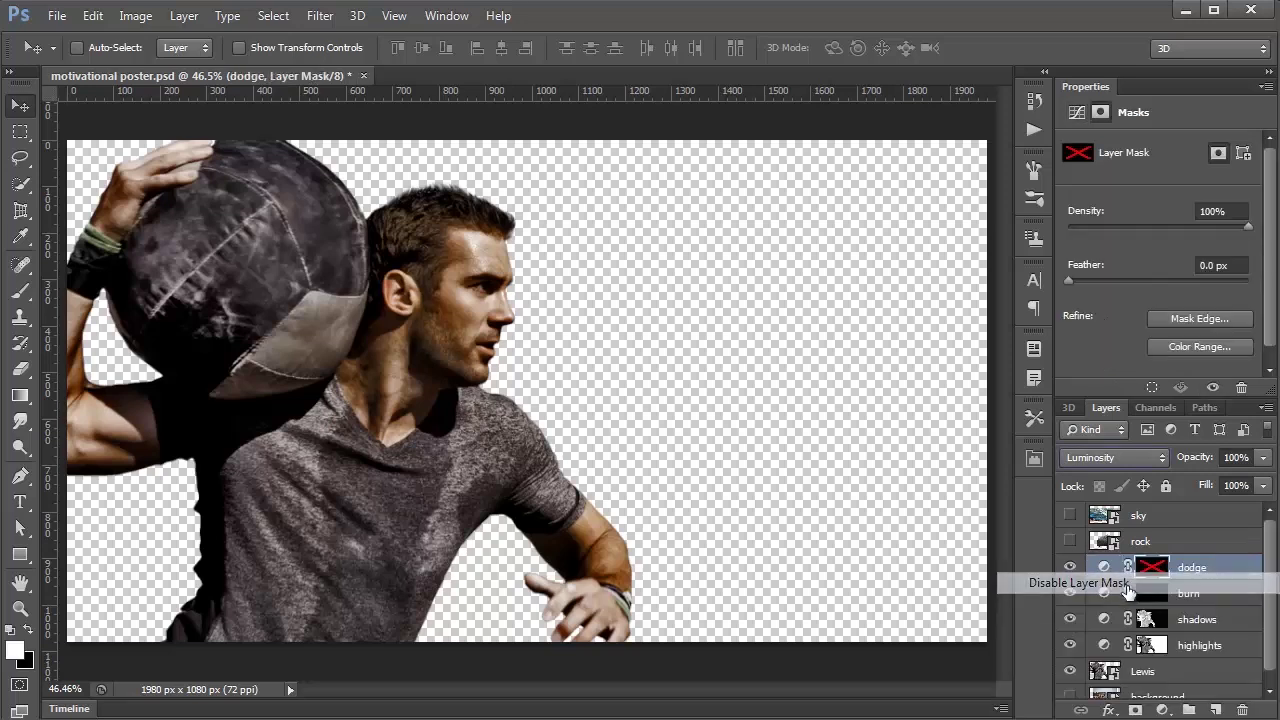
left_click(1104, 567)
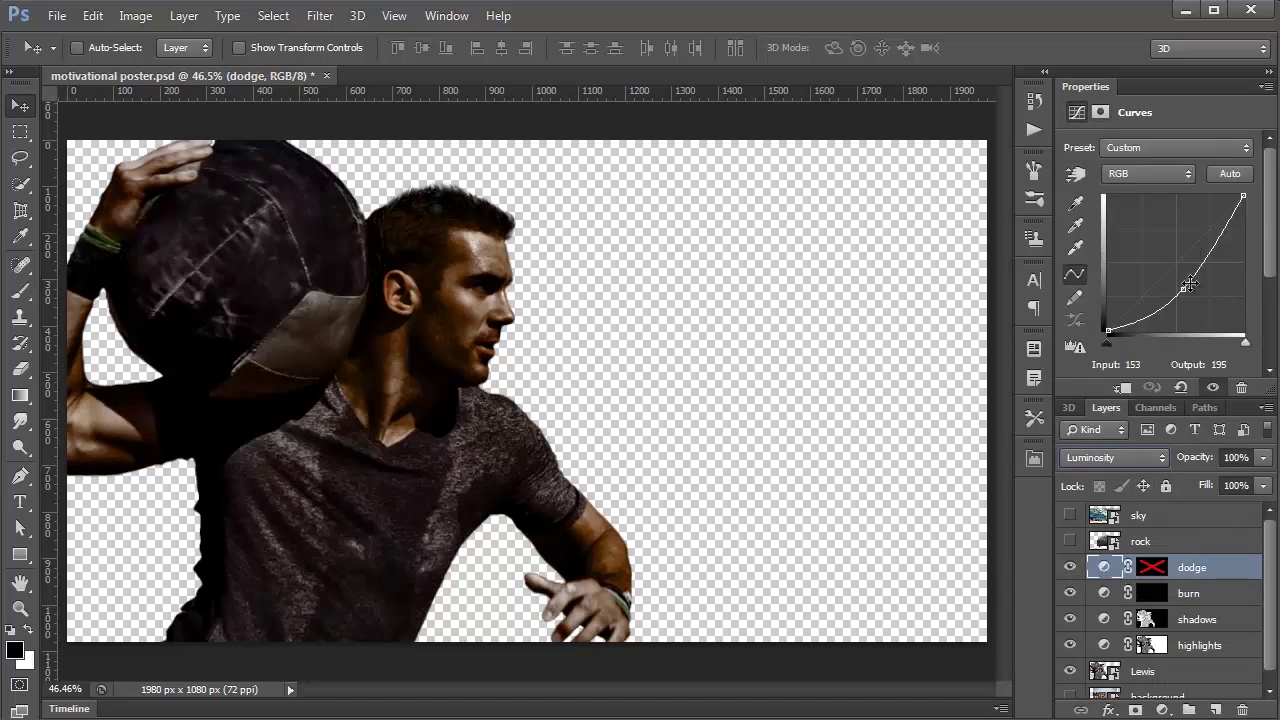
left_click_drag(1184, 290, 1157, 267)
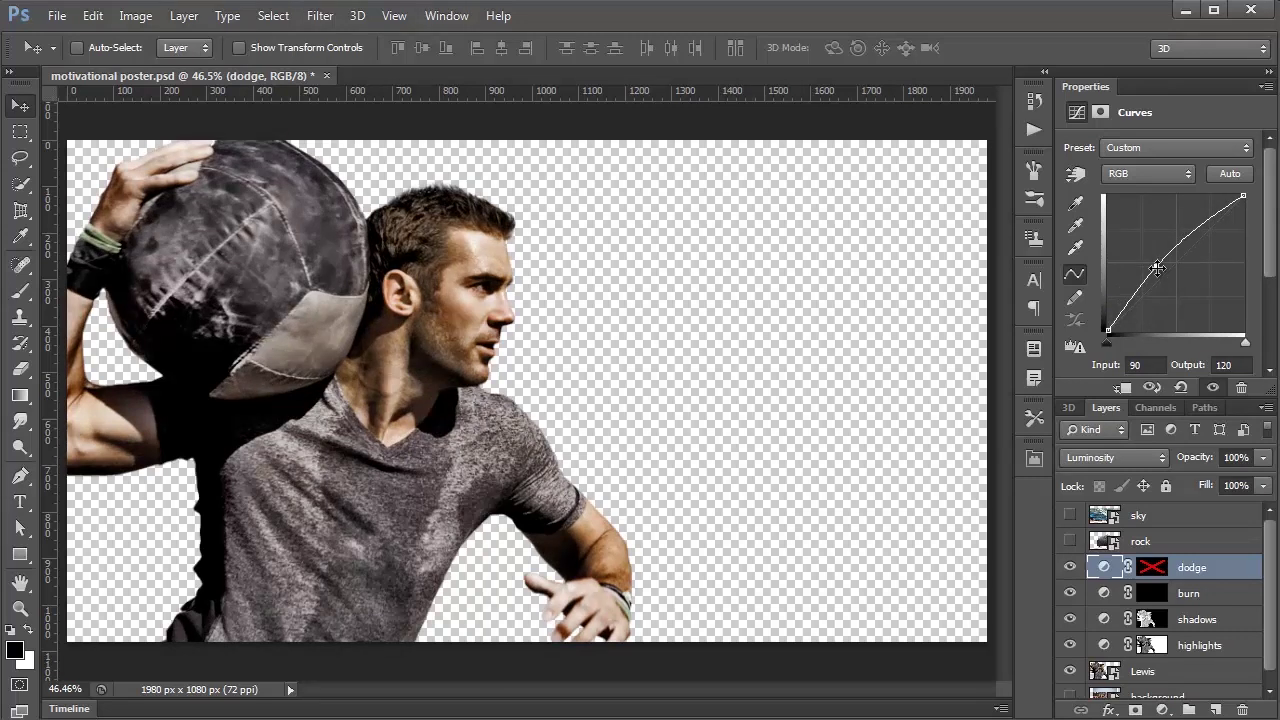
left_click_drag(1156, 267, 1165, 257)
Re-enable the dodge layer's mask.
right_click(1152, 567)
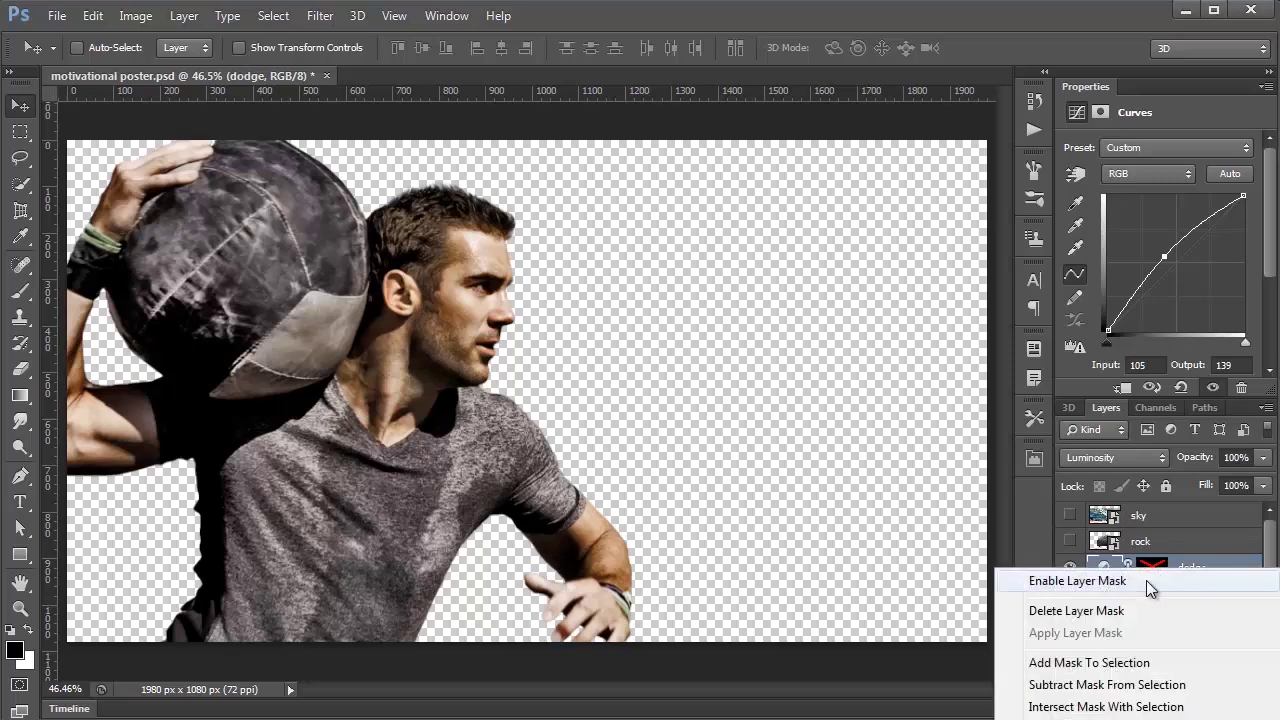
left_click(1146, 581)
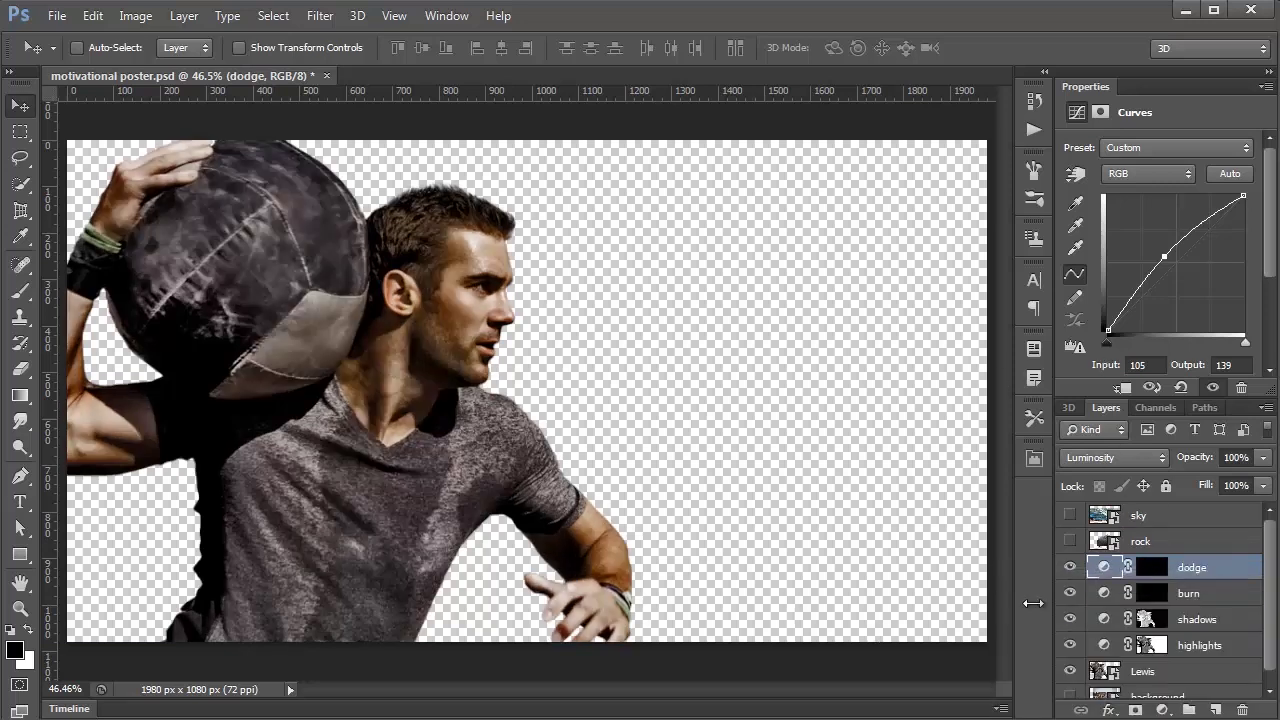
Paint white on the burn layer's mask over the athlete's cheek, neck, collar area and arms with a brush at 20% opacity, 25% flow.
left_click(1152, 594)
key("x")
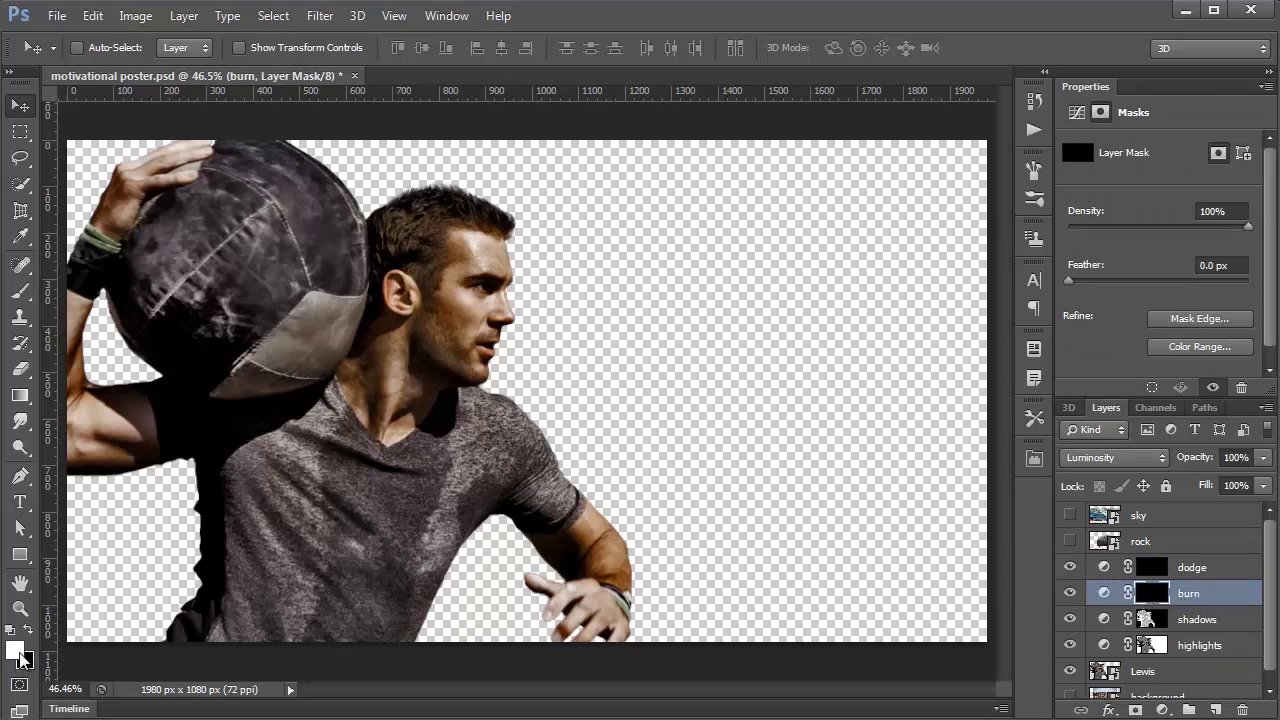
left_click(21, 294)
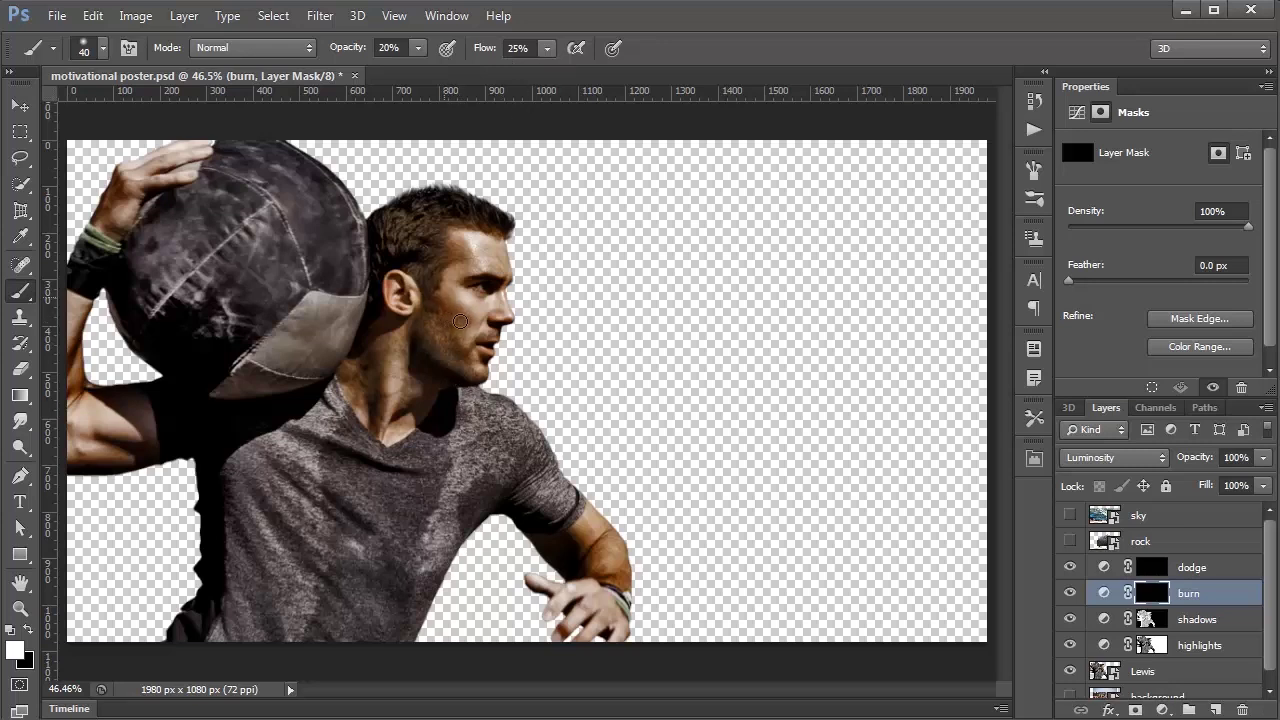
mouse_move(460, 324)
left_mouse_down()
mouse_move(488, 300)
mouse_move(468, 295)
mouse_move(456, 267)
mouse_move(500, 268)
mouse_move(500, 295)
mouse_move(459, 352)
left_mouse_up()
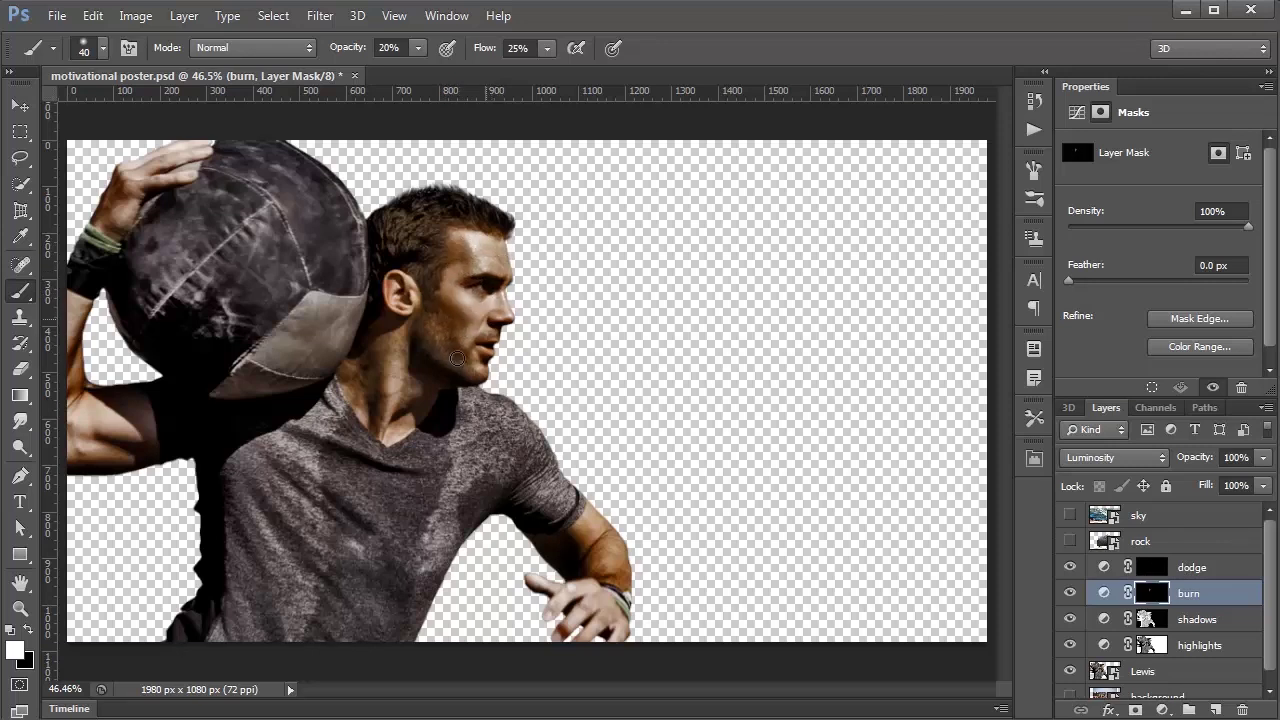
mouse_move(385, 372)
left_mouse_down()
mouse_move(418, 351)
mouse_move(394, 370)
mouse_move(387, 343)
left_mouse_up()
mouse_move(355, 410)
left_mouse_down()
mouse_move(410, 427)
mouse_move(408, 413)
left_mouse_up()
mouse_move(175, 452)
left_mouse_down()
mouse_move(75, 424)
mouse_move(140, 447)
mouse_move(58, 429)
mouse_move(140, 459)
mouse_move(71, 463)
left_mouse_up()
mouse_move(555, 541)
left_mouse_down()
mouse_move(598, 540)
mouse_move(606, 571)
left_mouse_up()
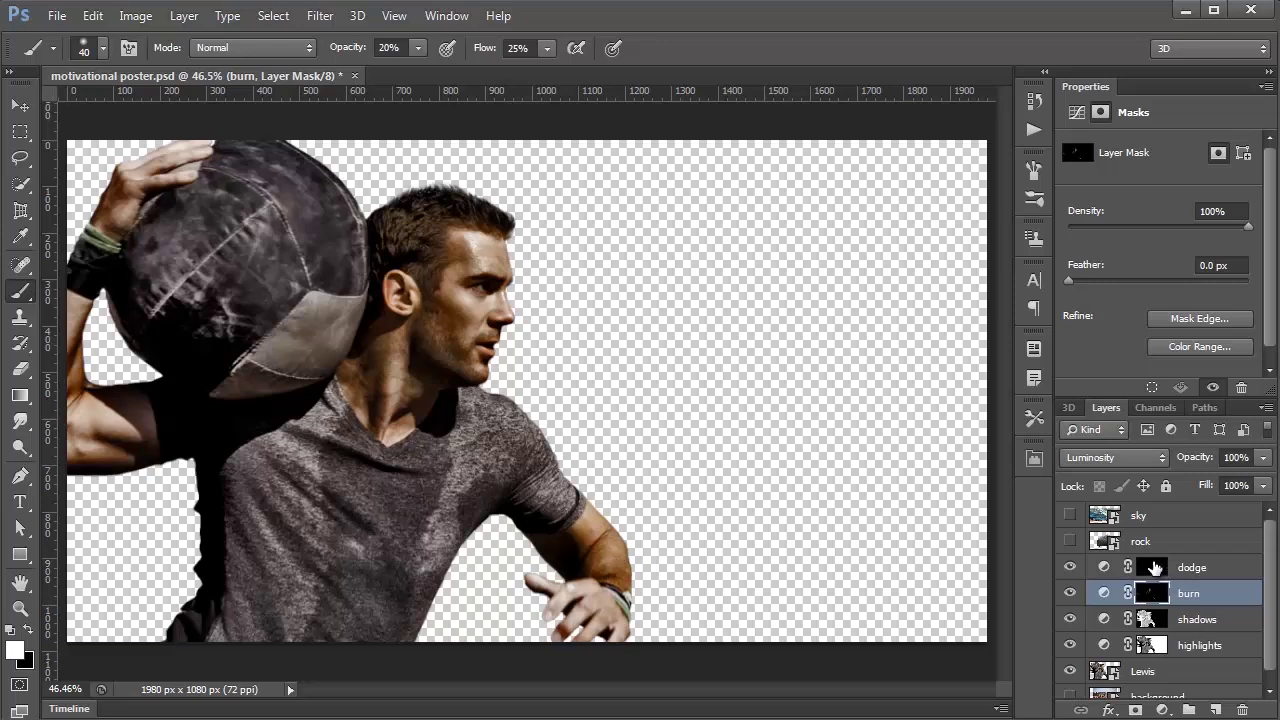
Paint white on the dodge layer's mask over the ear and neck area, the lowered forearm and the raised arm.
left_click(1153, 568)
mouse_move(412, 291)
left_mouse_down()
mouse_move(462, 297)
mouse_move(469, 314)
mouse_move(467, 298)
mouse_move(471, 325)
mouse_move(479, 237)
mouse_move(468, 315)
mouse_move(492, 307)
mouse_move(498, 285)
mouse_move(504, 312)
mouse_move(418, 352)
mouse_move(412, 418)
mouse_move(420, 356)
mouse_move(408, 364)
mouse_move(402, 346)
mouse_move(380, 427)
mouse_move(398, 331)
left_mouse_up()
mouse_move(493, 515)
left_mouse_down()
mouse_move(584, 524)
mouse_move(592, 512)
mouse_move(589, 538)
mouse_move(609, 558)
left_mouse_up()
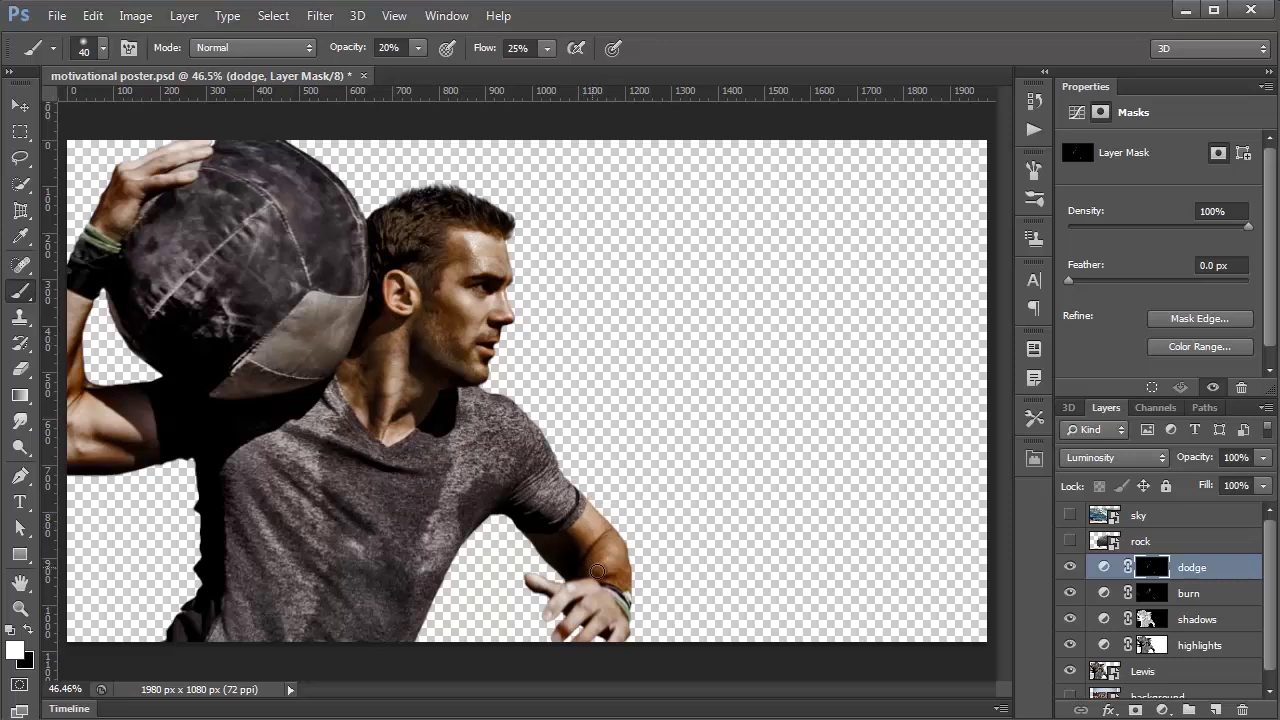
mouse_move(210, 479)
left_mouse_down()
mouse_move(93, 419)
mouse_move(143, 433)
mouse_move(81, 421)
mouse_move(144, 446)
mouse_move(116, 417)
mouse_move(138, 430)
mouse_move(88, 433)
mouse_move(120, 449)
mouse_move(72, 435)
mouse_move(102, 447)
mouse_move(80, 313)
mouse_move(67, 345)
left_mouse_up()
Compare the athlete with and without the dodge and burn layers by toggling their visibility.
left_click(1069, 567)
left_click(1070, 596)
left_click(1069, 567)
left_click(1070, 594)
left_click(1070, 595)
left_click(1070, 595)
left_click(1069, 567)
left_click(1069, 567)
left_click(1187, 600)
left_click(1262, 462)
mouse_move(1252, 482)
left_mouse_down()
mouse_move(1160, 478)
mouse_move(1264, 477)
left_mouse_up()
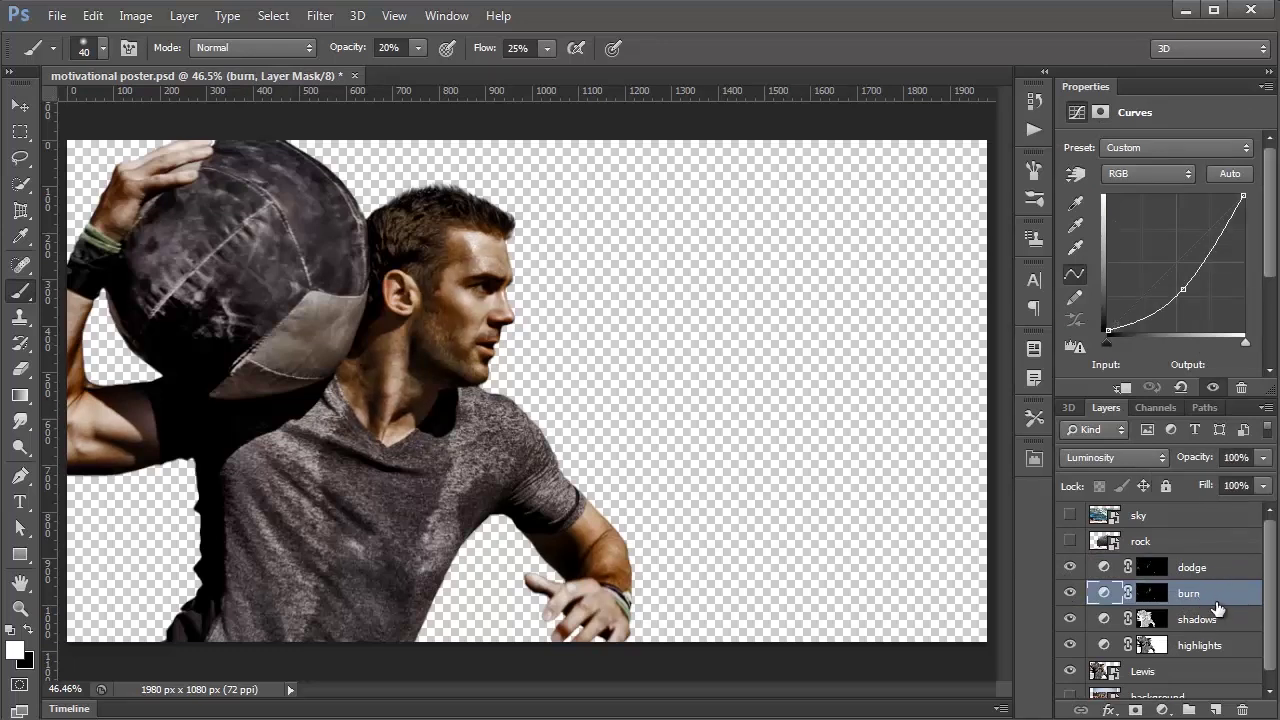
Soften the burn layer's curve by moving its point to input 130, output 81.
left_click(1110, 594)
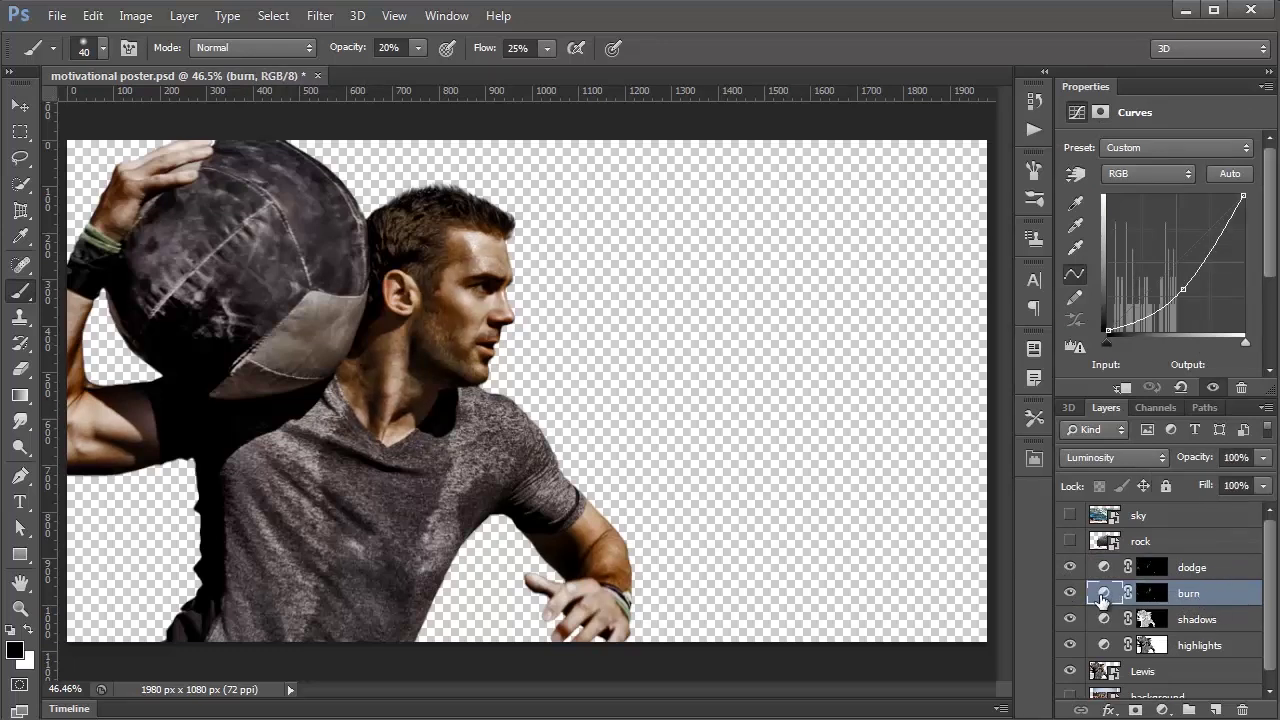
mouse_move(1184, 290)
left_mouse_down()
mouse_move(1194, 304)
mouse_move(1130, 225)
mouse_move(1175, 288)
mouse_move(1161, 279)
left_mouse_up()
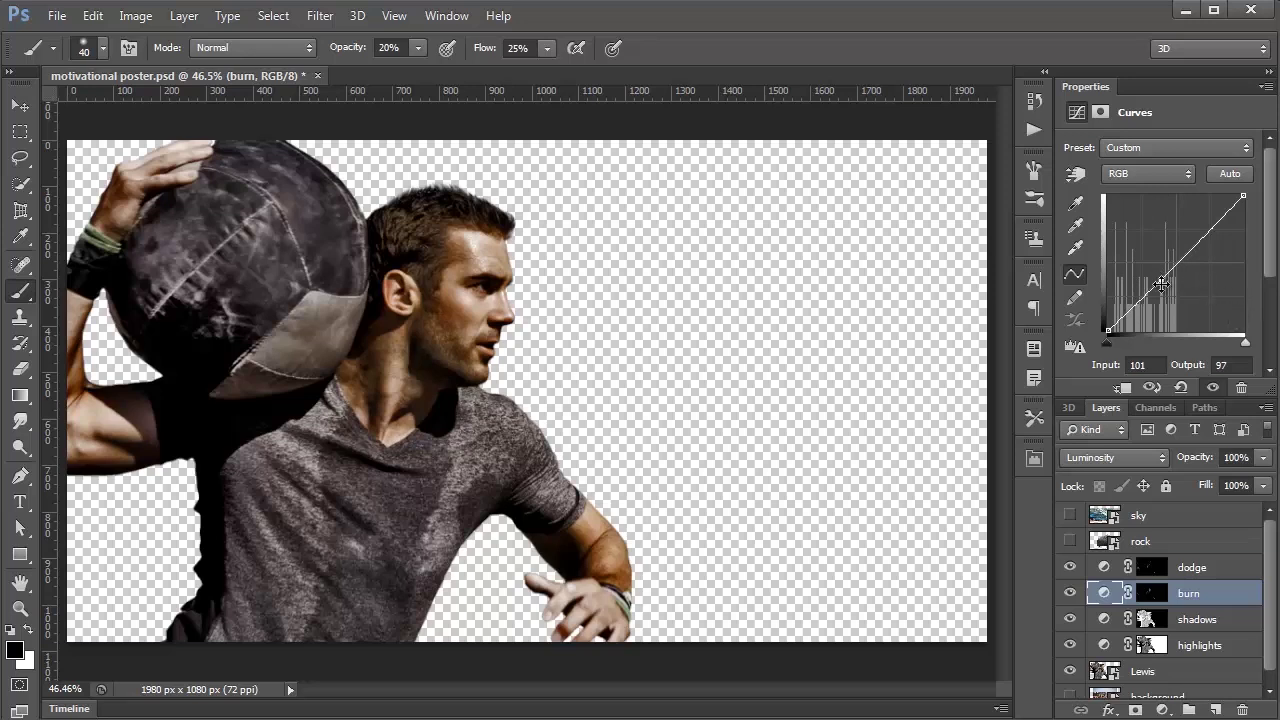
left_click_drag(1161, 280, 1168, 287)
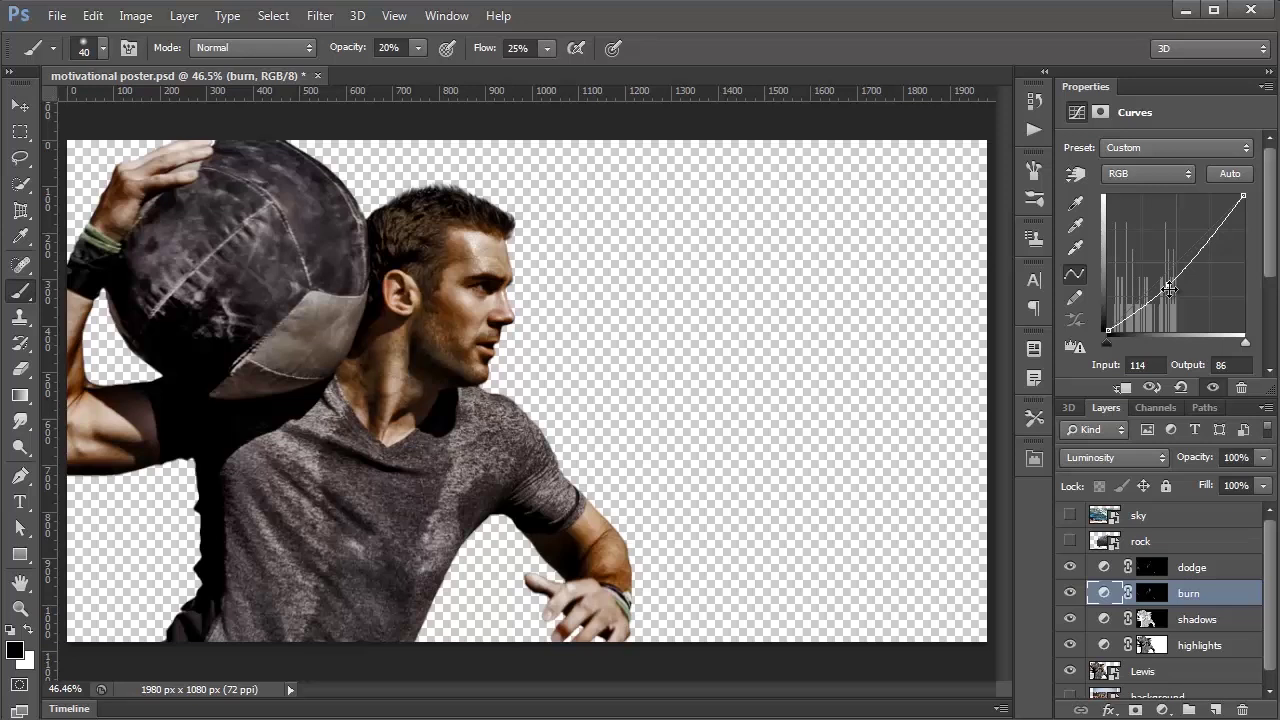
left_click_drag(1169, 289, 1177, 287)
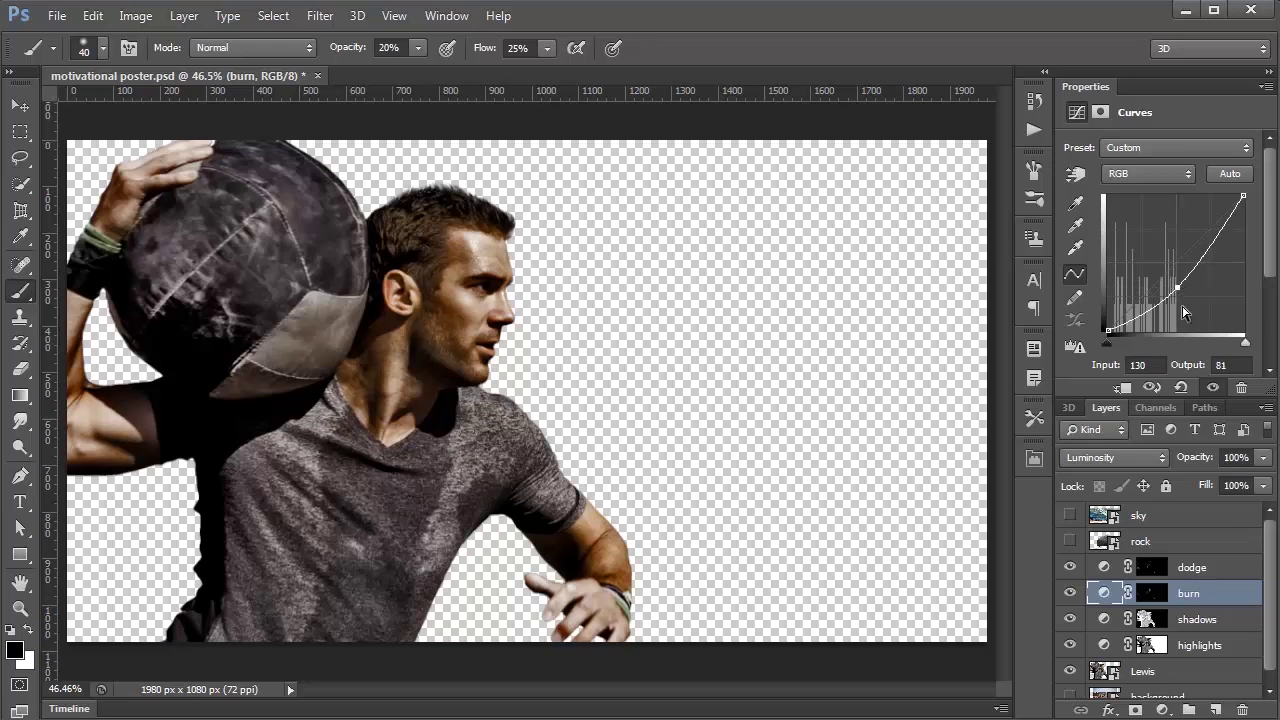
Group the dodge, burn, shadows and highlights layers with the athlete's layer, and rename the group with the athlete's first name.
left_click(1213, 573)
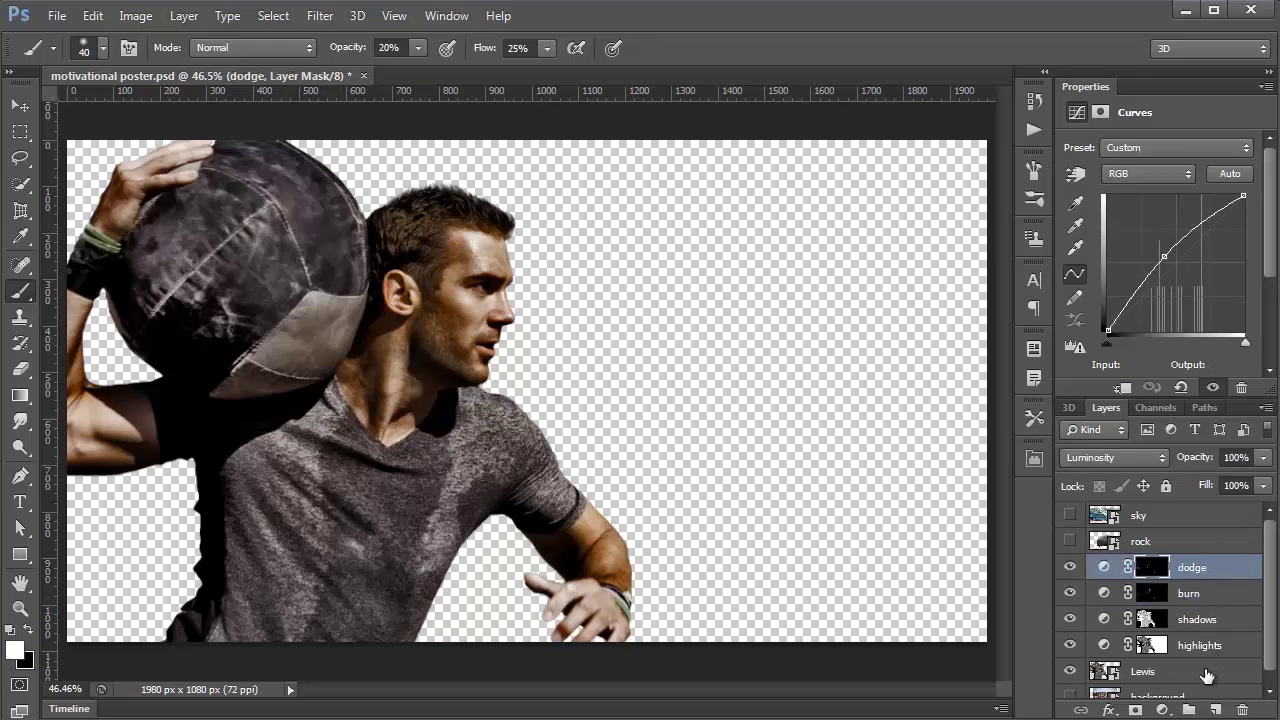
left_click(1207, 677, "shift")
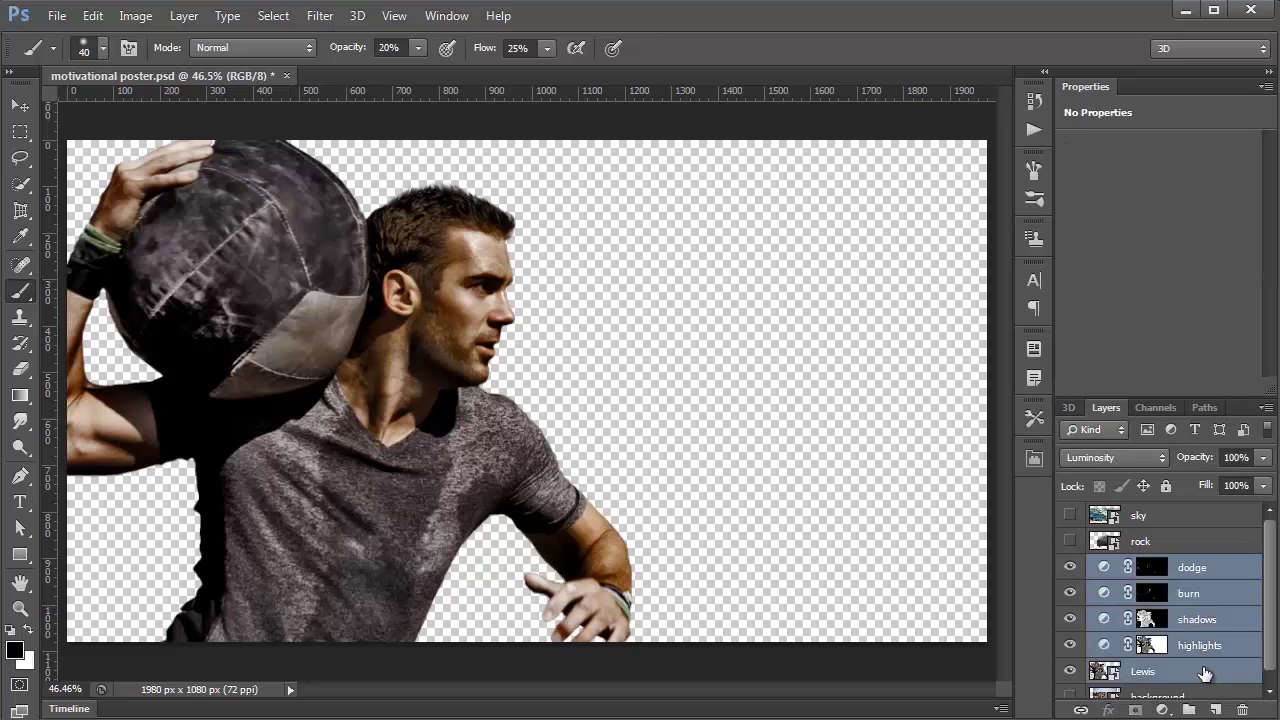
key("ctrl+g")
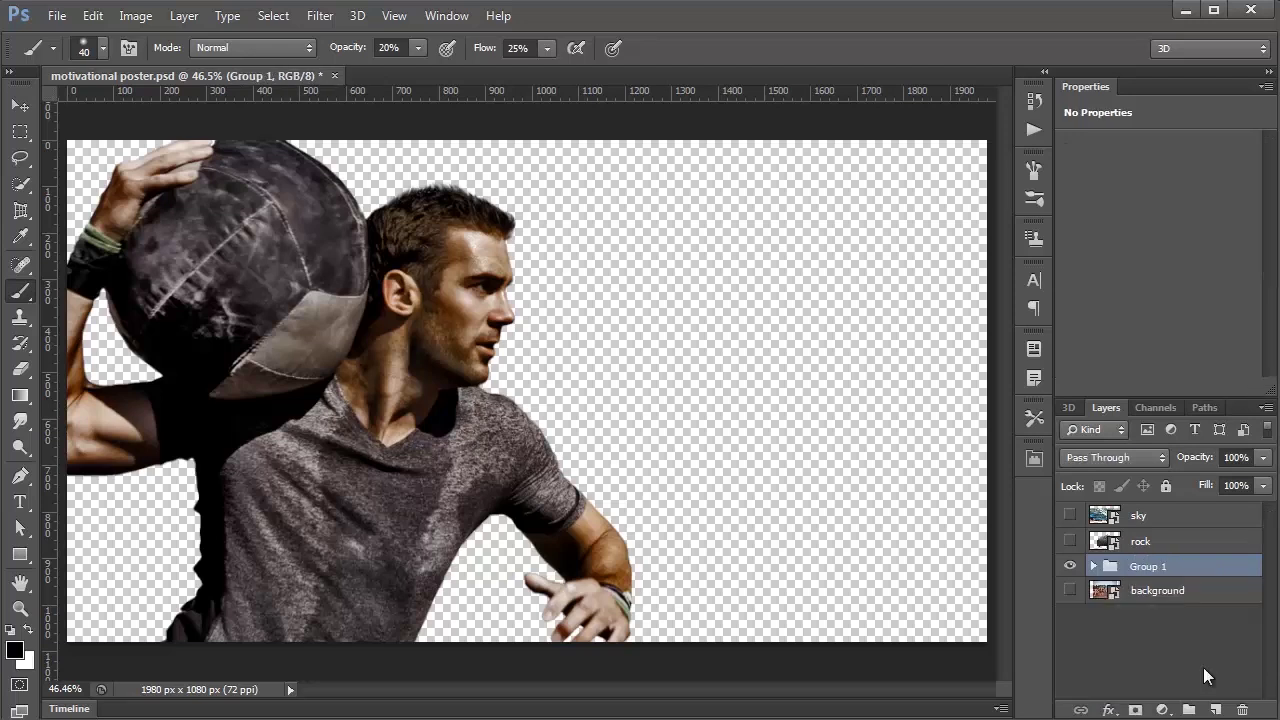
double_click(1143, 567)
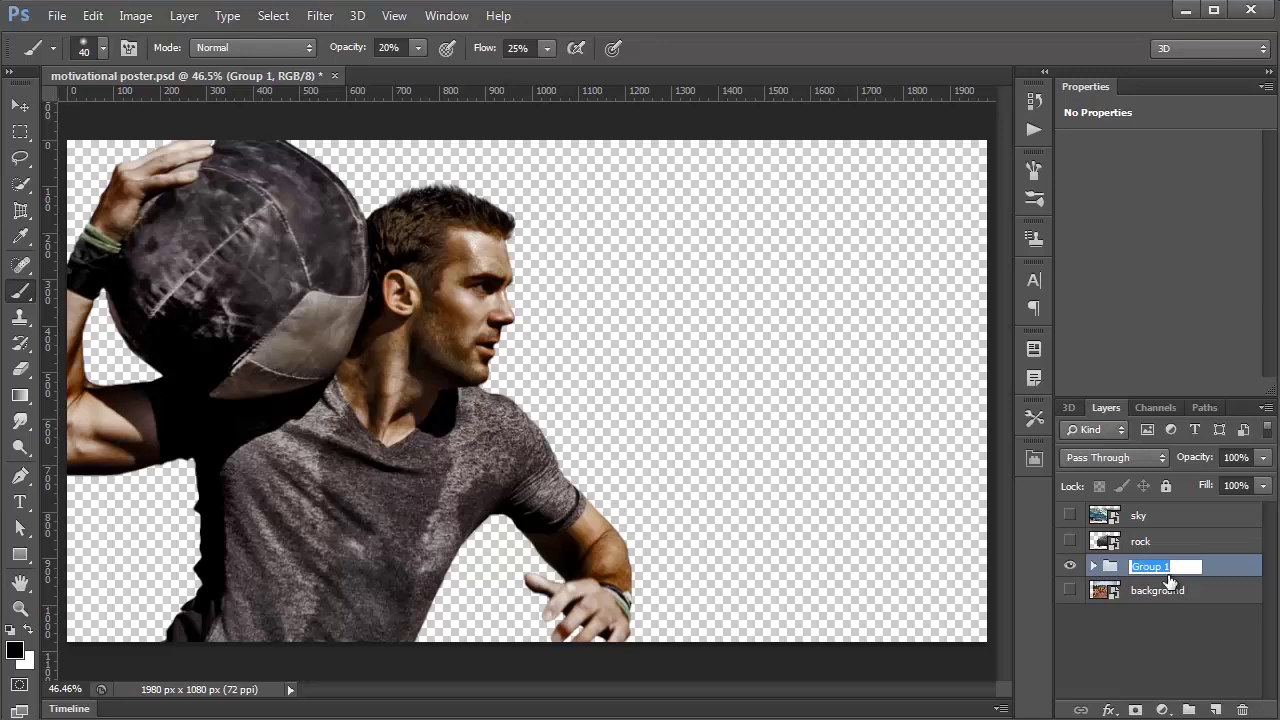
type("Lewis")
key("Return")
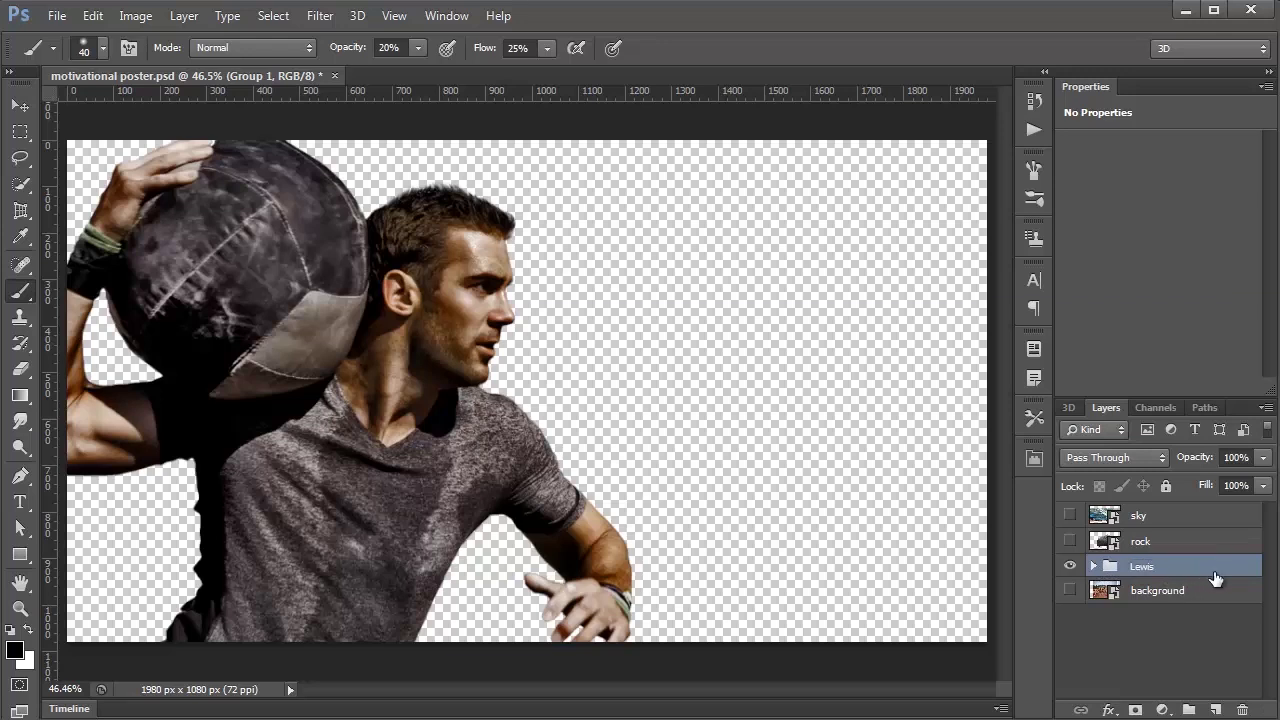
Show the background layer, scale it to about 115% and shift it slightly so it fills the canvas.
left_click(1070, 591)
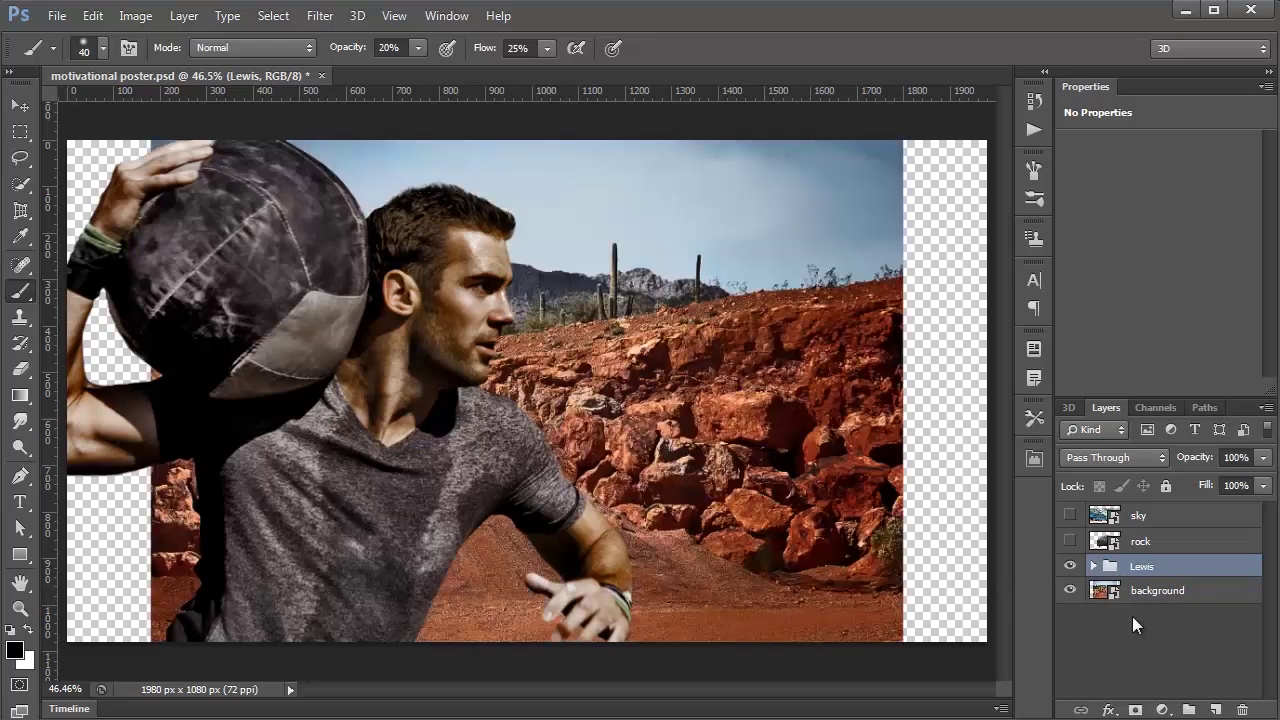
left_click(1141, 596)
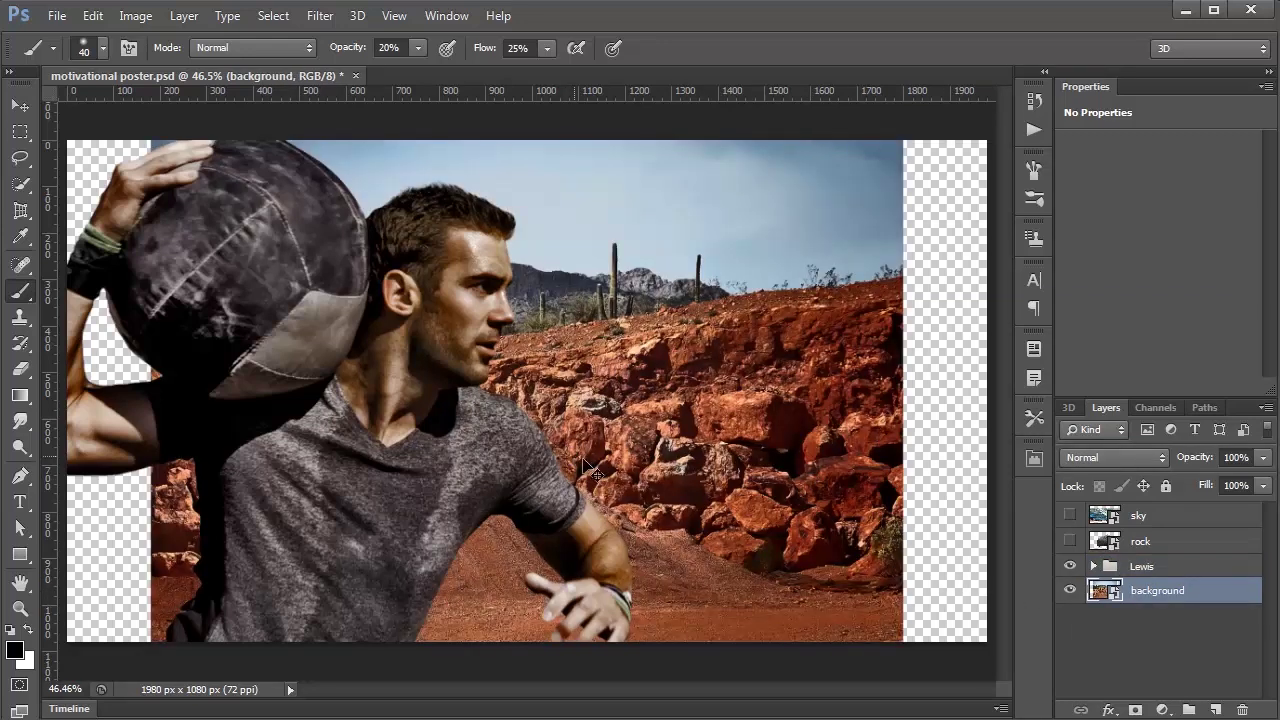
key("ctrl+t")
left_click_drag(903, 645, 1022, 697)
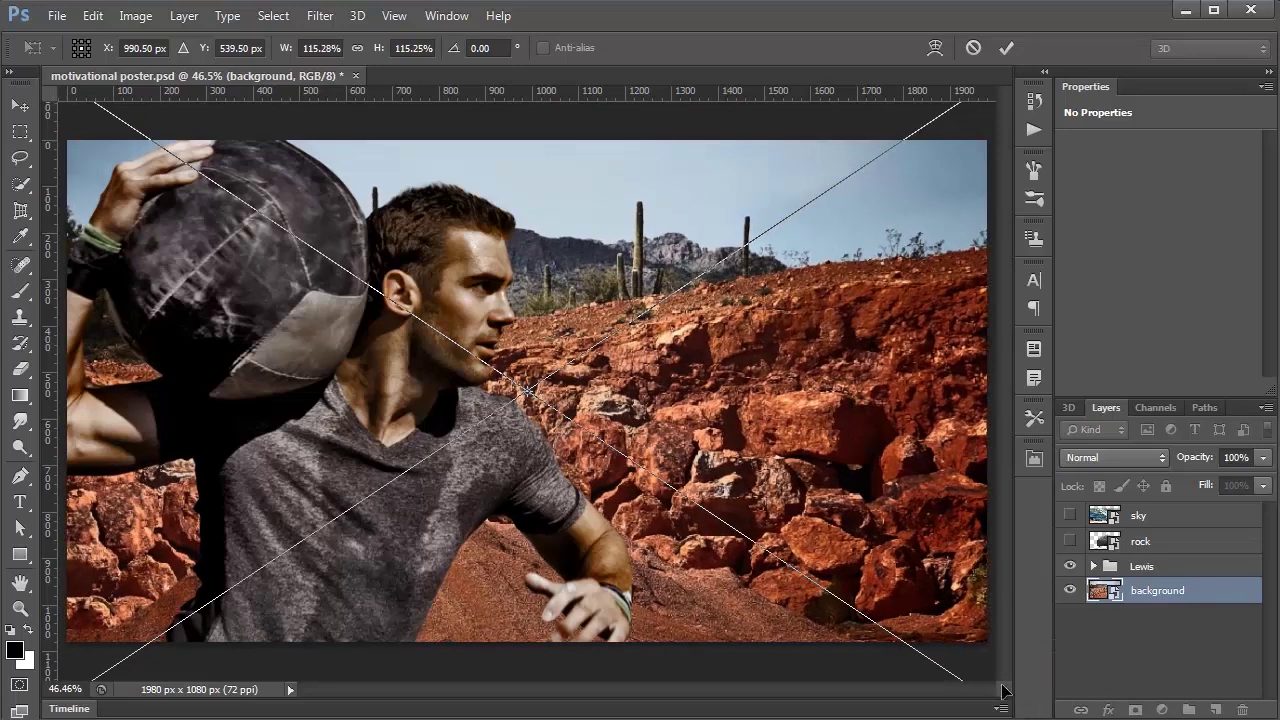
left_click_drag(833, 406, 851, 415)
key("Return")
key("b")
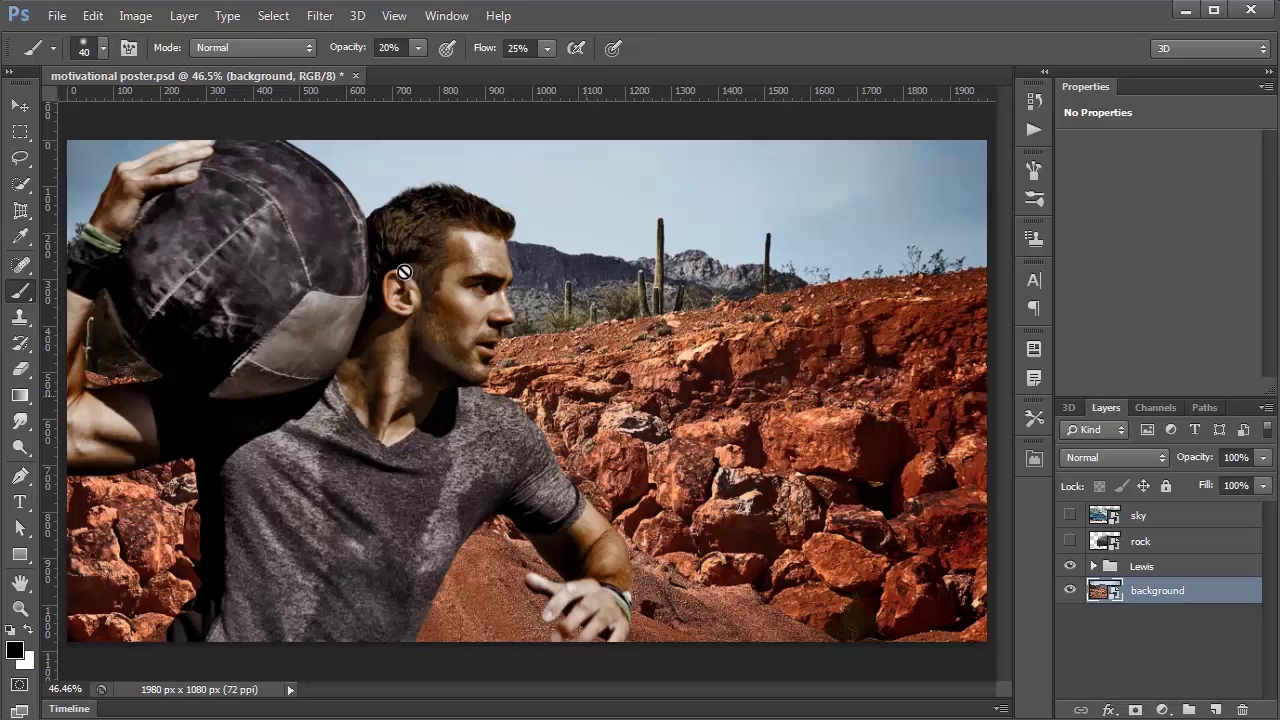
Apply a Gaussian Blur with a 1.1-pixel radius to the background layer as a smart filter.
left_click(320, 15)
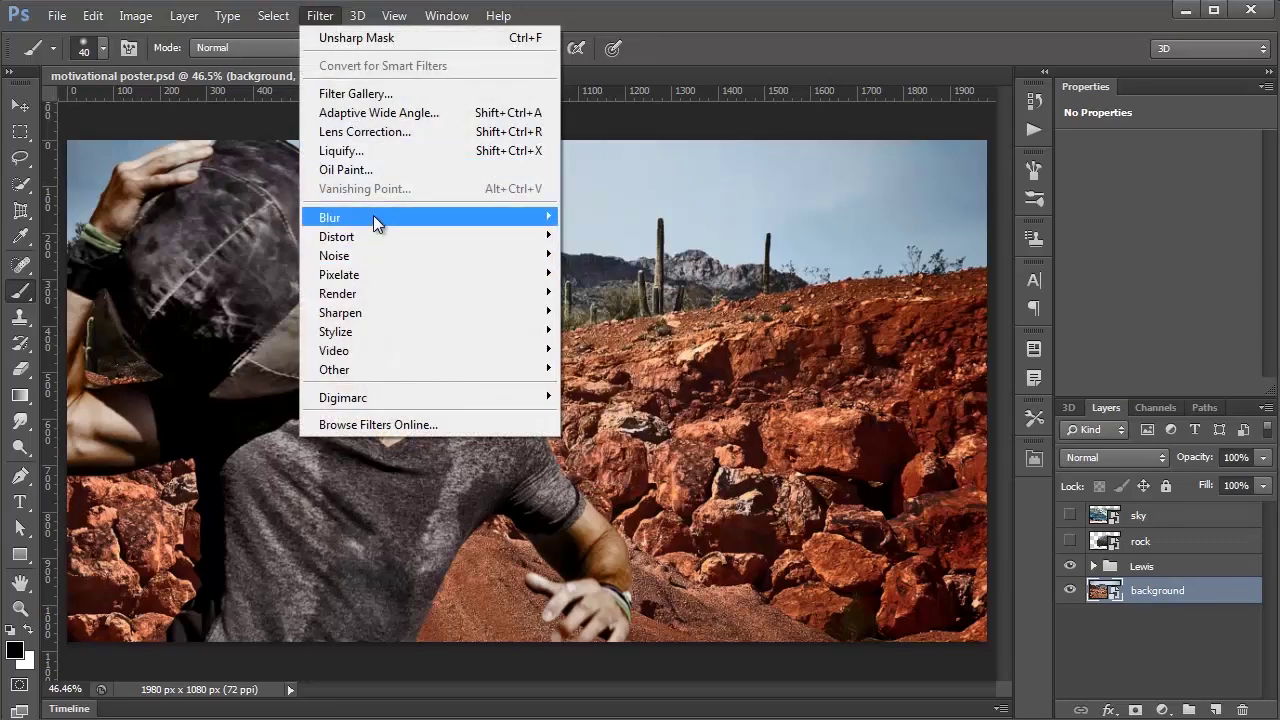
mouse_move(373, 215)
left_click(614, 359)
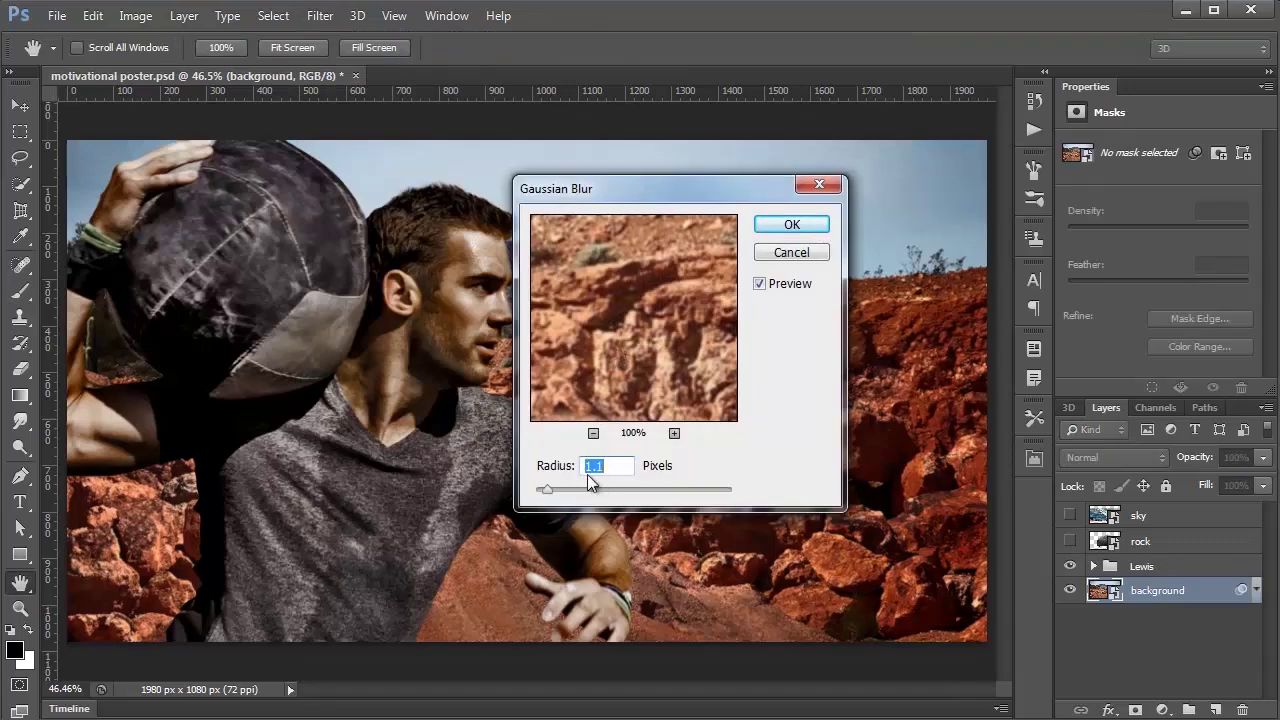
left_click(782, 232)
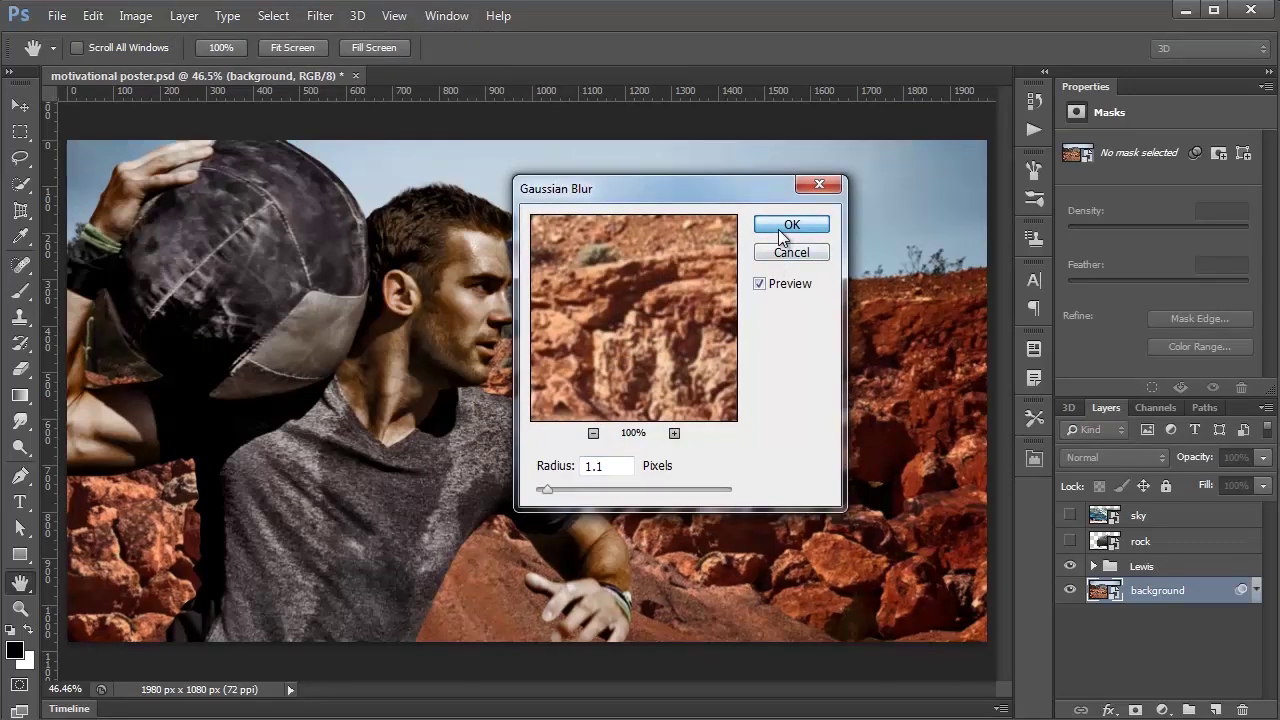
key("b")
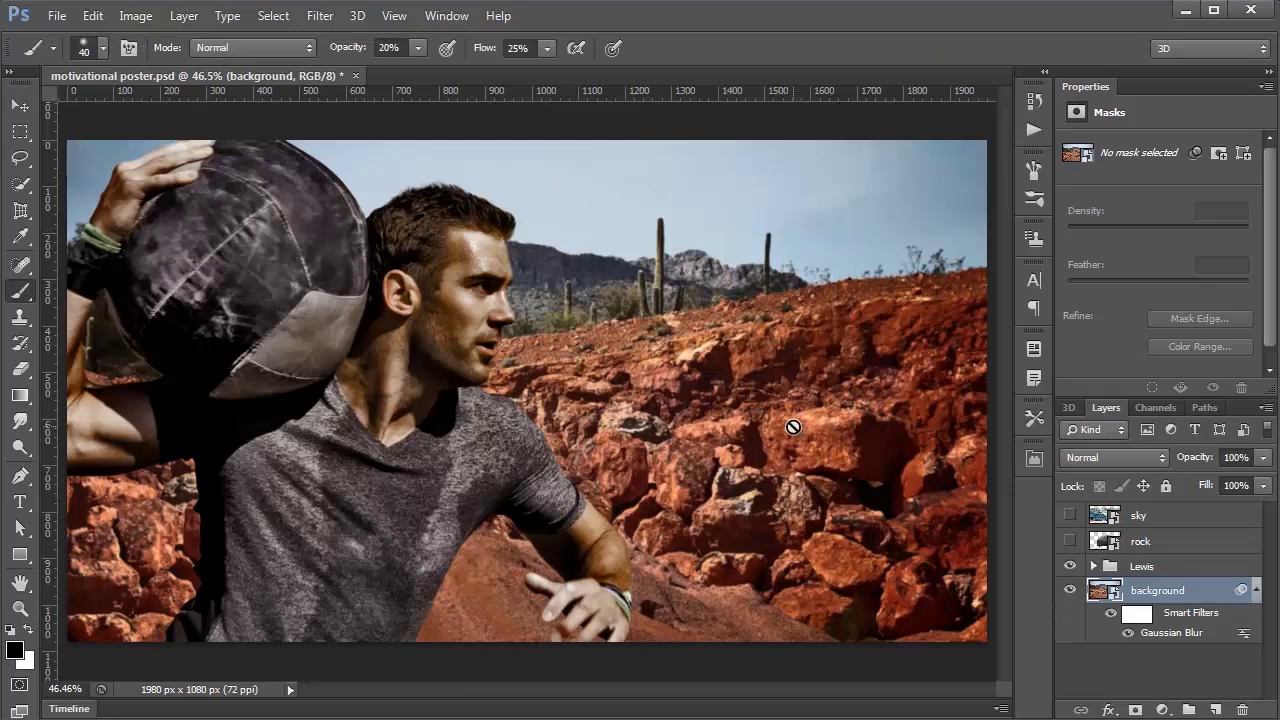
double_click(1160, 636)
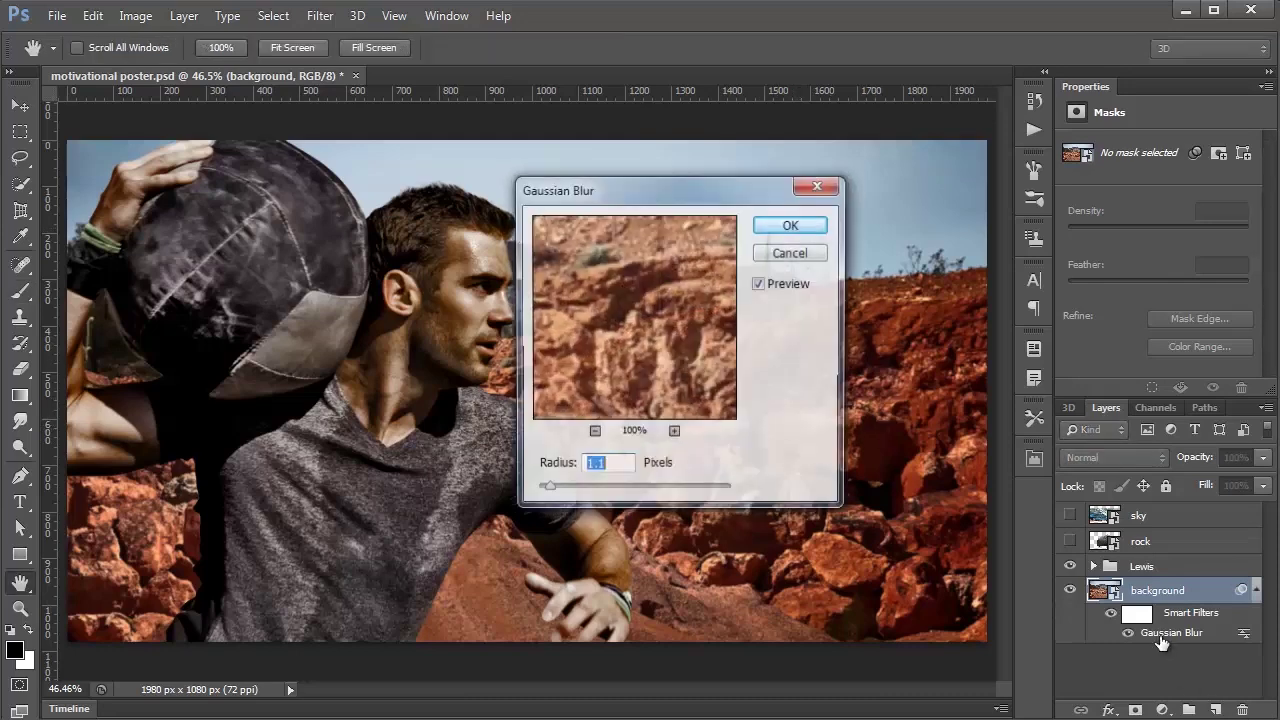
left_click_drag(571, 489, 632, 489)
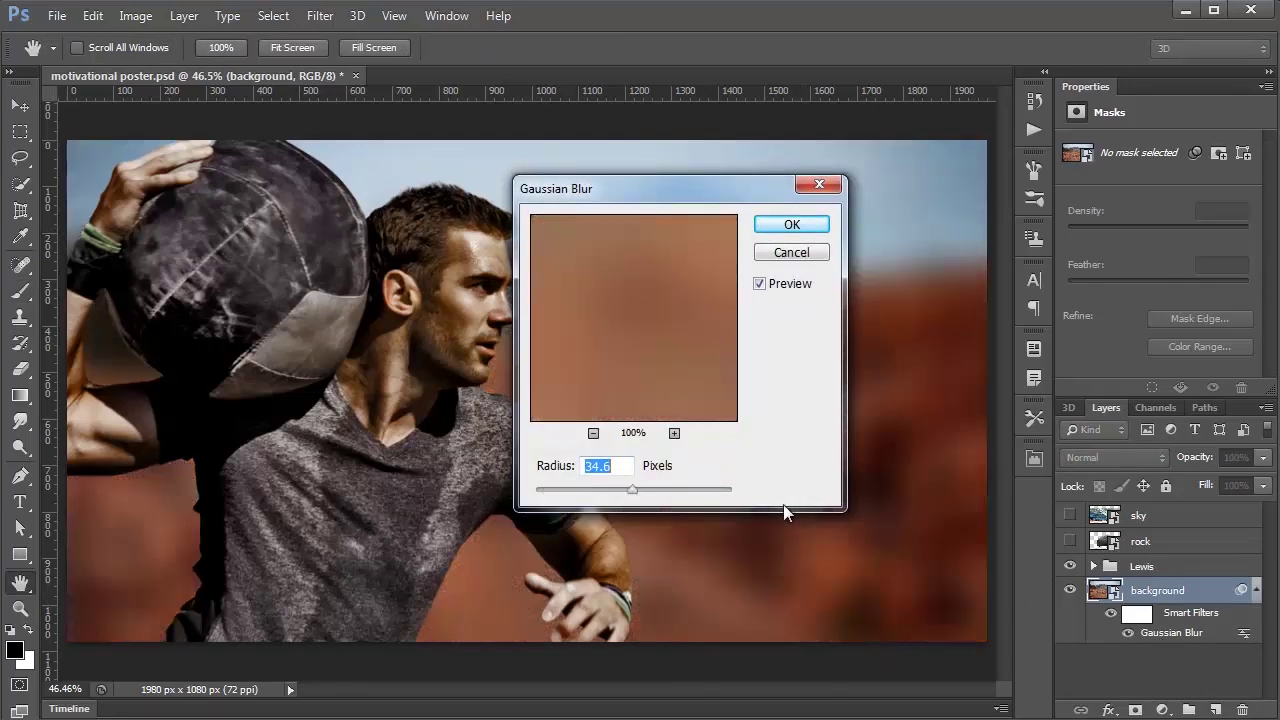
left_click(791, 254)
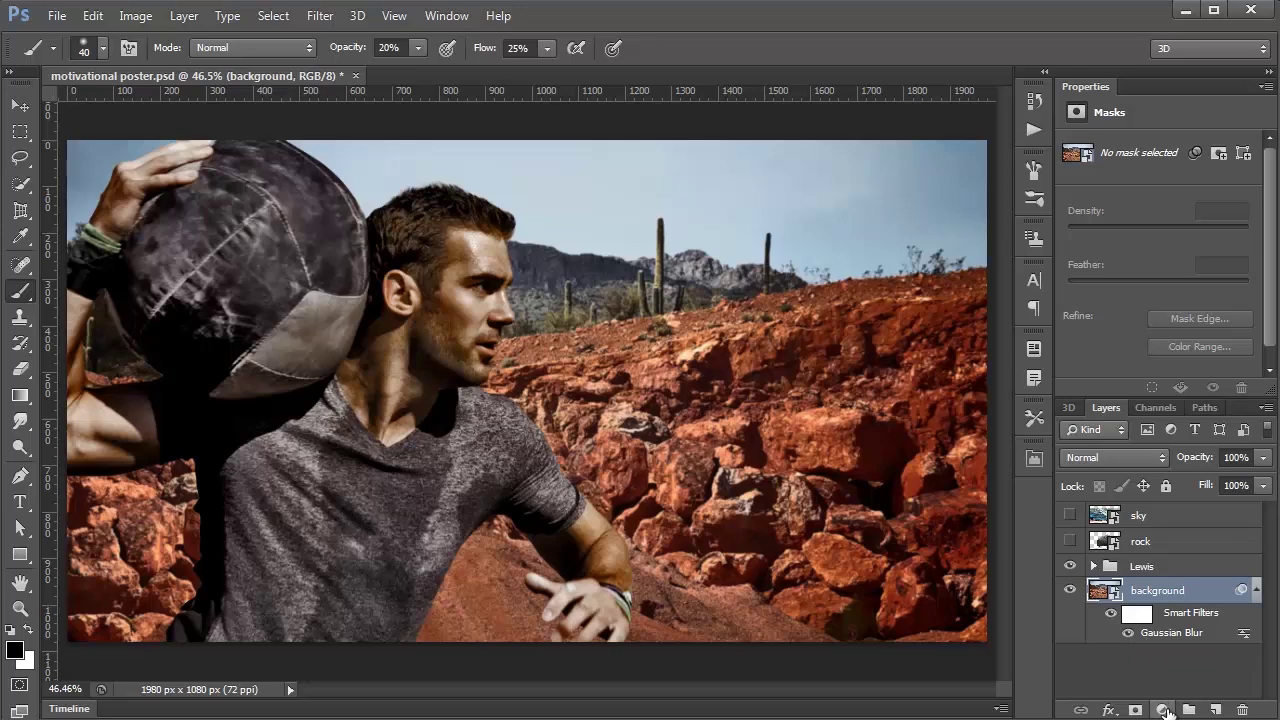
Try a Black & White adjustment above the background at 75% opacity with Reds 92, Yellows 69, Greens 19 and Cyans -61.
left_click(1163, 709)
left_click(1177, 513)
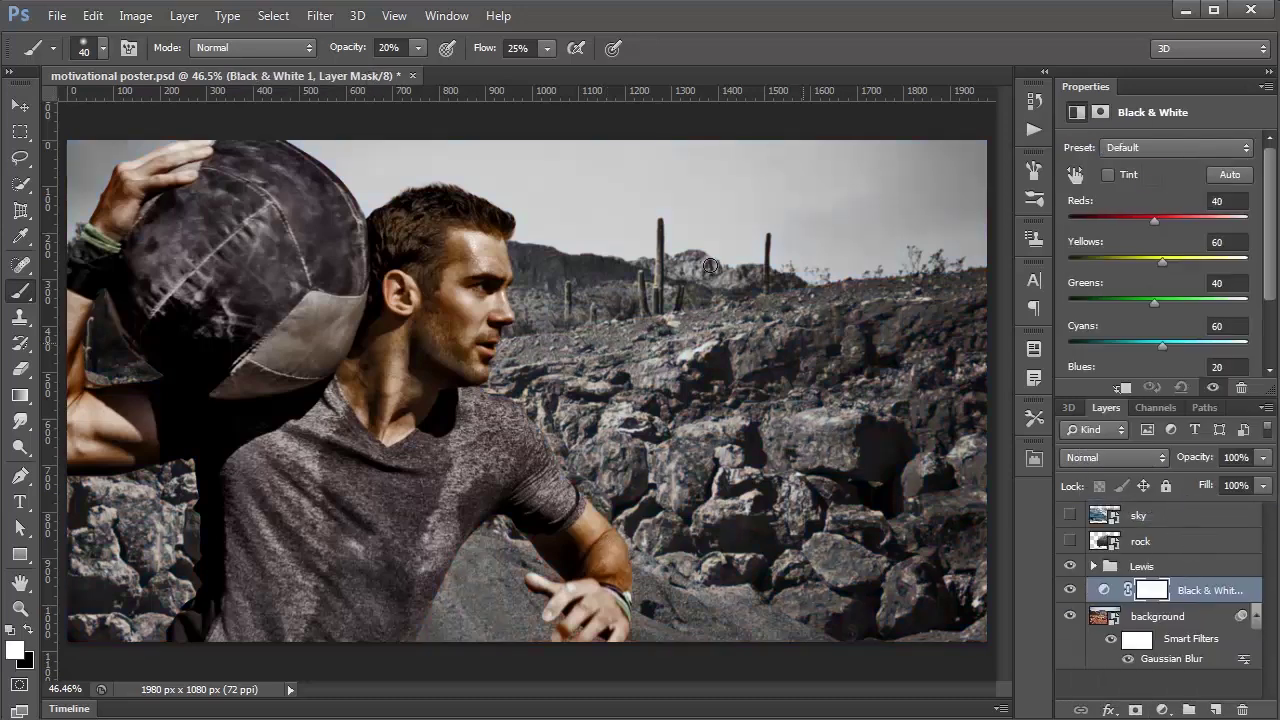
left_click(1263, 457)
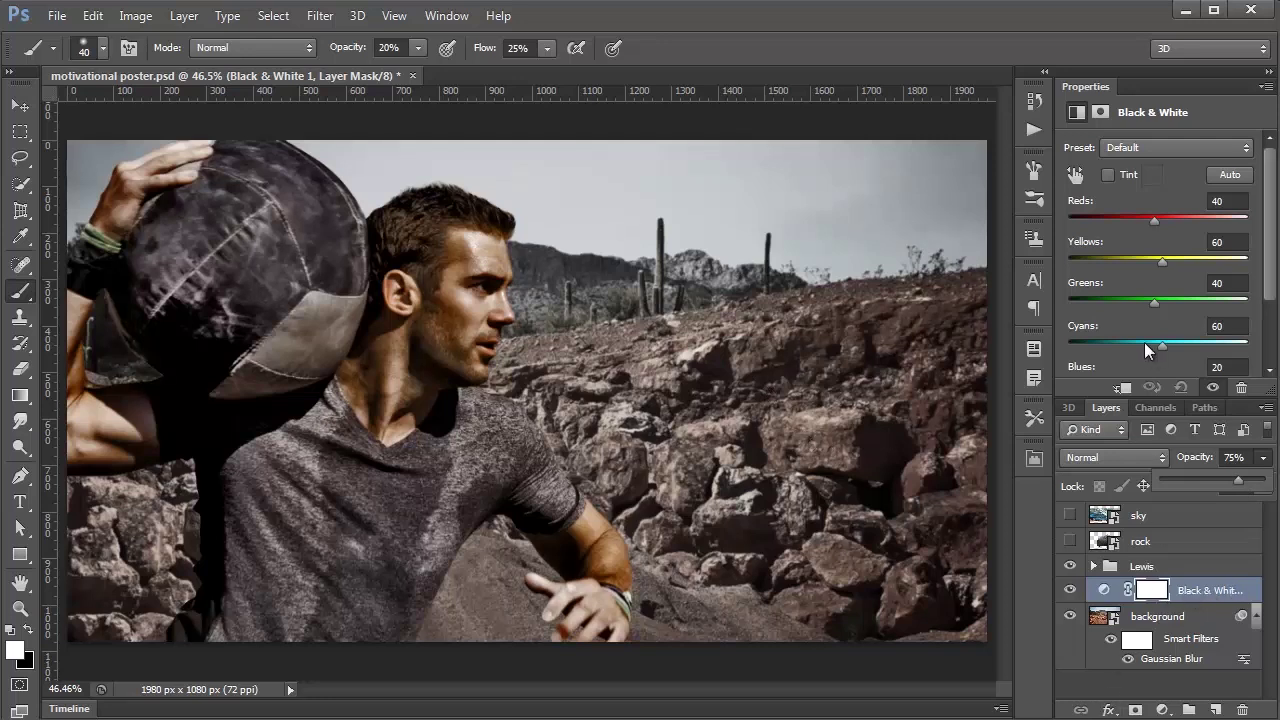
left_click_drag(1158, 216, 1147, 302)
left_click_drag(1162, 346, 1123, 343)
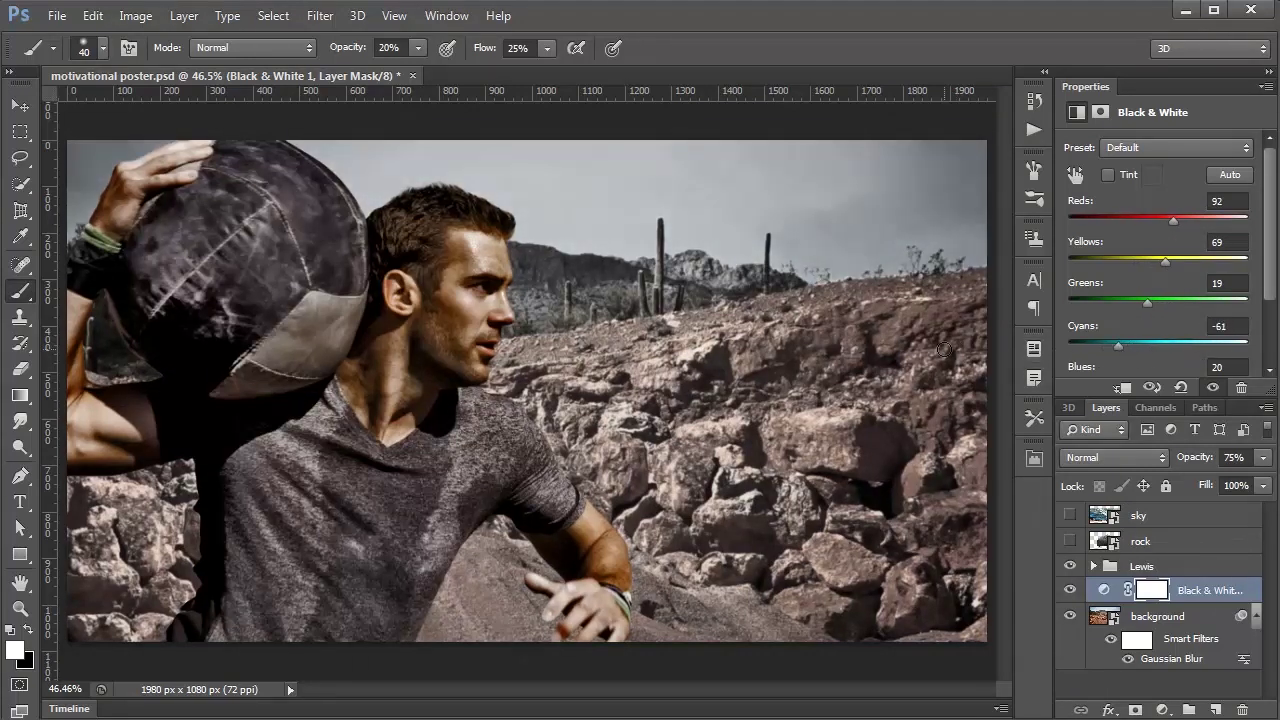
Undo the Black & White slider and opacity changes and the adjustment layer itself.
key("ctrl+alt+z")
key("ctrl+alt+z")
key("ctrl+alt+z")
key("ctrl+alt+z")
key("ctrl+alt+z")
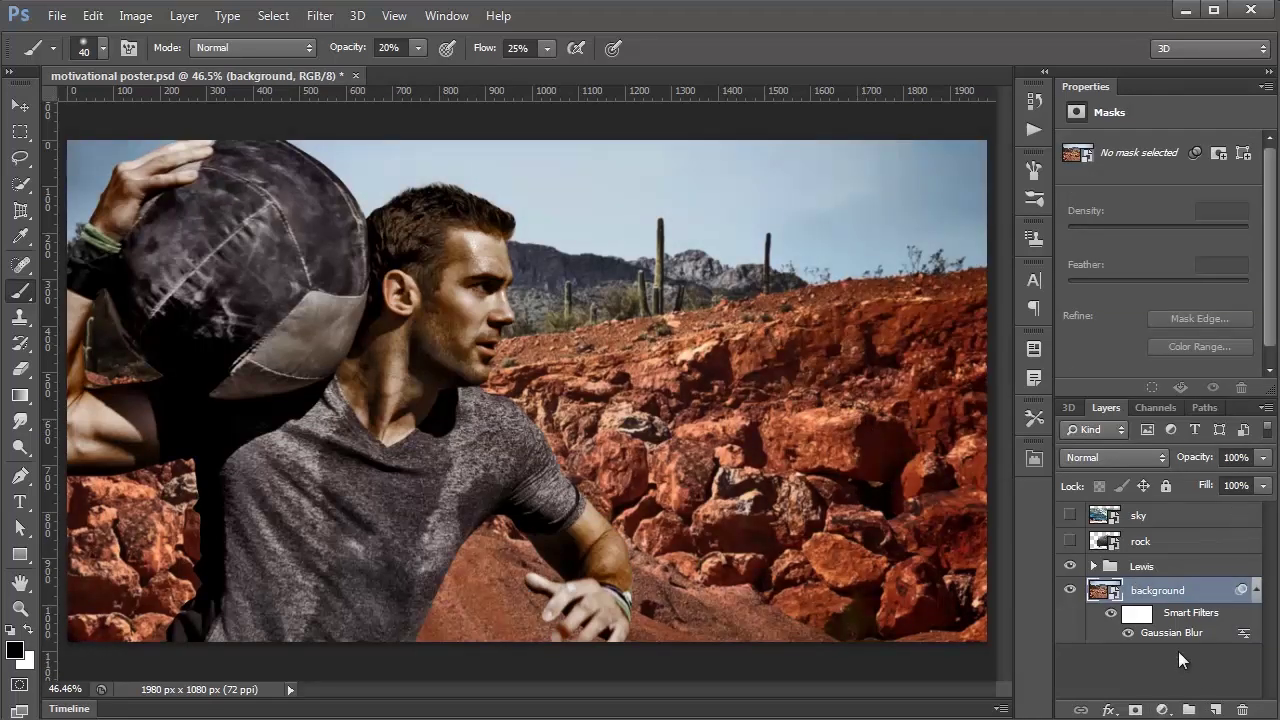
Add a Black & White adjustment layer with default settings above the background and set its opacity to 75%.
left_click(1163, 710)
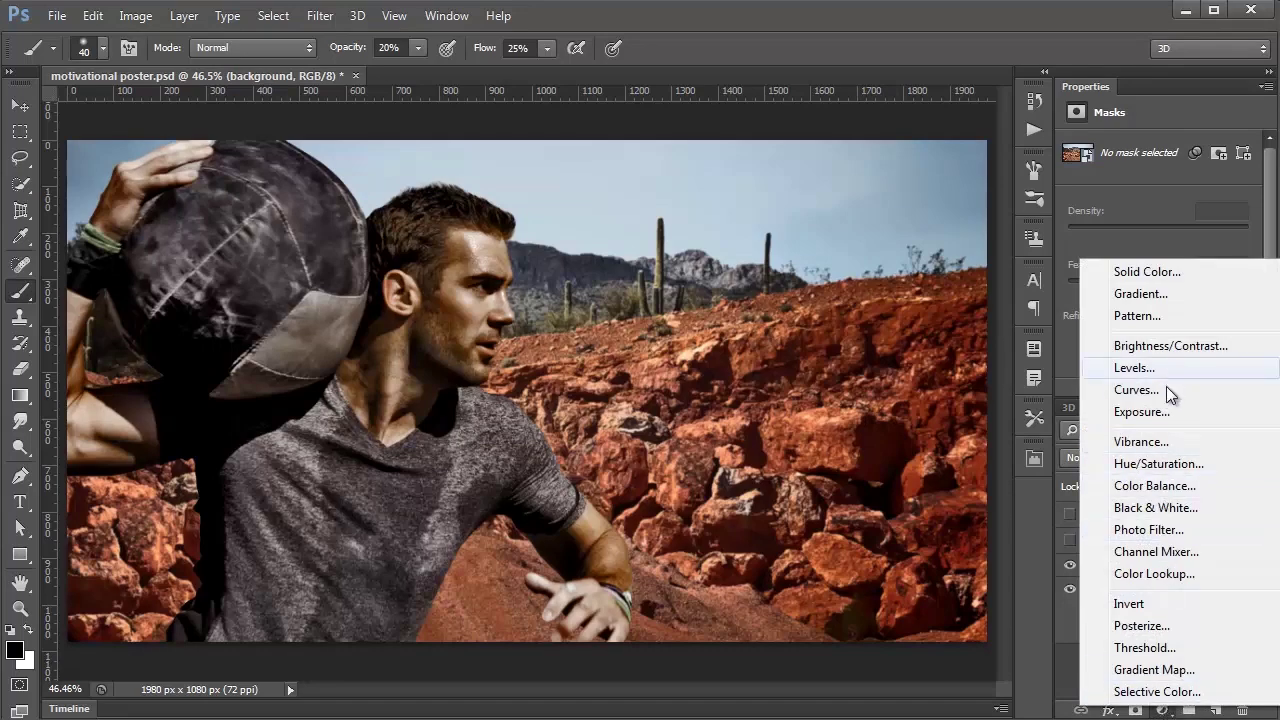
left_click(1158, 507)
left_click(1238, 457)
type("75")
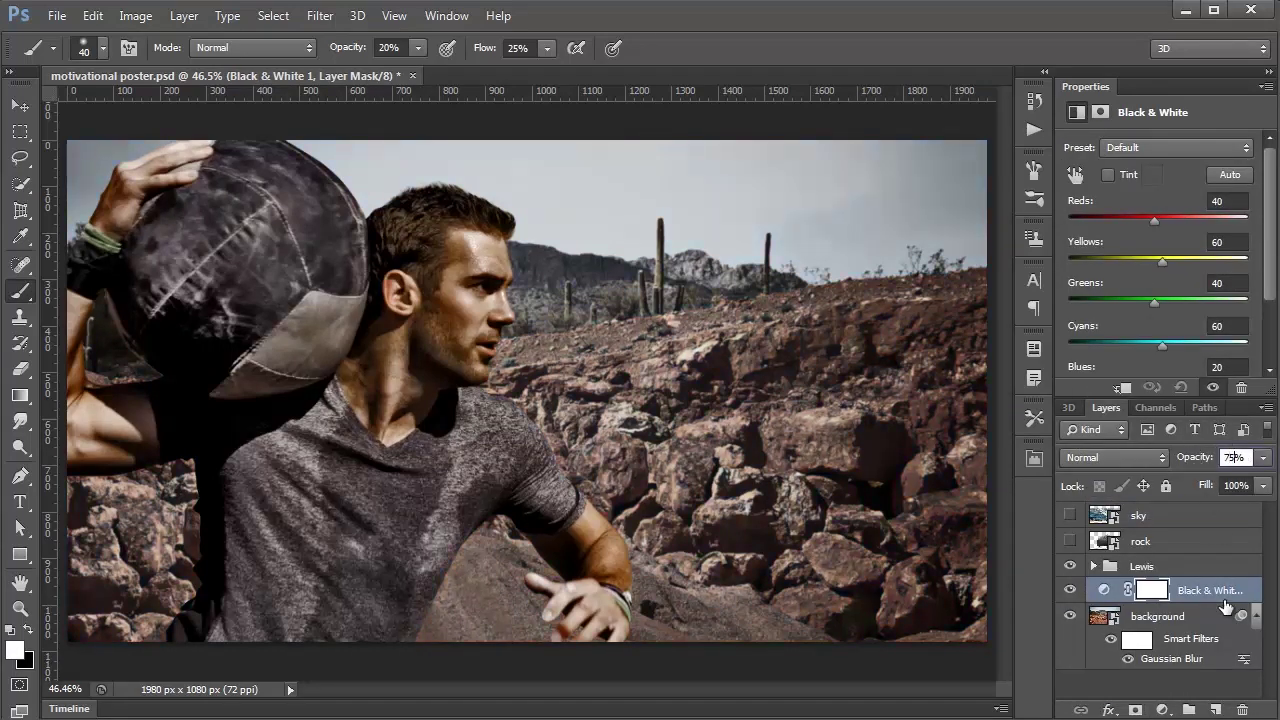
left_click(1218, 597)
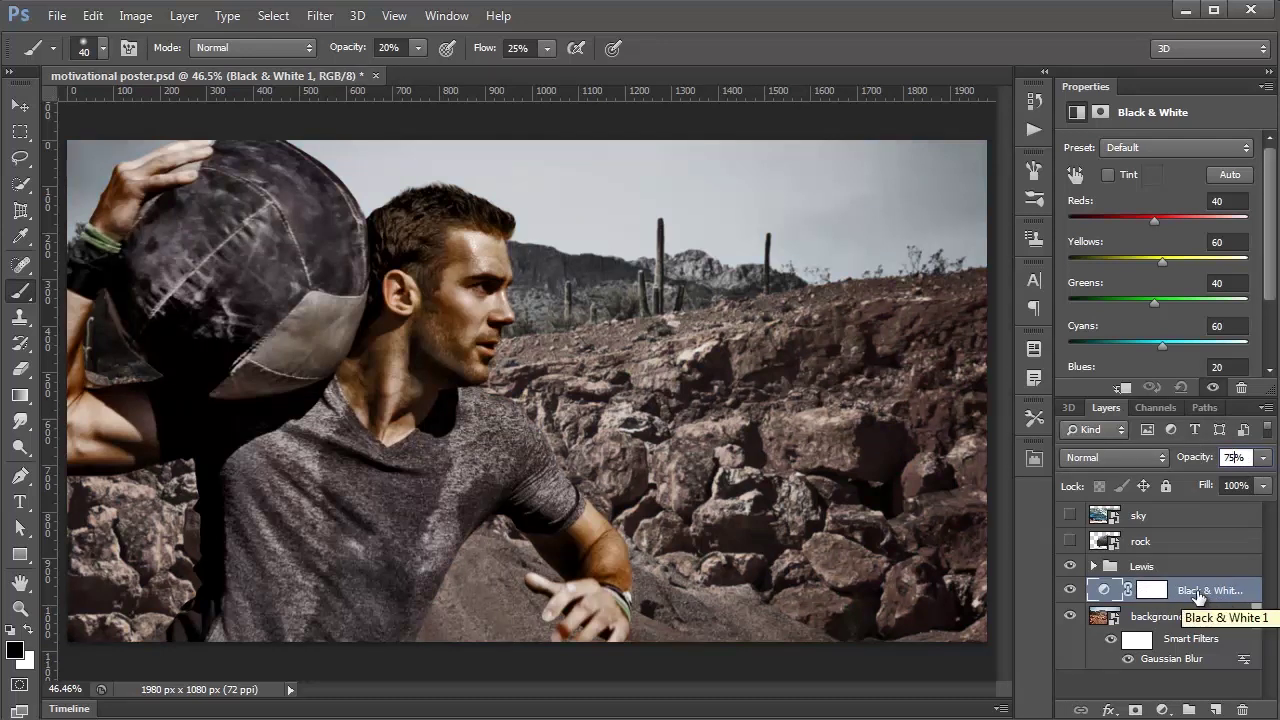
Clip the Black & White adjustment to the background and add a clipped Curves adjustment, lowering the shadows at Input 30 to Output 11.
left_click(1140, 602, "alt")
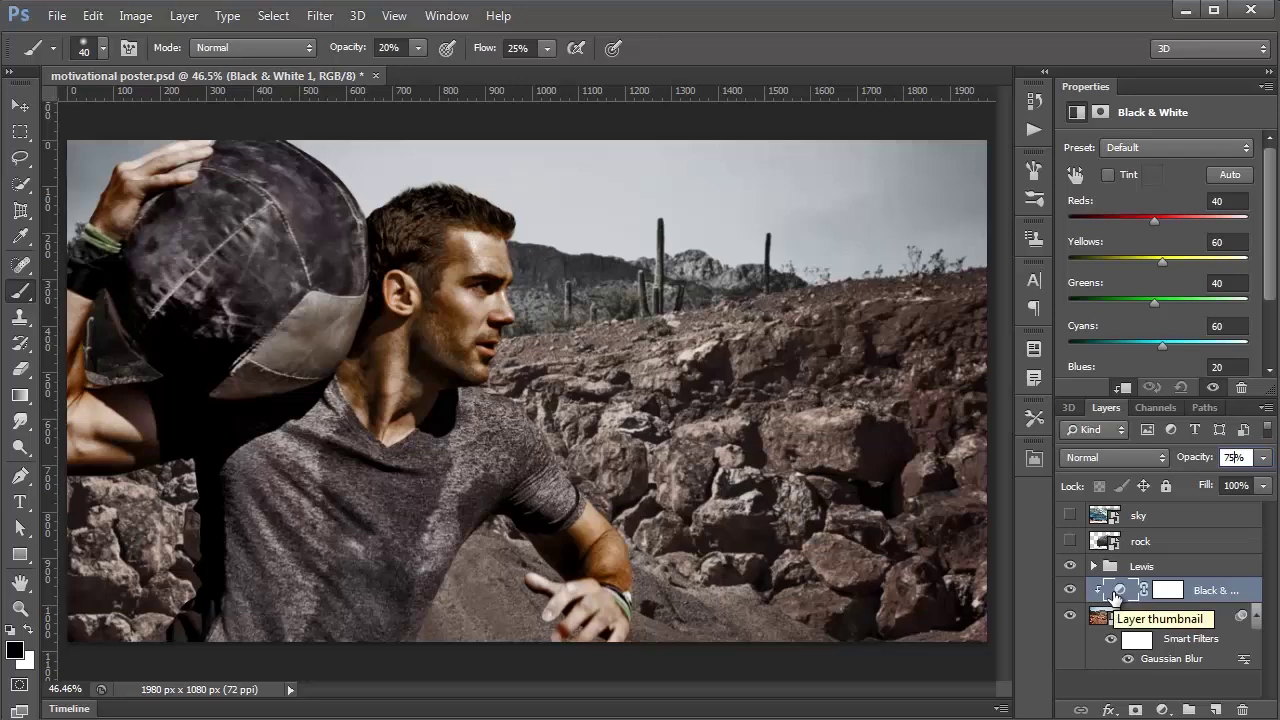
left_click(1162, 709)
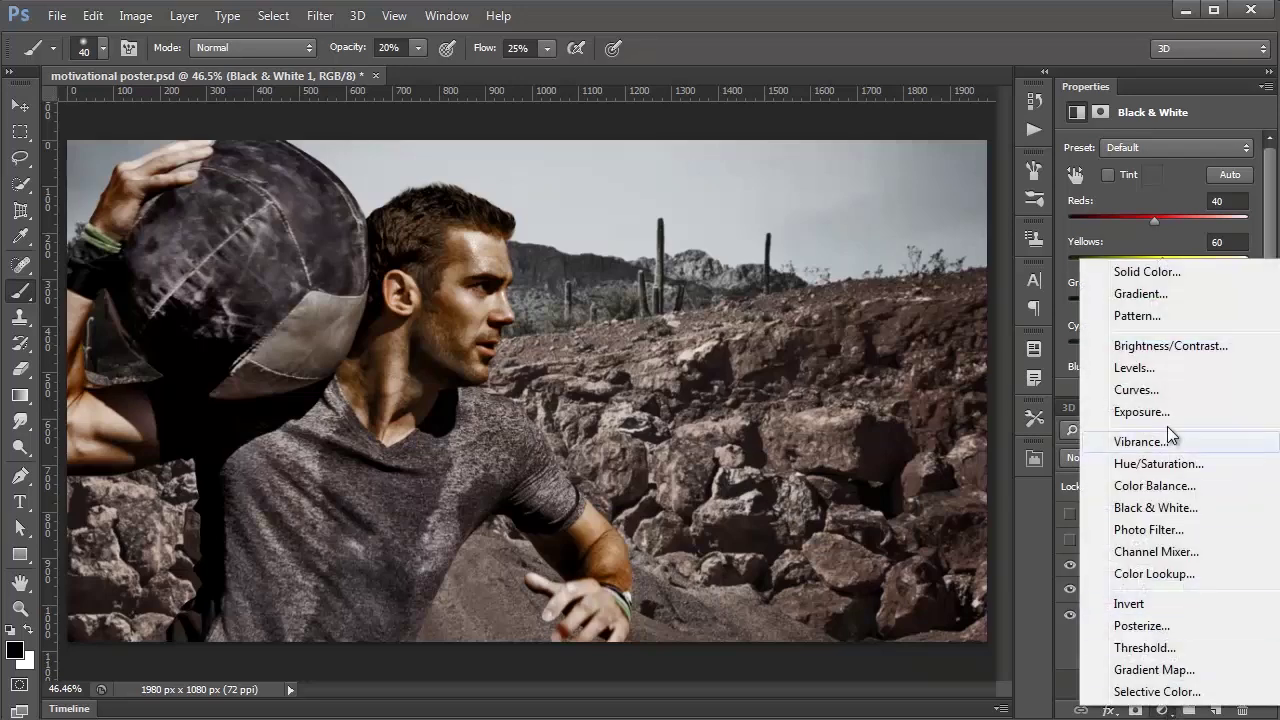
left_click(1166, 390)
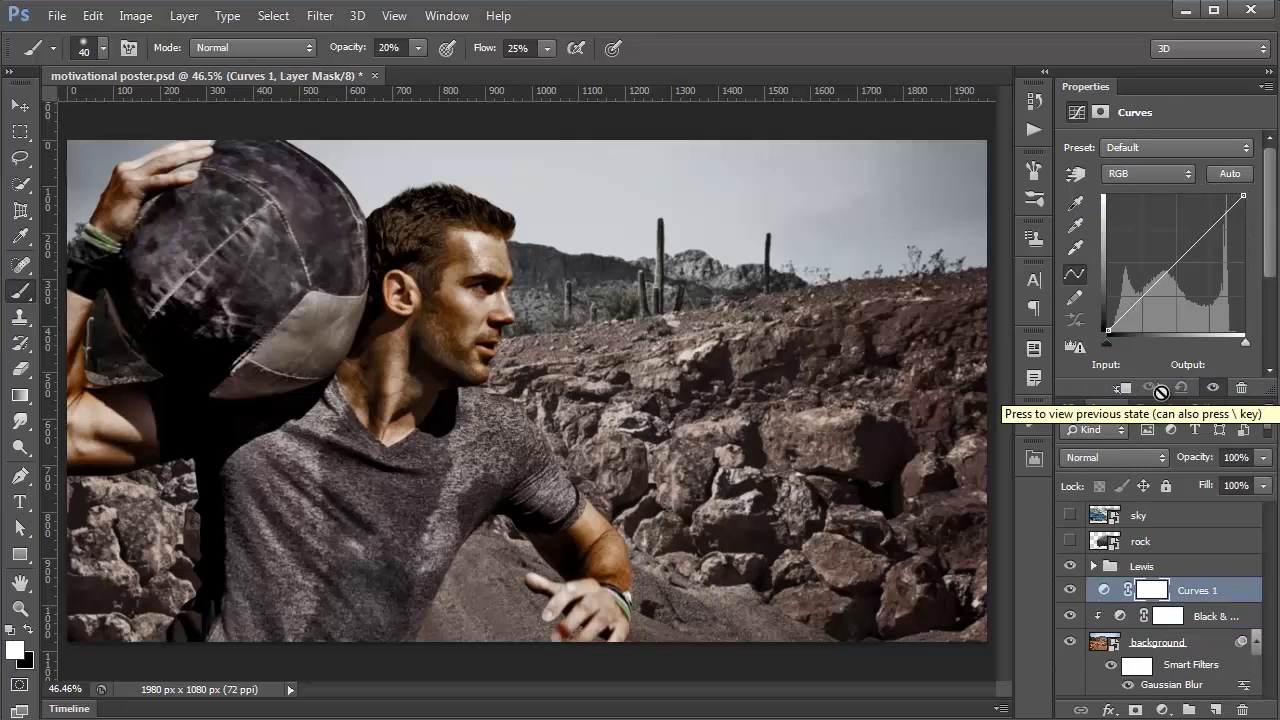
left_click_drag(1131, 309, 1131, 324)
left_click(1212, 231)
left_click_drag(1212, 231, 1216, 232)
left_click_drag(1131, 322, 1126, 325)
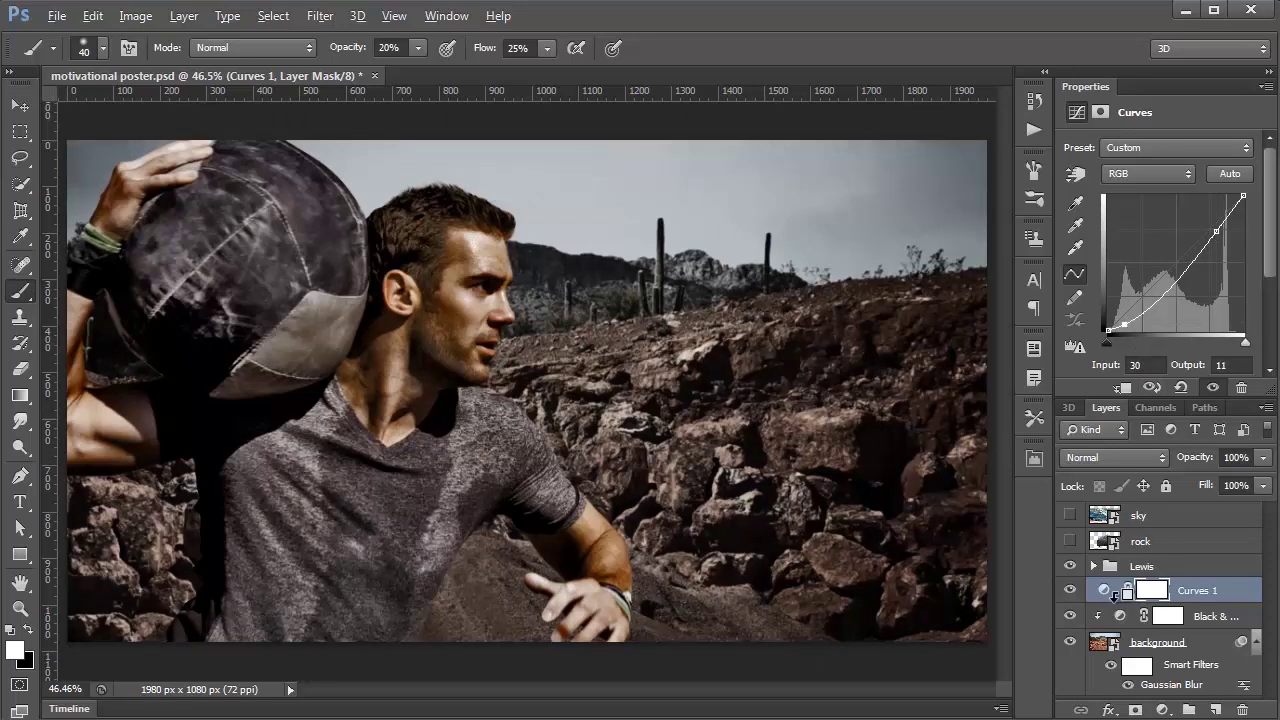
left_click(1113, 602, "alt")
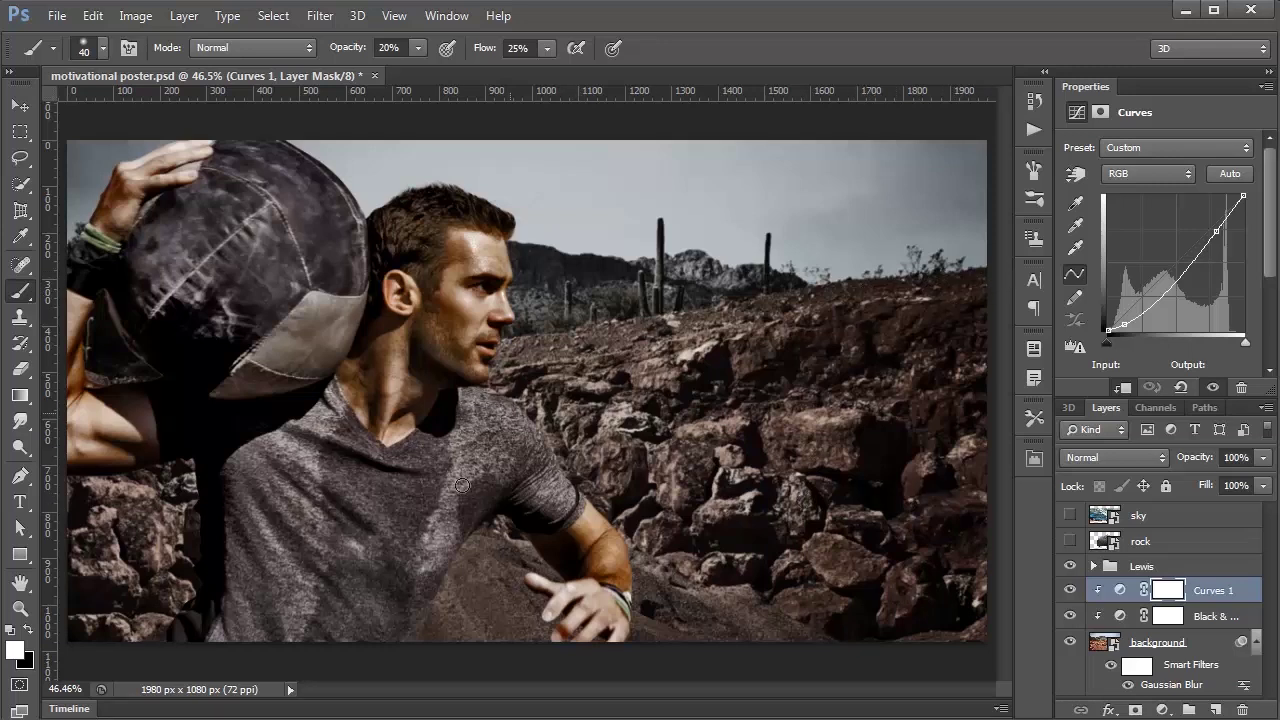
Hide the athlete's group and lasso the whole ground area below the horizon, following the mountain and hill ridge line.
left_click(1070, 566)
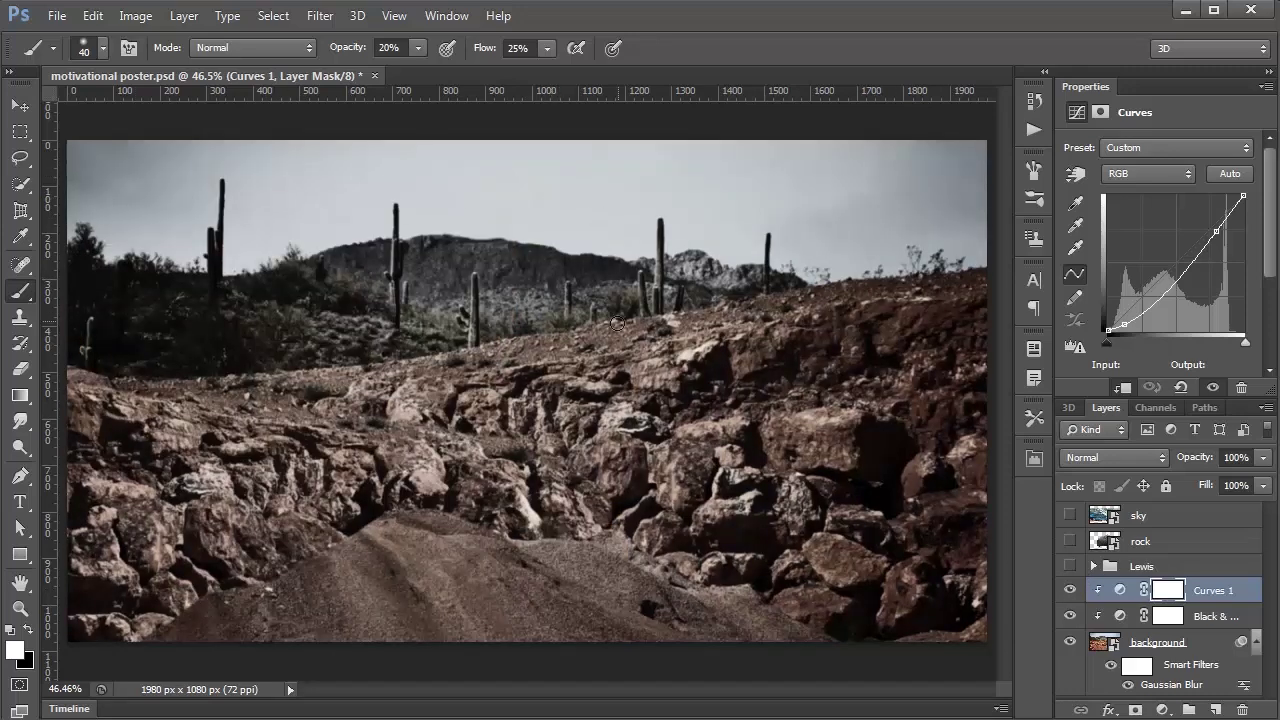
left_click(21, 160)
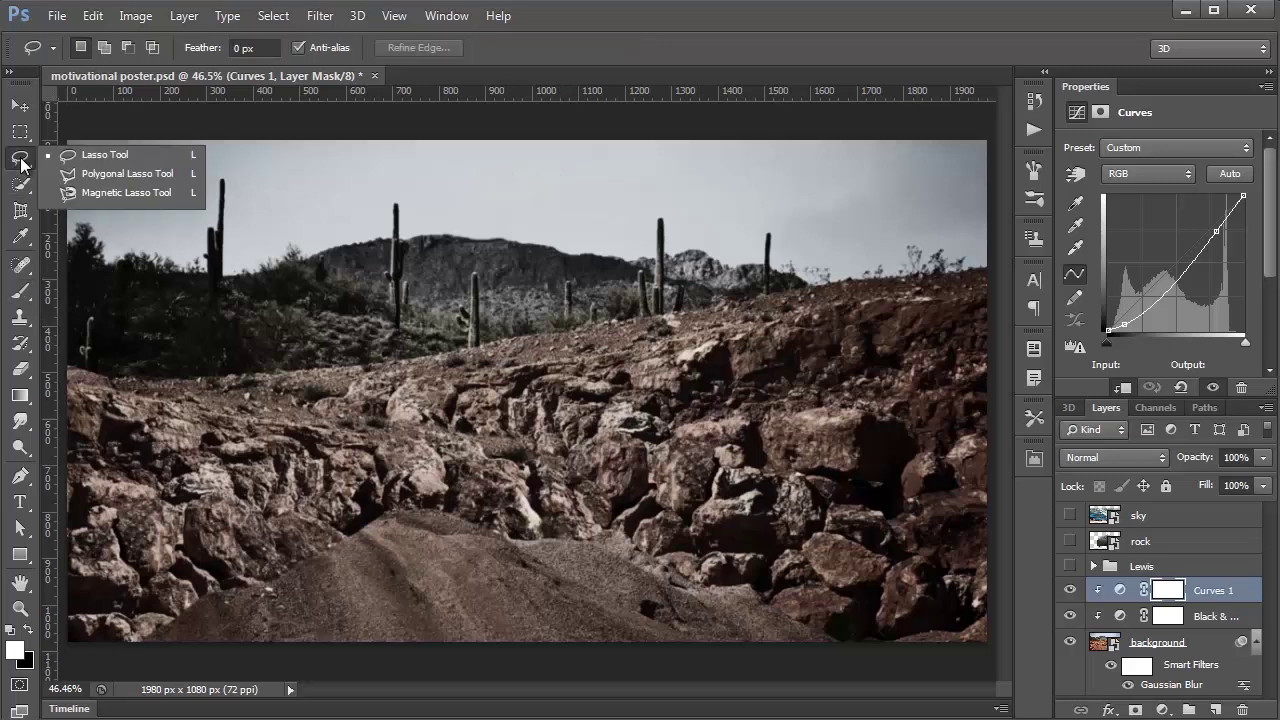
mouse_move(990, 270)
left_mouse_down()
mouse_move(807, 290)
mouse_move(703, 256)
mouse_move(635, 264)
mouse_move(442, 238)
mouse_move(423, 243)
mouse_move(429, 253)
mouse_move(463, 259)
mouse_move(391, 247)
mouse_move(223, 273)
mouse_move(66, 258)
mouse_move(46, 490)
mouse_move(66, 667)
mouse_move(1022, 693)
mouse_move(1003, 269)
left_mouse_up()
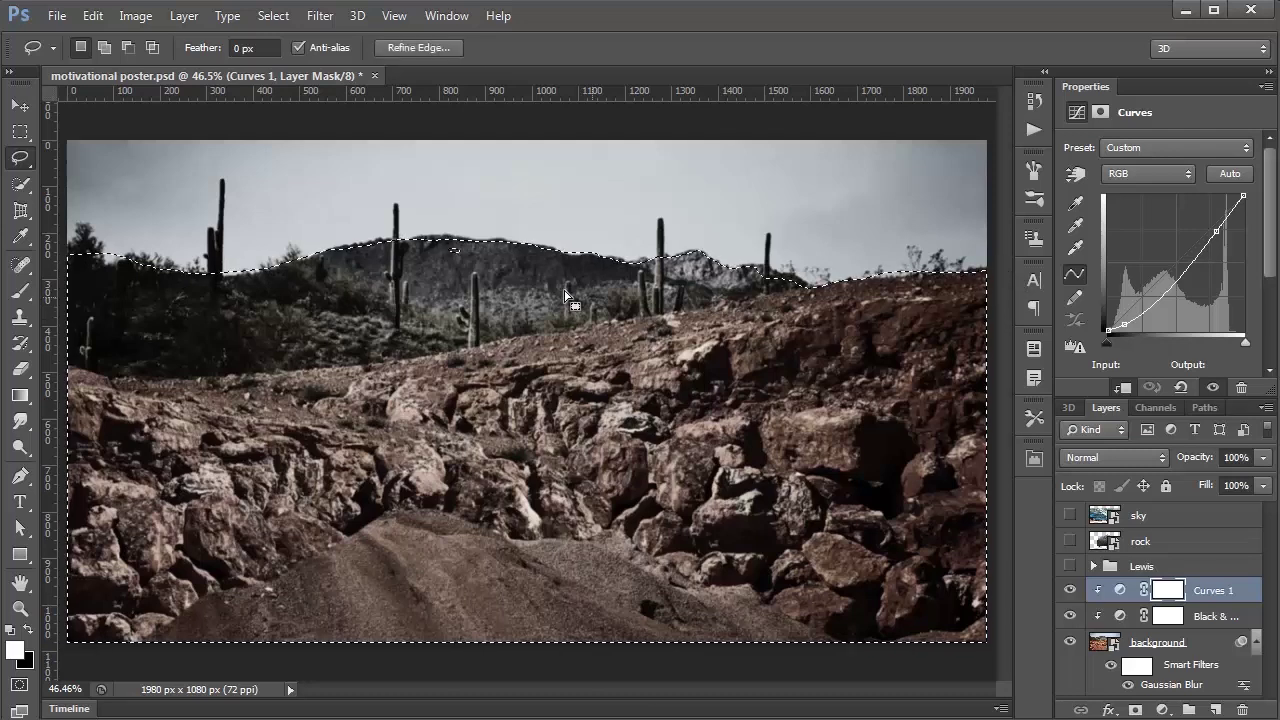
key("shift")
Create a new layer above the Curves adjustment, mask it to the ground selection and fill it with black.
left_click(1214, 710)
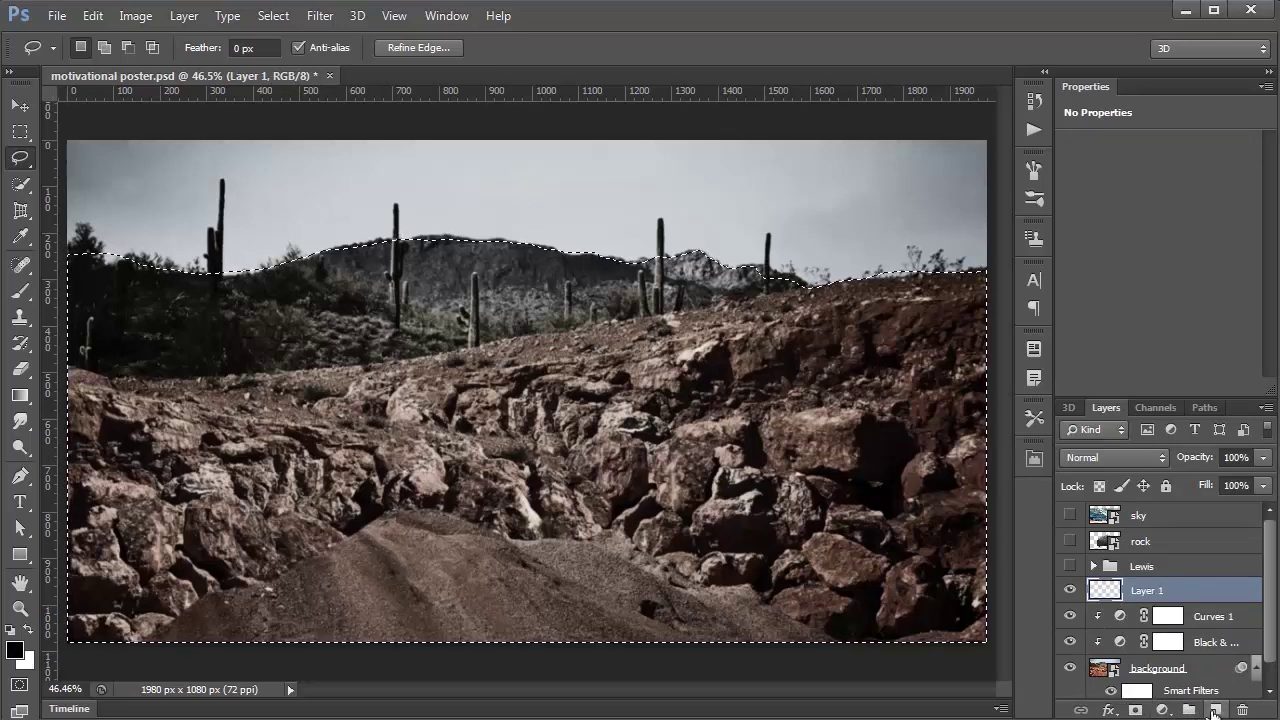
left_click(1135, 710)
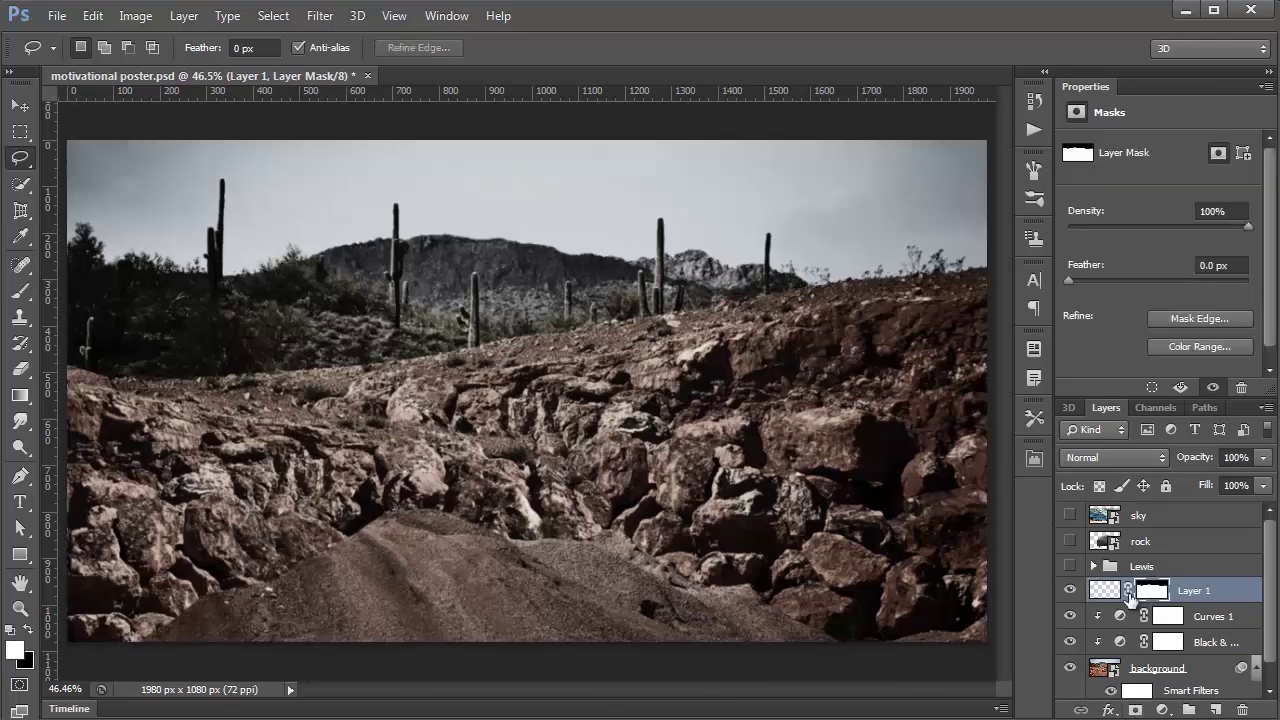
left_click(1104, 594)
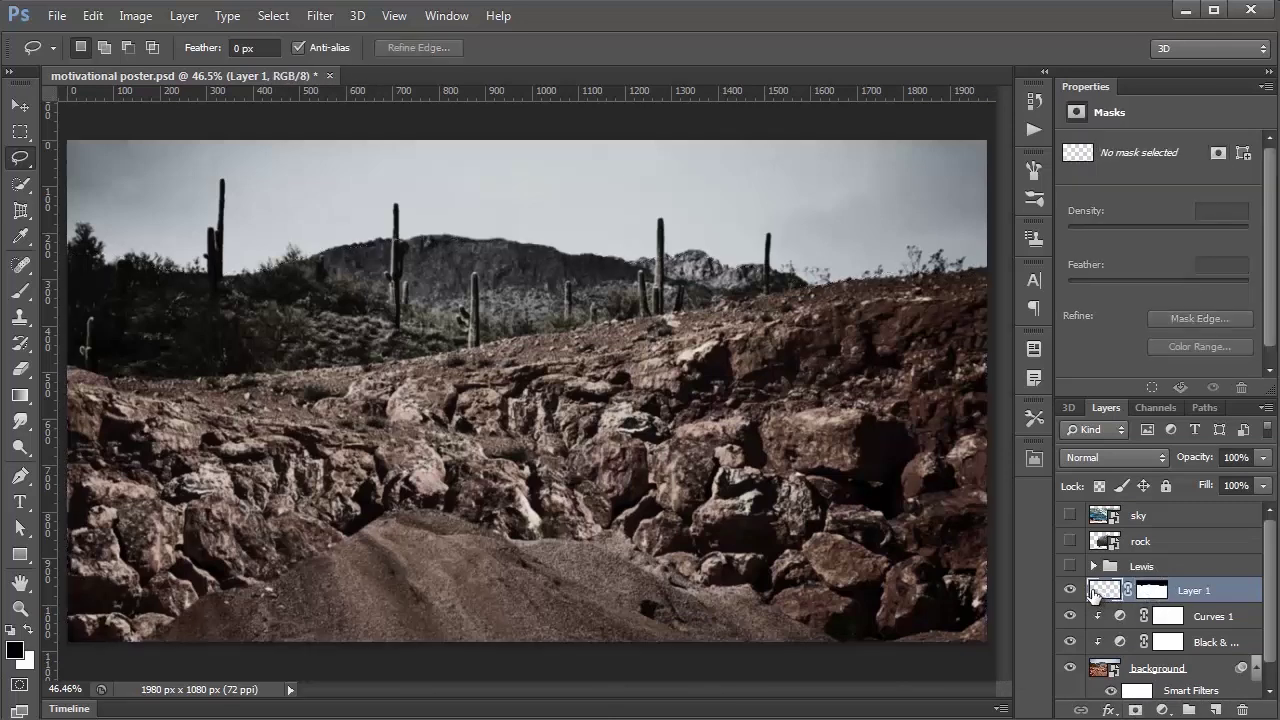
key("alt+BackSpace")
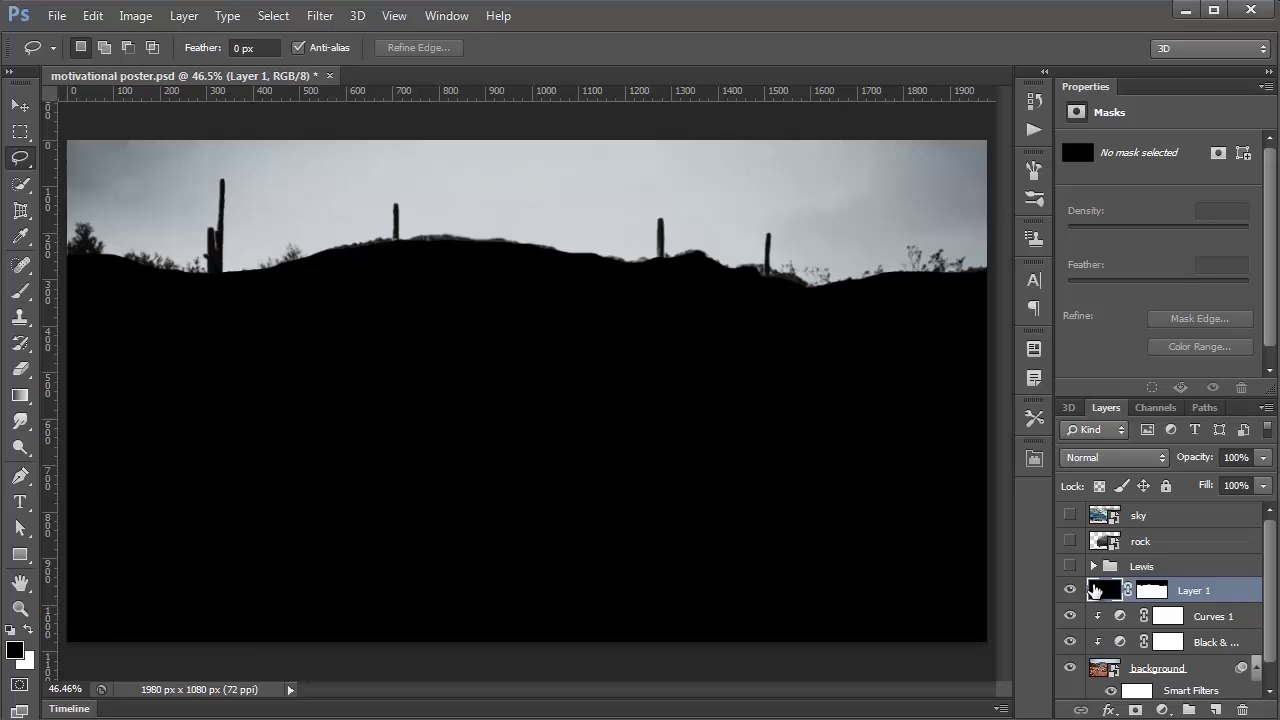
Set the black ground layer's opacity to 25% and compare the background with and without it.
left_click(1243, 455)
type("5")
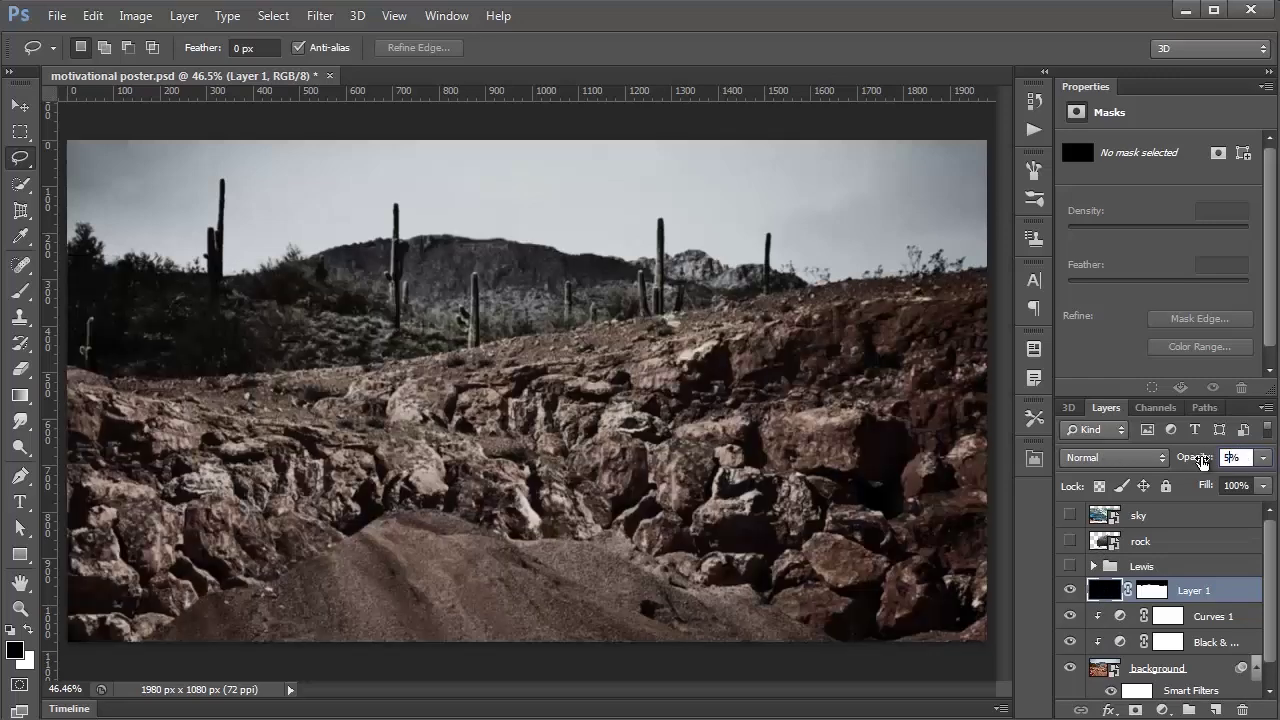
left_click(1070, 592)
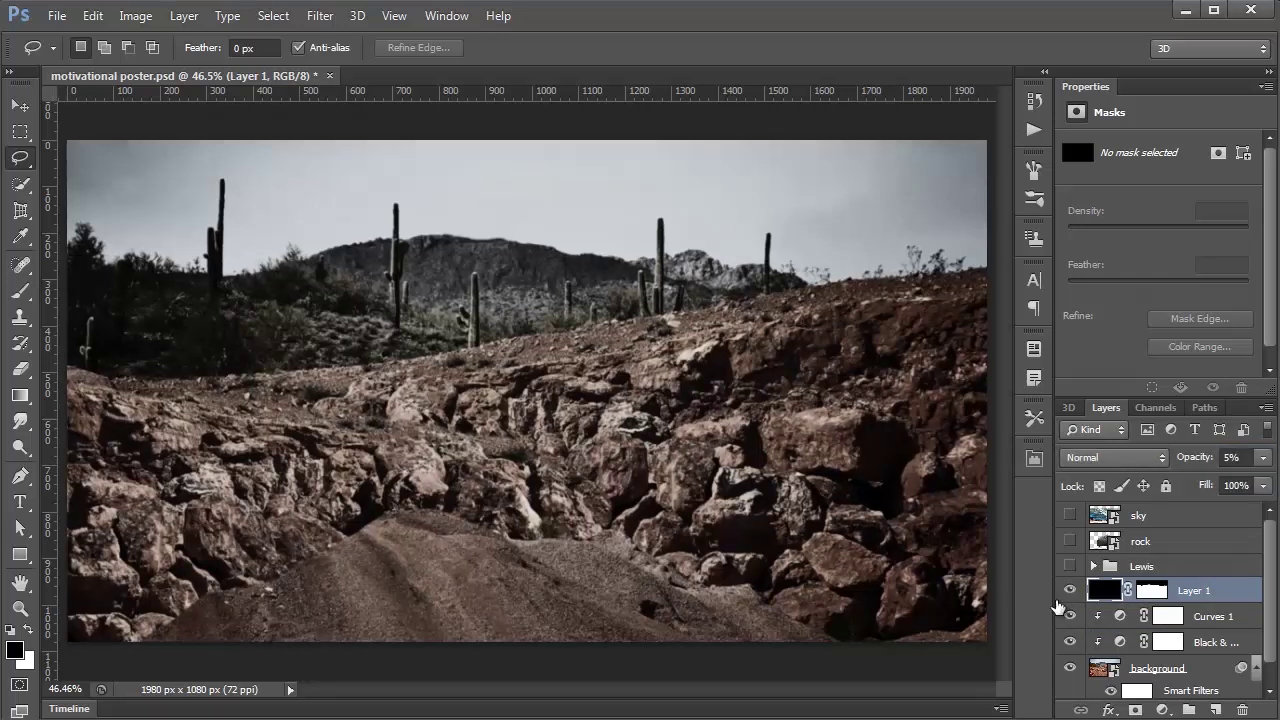
left_click(1223, 457)
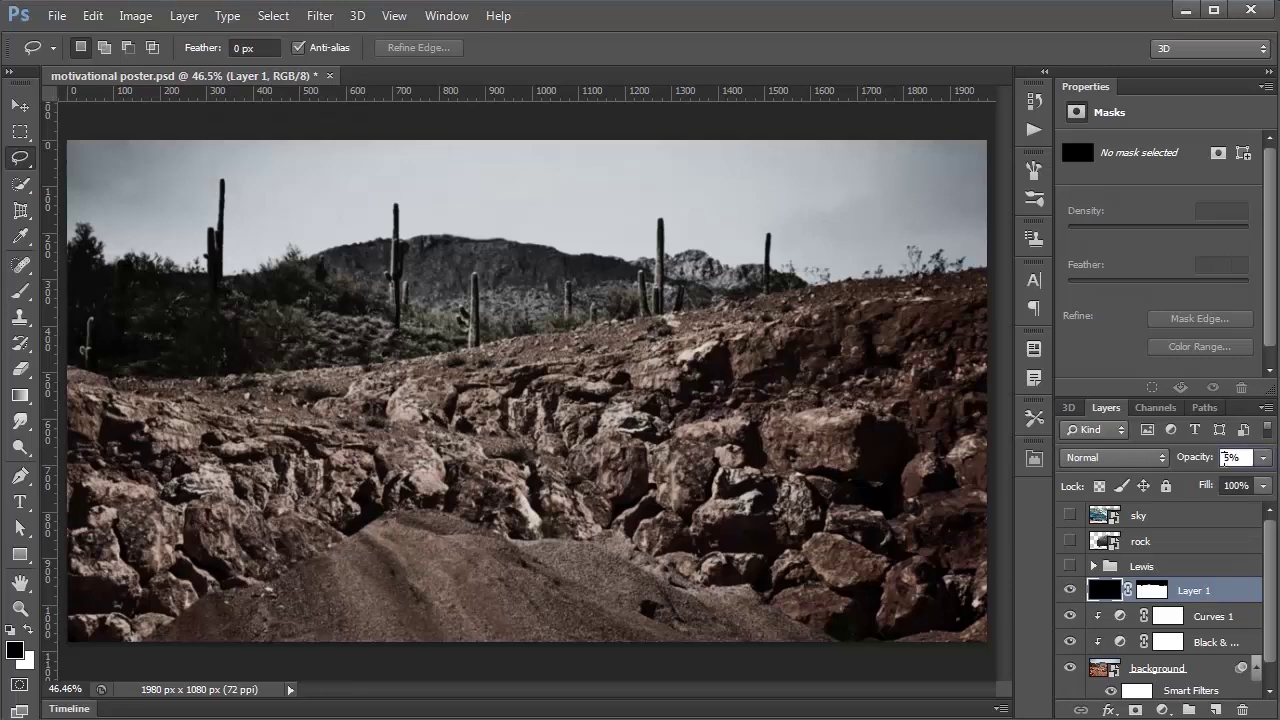
type("2")
key("Return")
left_click(1070, 591)
left_click(1070, 591)
left_click(1070, 591)
left_click(1070, 591)
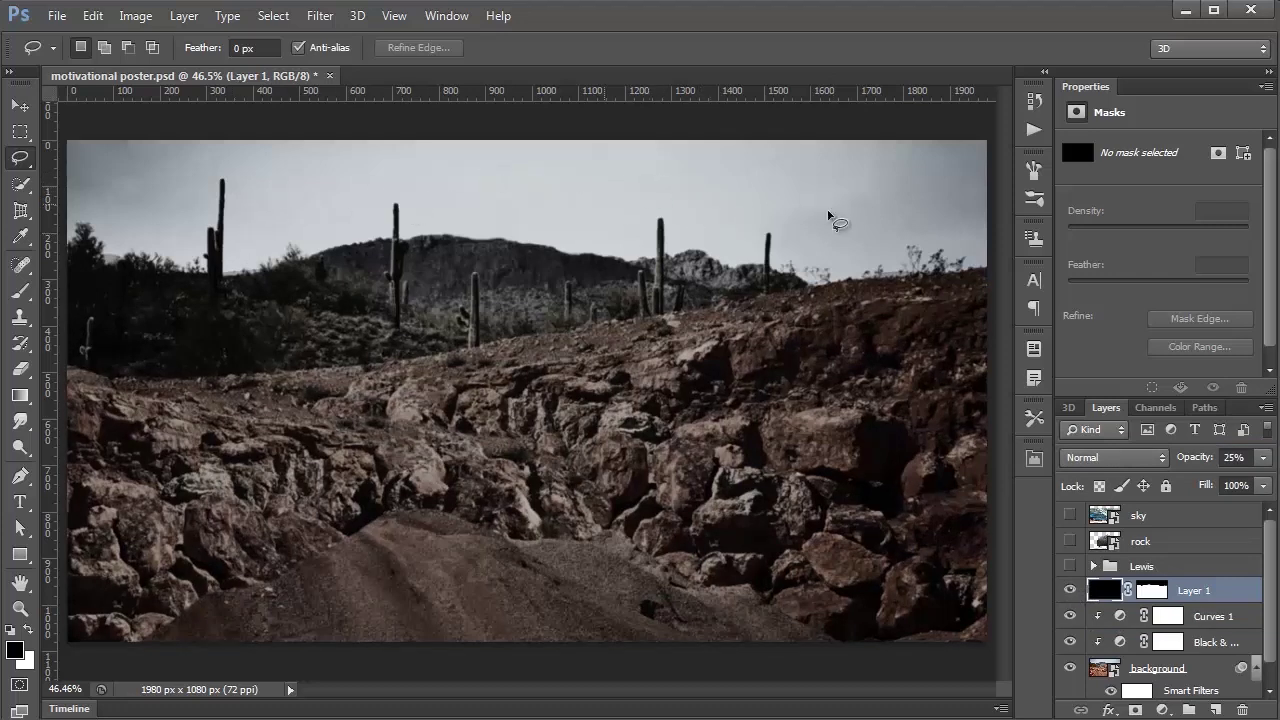
Refine the black layer's mask edge with a 5-pixel feather.
left_click(1152, 593)
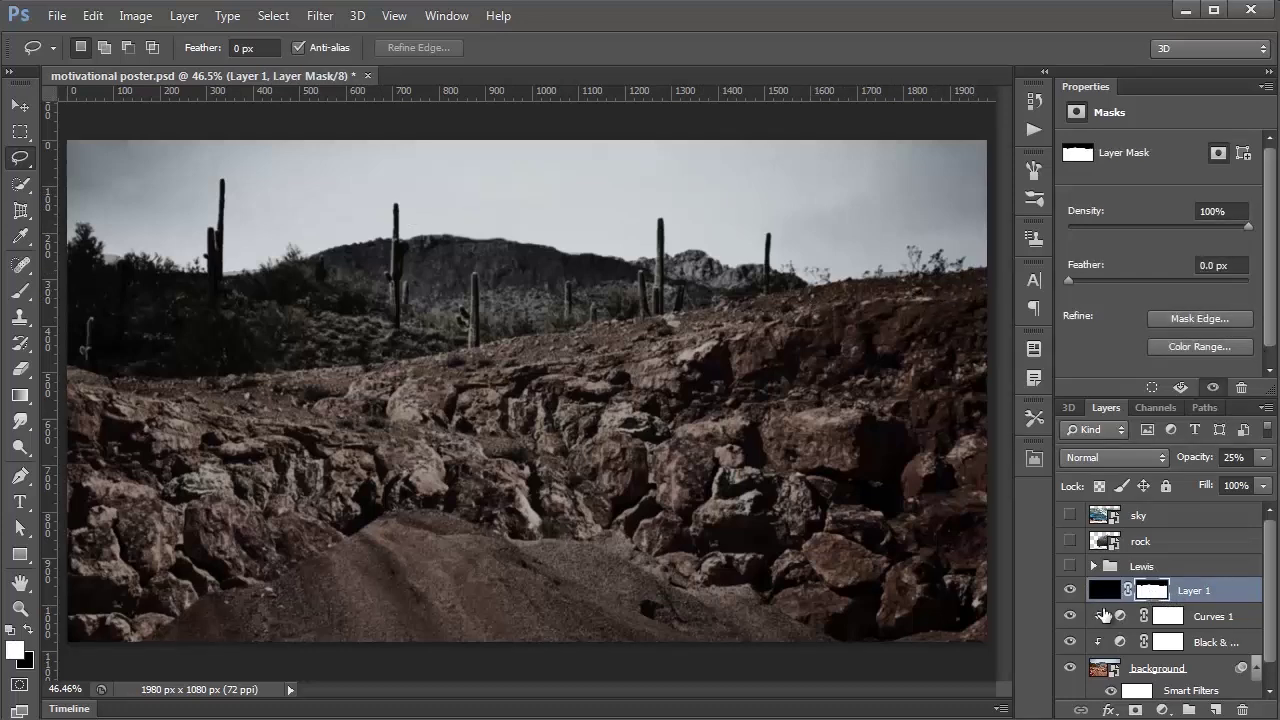
left_click(1205, 318)
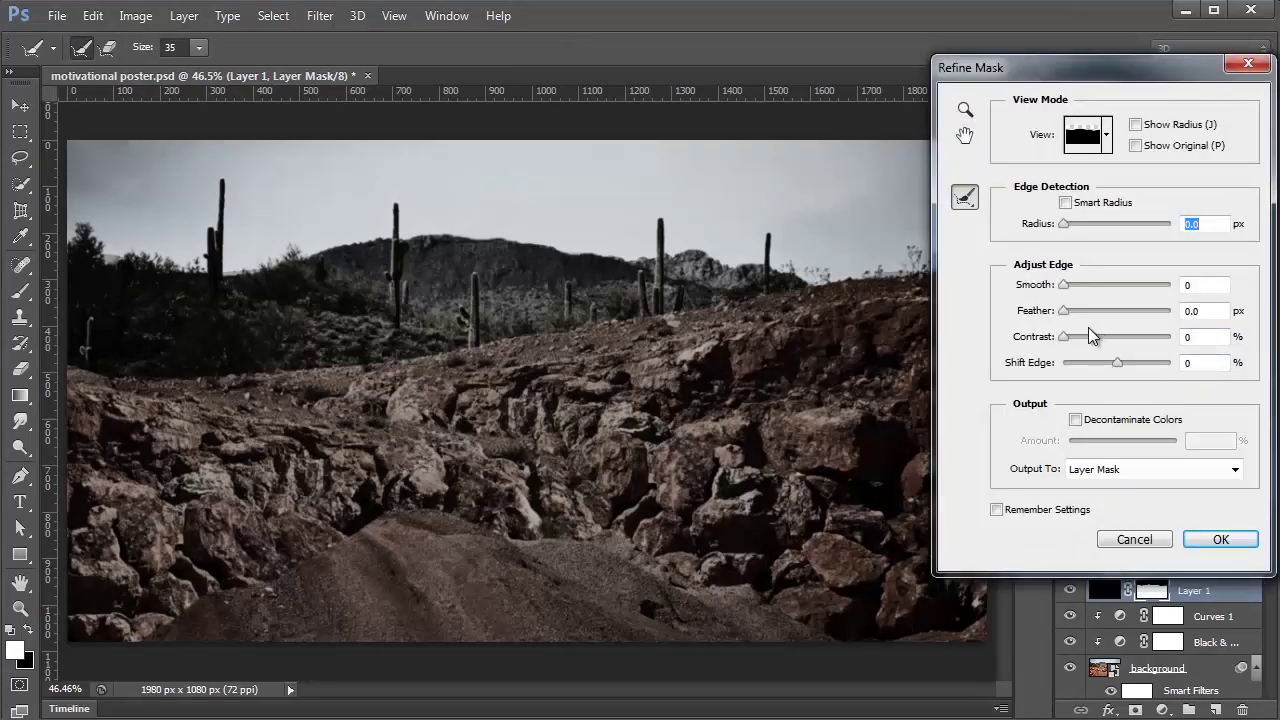
mouse_move(1068, 317)
left_mouse_down()
mouse_move(1125, 318)
mouse_move(1090, 316)
left_mouse_up()
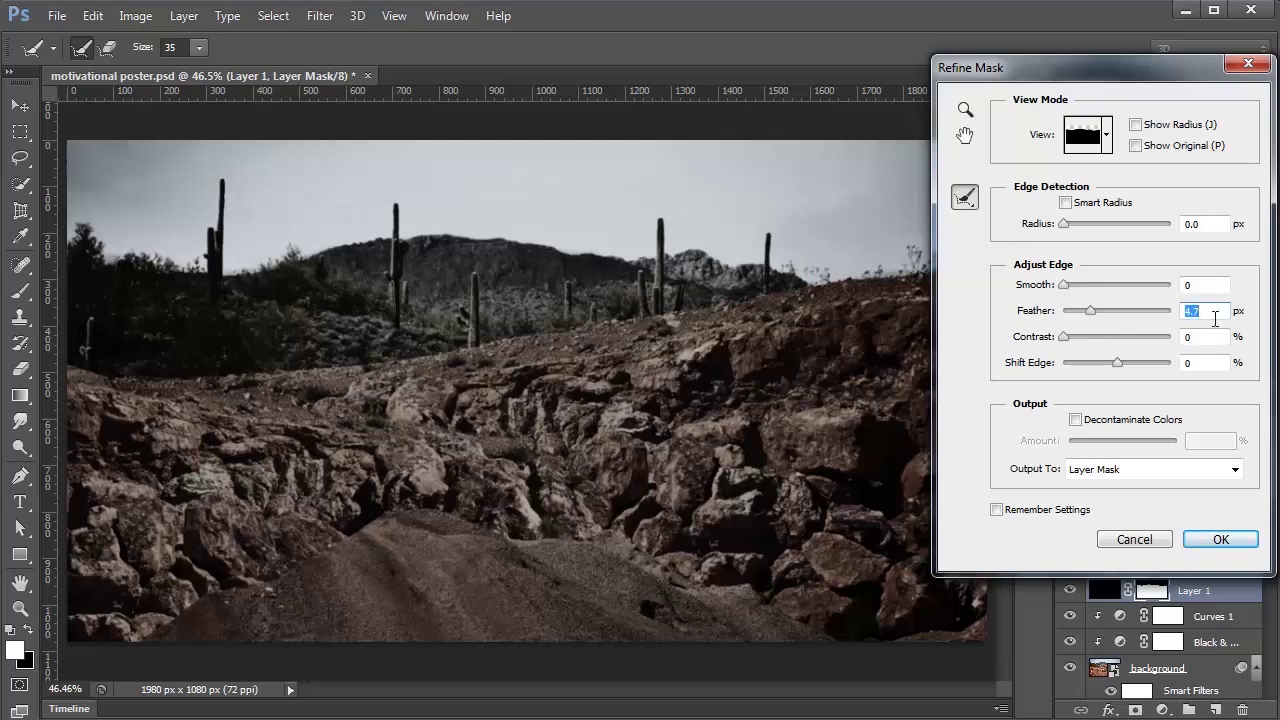
type("5")
left_click(1217, 541)
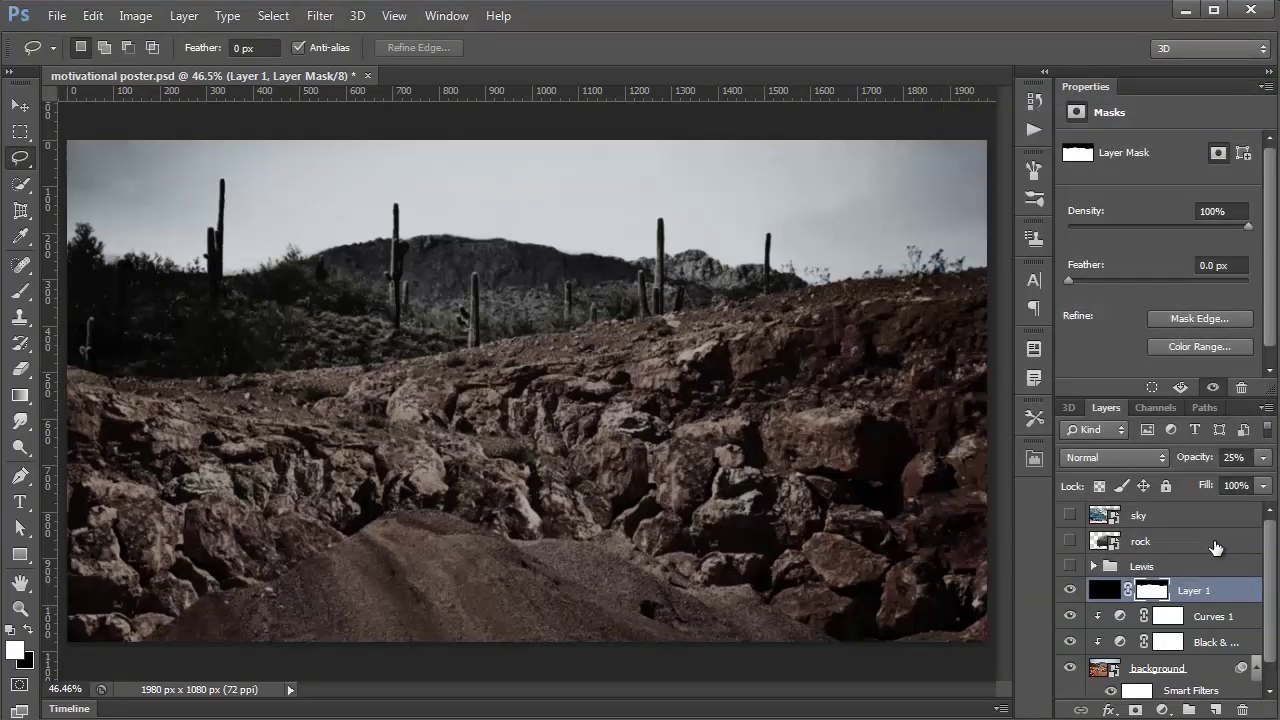
Group the black layer, both adjustments and the desert layer as "background", and show the sky layer.
left_click(1208, 676, "shift")
key("ctrl+g")
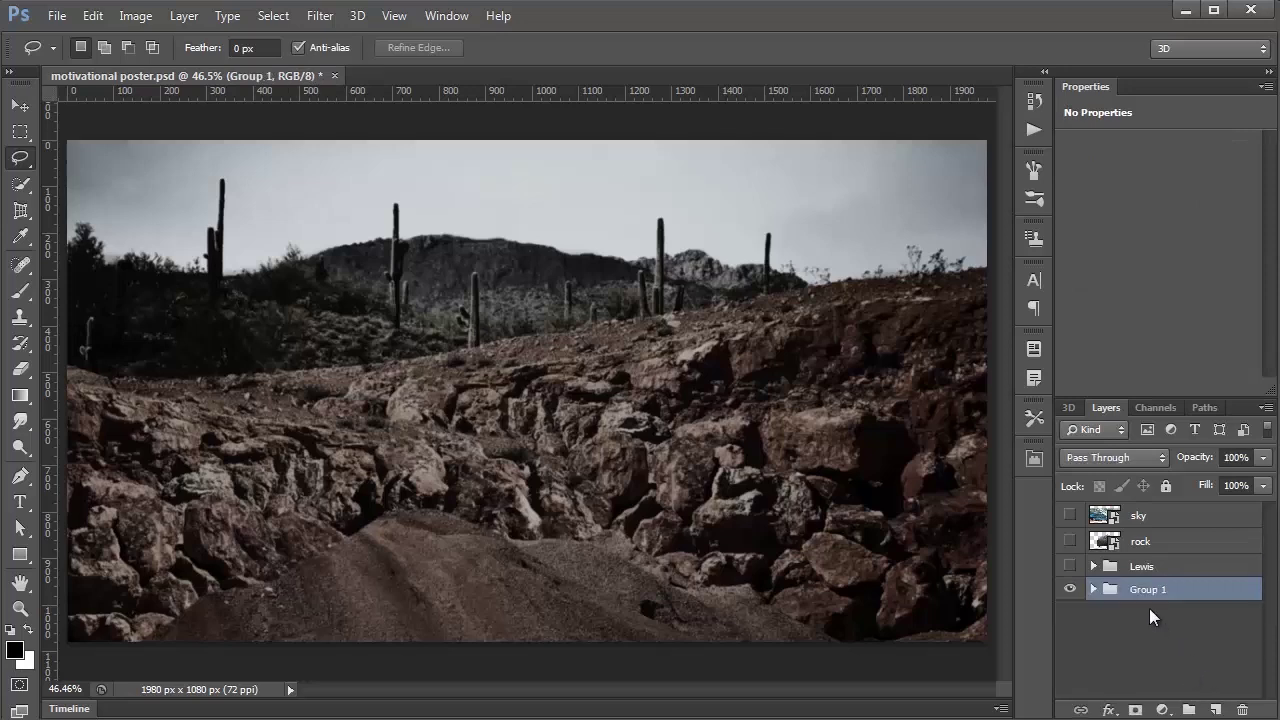
double_click(1146, 591)
type("background")
key("Return")
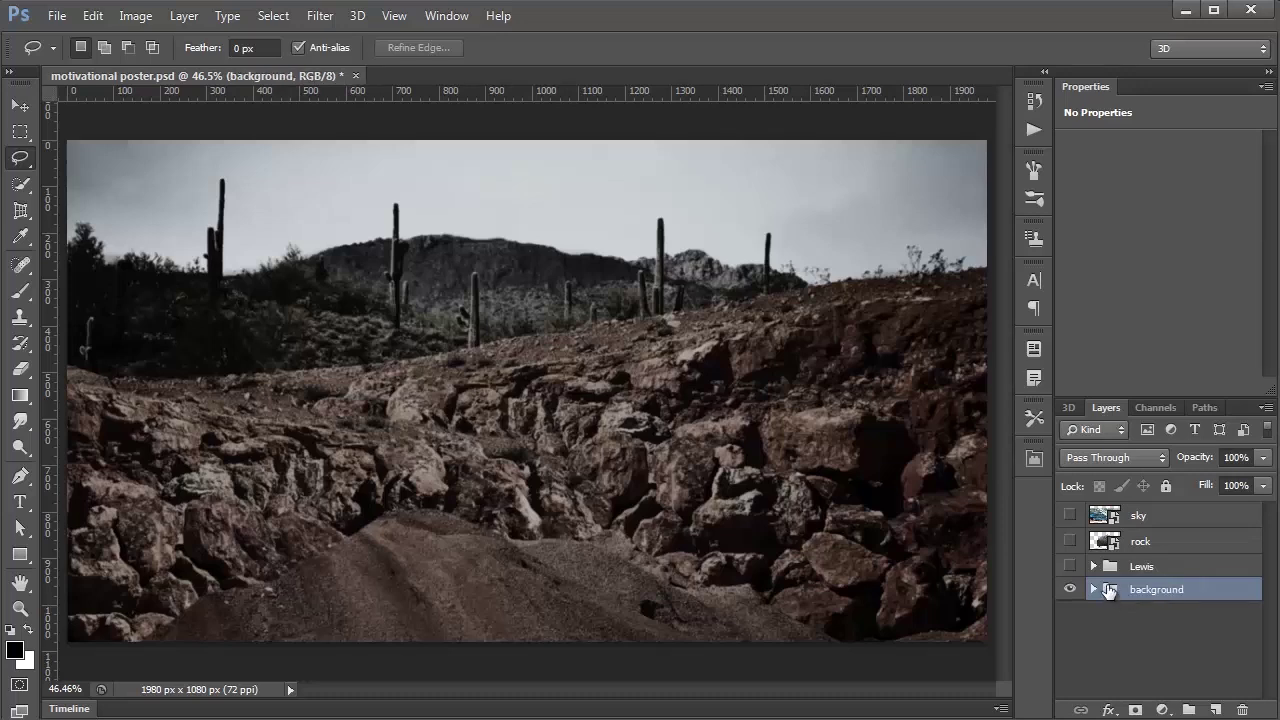
left_click(1069, 516)
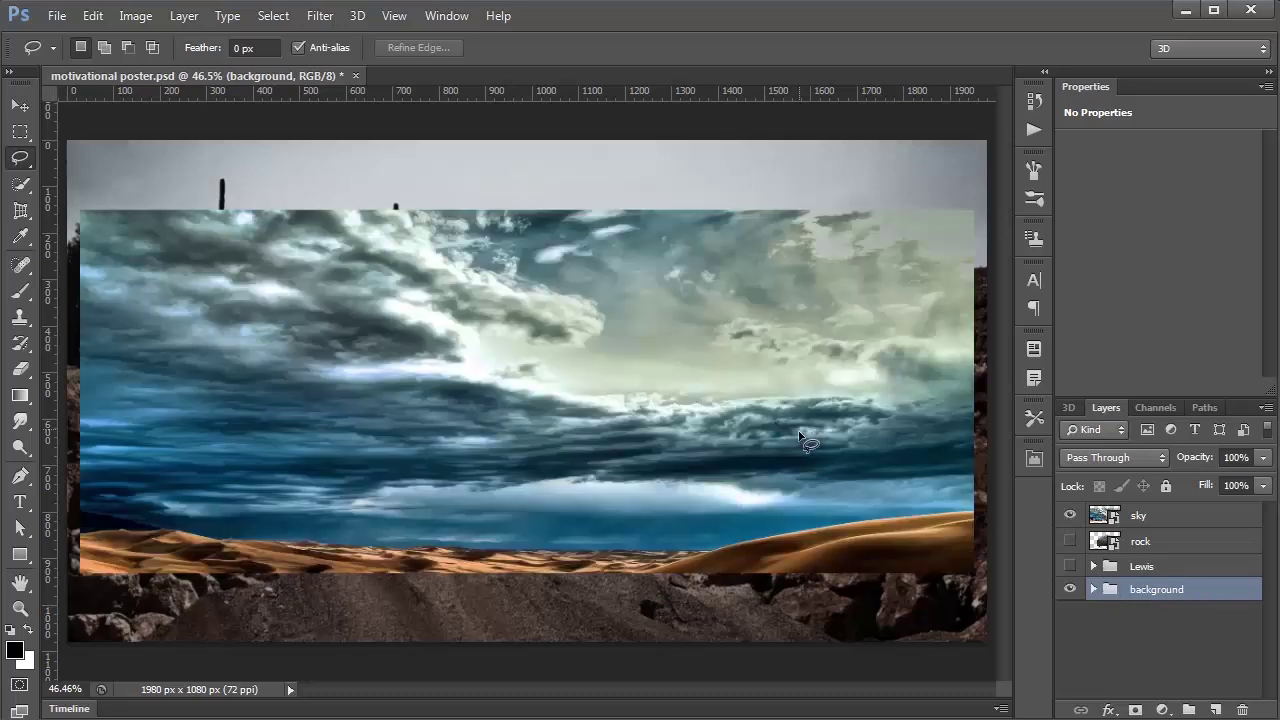
key("ctrl+t")
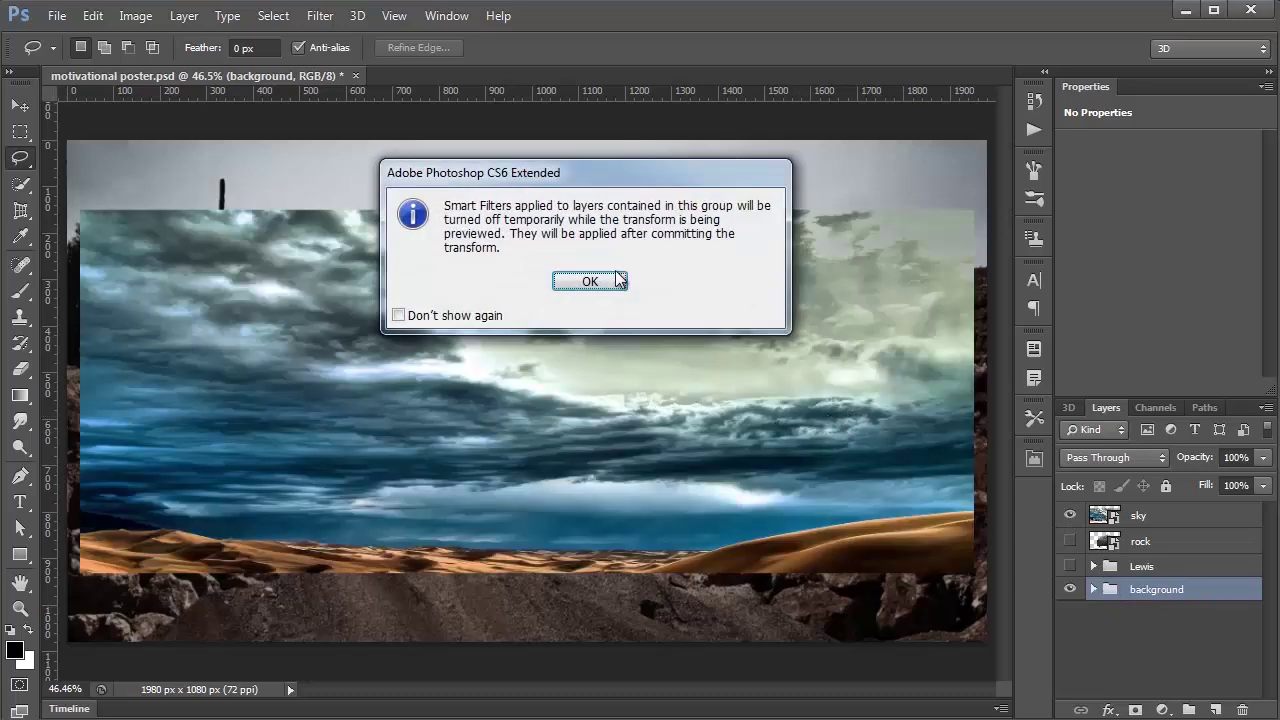
left_click(589, 281)
left_click_drag(600, 305, 576, 254)
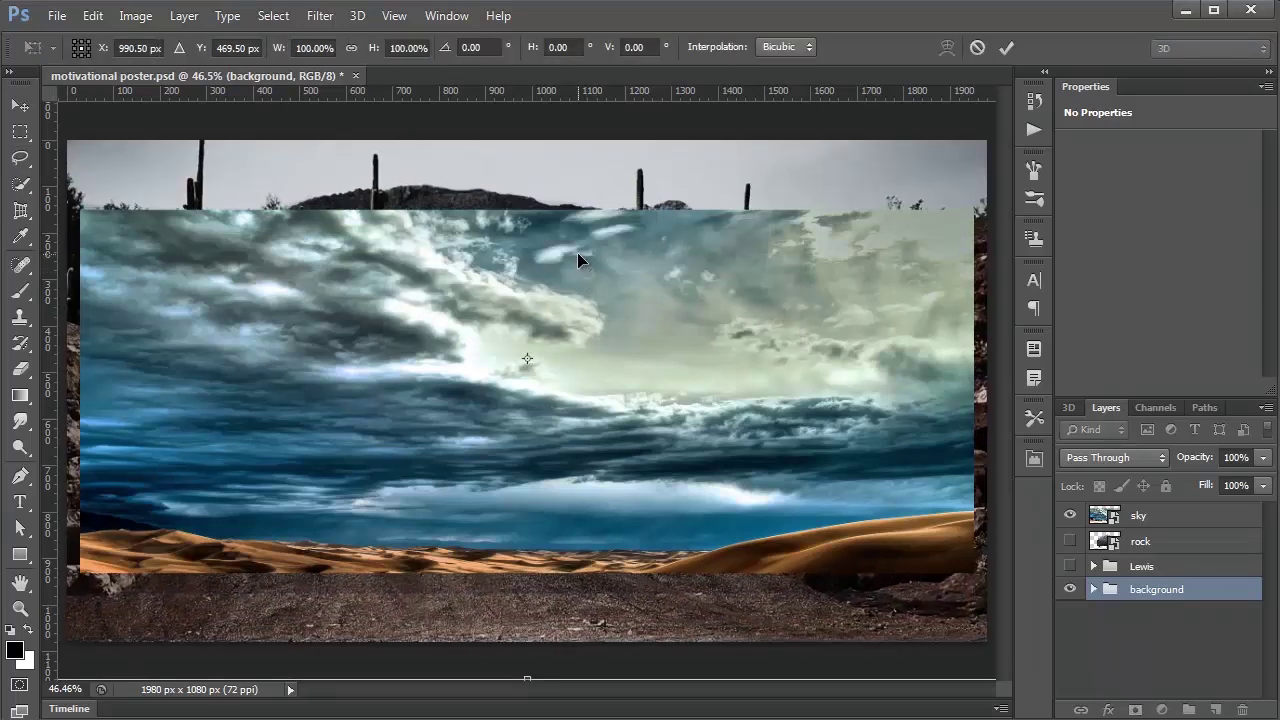
key("l")
key("ctrl+z")
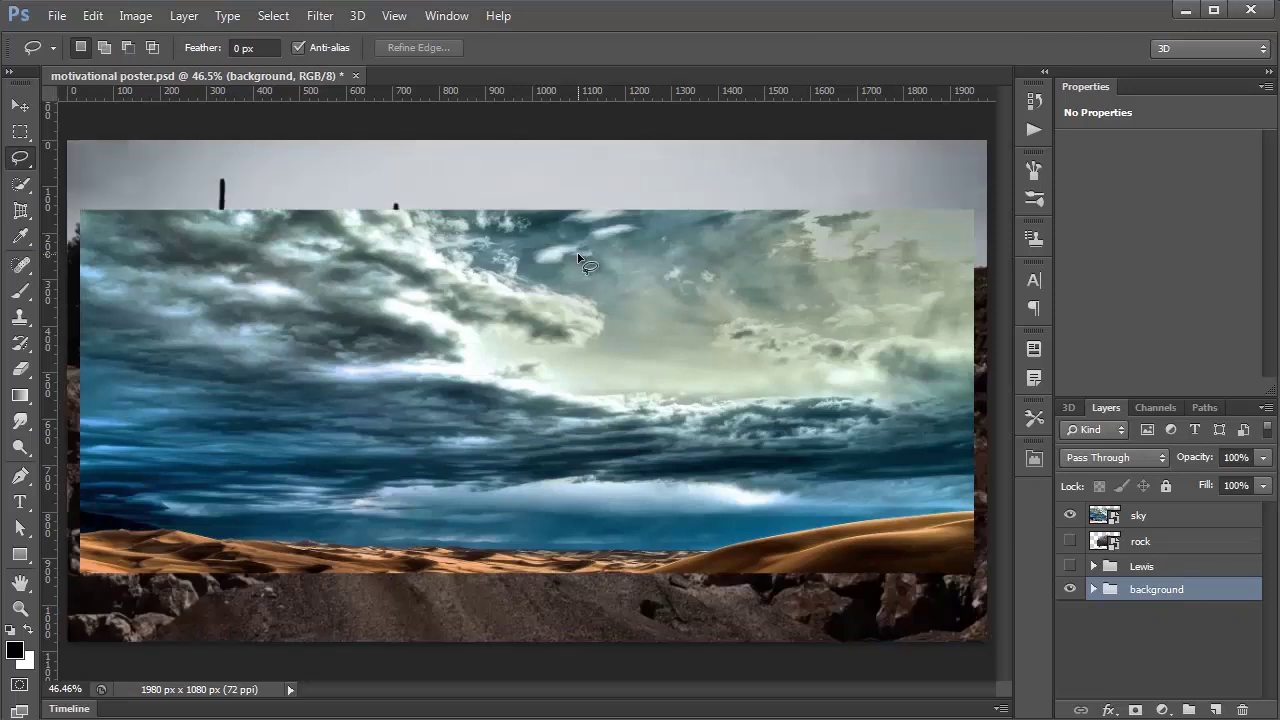
Scale the sky layer to about 103% to span the canvas, move it up behind the horizon area and set its blend mode to Multiply.
left_click(1148, 520)
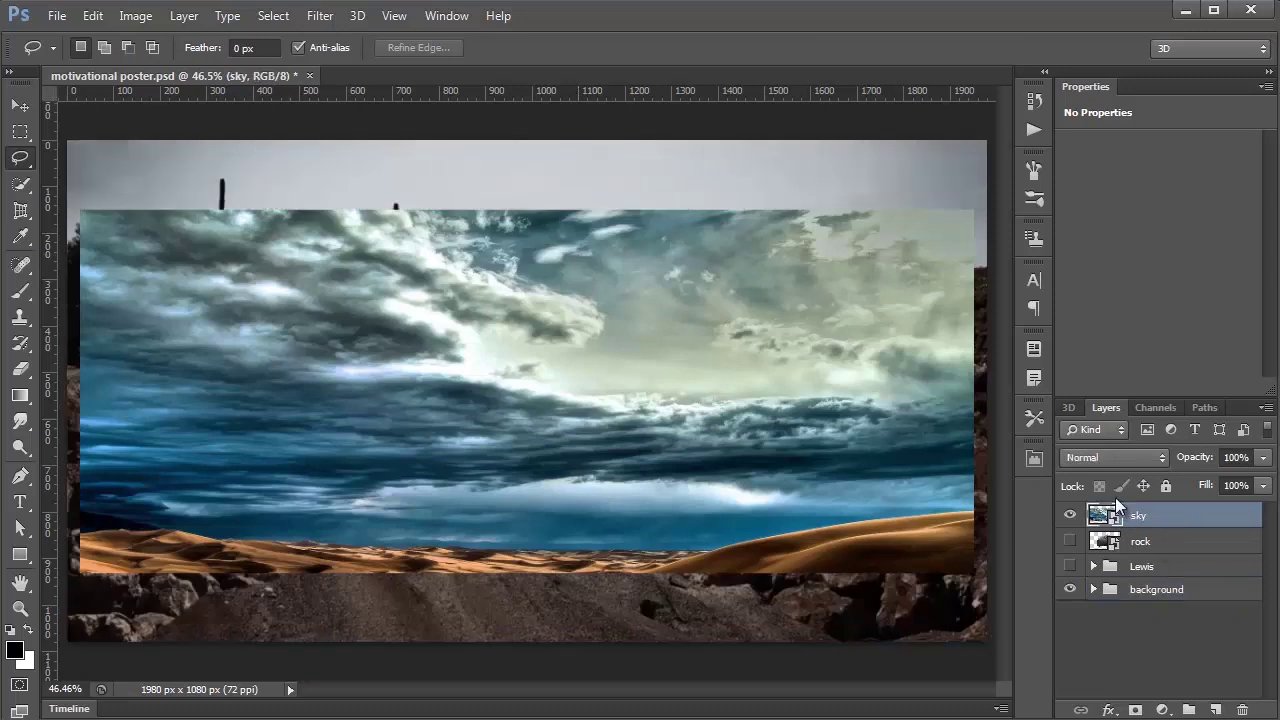
key("ctrl+t")
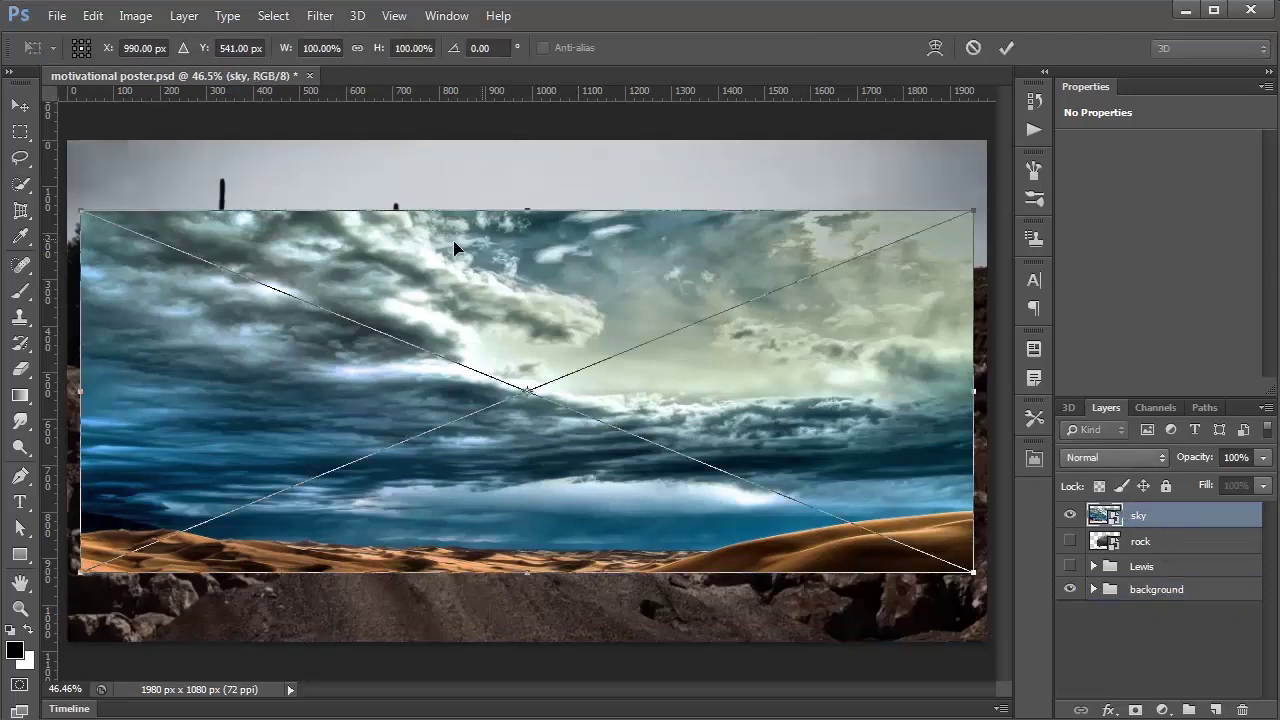
left_click_drag(531, 286, 517, 190)
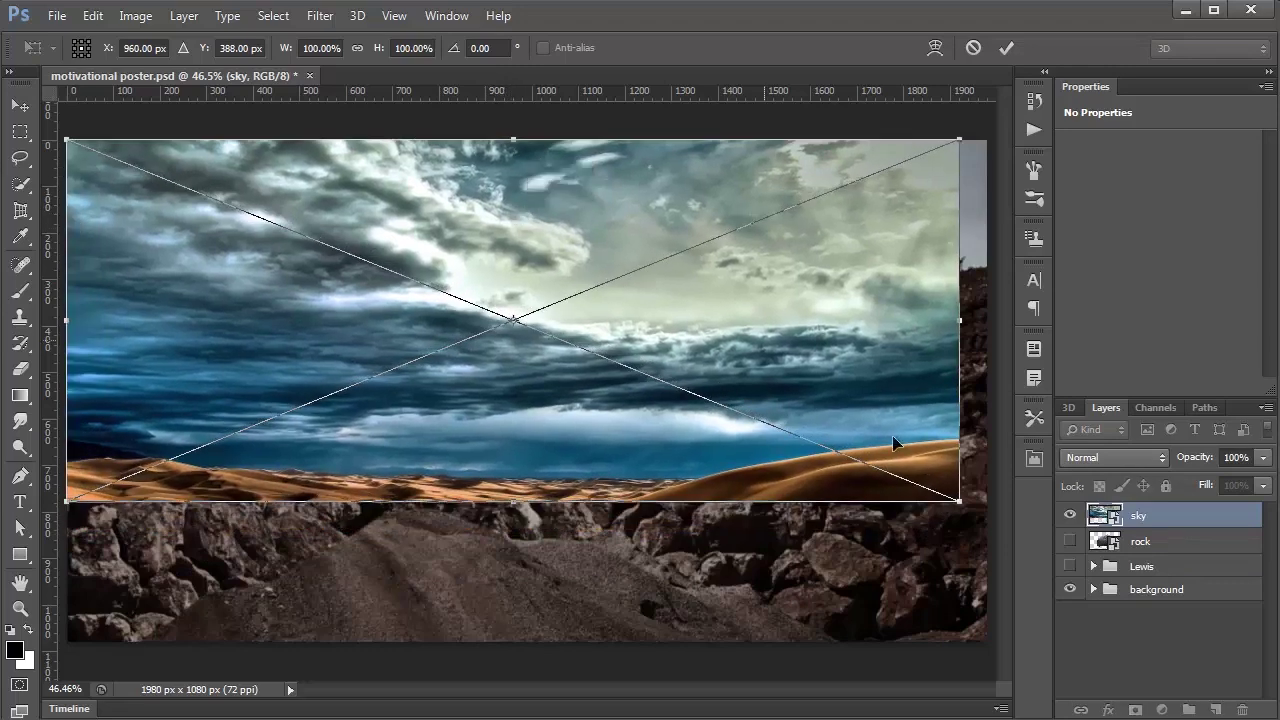
left_click_drag(965, 507, 995, 519)
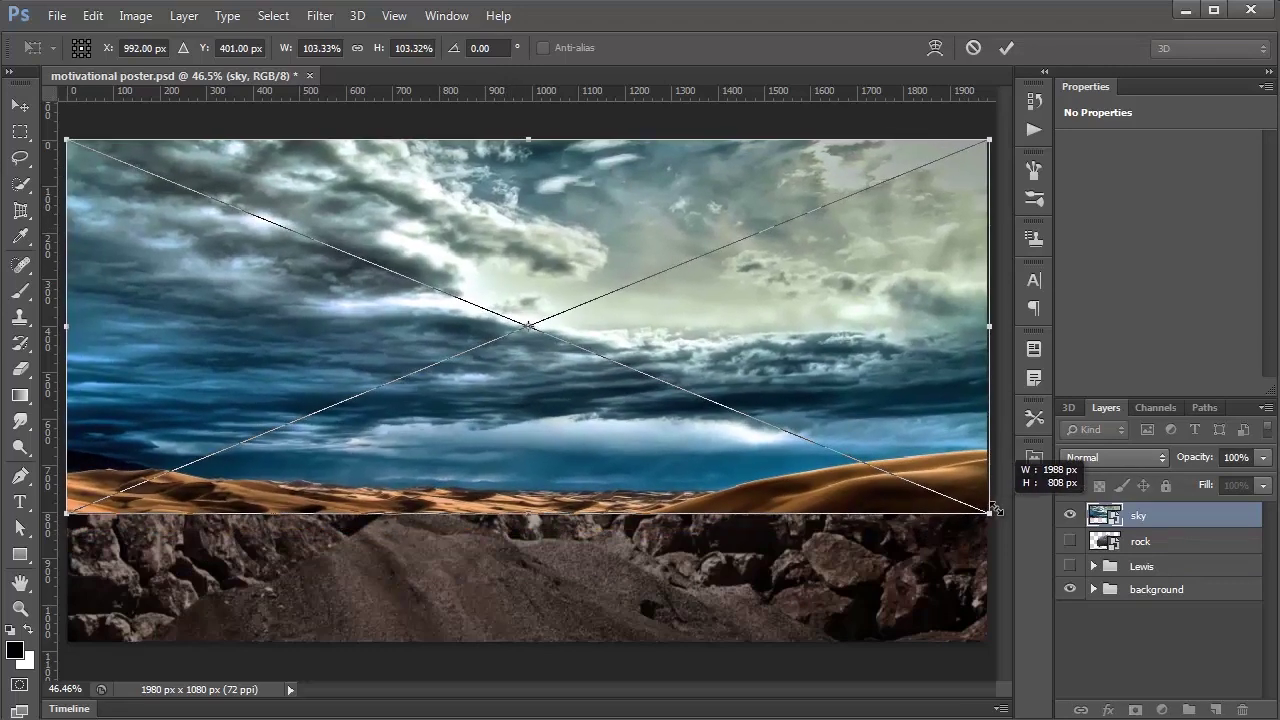
mouse_move(668, 473)
left_mouse_down()
mouse_move(670, 280)
mouse_move(633, 362)
mouse_move(695, 367)
mouse_move(683, 393)
mouse_move(680, 350)
left_mouse_up()
key("Return")
key("l")
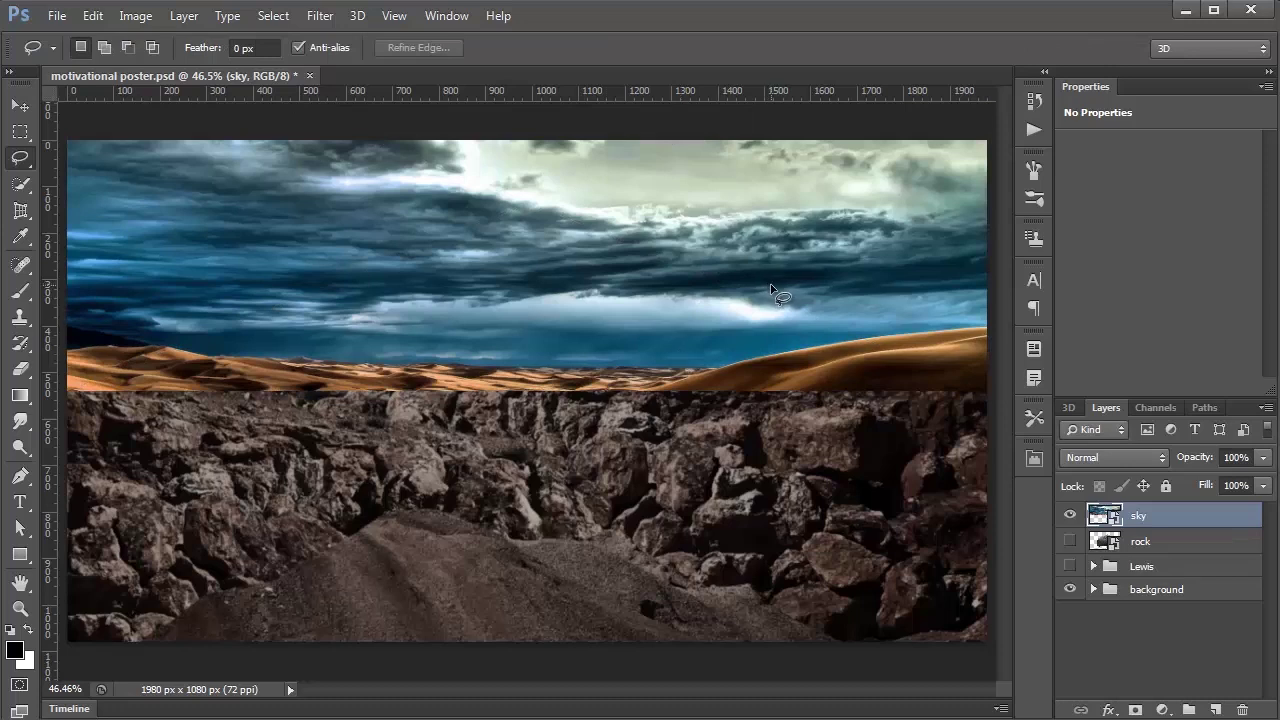
left_click(1147, 459)
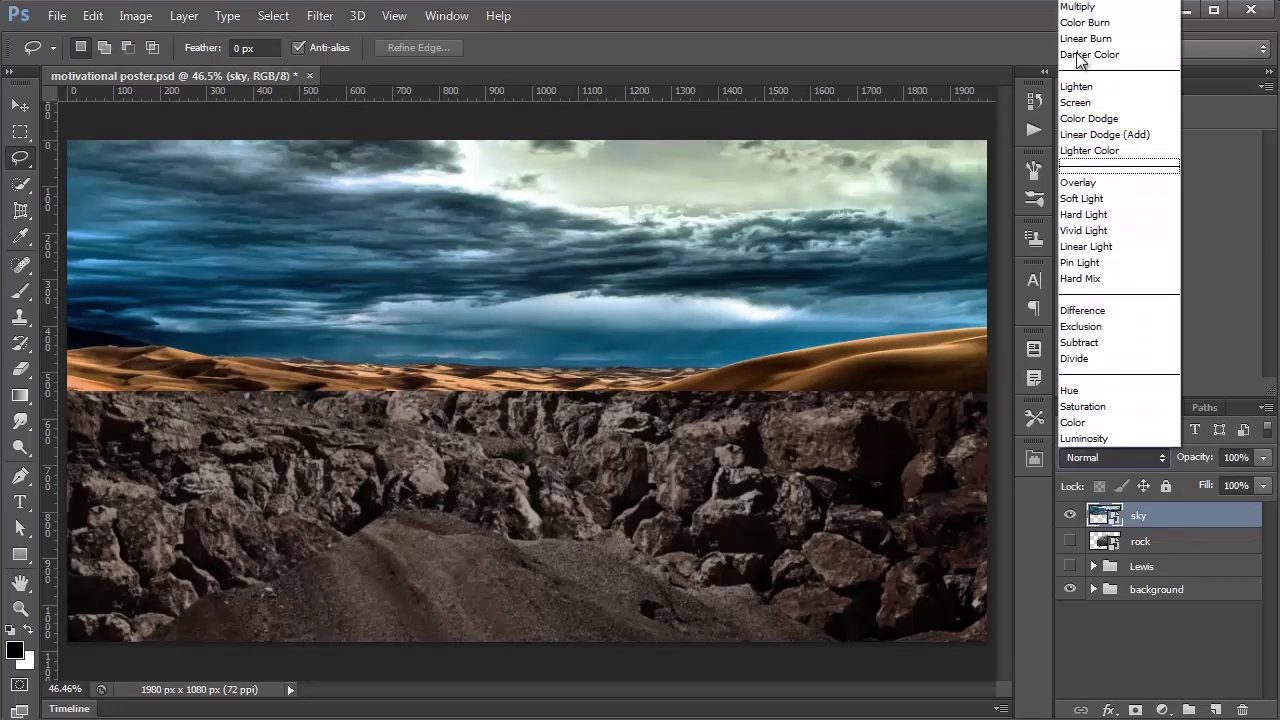
left_click(1090, 14)
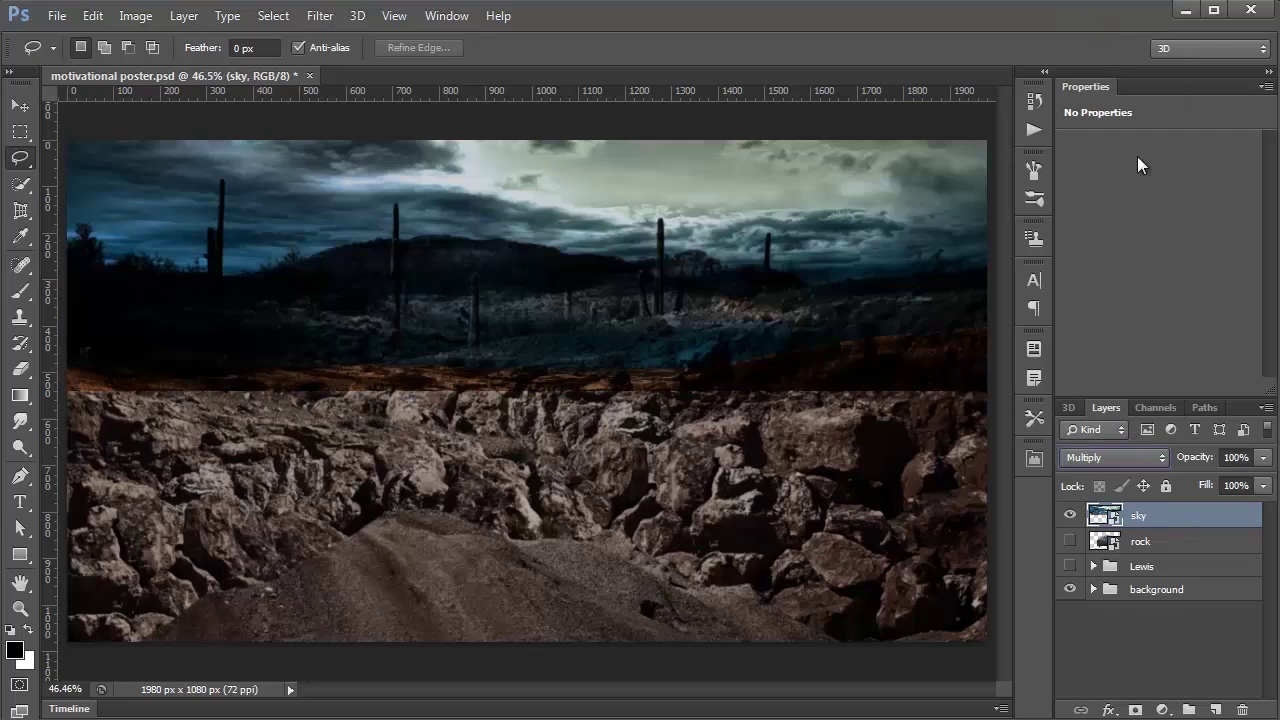
Rename the black ground layer inside the background group as "darker".
left_click(1093, 589)
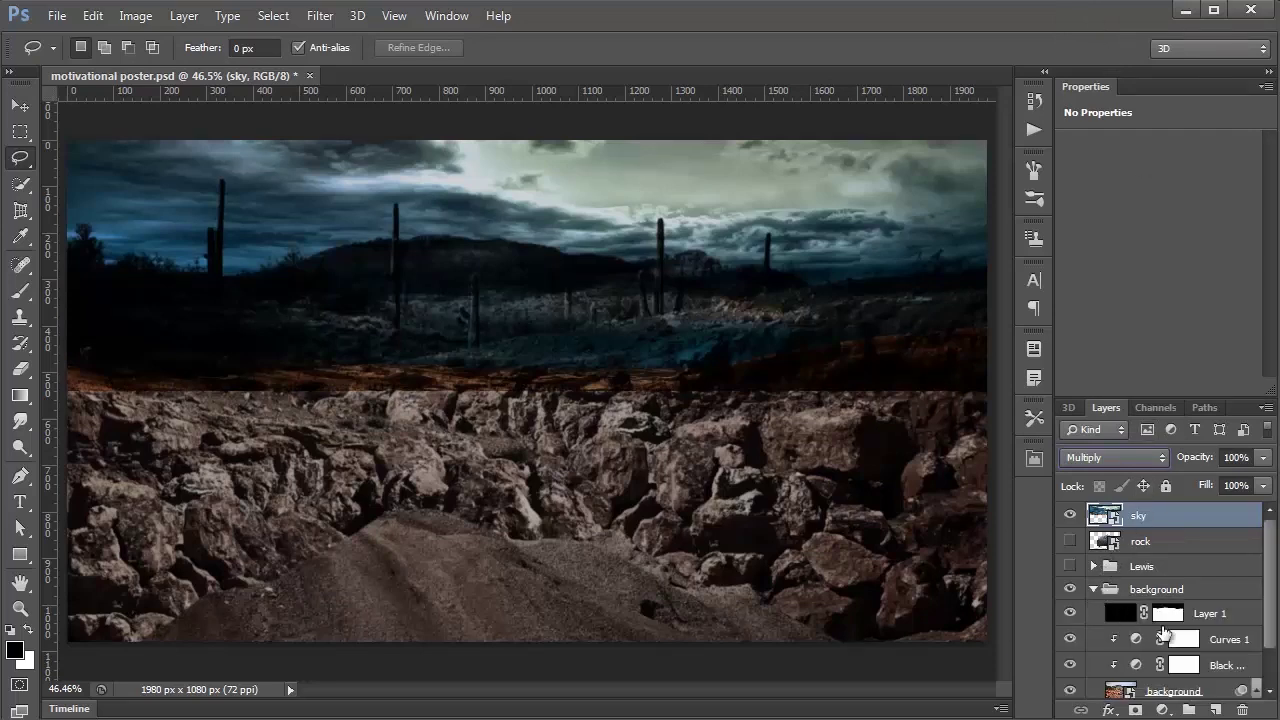
left_click(1162, 620)
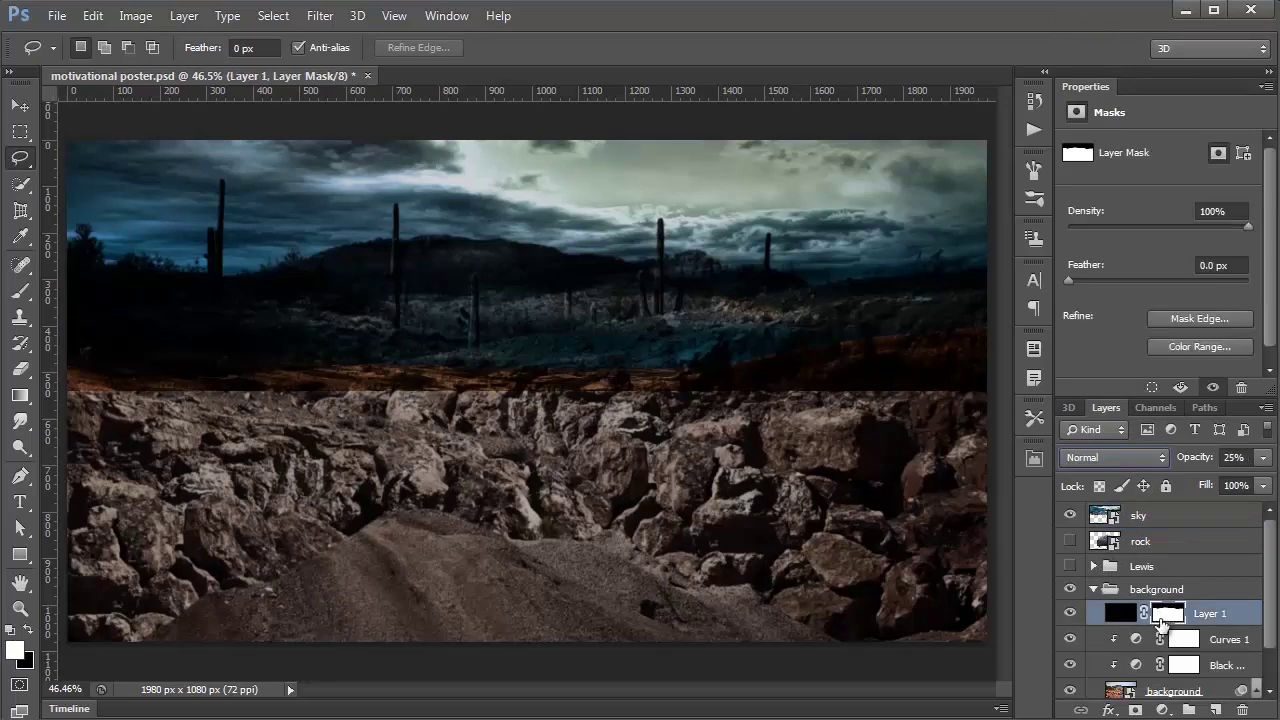
double_click(1212, 614)
type("darker")
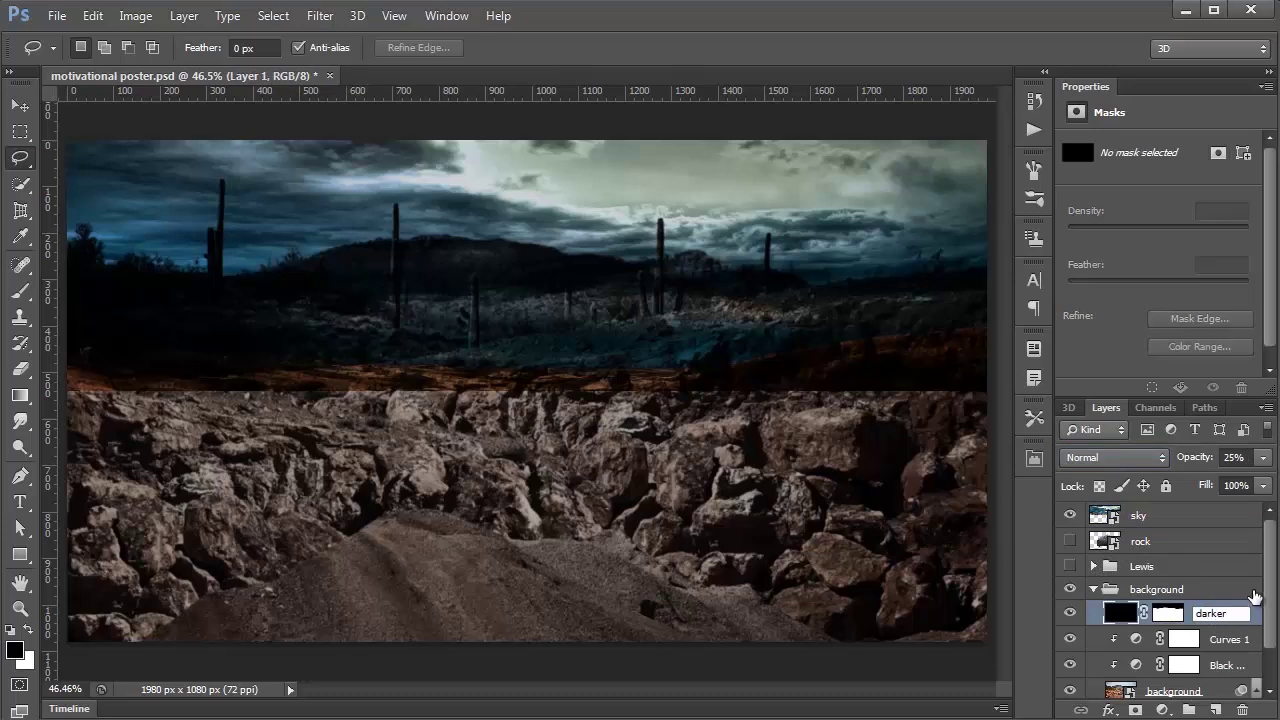
Mask the sky layer with a selection loaded from the darker layer's mask, inverted to keep the sky only above the horizon.
left_click(1167, 613)
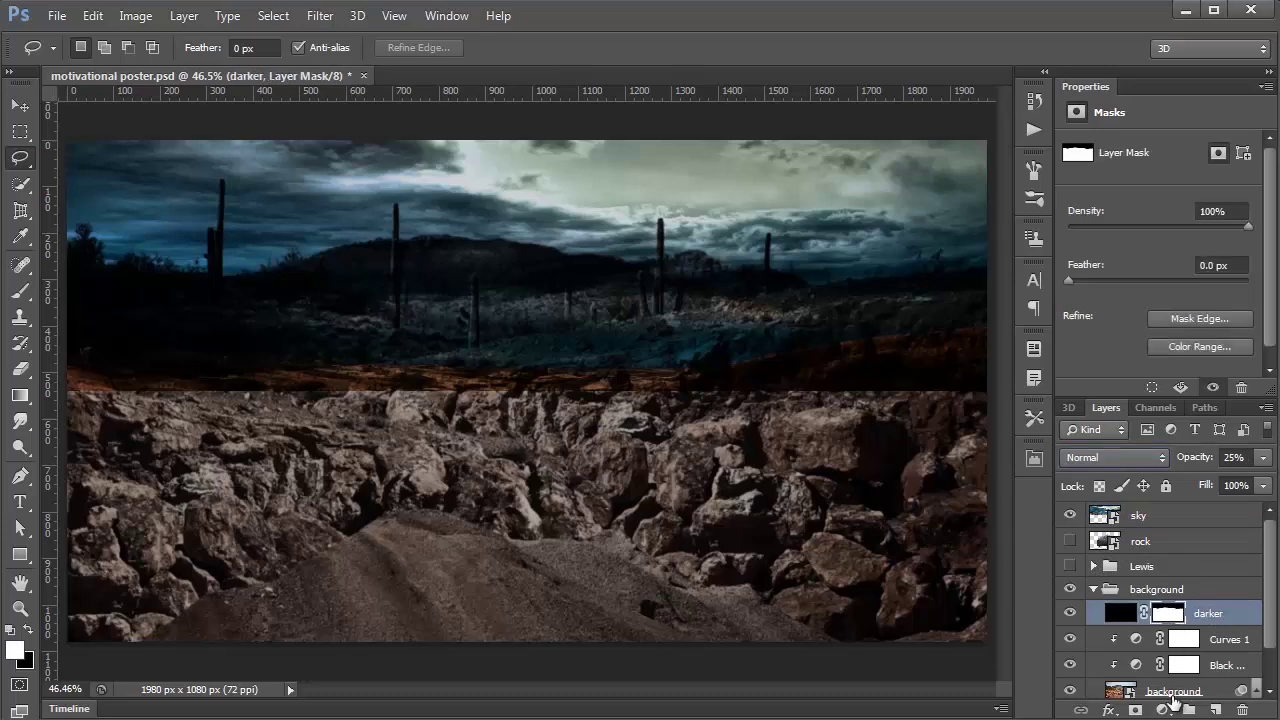
left_click(1165, 616, "ctrl")
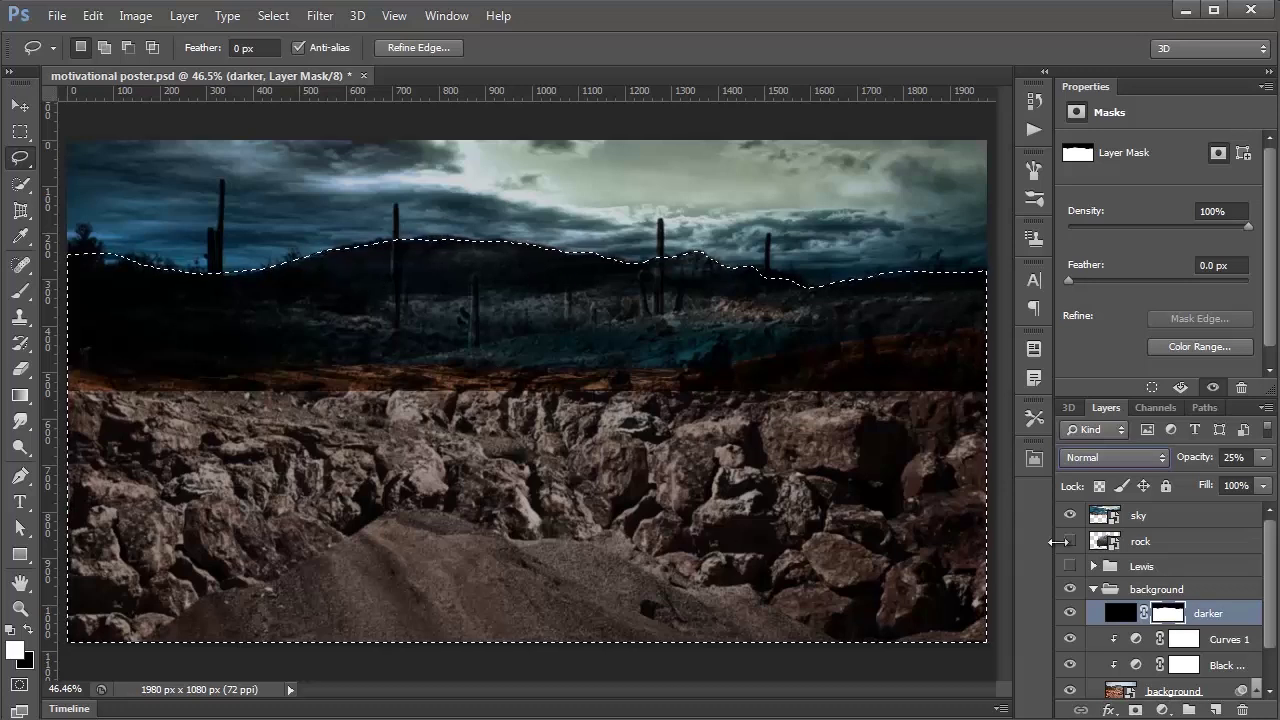
left_click(1170, 518)
left_click(1136, 711)
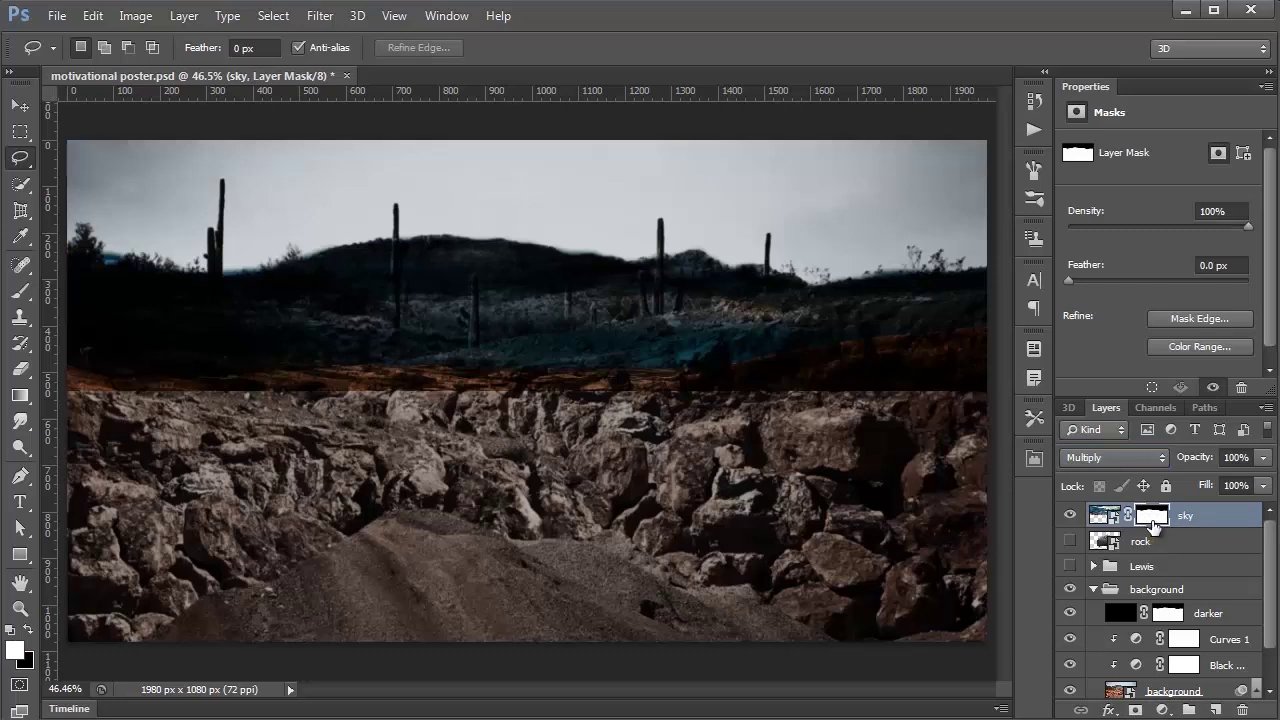
key("ctrl+i")
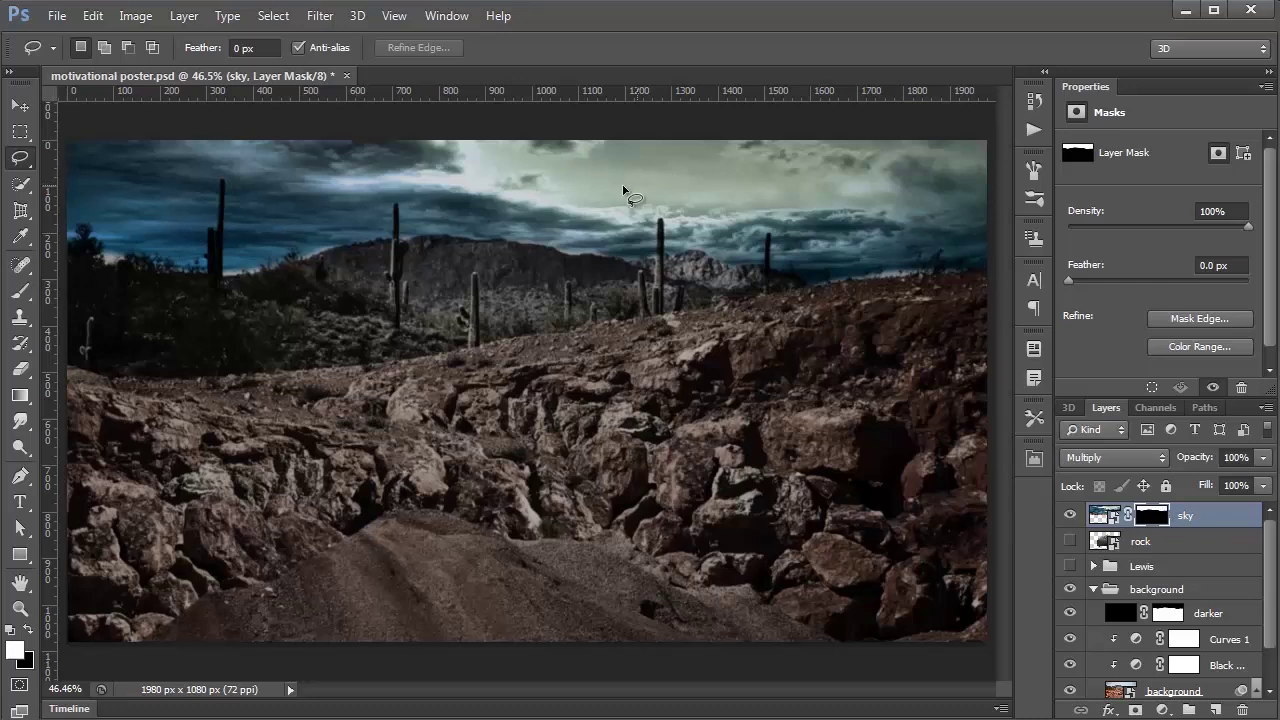
Add a Black & White adjustment above the sky layer at 60% opacity and clip it to the sky.
left_click(1161, 709)
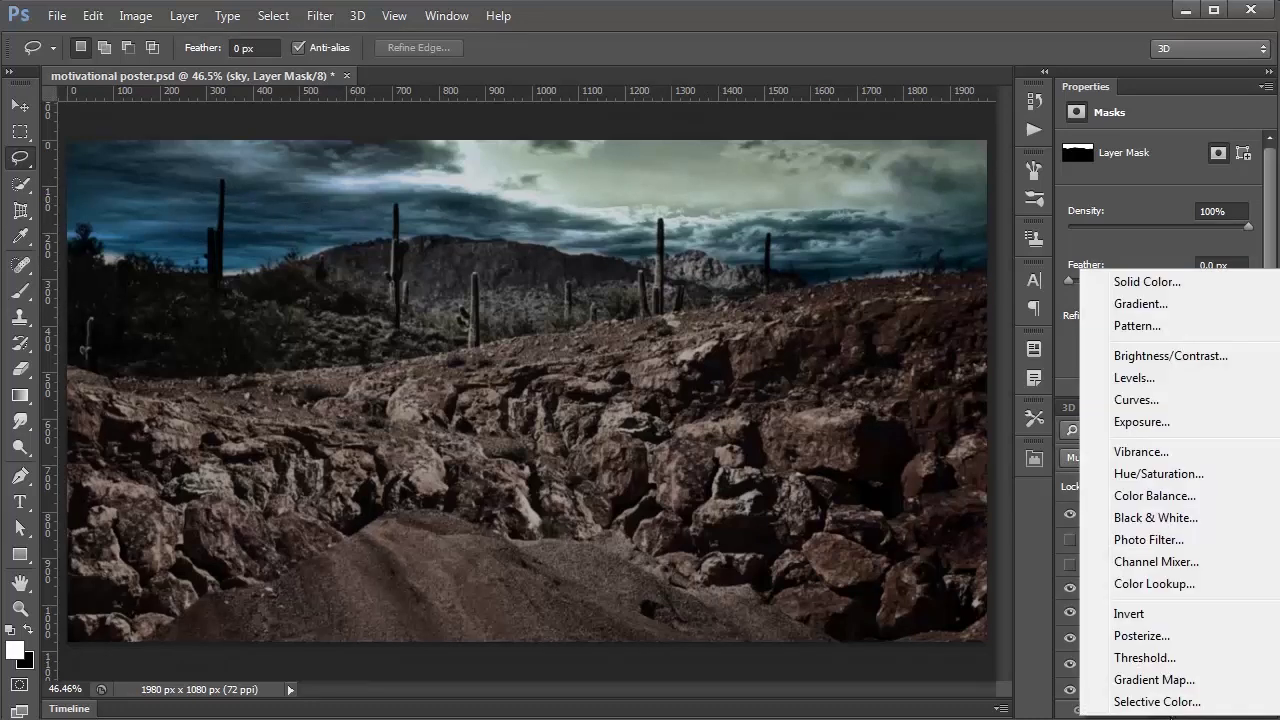
left_click(1156, 517)
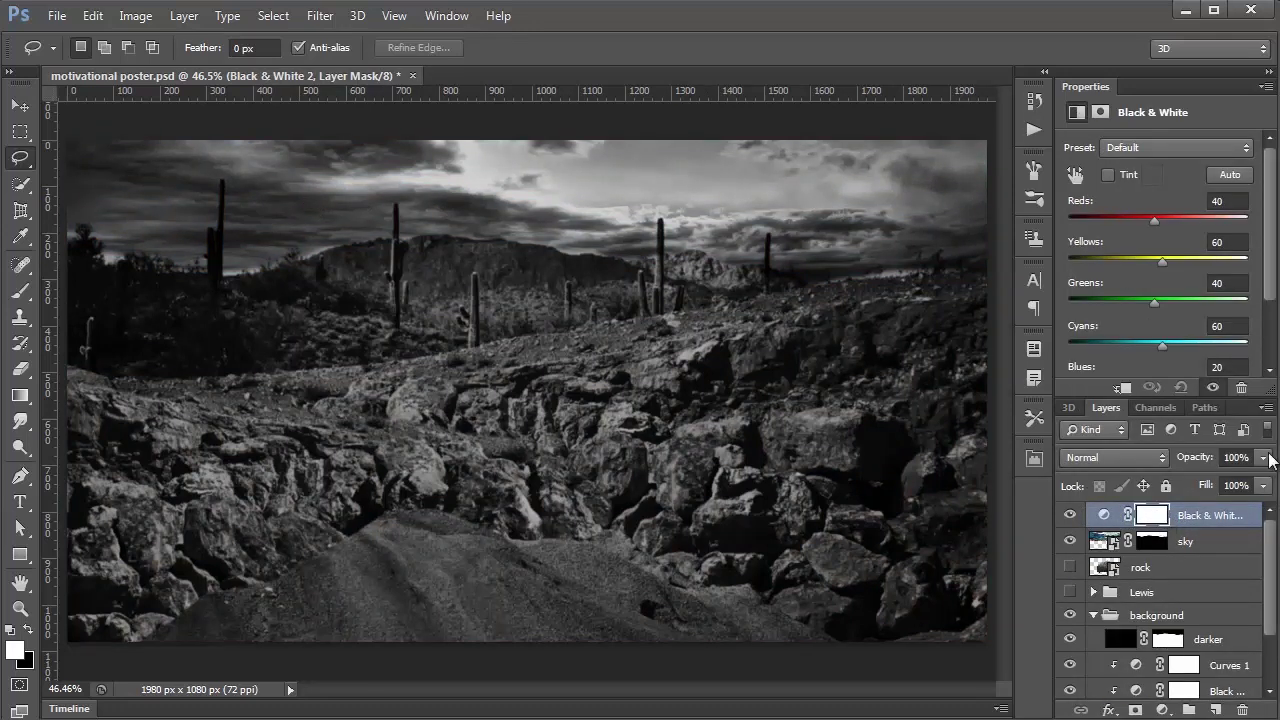
left_click(1266, 457)
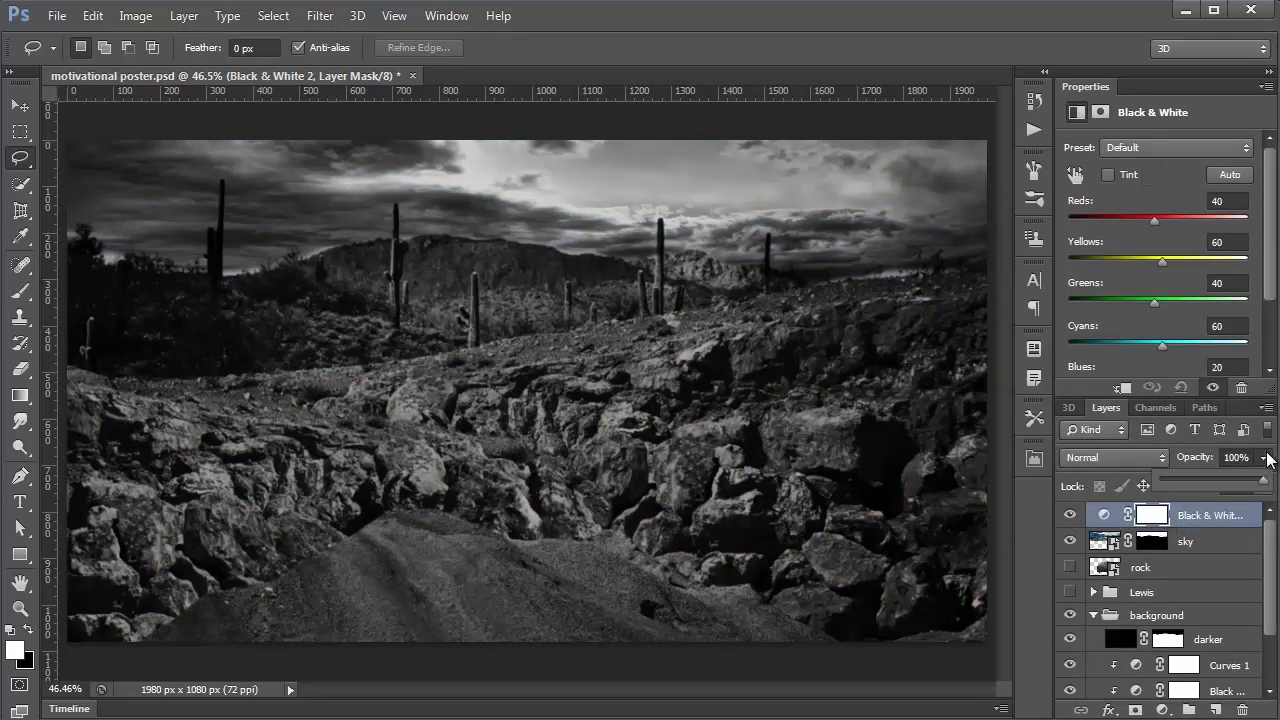
left_click(1238, 456)
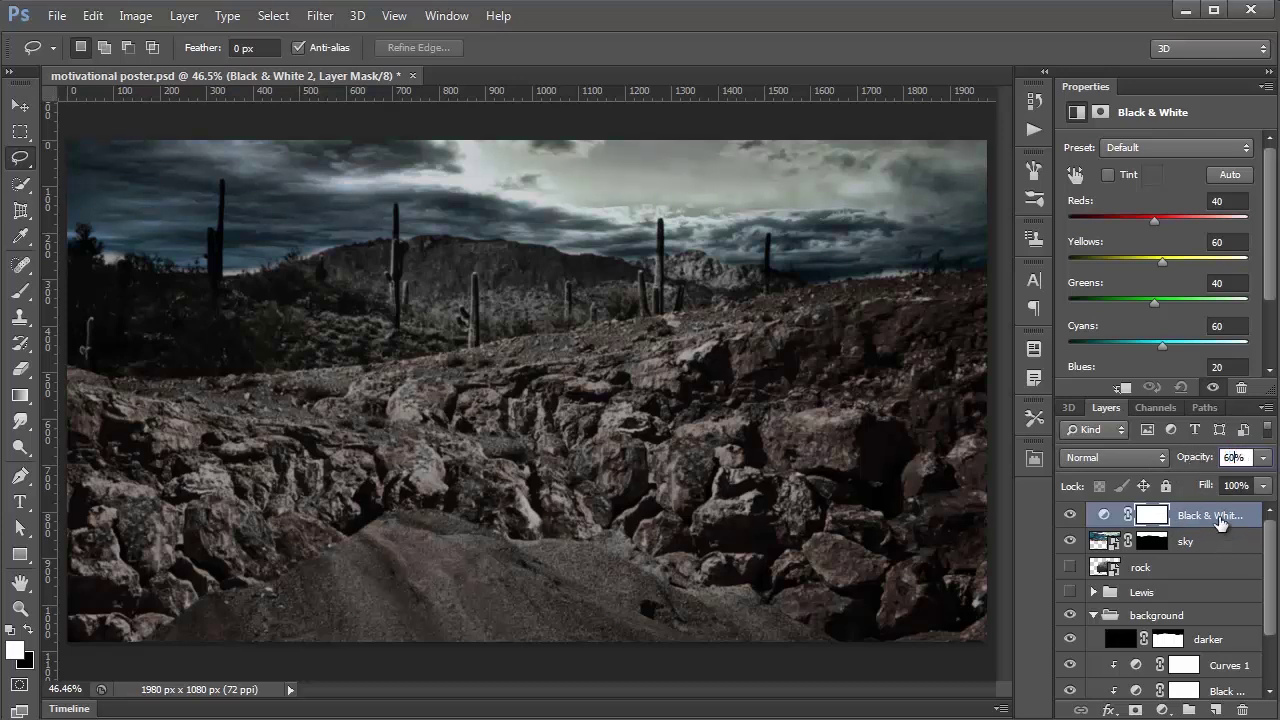
left_click(1225, 516)
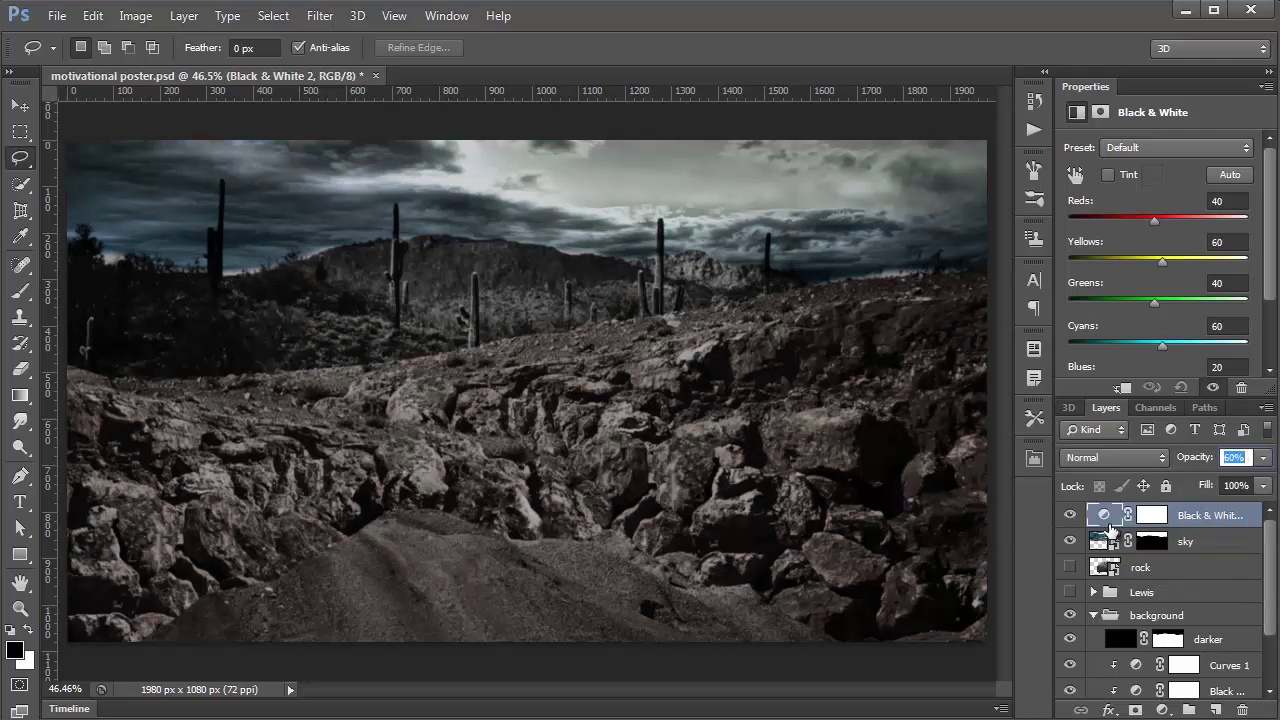
left_click_drag(1108, 525, 1106, 518)
left_click(1106, 520, "alt")
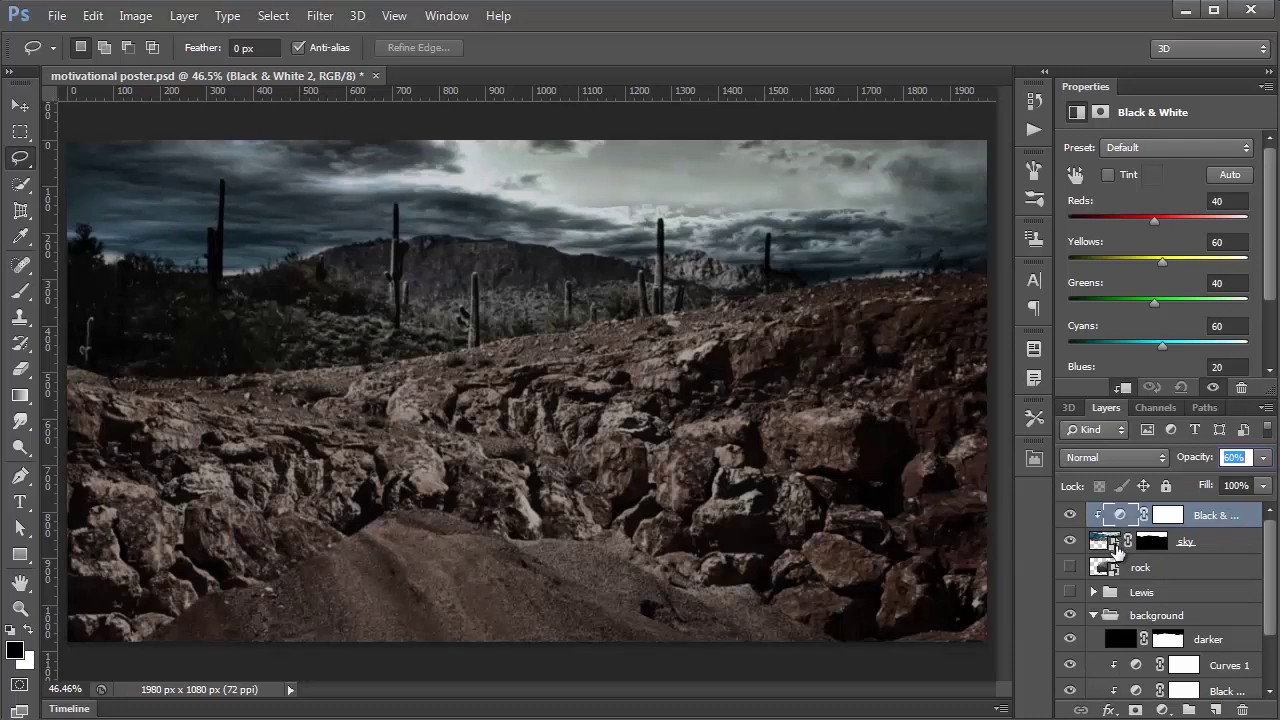
Group the sky layer and its Black & White adjustment as "sky" and place the group directly above the background group.
left_click(1212, 545, "shift")
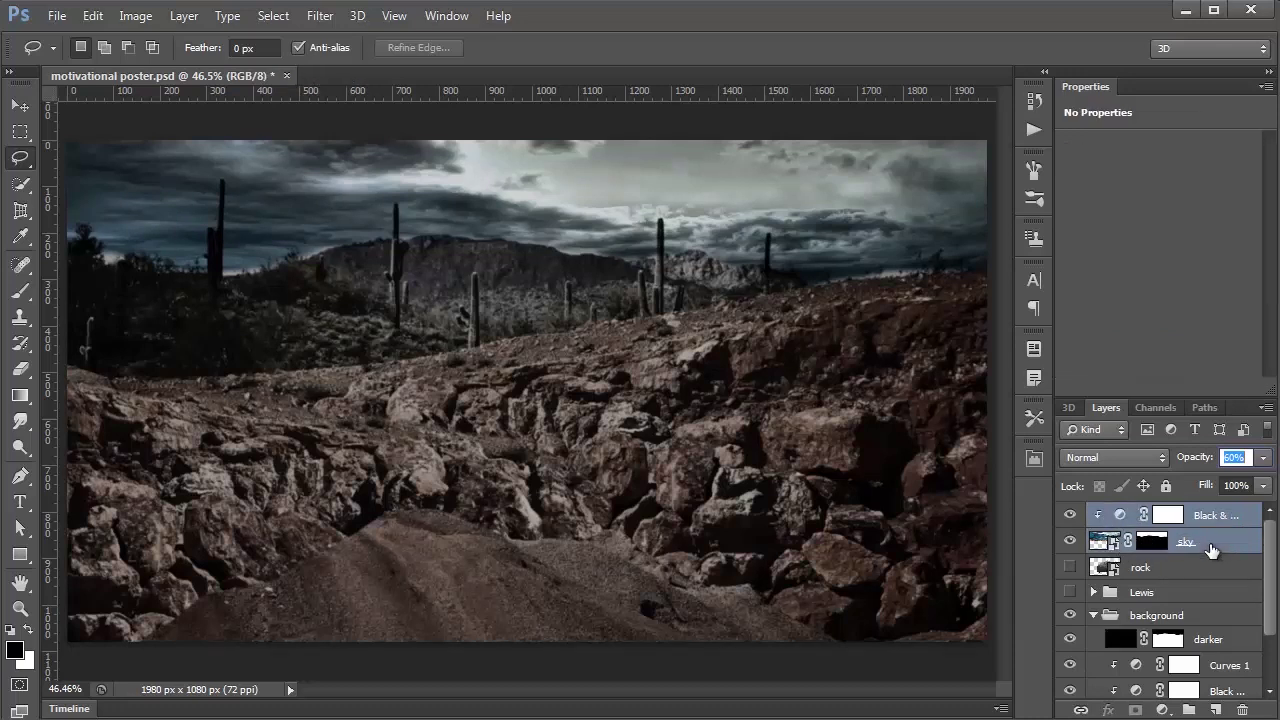
key("ctrl+g")
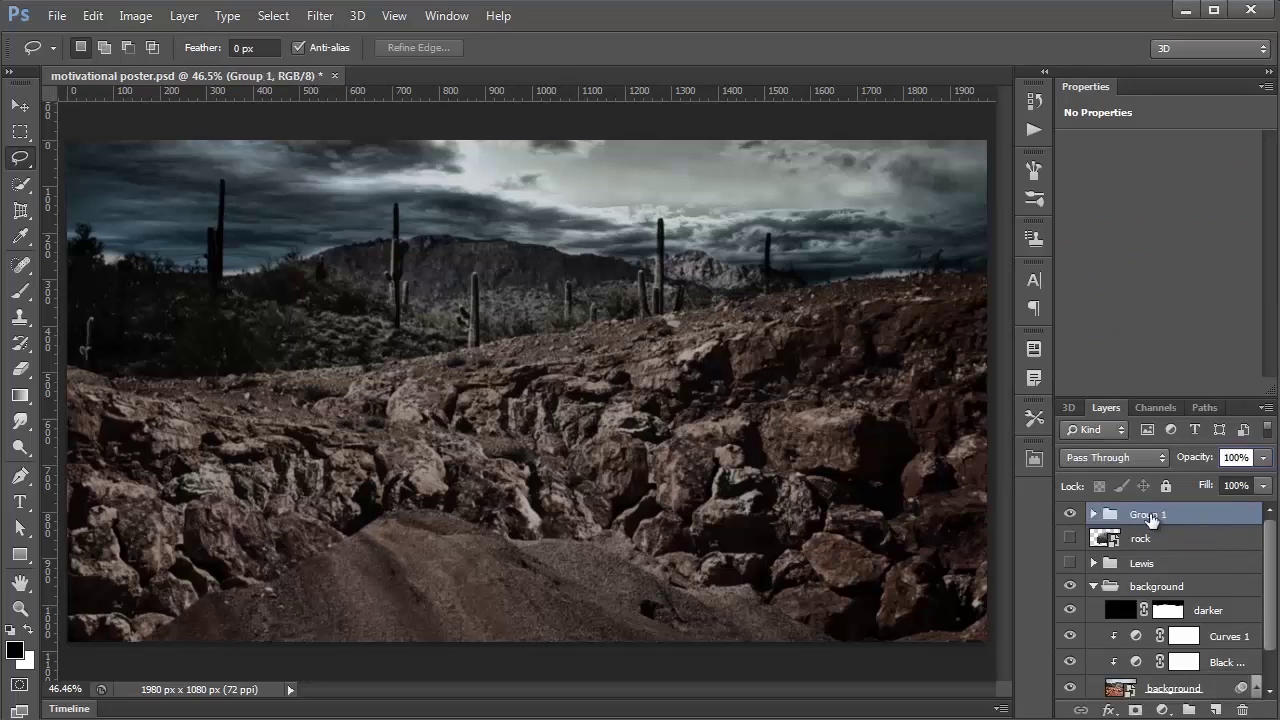
double_click(1145, 513)
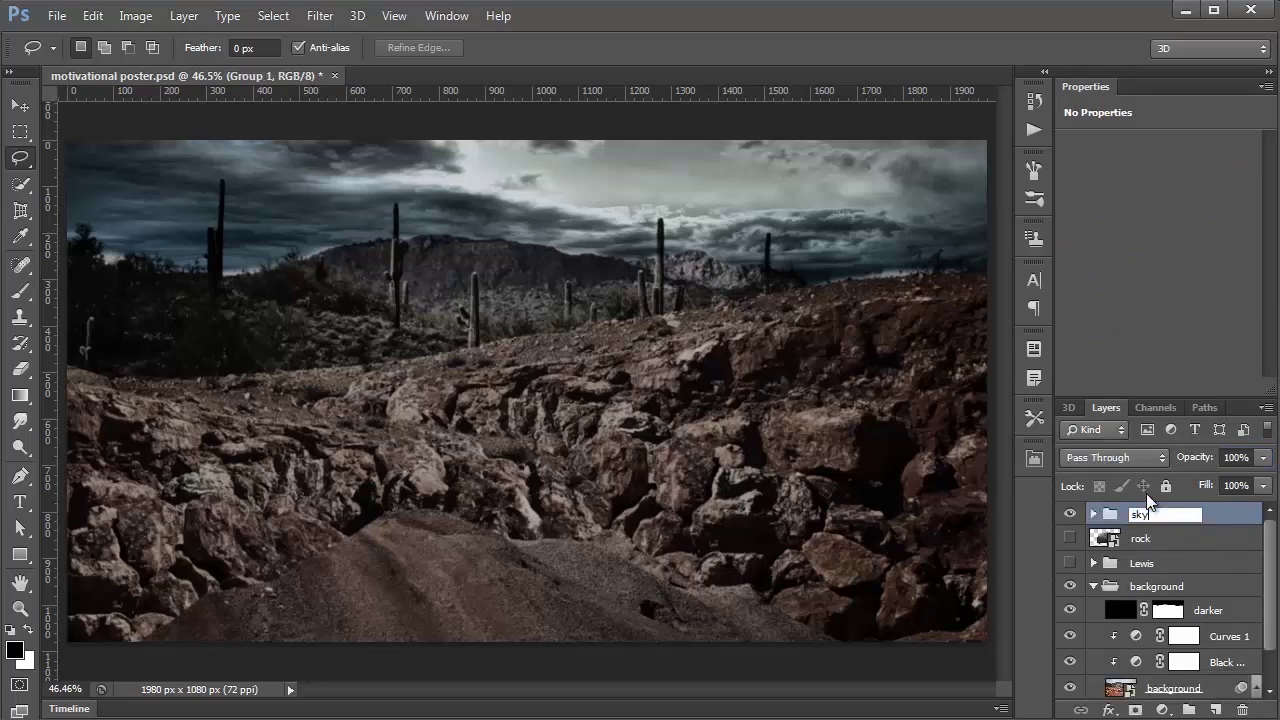
key("Return")
left_click_drag(1109, 519, 1160, 580)
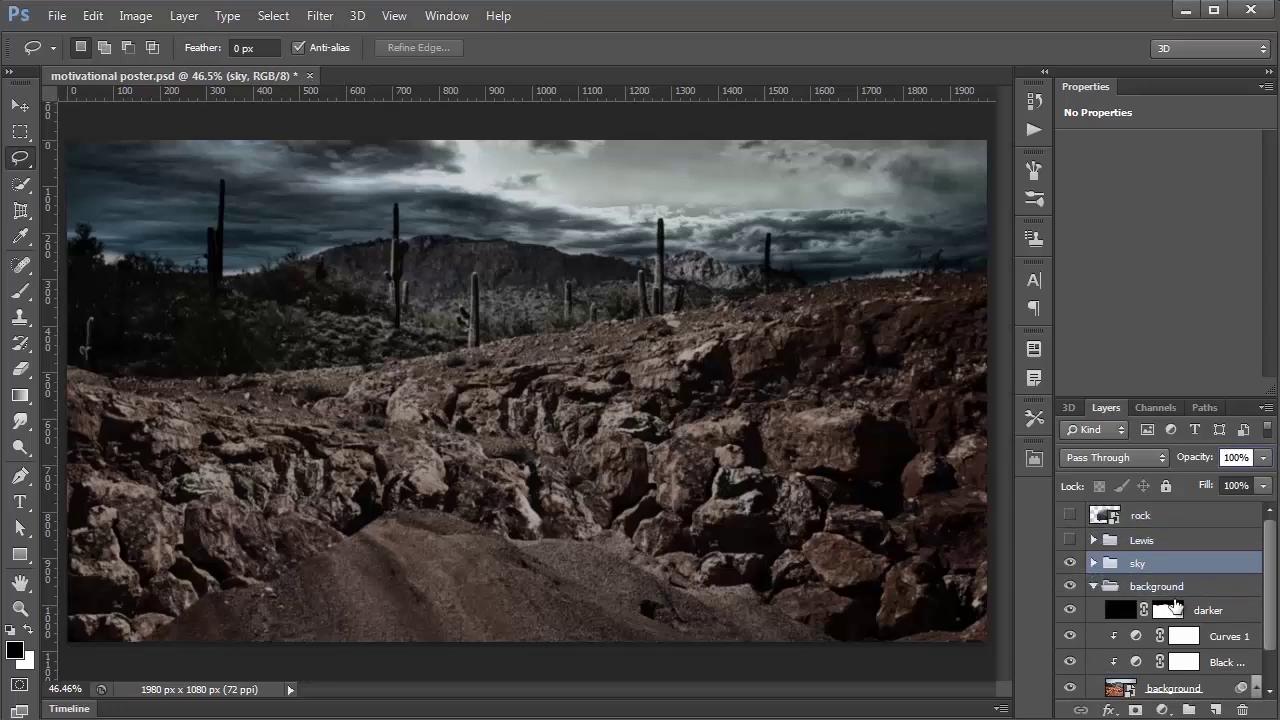
Combine the sky and background groups into one group named "background".
left_click(1093, 586)
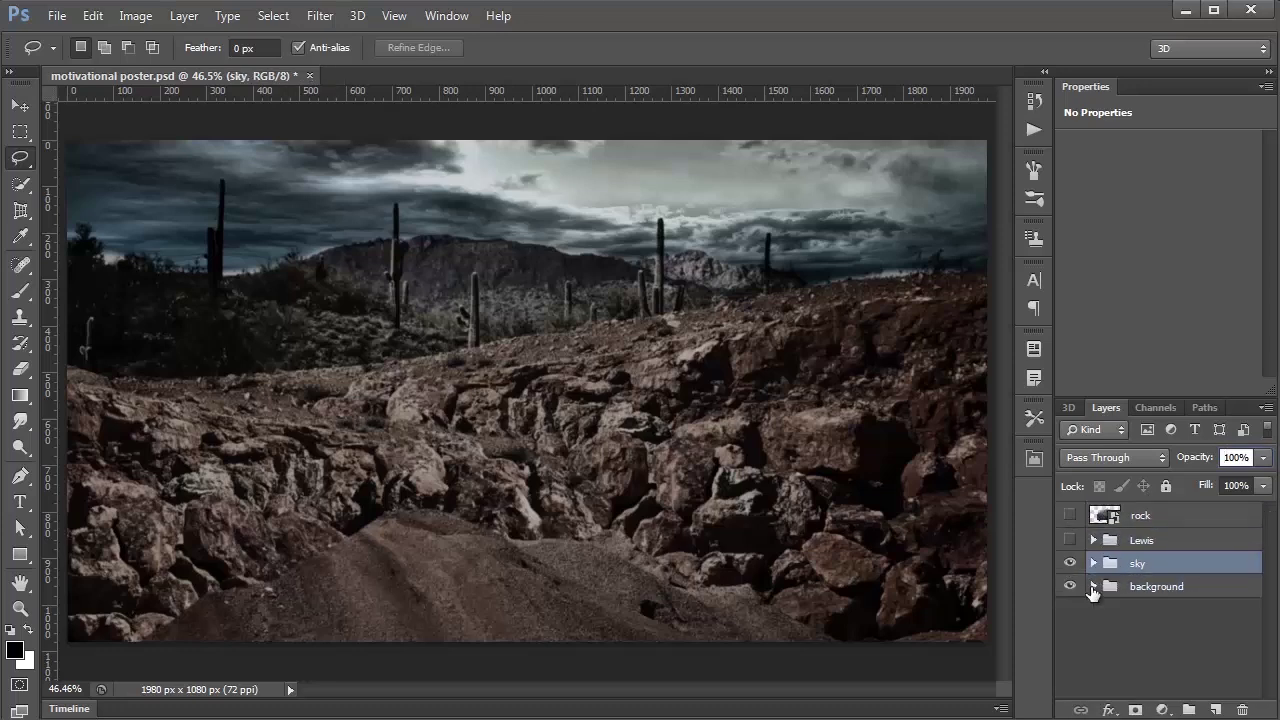
left_click(1157, 588)
left_click(1153, 566, "shift")
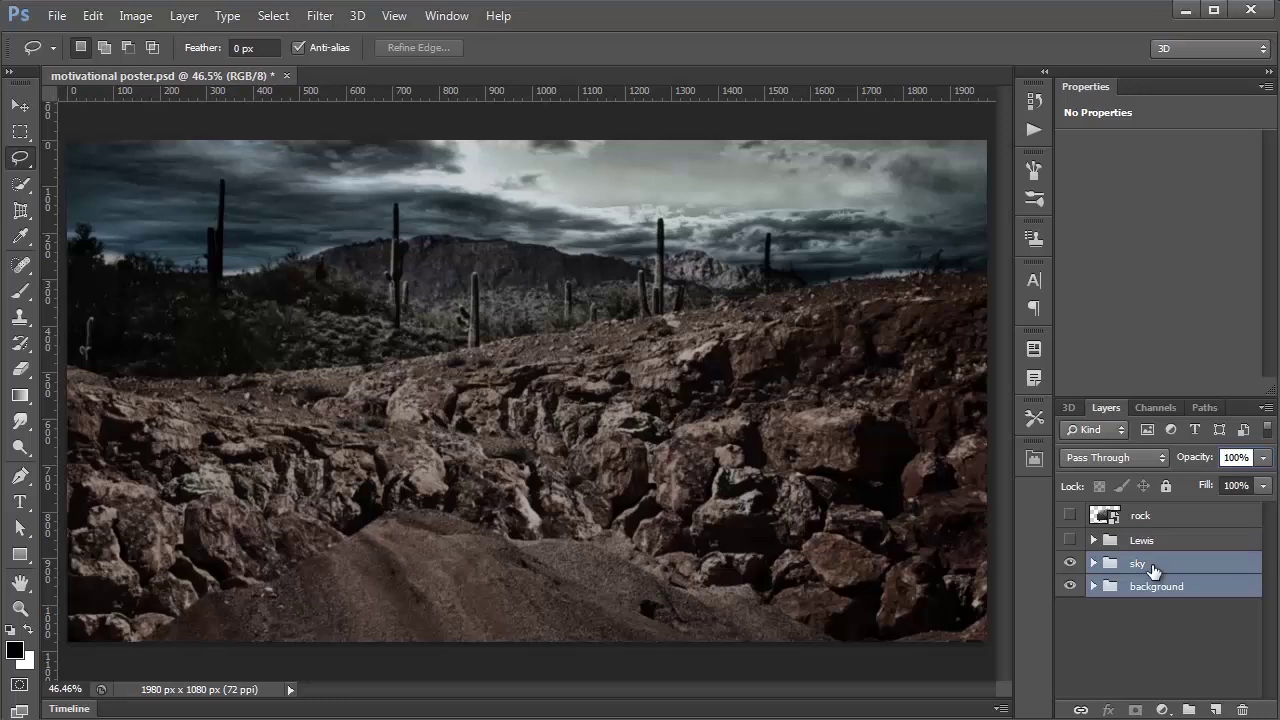
key("ctrl+g")
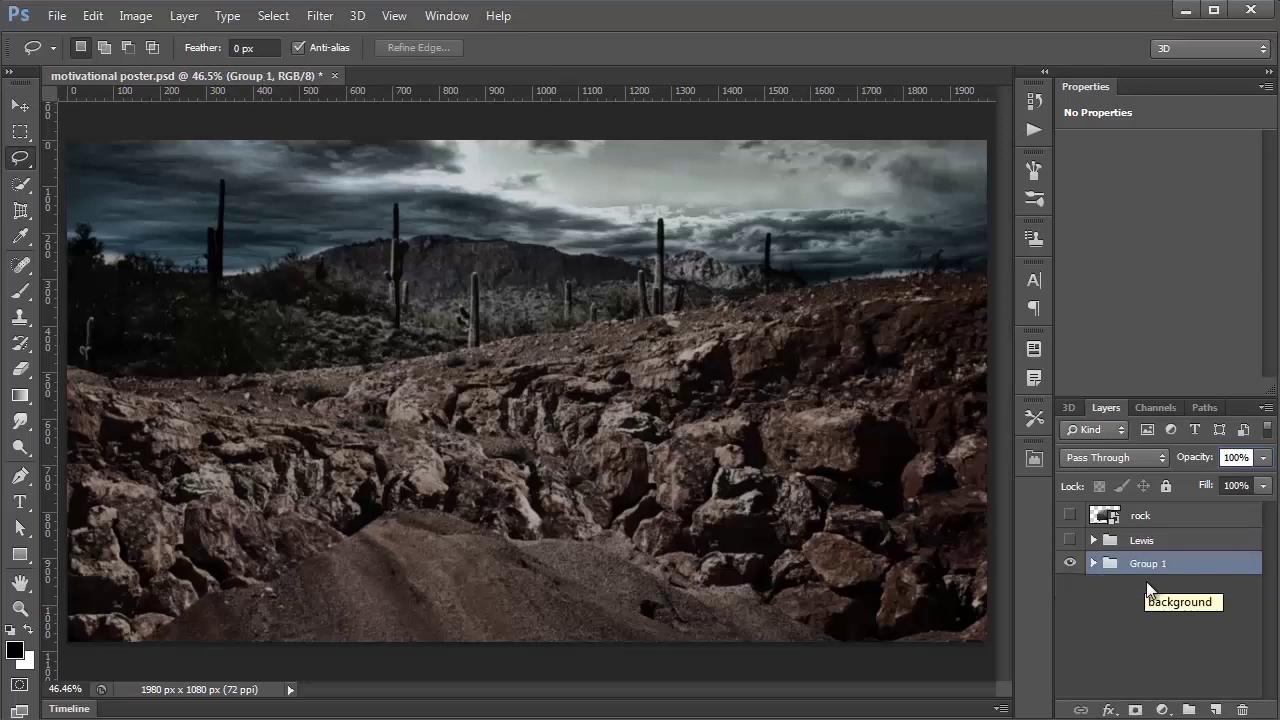
double_click(1160, 563)
type("back")
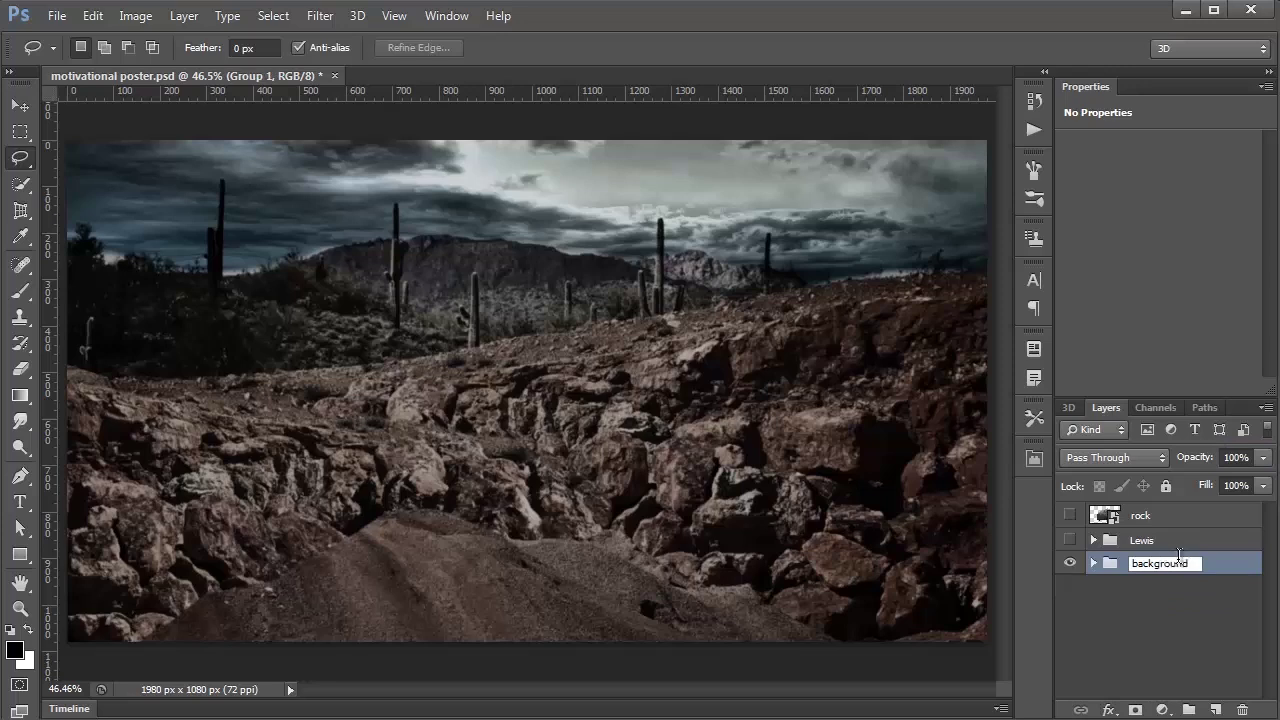
type("ground")
key("Return")
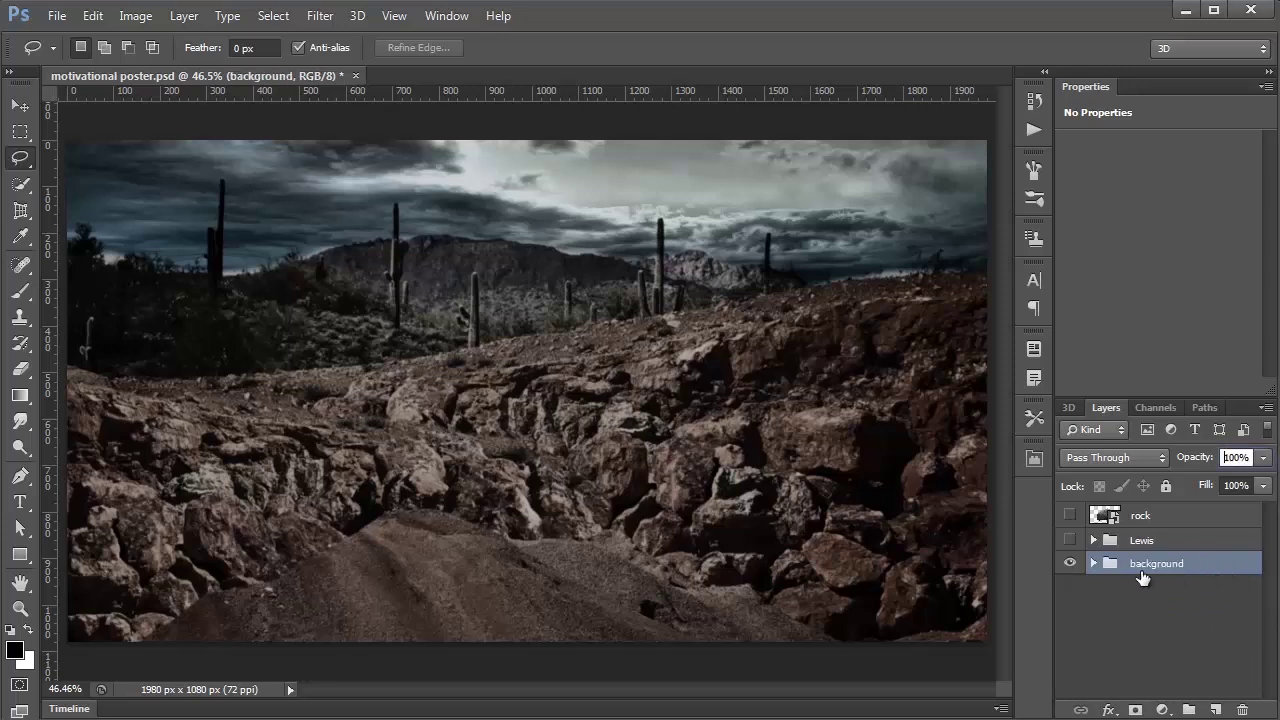
Compare the scene with and without the desert group, the sky group and the whole combined background.
left_click(1093, 563)
left_click(1070, 609)
left_click(1070, 609)
left_click(1070, 610)
left_click(1070, 610)
left_click(1068, 587)
left_click(1068, 587)
left_click(1069, 564)
left_click(1069, 564)
left_click(1069, 564)
left_click(1069, 564)
left_click(1093, 563)
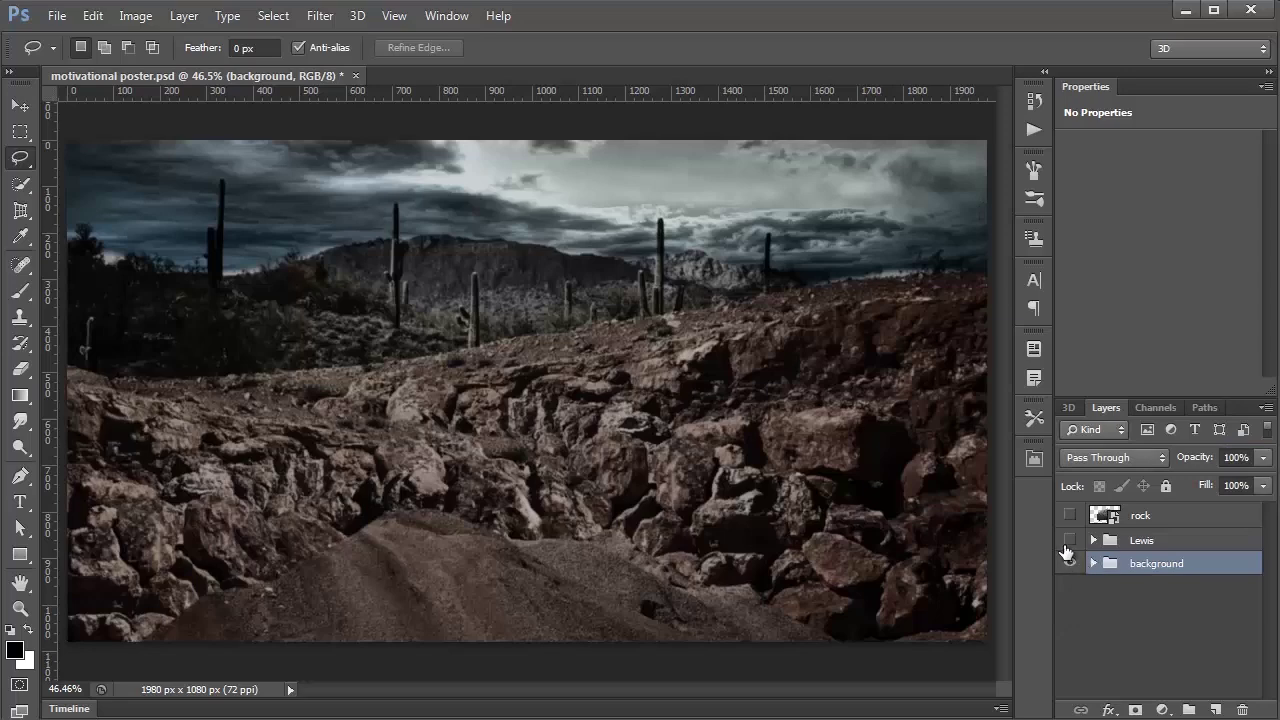
Show the athlete's group over the background and check how its adjustments affect the scene behind him.
left_click(1068, 541)
left_click(1068, 541)
left_click(1068, 541)
left_click(1093, 540)
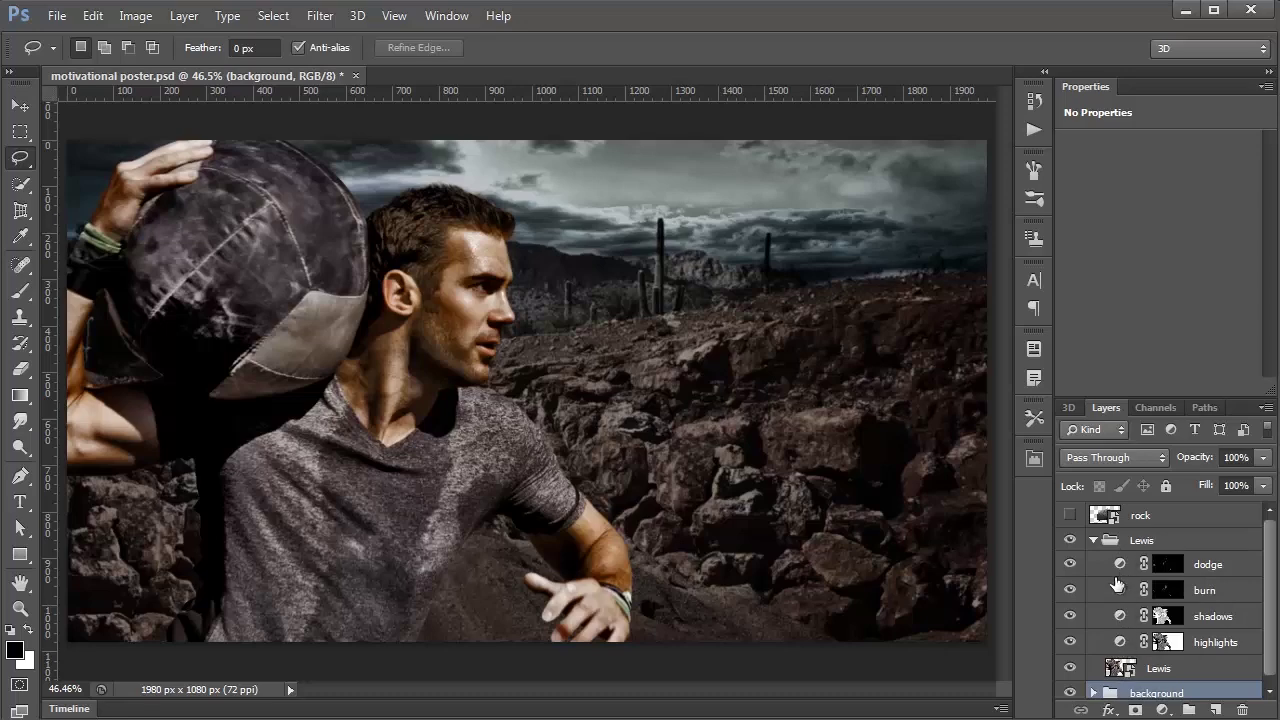
left_click(1069, 540)
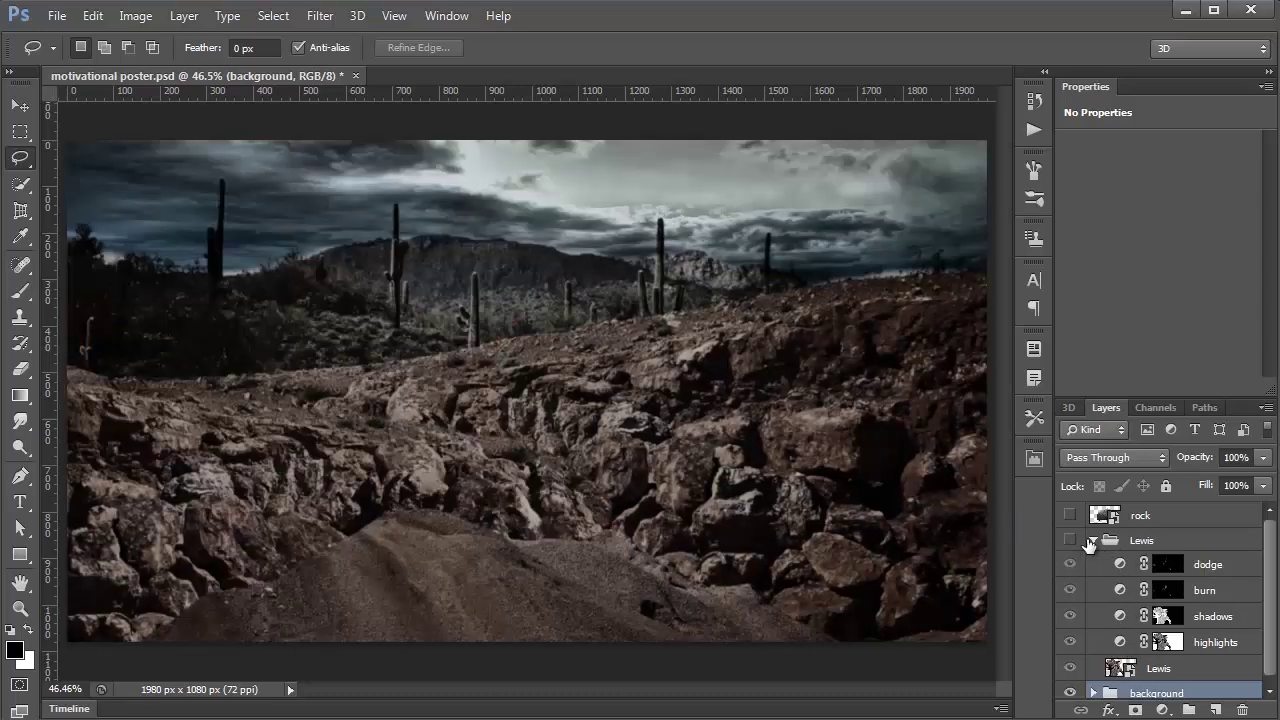
left_click(1070, 541)
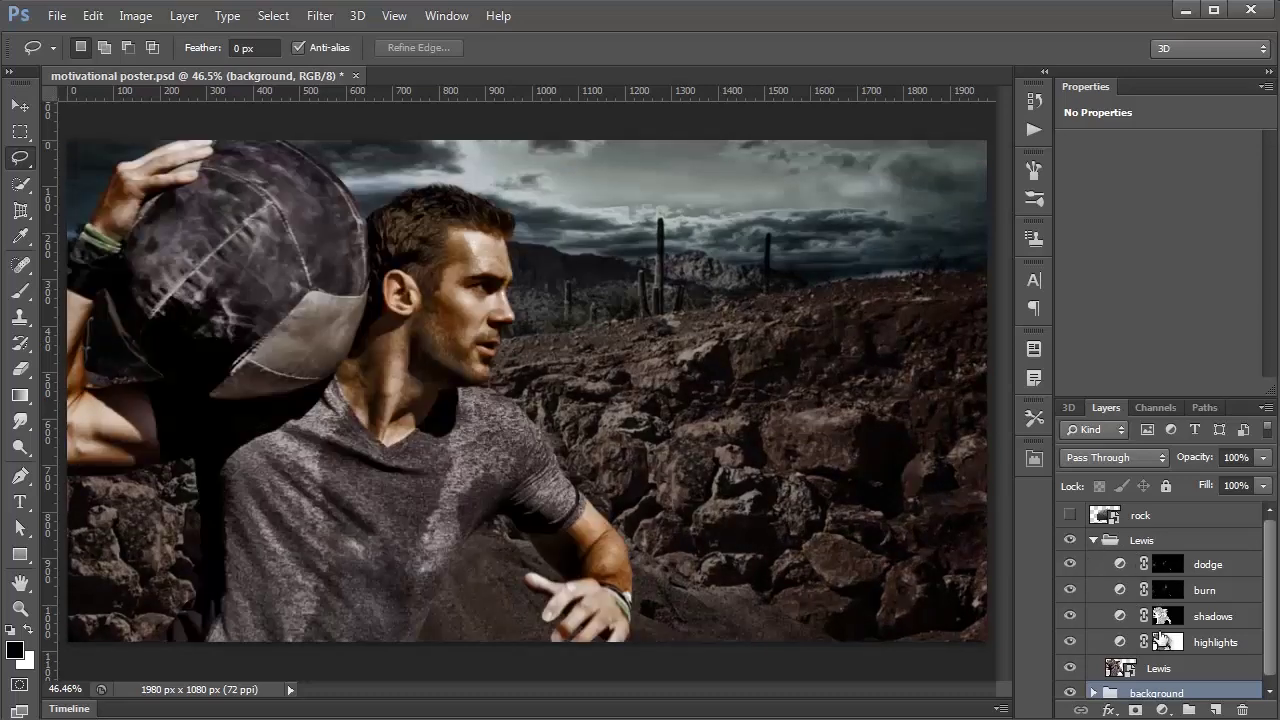
Clip the highlights, shadows, burn and dodge adjustments to the athlete layer, and compare the background with and without his group.
left_click(1128, 678)
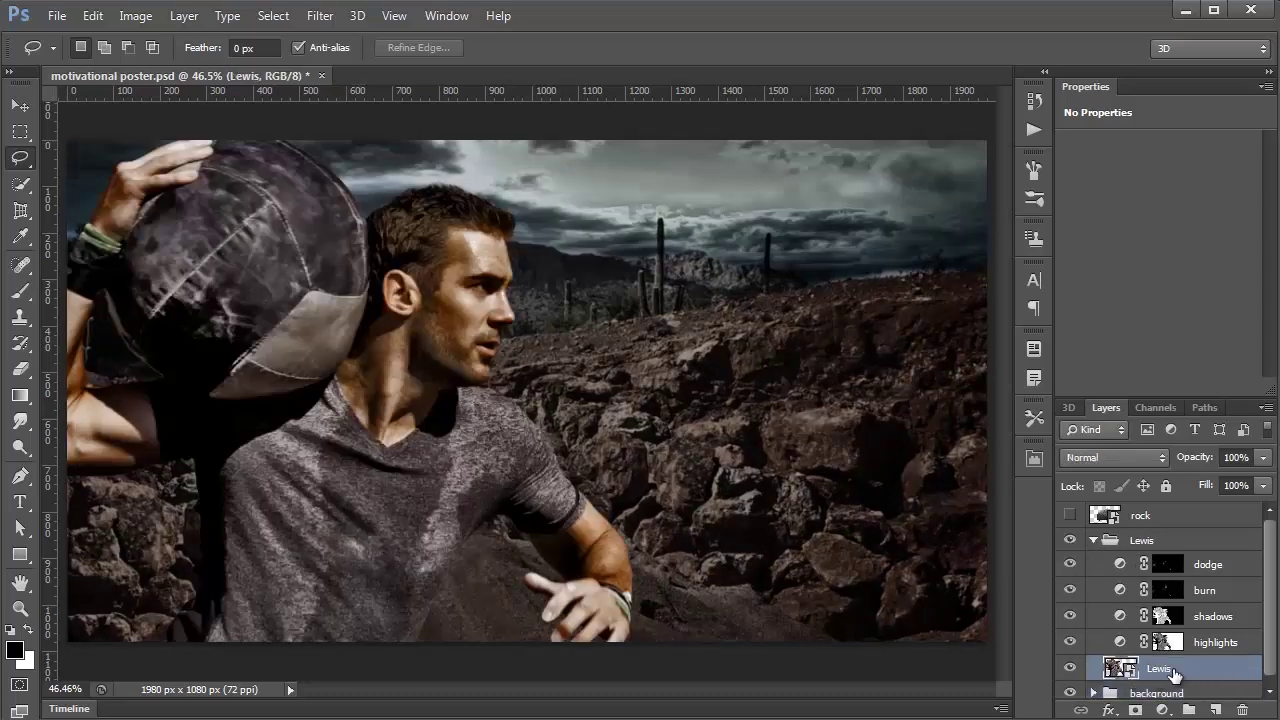
left_click(1100, 655, "alt")
left_click(1100, 629, "alt")
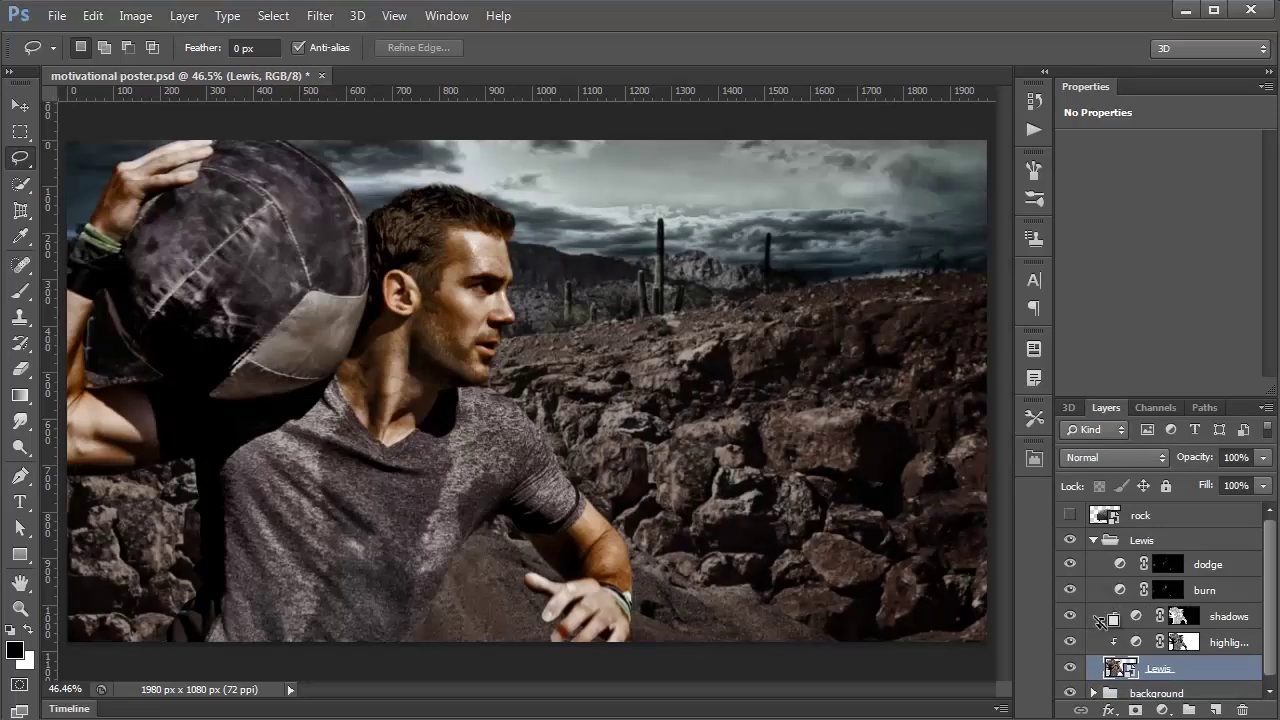
left_click(1100, 603, "alt")
left_click(1100, 577, "alt")
left_click(1070, 541)
left_click(1070, 541)
left_click(1070, 541)
left_click(1070, 541)
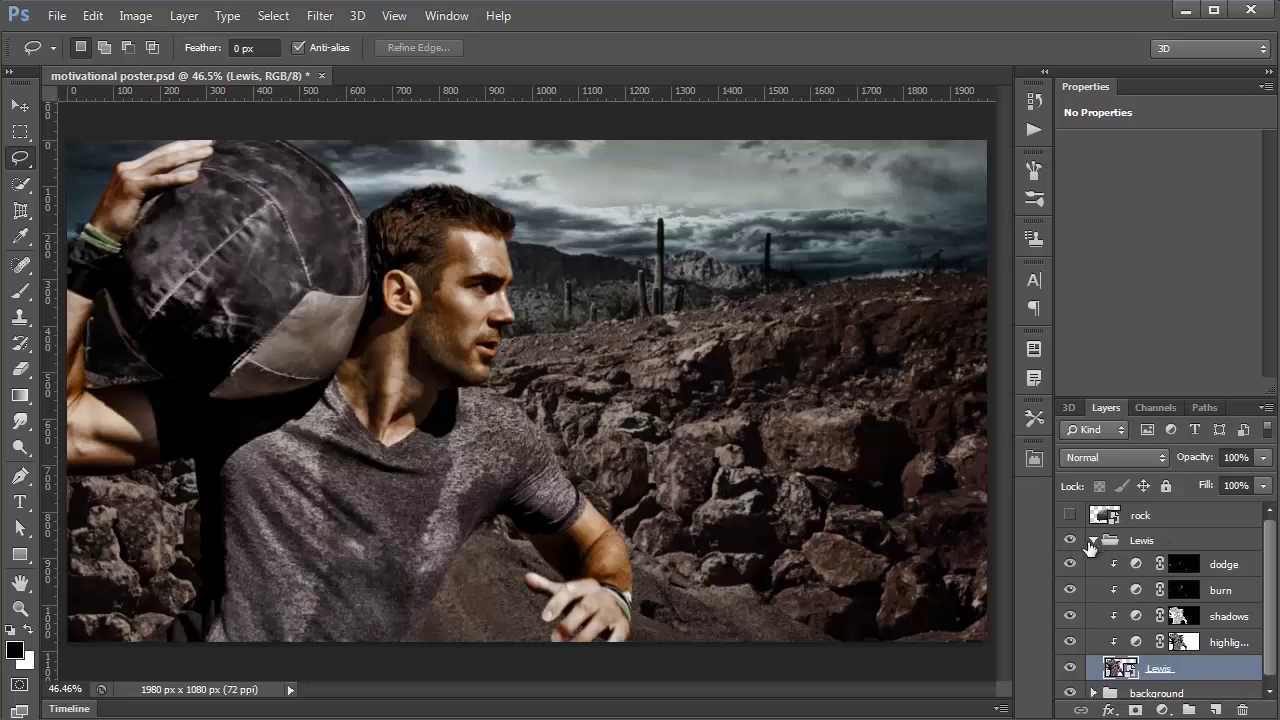
left_click(1093, 540)
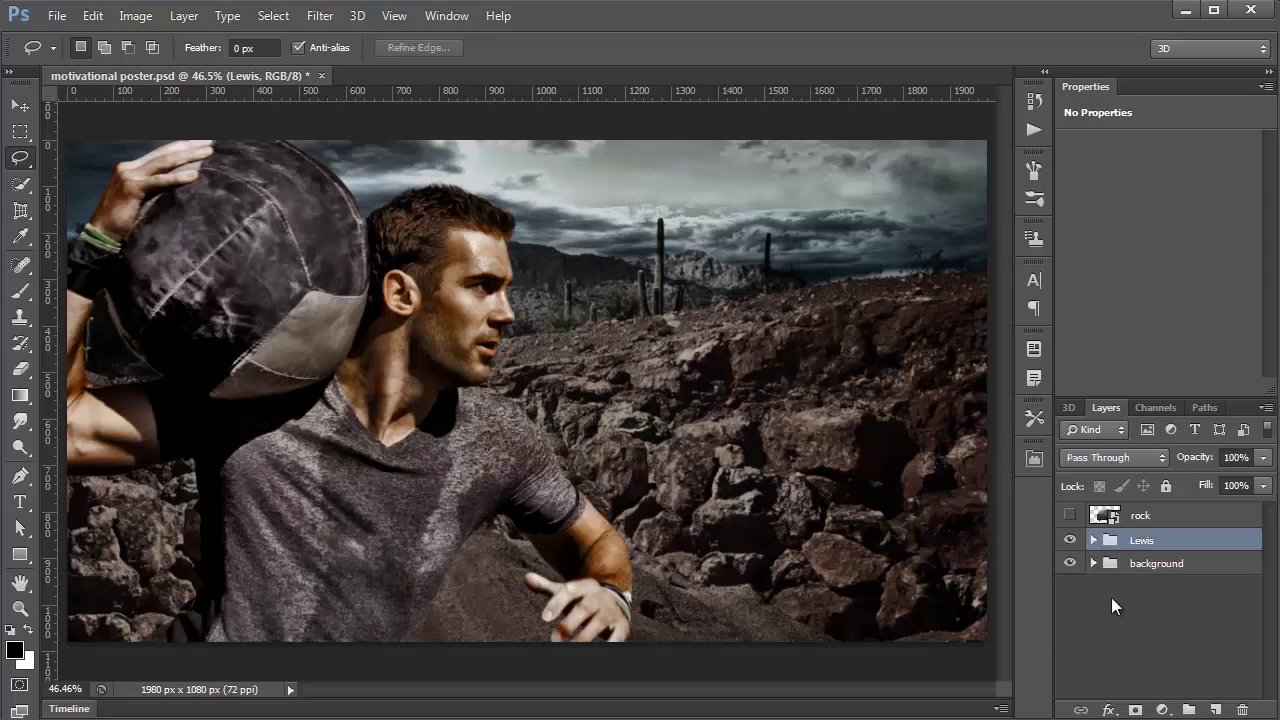
Show the rock layer and start transforming it, moving the rock up over the athlete's medicine ball.
left_click(1137, 515)
left_click(1070, 515)
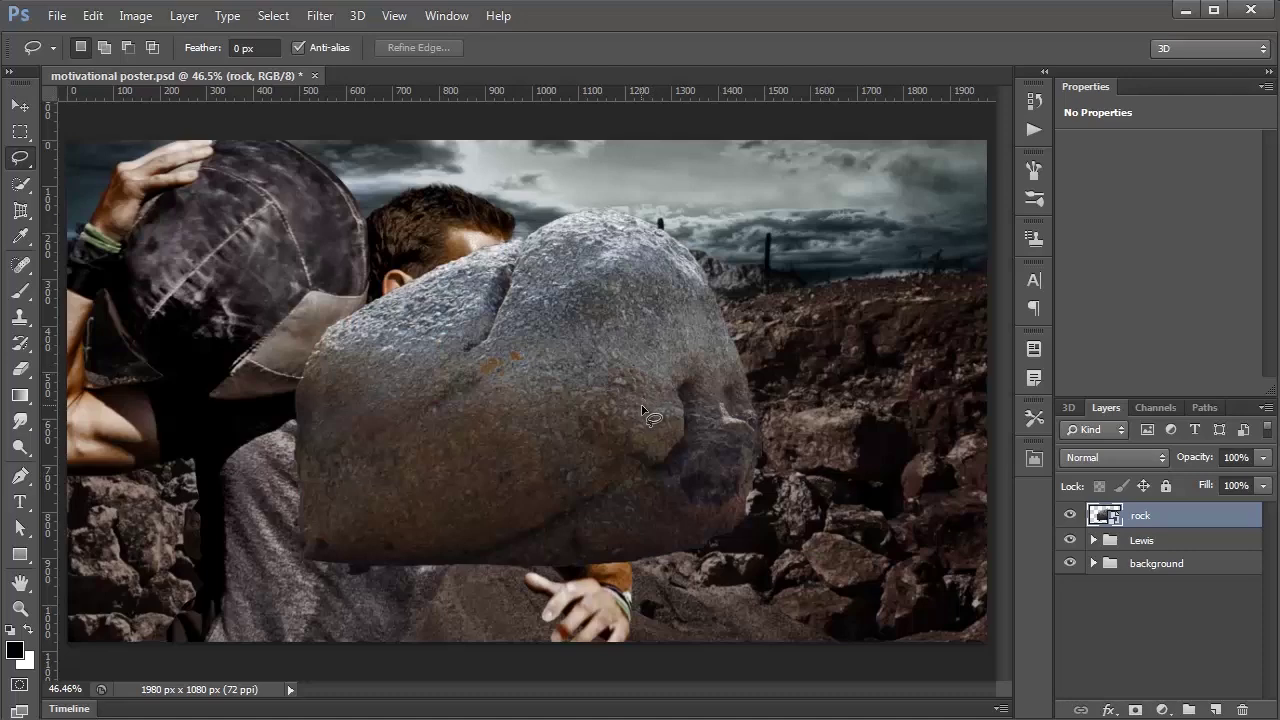
key("ctrl+t")
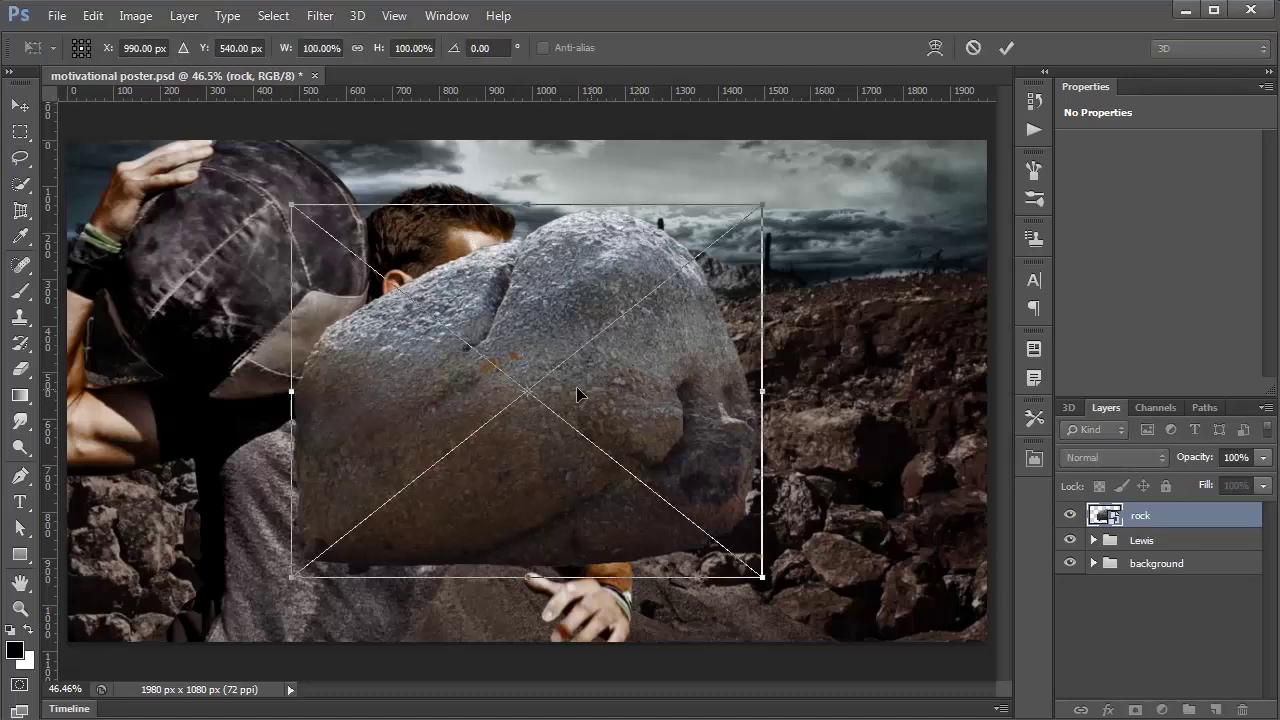
left_click_drag(610, 364, 461, 267)
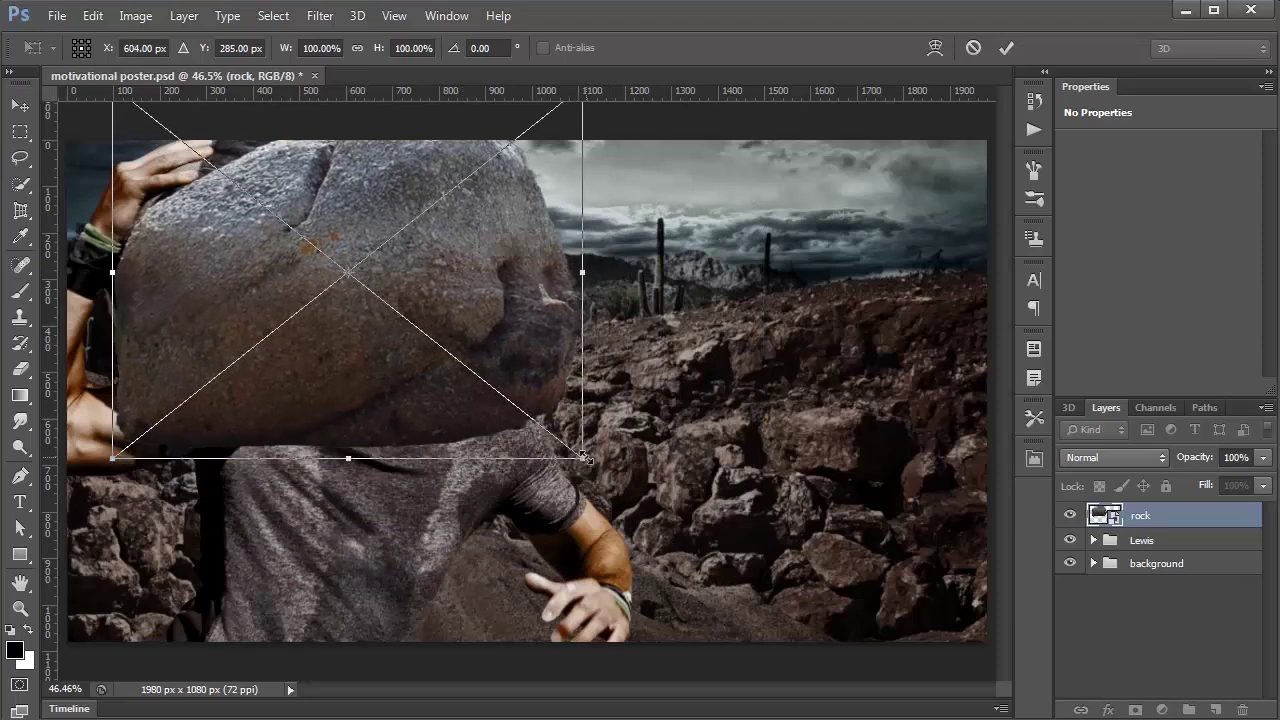
Scale the rock to about 67% width and 78% height and position it over the medicine ball.
left_click_drag(583, 459, 504, 396)
mouse_move(420, 255)
left_mouse_down()
mouse_move(405, 284)
mouse_move(440, 258)
mouse_move(391, 285)
mouse_move(419, 267)
mouse_move(404, 264)
left_mouse_up()
left_click_drag(500, 261, 428, 261)
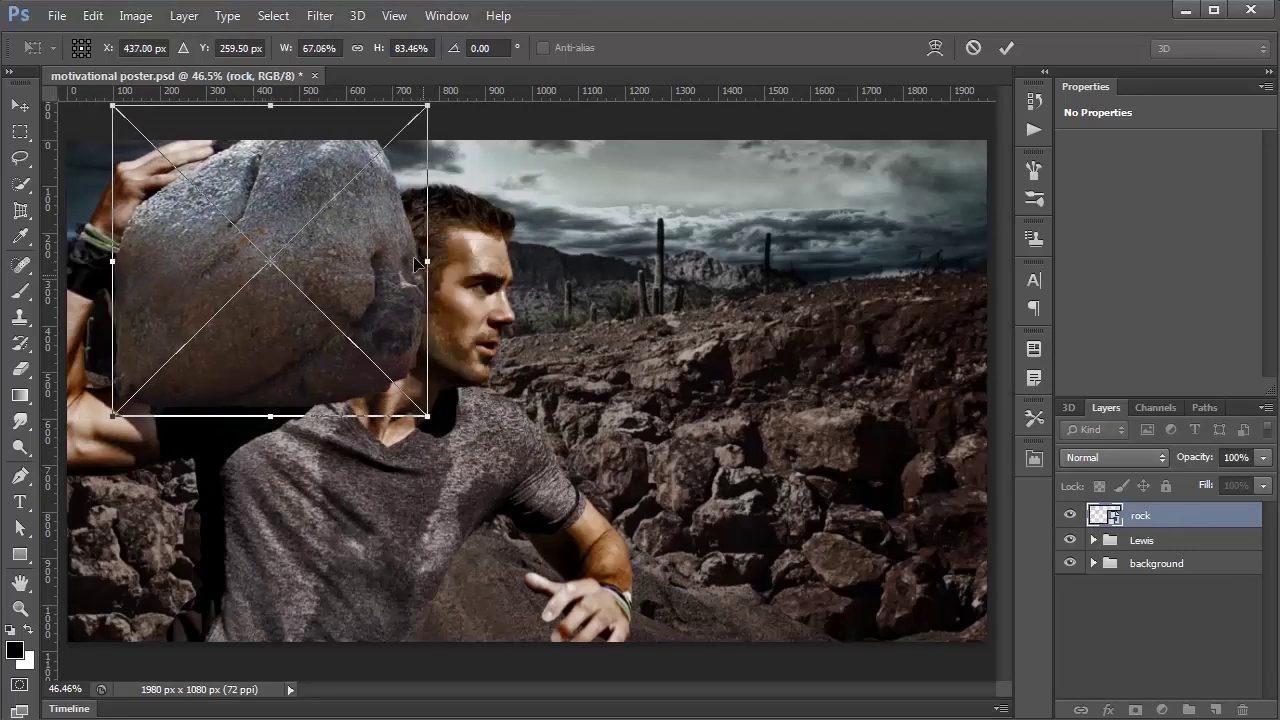
left_click_drag(269, 110, 269, 120)
left_click_drag(291, 179, 251, 173)
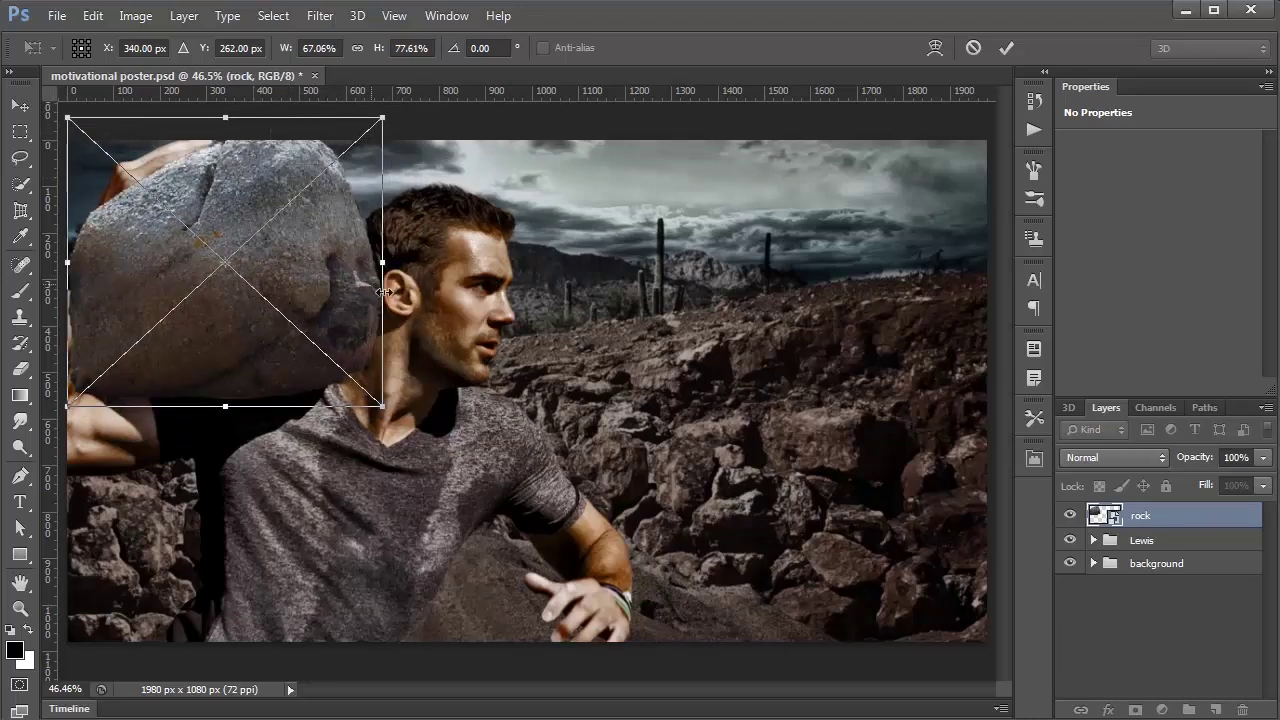
left_click_drag(253, 355, 262, 356)
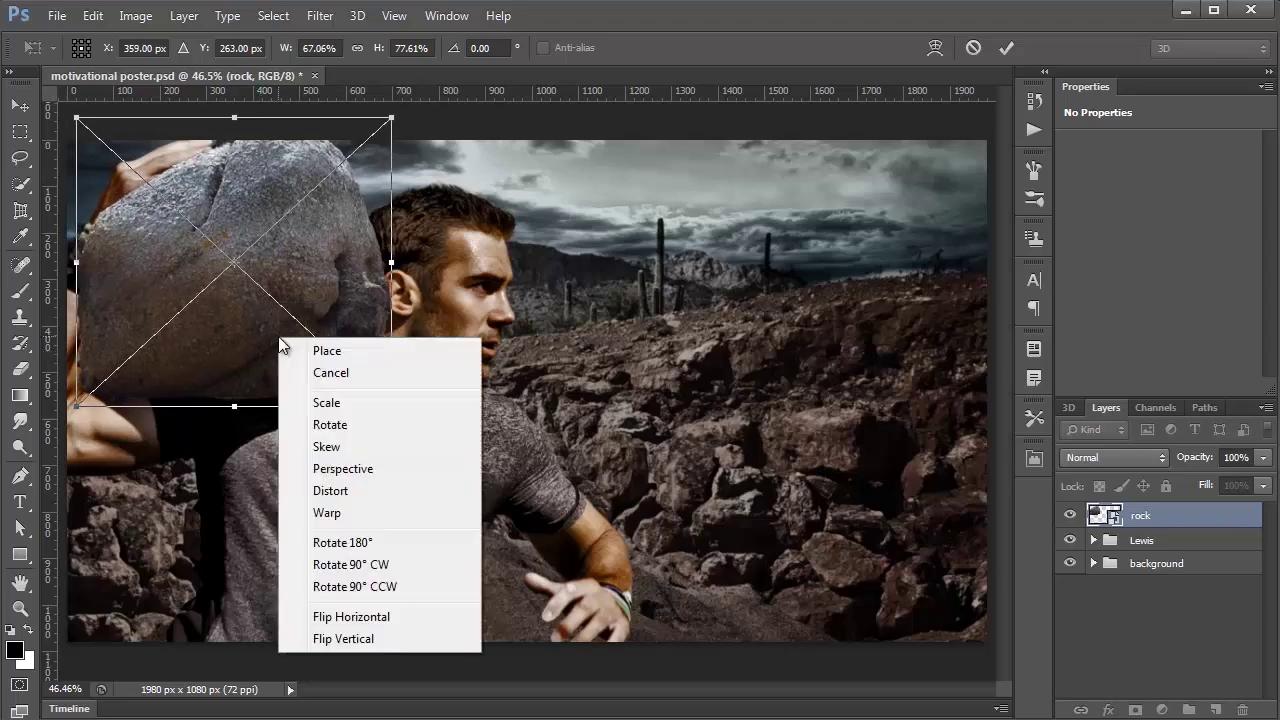
Warp the rock's corners and sides inward so its outline follows the round shape of the medicine ball.
left_click(352, 517)
left_click_drag(391, 407, 330, 418)
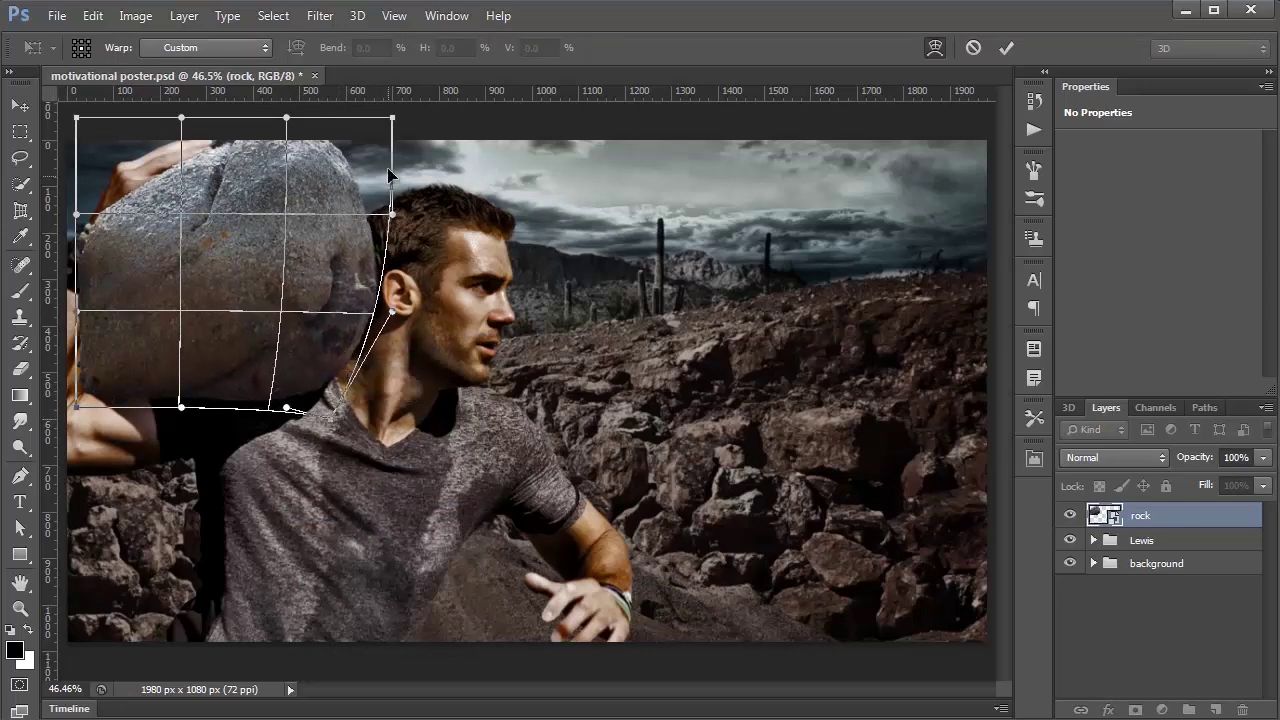
mouse_move(393, 117)
left_mouse_down()
mouse_move(355, 105)
mouse_move(384, 137)
left_mouse_up()
left_click_drag(393, 214, 394, 205)
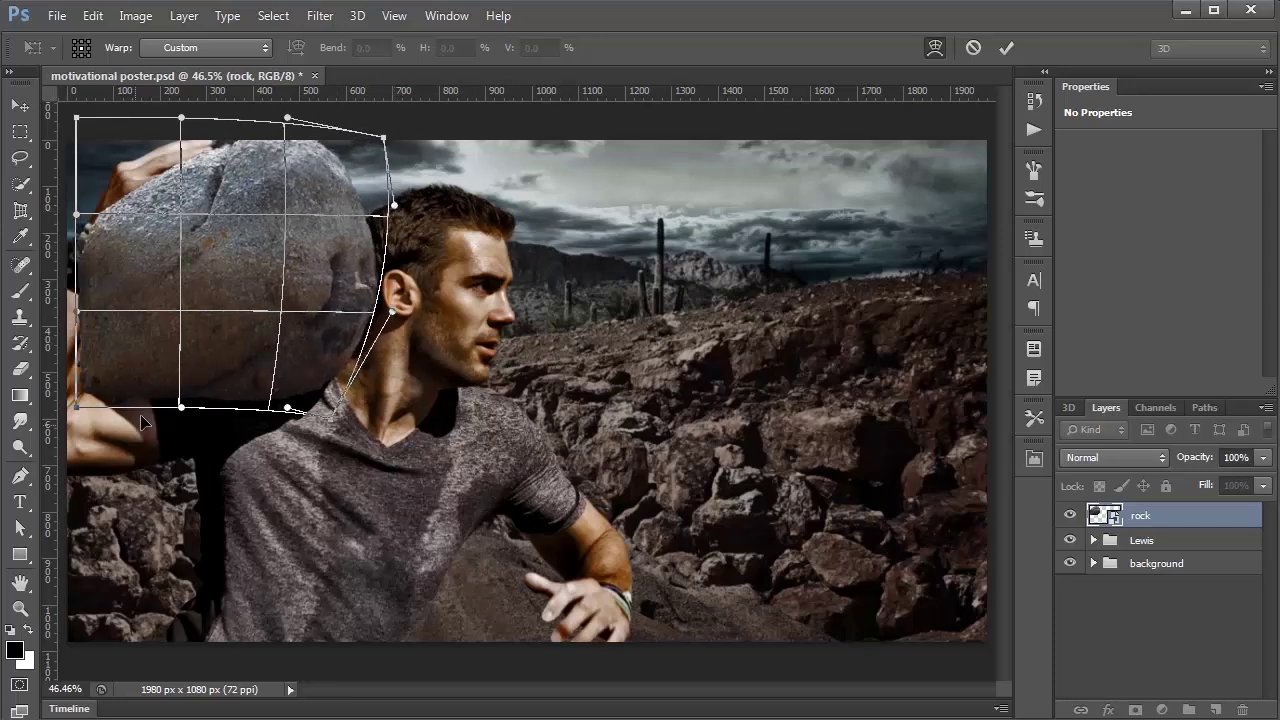
mouse_move(183, 415)
left_mouse_down()
mouse_move(177, 392)
mouse_move(164, 412)
left_mouse_up()
left_click_drag(76, 408, 101, 403)
left_click_drag(93, 232, 98, 232)
left_click_drag(180, 115, 186, 120)
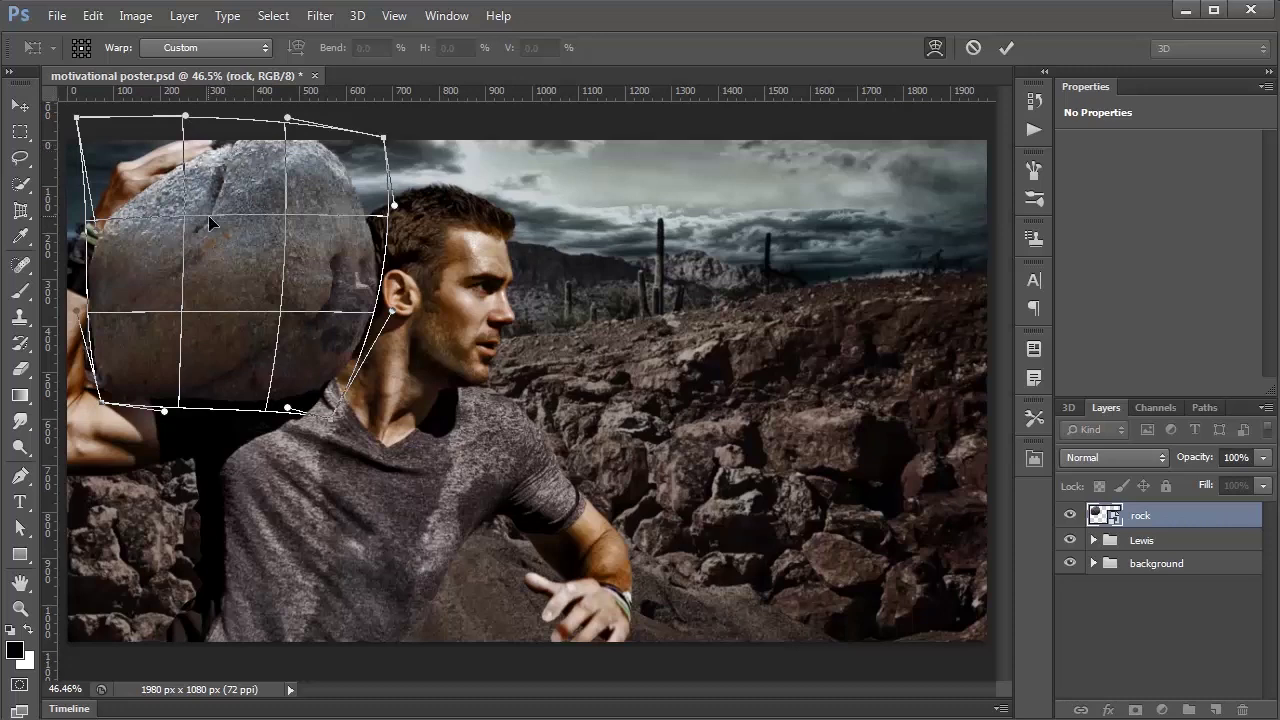
Pull the rock's upper crack toward the fingers, push its upper corner near the head outward, and apply the warp.
left_click_drag(232, 146, 202, 160)
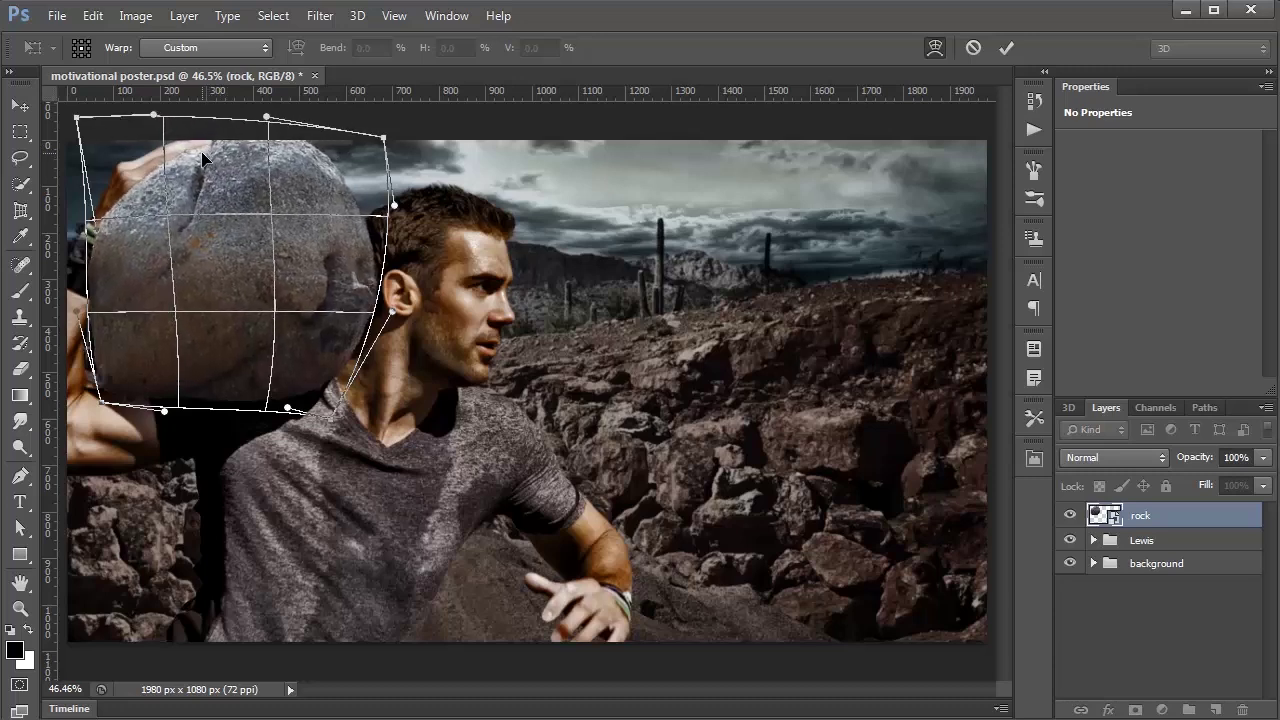
left_click_drag(201, 156, 199, 155)
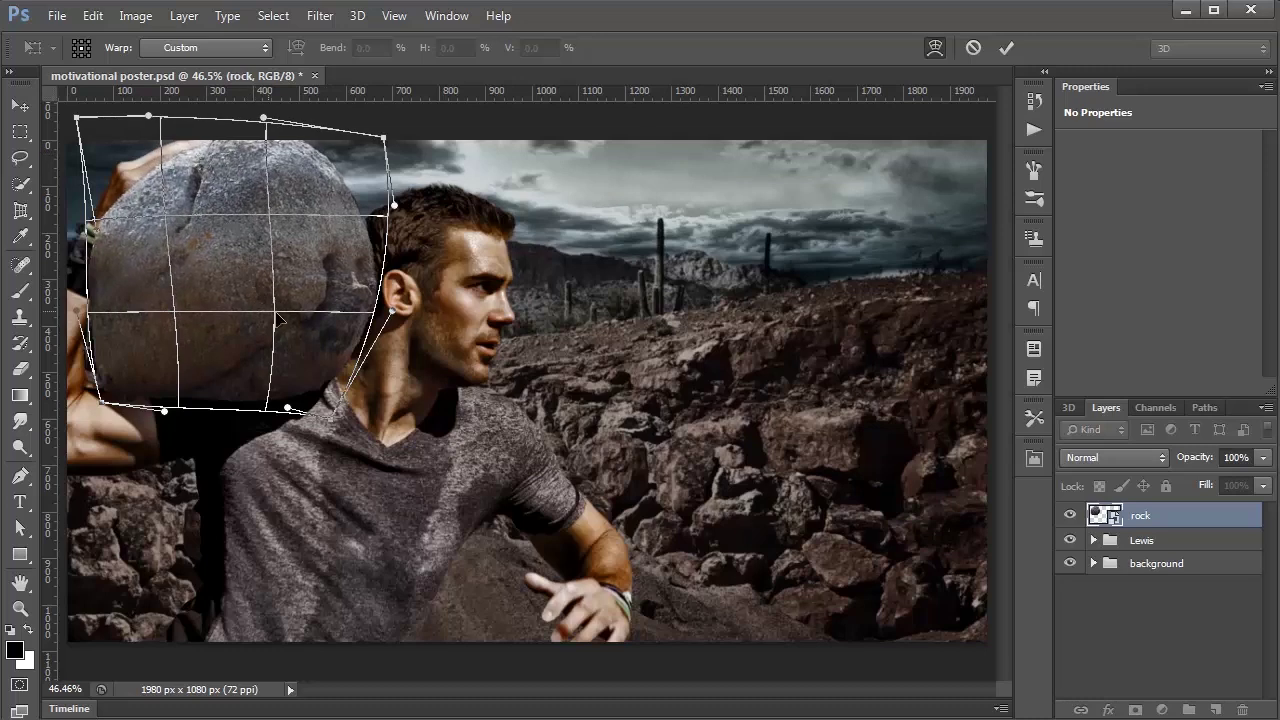
left_click_drag(388, 145, 409, 122)
left_click_drag(395, 207, 390, 176)
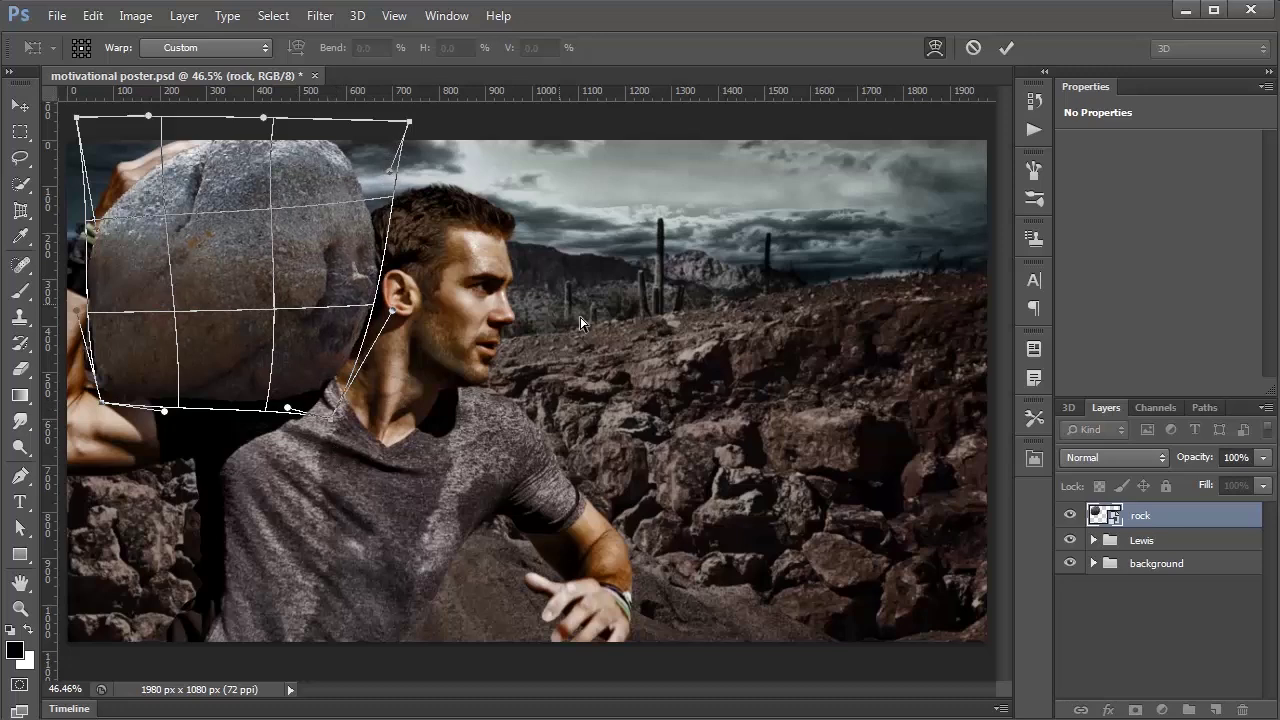
key("Return")
key("l")
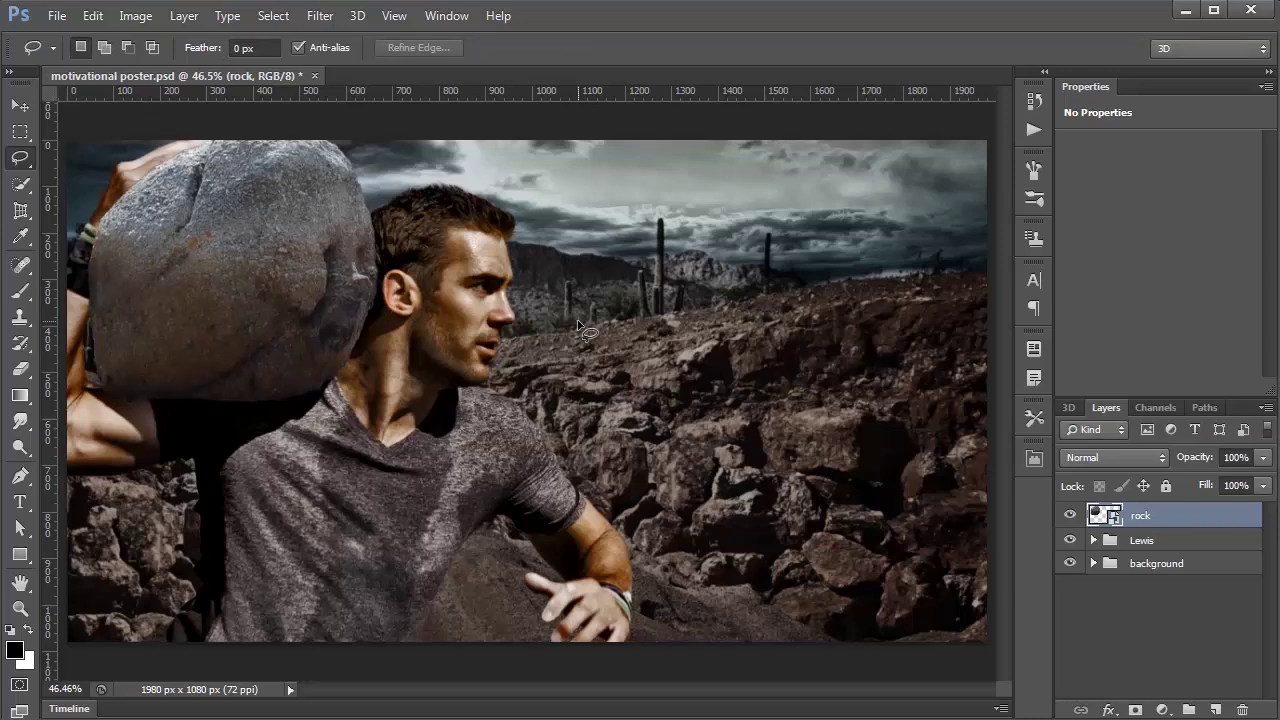
Add a black layer mask to the rock layer and set the brush to 100% opacity and 100% flow.
left_click(1135, 709)
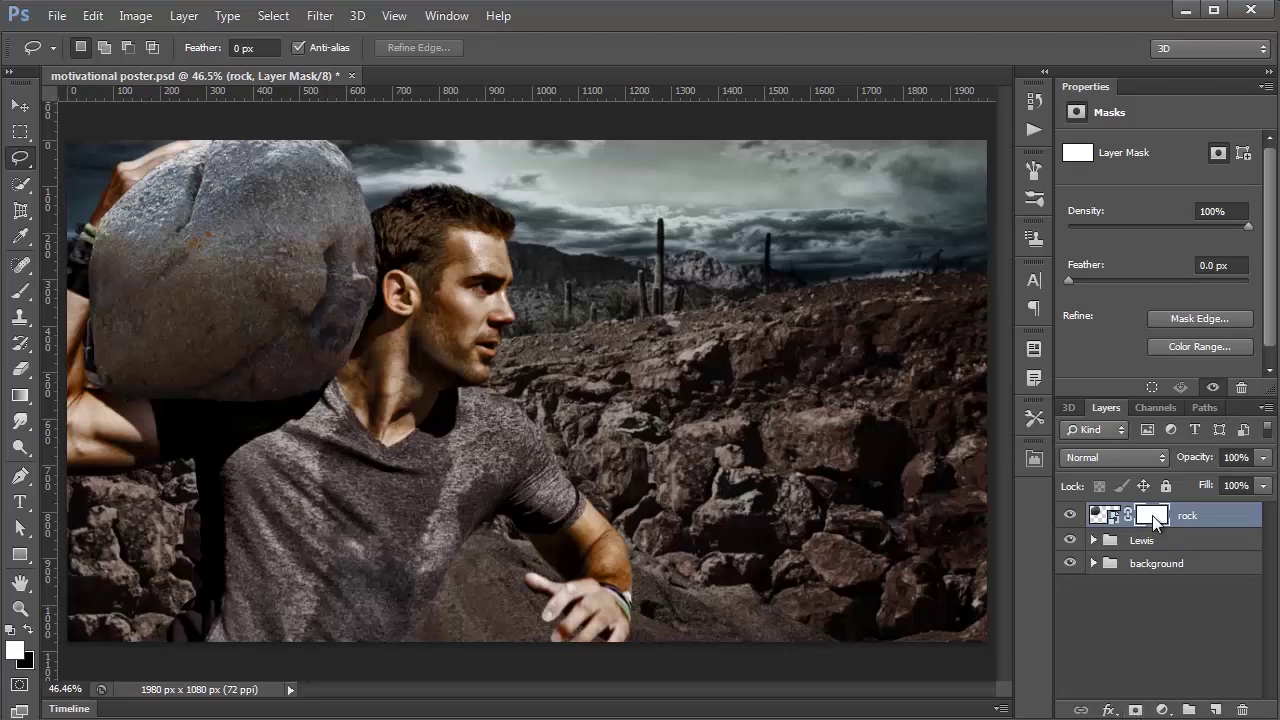
key("ctrl+i")
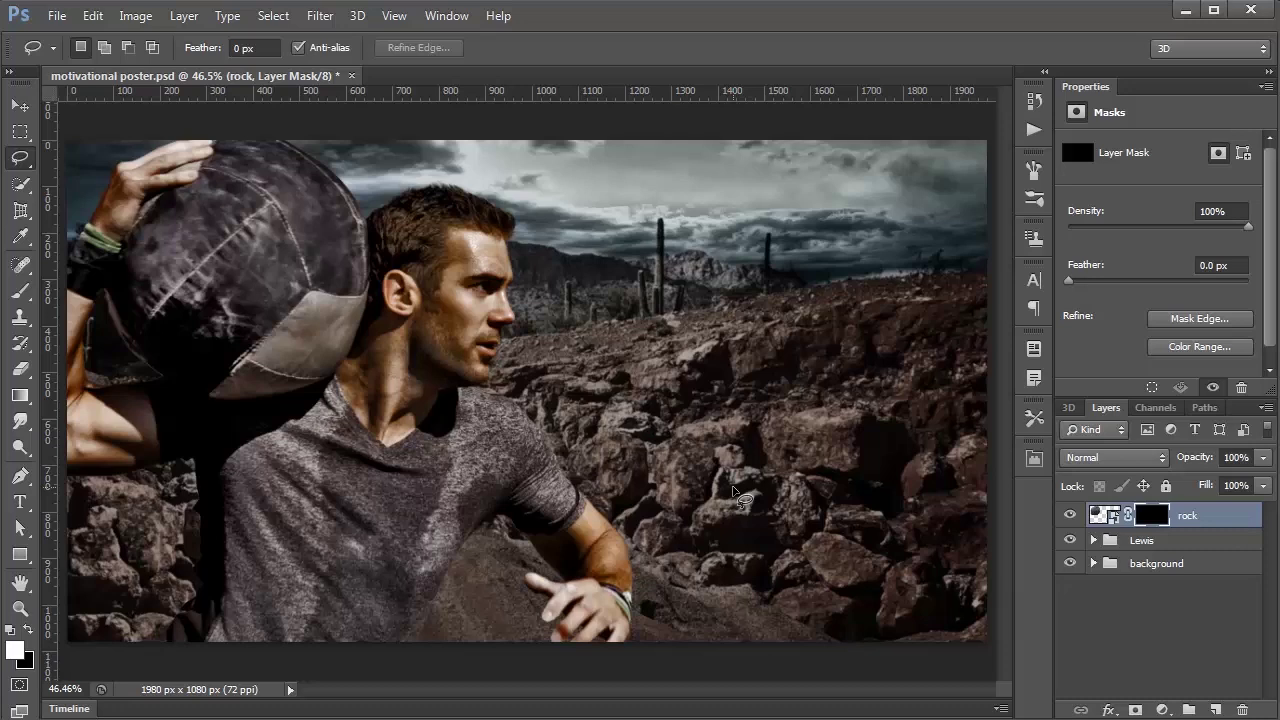
left_click(19, 290)
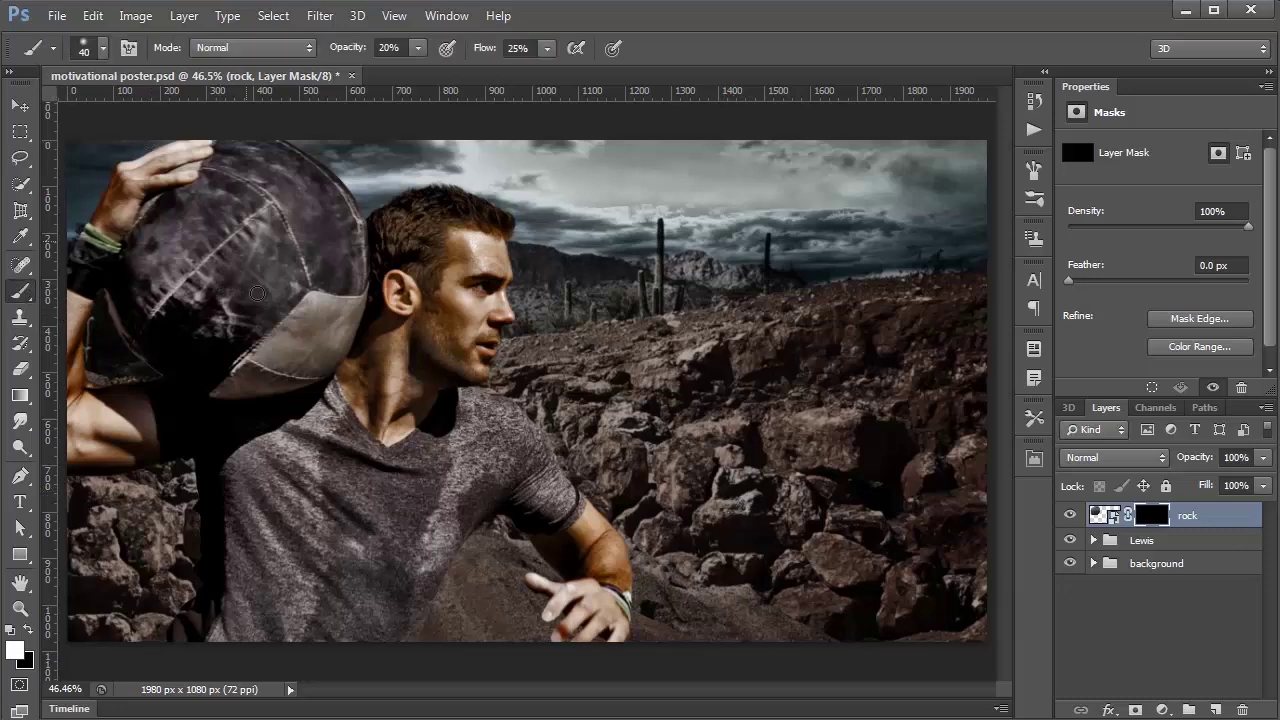
left_click(418, 48)
left_click_drag(421, 72, 706, 79)
left_click(547, 48)
Paint white on the rock's mask with a 70 px brush to reveal the rock over most of the ball.
left_click(181, 302)
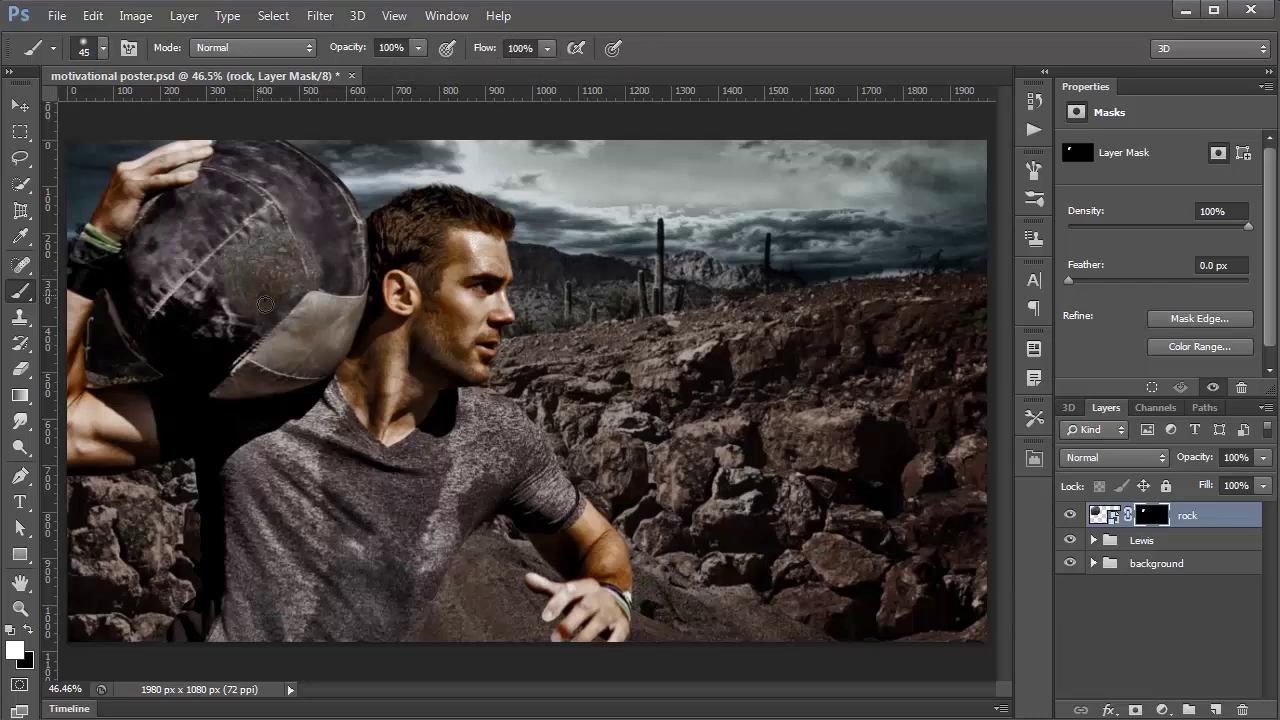
left_click(104, 48)
left_click(139, 205)
left_click(320, 245)
mouse_move(270, 212)
left_mouse_down()
mouse_move(316, 262)
mouse_move(340, 262)
mouse_move(355, 238)
mouse_move(322, 176)
mouse_move(342, 205)
mouse_move(350, 195)
mouse_move(340, 205)
mouse_move(324, 177)
mouse_move(255, 150)
mouse_move(341, 168)
mouse_move(362, 198)
mouse_move(338, 352)
mouse_move(290, 388)
mouse_move(223, 395)
mouse_move(178, 378)
mouse_move(126, 300)
mouse_move(141, 256)
mouse_move(133, 311)
left_mouse_up()
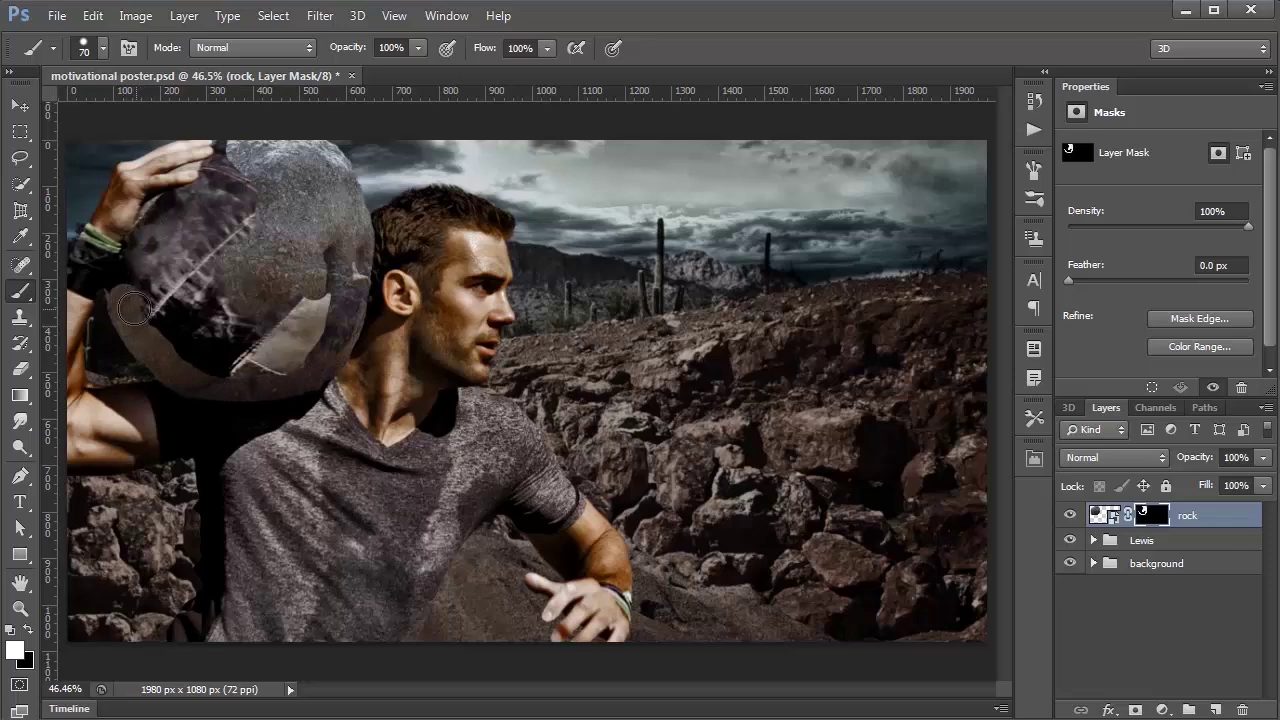
mouse_move(244, 364)
left_mouse_down()
mouse_move(286, 316)
mouse_move(310, 313)
mouse_move(331, 277)
mouse_move(257, 337)
mouse_move(231, 340)
mouse_move(213, 305)
mouse_move(180, 315)
mouse_move(200, 276)
mouse_move(232, 266)
mouse_move(250, 226)
mouse_move(241, 156)
mouse_move(186, 254)
mouse_move(195, 205)
left_mouse_up()
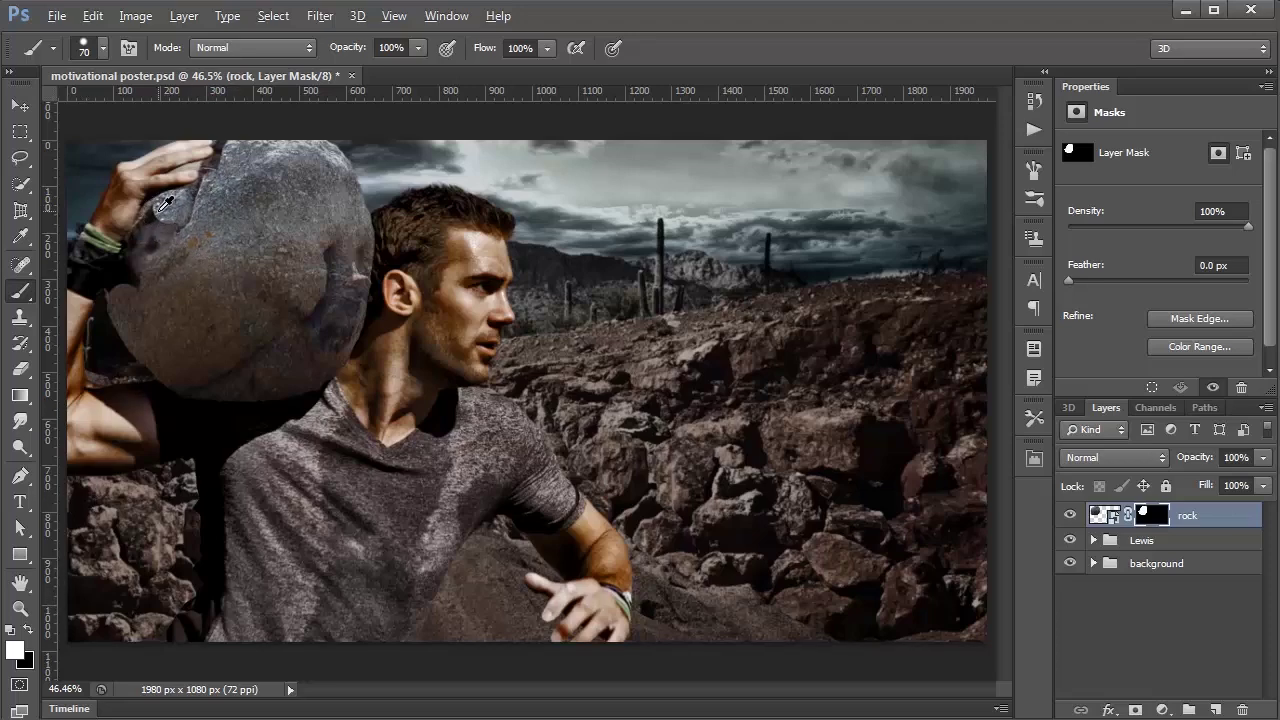
Switch to a soft brush and reveal the rock on its mask beside the athlete's wrist.
scroll(160, 228, "up", 3)
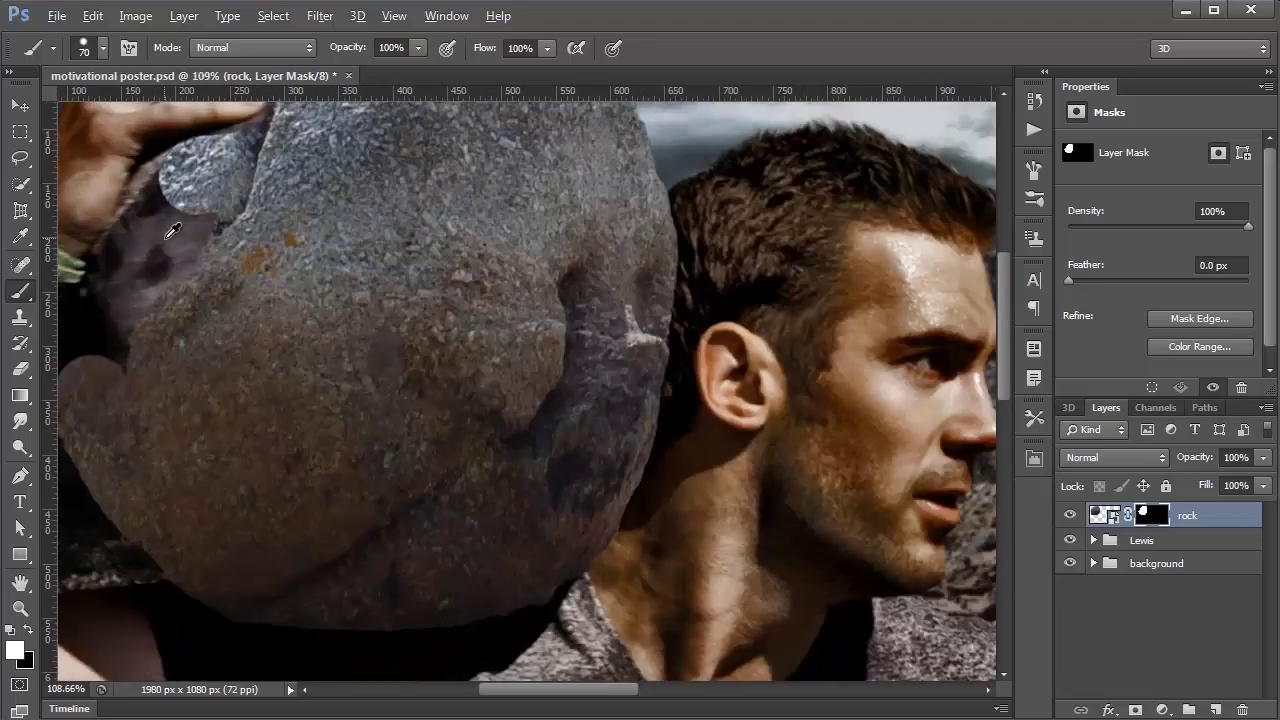
mouse_move(170, 232)
left_mouse_down()
mouse_move(317, 360)
mouse_move(399, 356)
mouse_move(437, 314)
left_mouse_up()
scroll(317, 360, "up", 3)
mouse_move(560, 350)
left_mouse_down()
mouse_move(494, 450)
mouse_move(400, 530)
mouse_move(440, 600)
mouse_move(360, 560)
mouse_move(371, 576)
mouse_move(335, 625)
mouse_move(335, 535)
left_mouse_up()
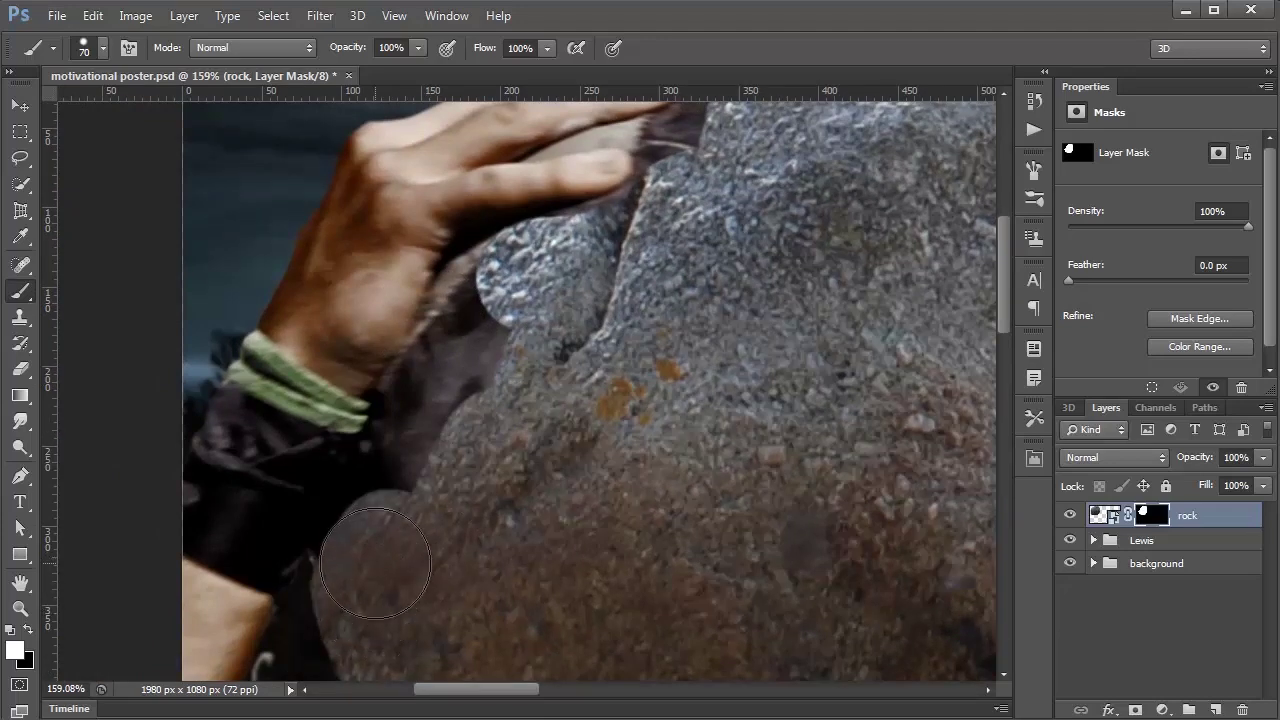
left_click(102, 47)
left_click(140, 203)
left_click_drag(485, 380, 465, 463)
Reduce the brush to 30 px and reveal the rock's edge from the wristband up to the palm.
key("bracketleft")
key("bracketleft")
key("bracketleft")
key("bracketleft")
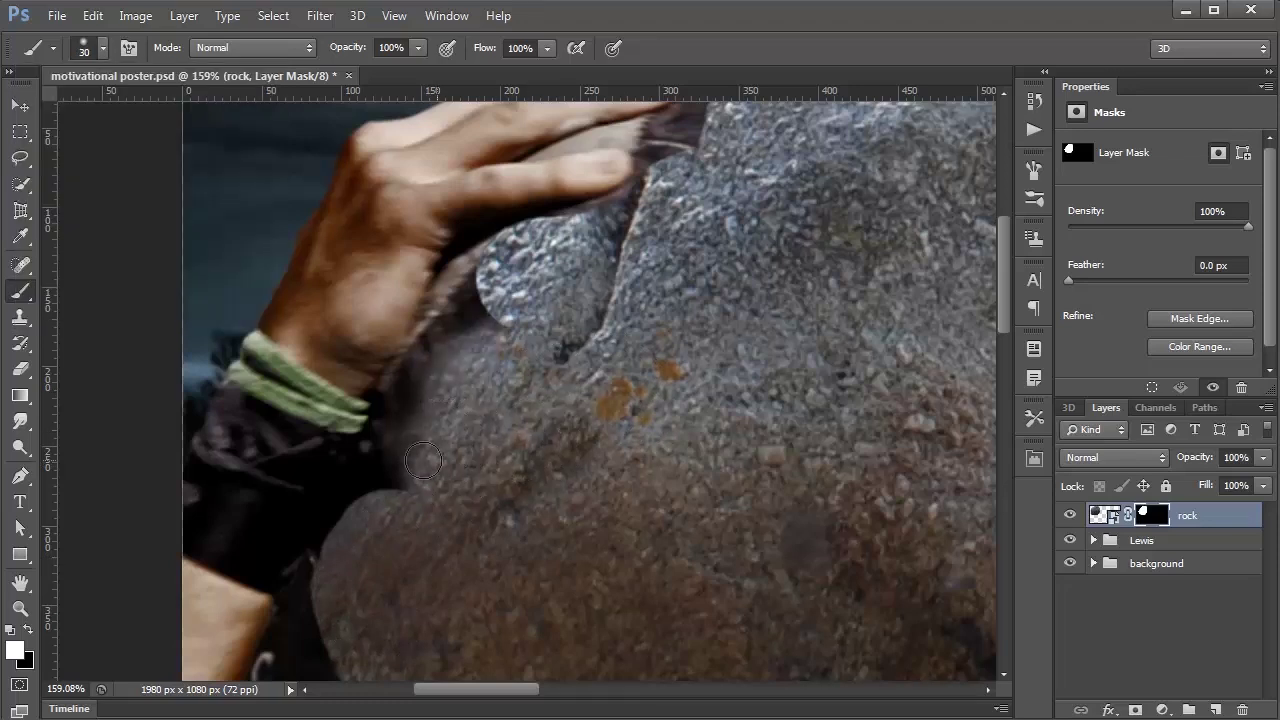
left_click_drag(423, 460, 369, 532)
mouse_move(382, 482)
left_mouse_down()
mouse_move(321, 563)
mouse_move(347, 503)
mouse_move(319, 576)
mouse_move(386, 408)
mouse_move(395, 396)
mouse_move(380, 478)
mouse_move(446, 359)
mouse_move(457, 325)
mouse_move(428, 339)
mouse_move(404, 382)
mouse_move(450, 274)
mouse_move(518, 232)
mouse_move(640, 206)
mouse_move(452, 296)
mouse_move(483, 345)
mouse_move(498, 314)
left_mouse_up()
Reveal the rock around and between the athlete's fingers on the mask, finishing with a 6 px brush.
scroll(636, 372, "up", 3)
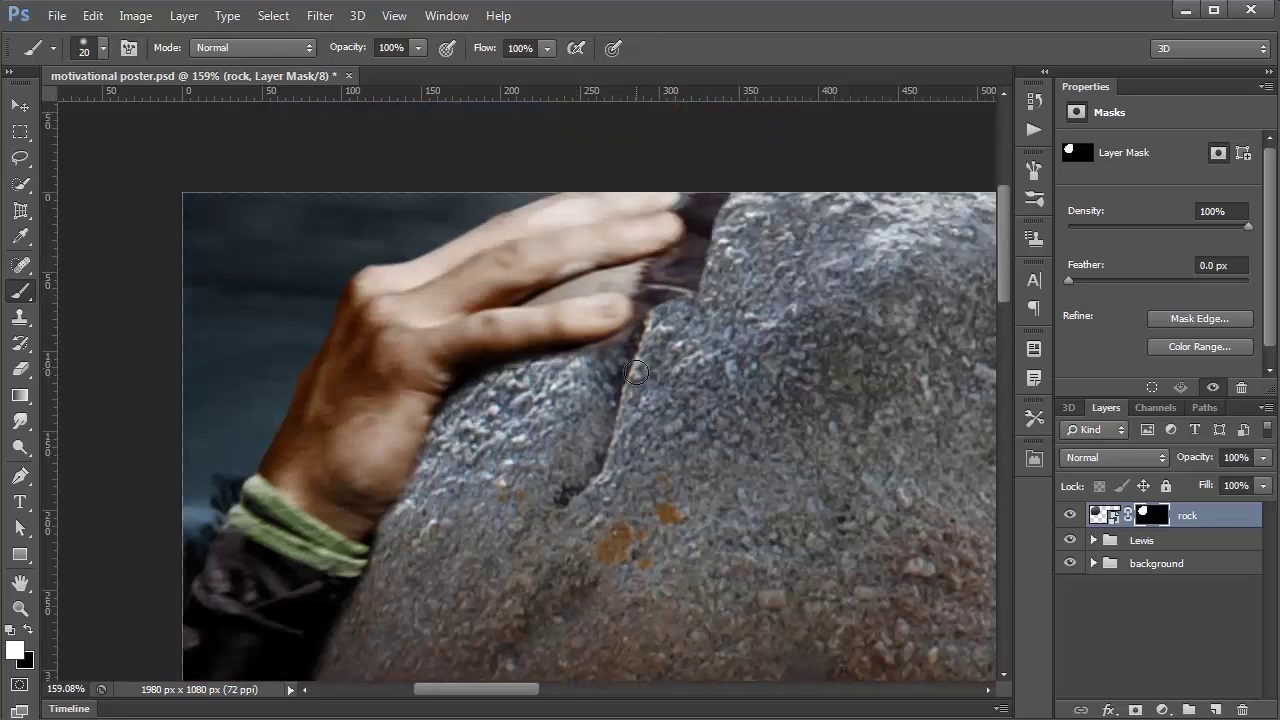
mouse_move(633, 350)
left_mouse_down()
mouse_move(648, 292)
mouse_move(621, 280)
mouse_move(636, 293)
mouse_move(697, 217)
mouse_move(695, 240)
mouse_move(691, 191)
mouse_move(697, 266)
mouse_move(653, 303)
mouse_move(655, 320)
mouse_move(670, 268)
mouse_move(675, 292)
mouse_move(687, 265)
mouse_move(642, 276)
mouse_move(672, 297)
mouse_move(638, 283)
left_mouse_up()
key("bracketright")
key("bracketright")
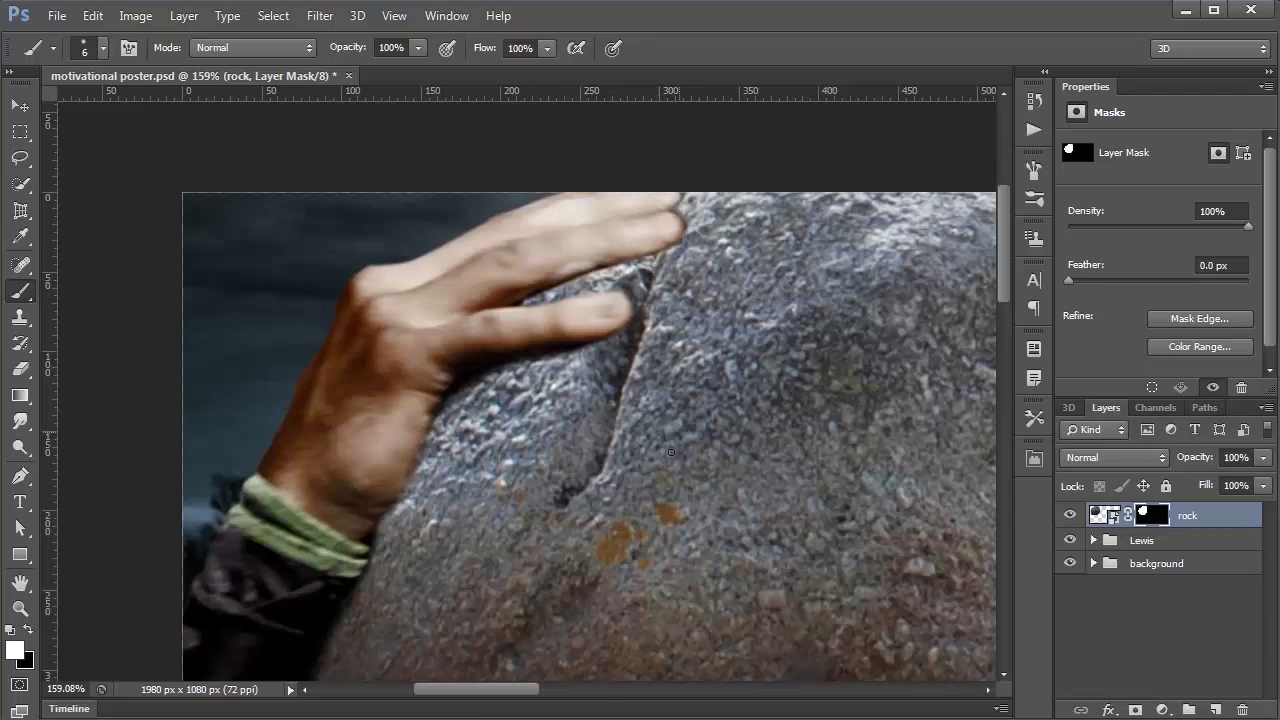
scroll(643, 508, "down", 5)
left_click_drag(564, 465, 447, 259)
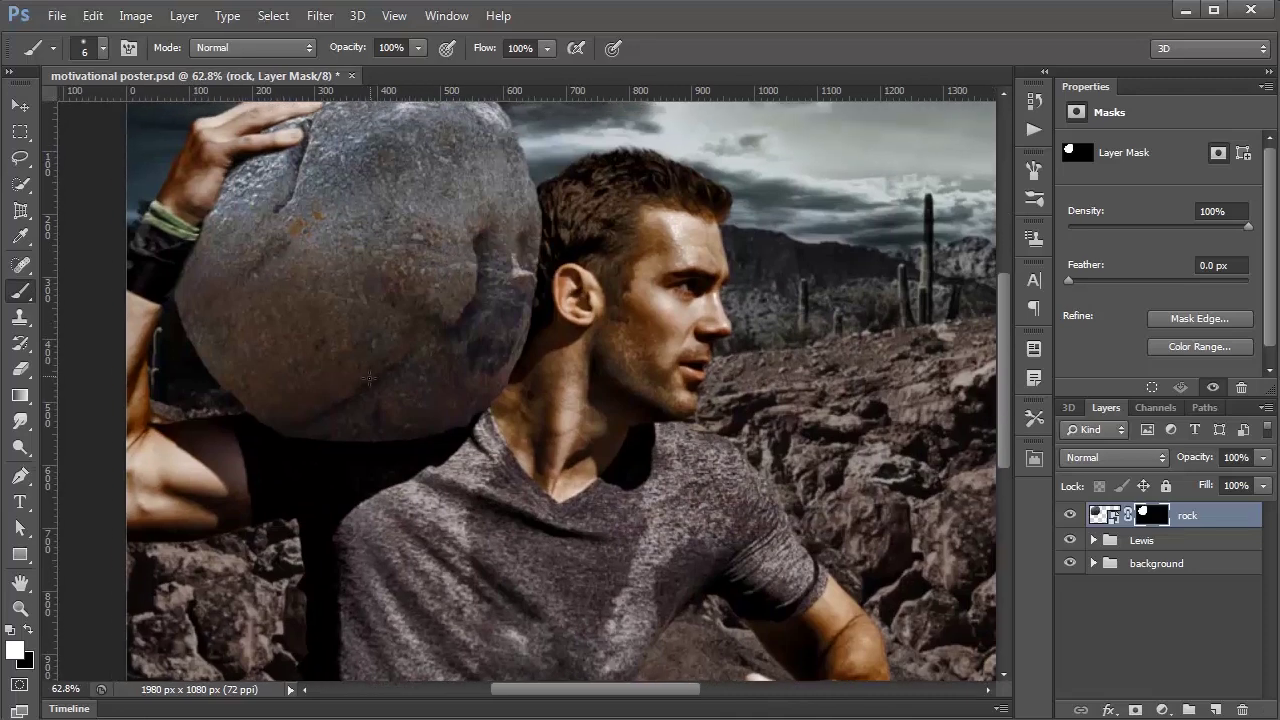
scroll(447, 473, "down", 3)
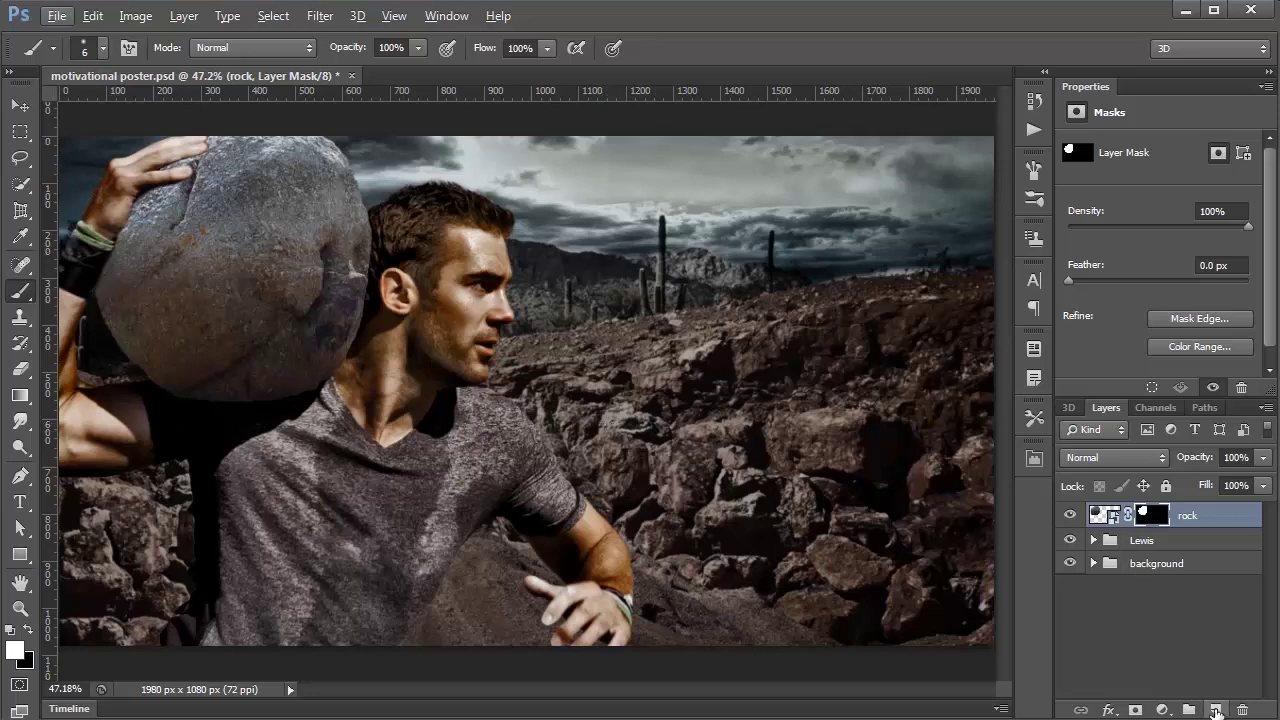
Add a new layer above the rock and paint black shading along the athlete's hand and fingers.
left_click(1215, 709)
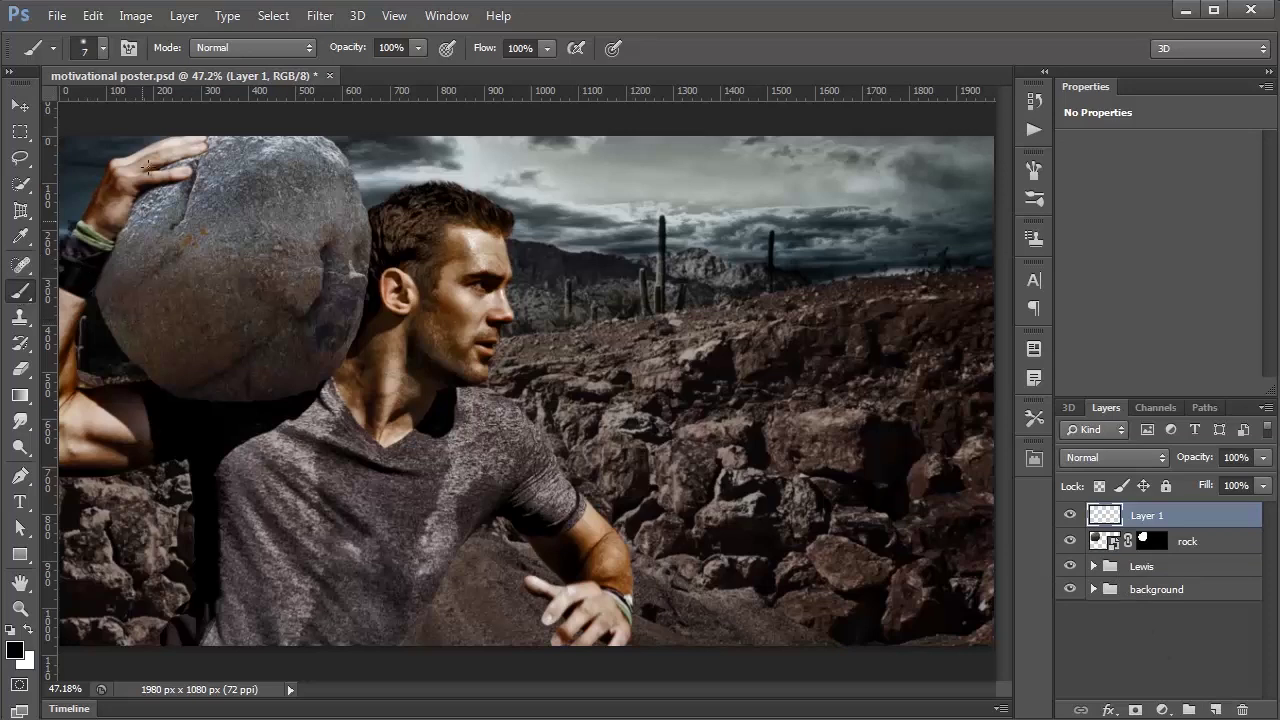
mouse_move(185, 173)
left_mouse_down()
mouse_move(138, 195)
mouse_move(117, 226)
left_mouse_up()
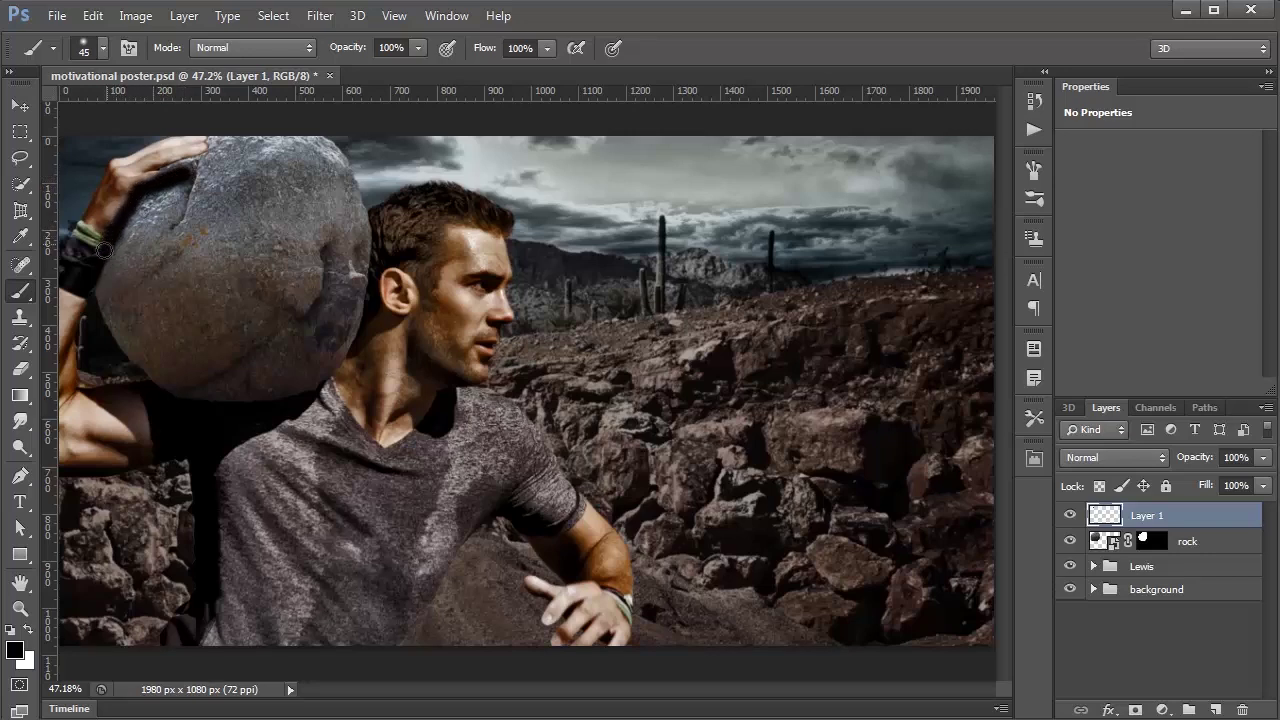
left_click_drag(161, 162, 203, 139)
Paint black shading along the rock's edge beside the head and along its underside with a 70 px soft brush.
key("bracketright")
key("bracketright")
left_click_drag(360, 212, 336, 352)
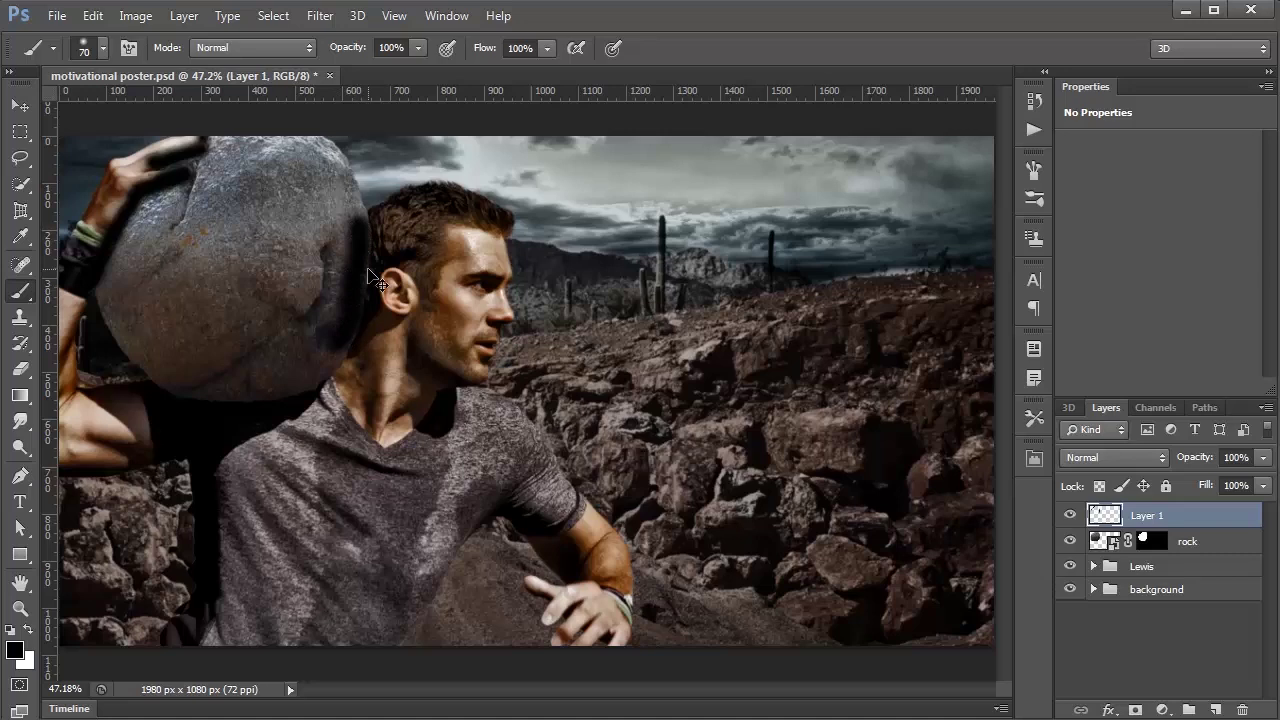
key("ctrl+z")
mouse_move(374, 212)
left_mouse_down()
mouse_move(372, 282)
mouse_move(348, 356)
mouse_move(300, 398)
mouse_move(175, 408)
left_mouse_up()
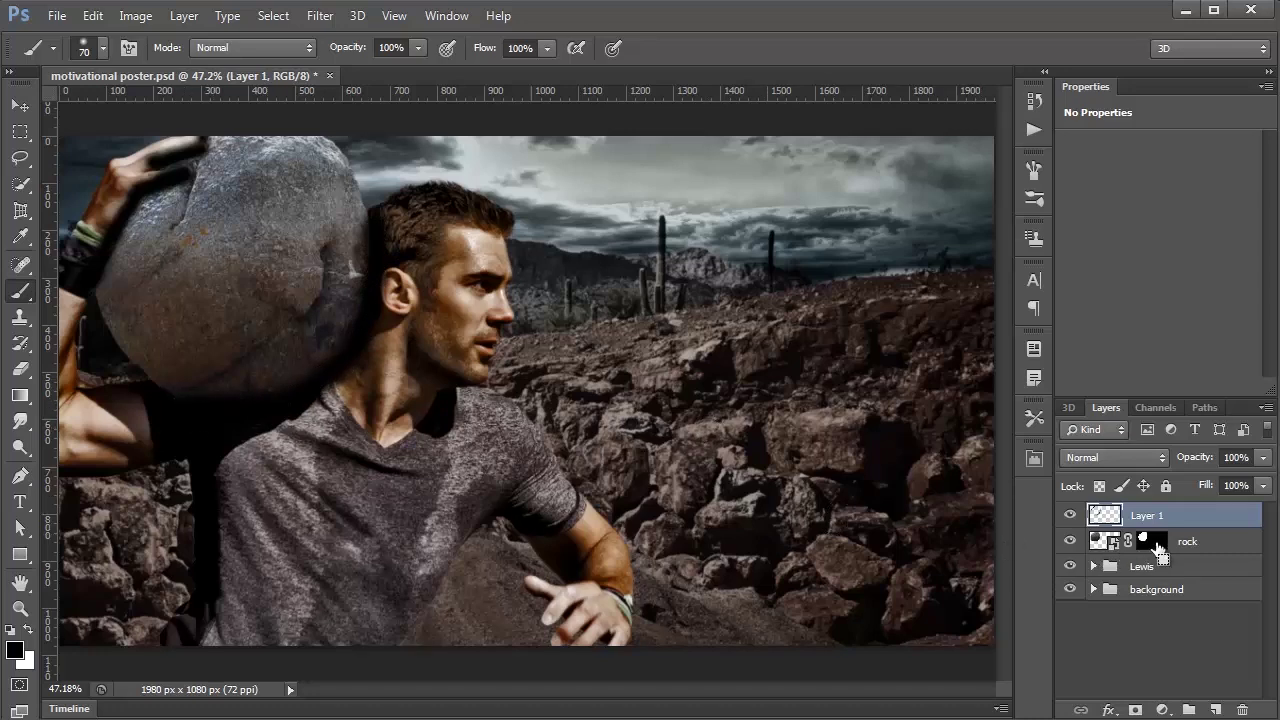
Mask the shading layer to the rock's mask outline and rename the layer "shadow".
left_click(1157, 548, "ctrl")
left_click(1147, 545)
left_click(1146, 519)
left_click(1134, 708)
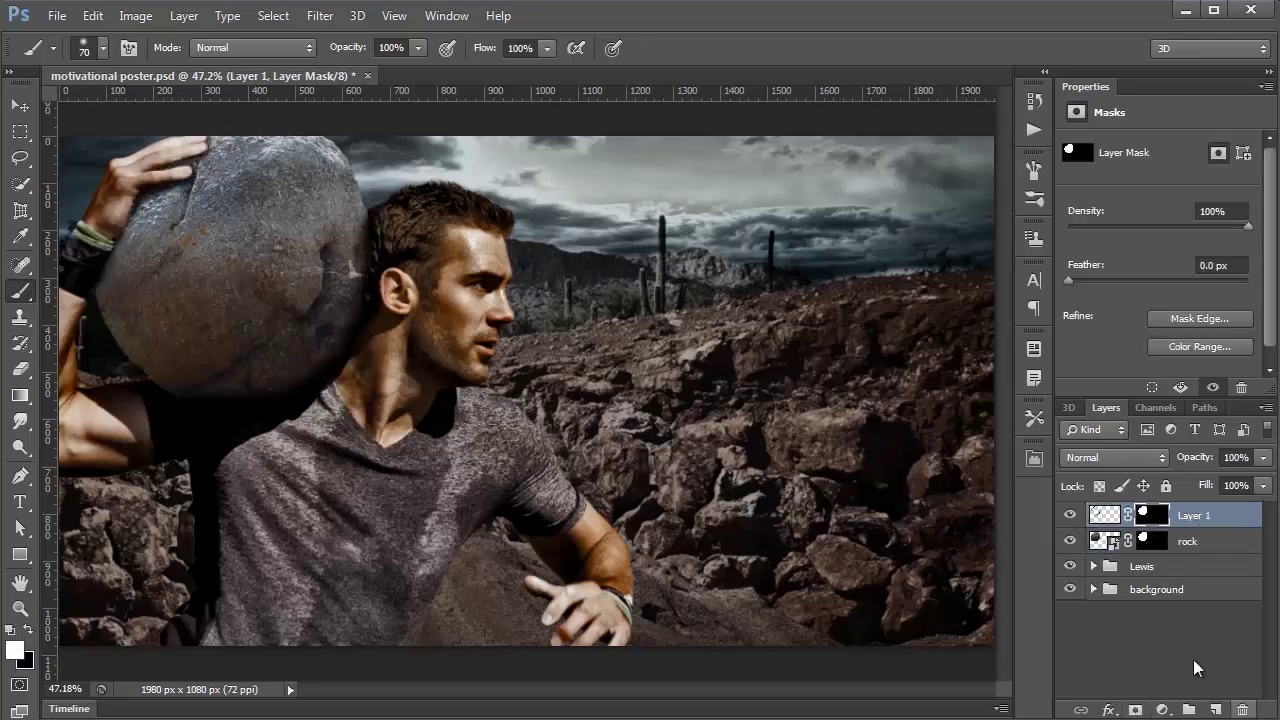
double_click(1197, 516)
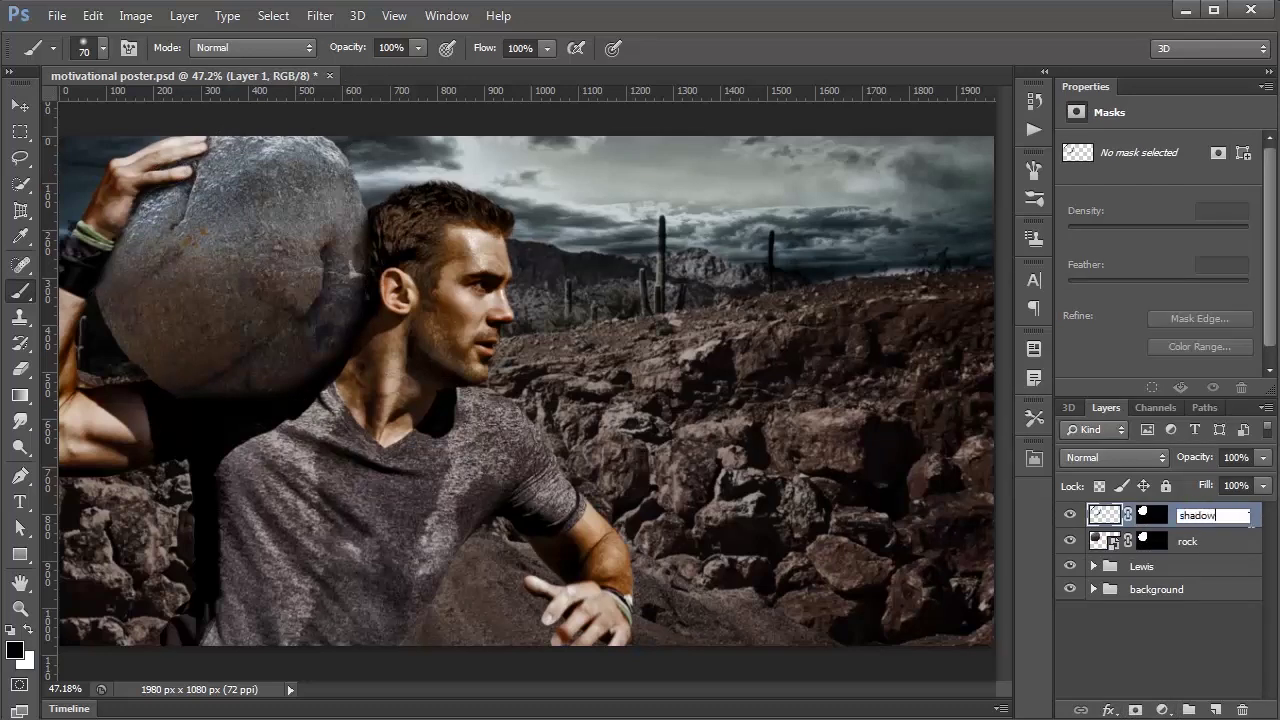
key("Return")
Compare the rock with and without the shadow layer.
left_click(1070, 515)
left_click(1070, 515)
left_click(1070, 515)
left_click(1070, 515)
left_click(1070, 515)
left_click(1068, 515)
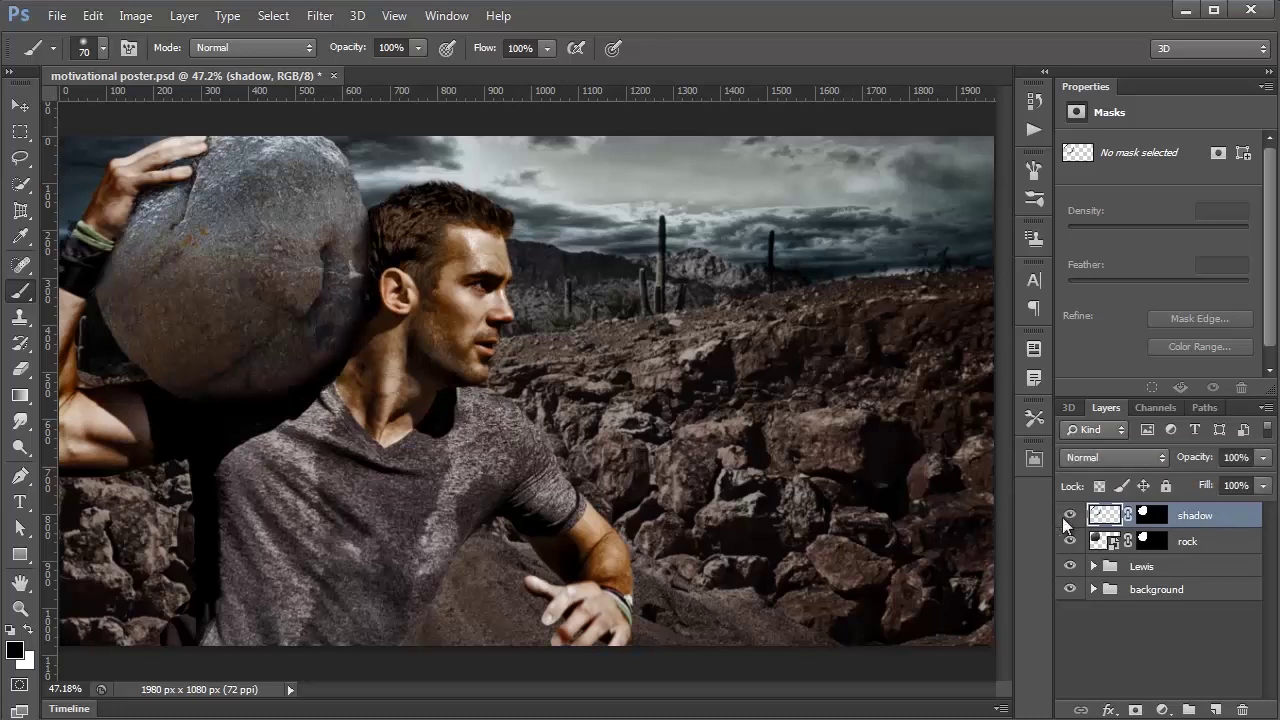
Set the shadow layer's opacity to 60%.
left_click(1258, 458)
left_click_drag(1181, 476, 1209, 475)
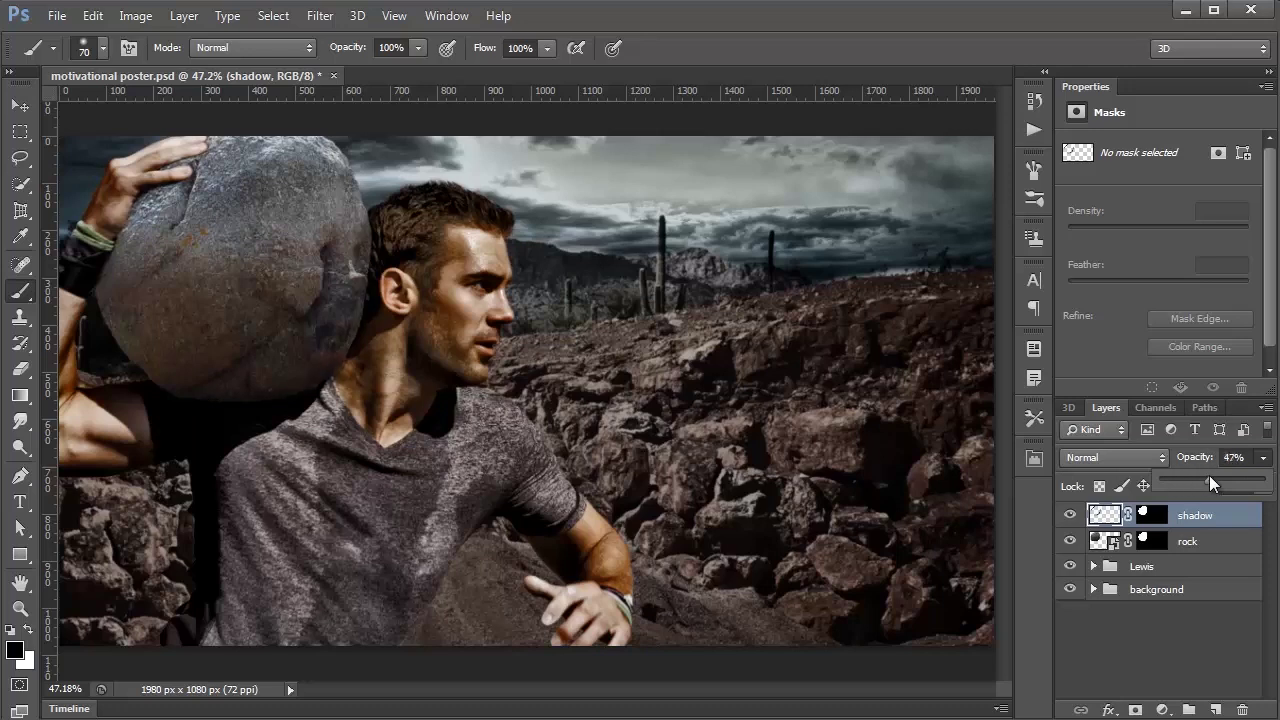
left_click(1237, 521)
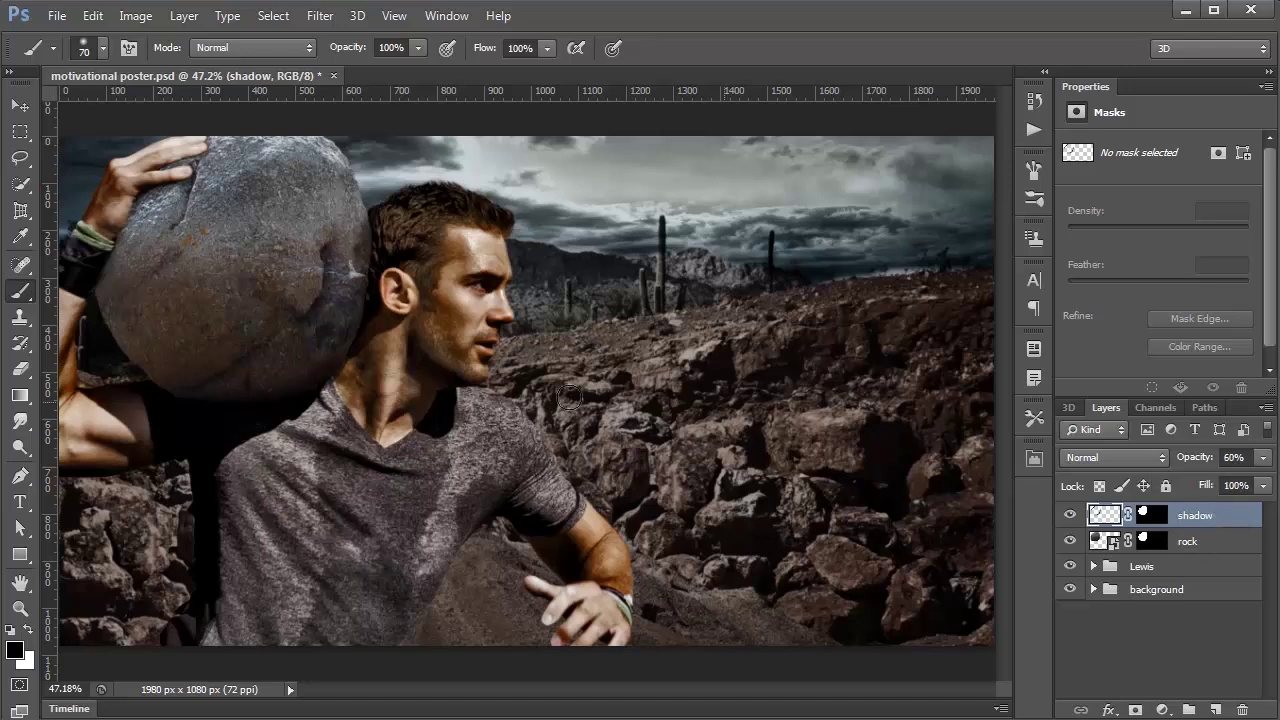
Add a linear 90° black-to-transparent gradient fill layer beneath the shadow layer and clip it to the rock layer.
left_click(1162, 709)
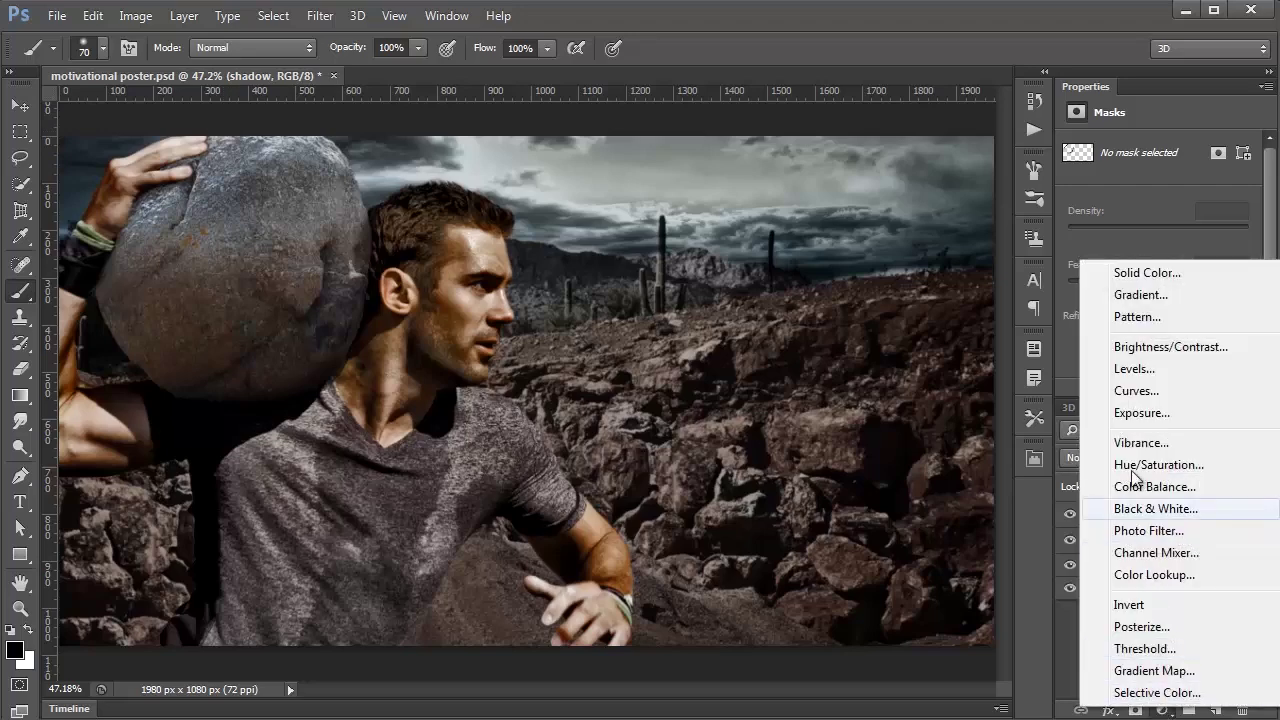
left_click(1156, 297)
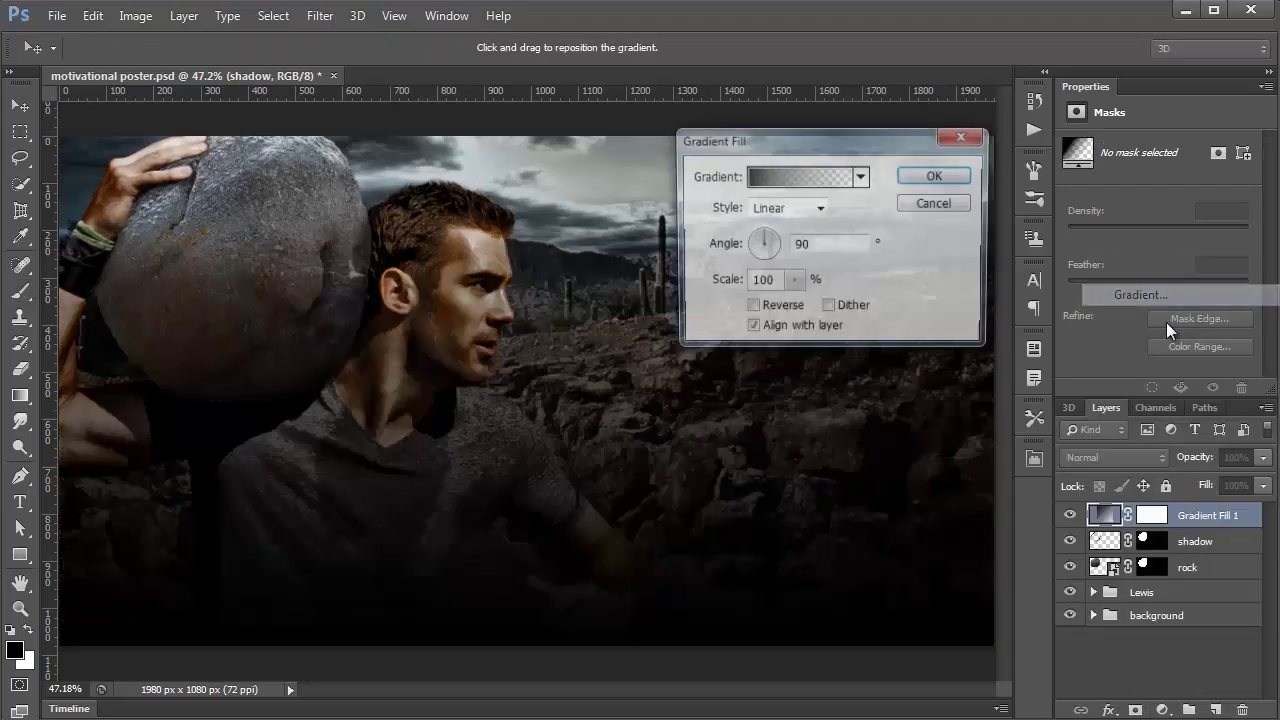
left_click(921, 176)
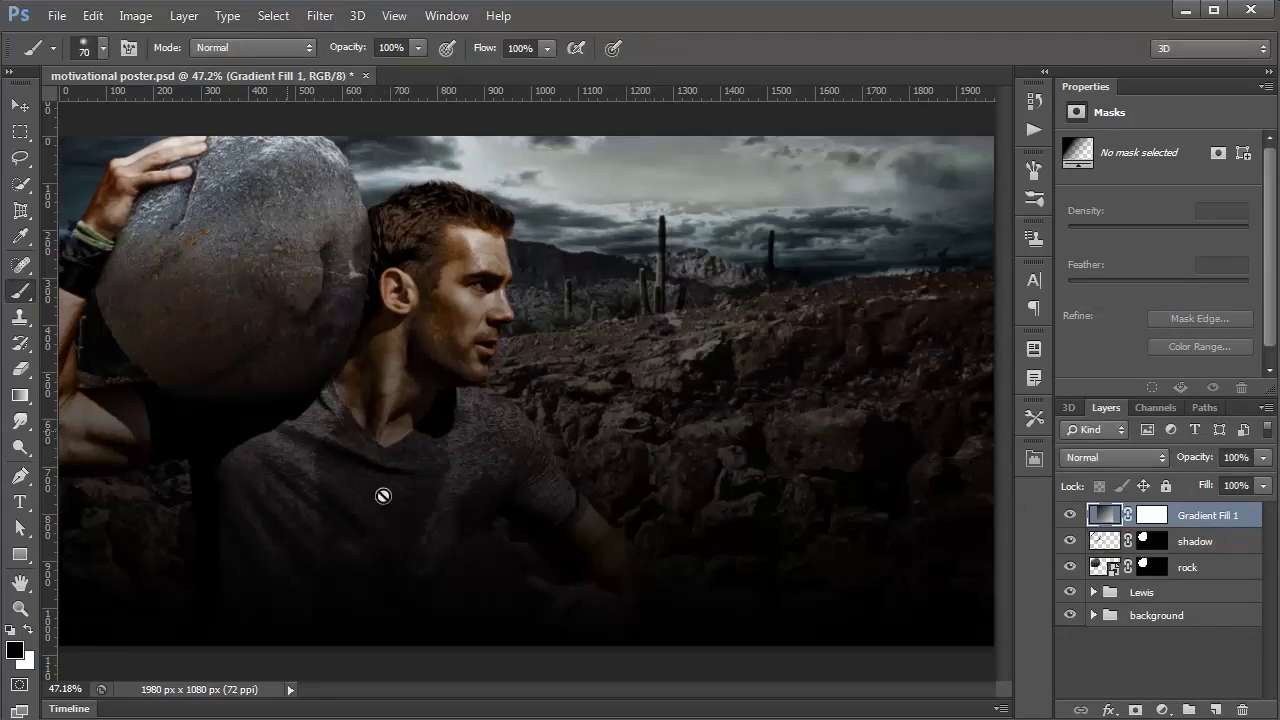
left_click_drag(1110, 522, 1124, 572)
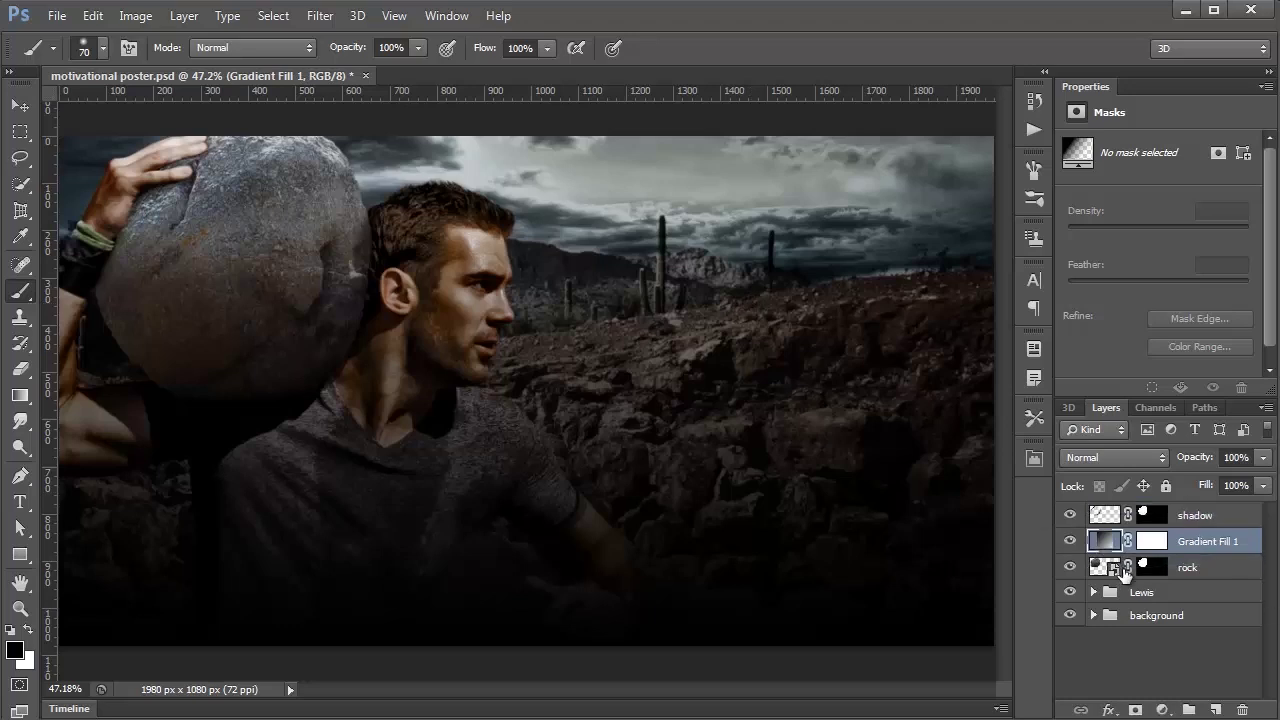
double_click(1070, 567)
left_click(1102, 556, "alt")
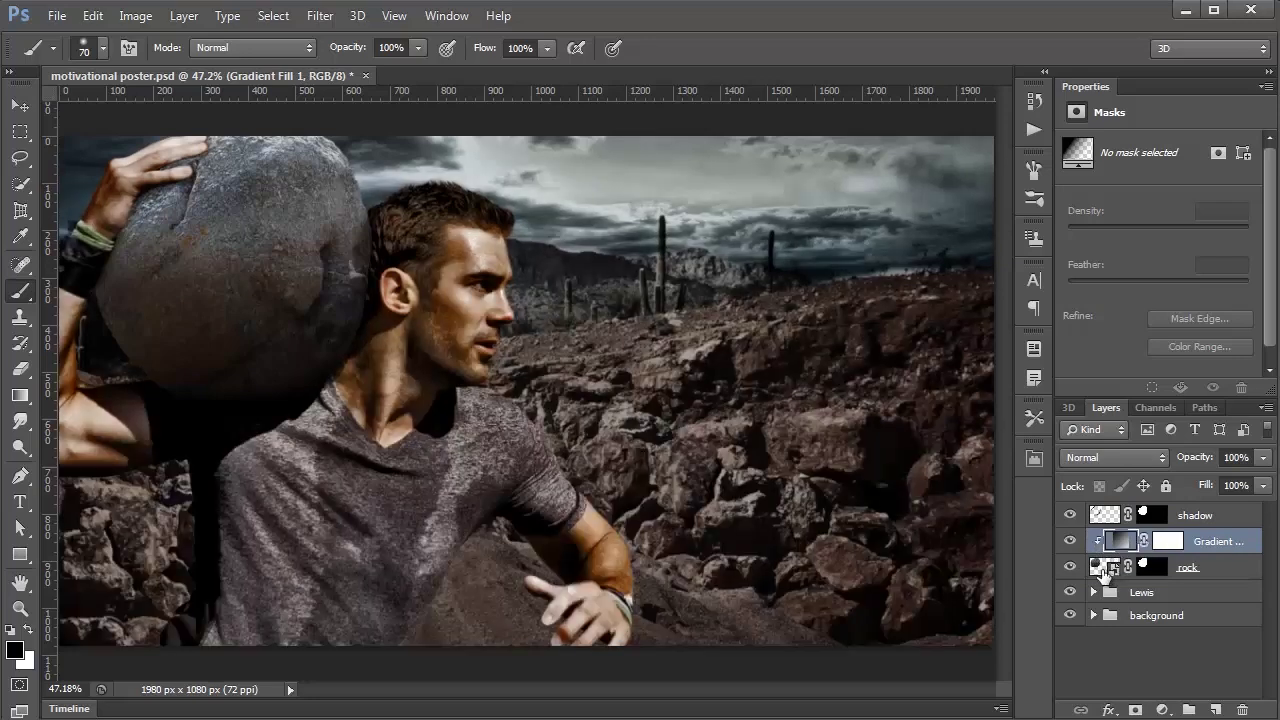
left_click(1070, 541)
left_click(1070, 541)
Reposition the clipped gradient fill so its dark part shades the lower portion of the rock.
double_click(1117, 546)
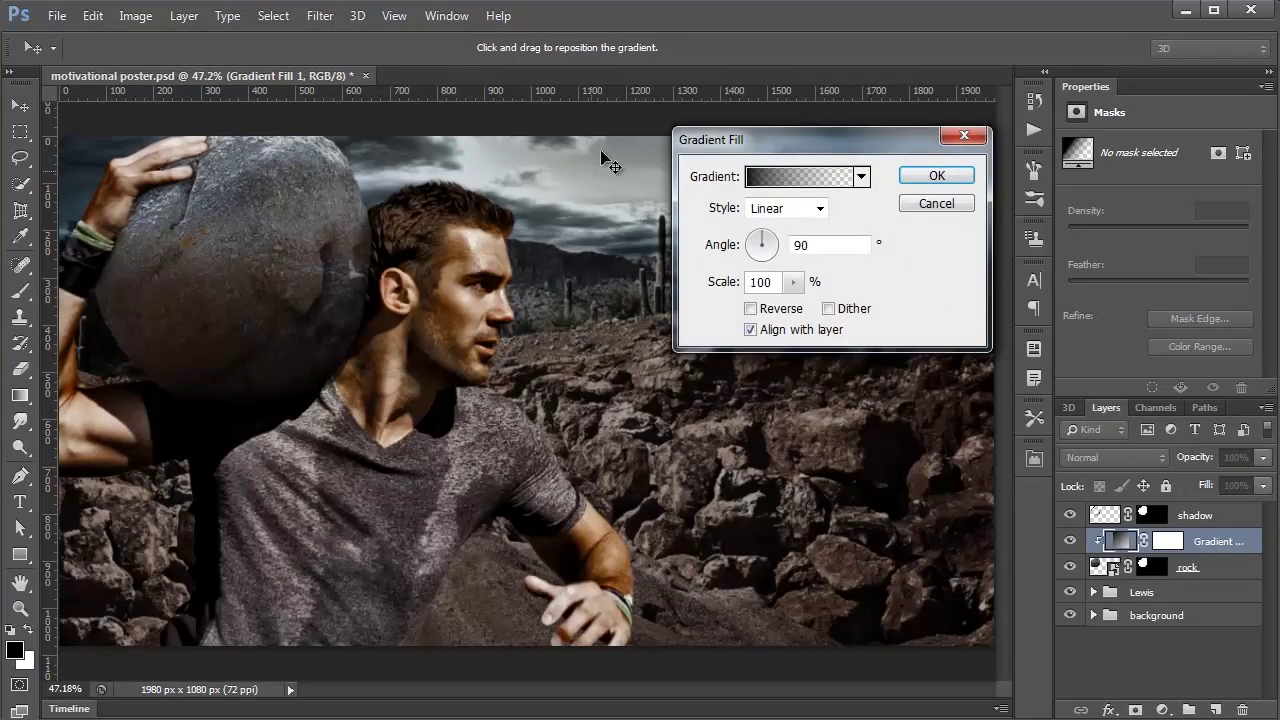
left_click_drag(340, 378, 300, 318)
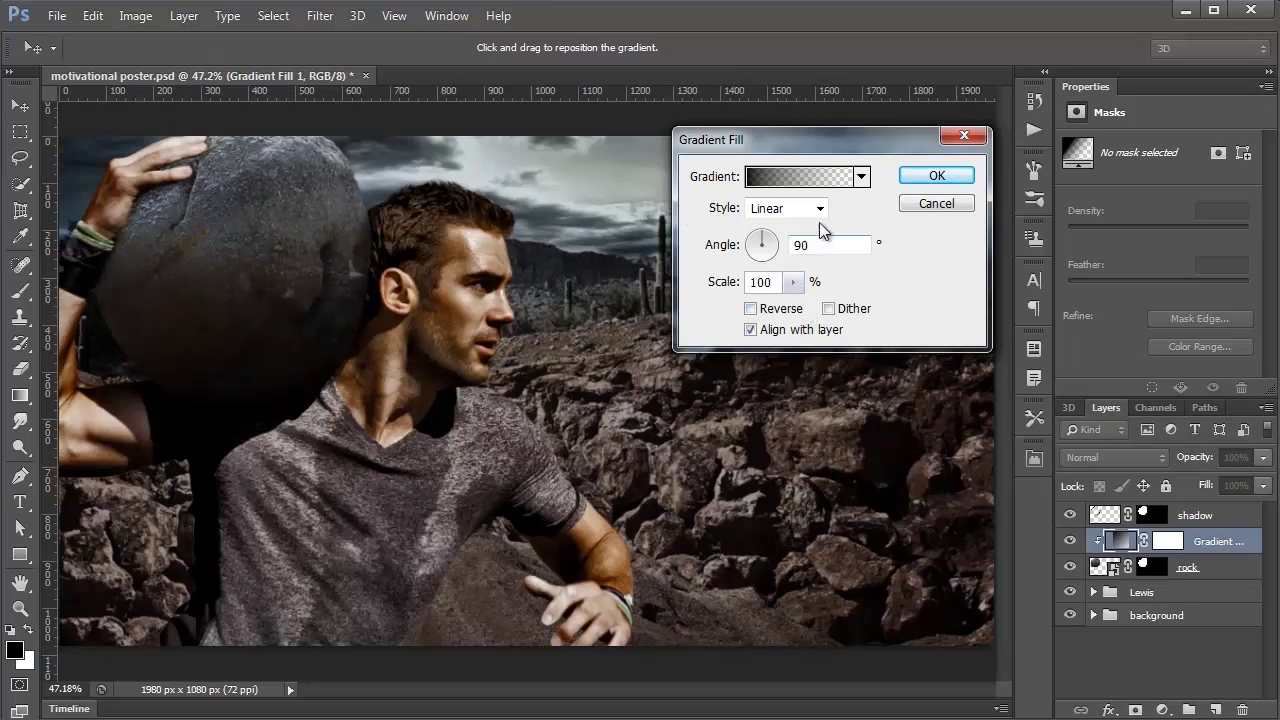
left_click_drag(296, 381, 288, 218)
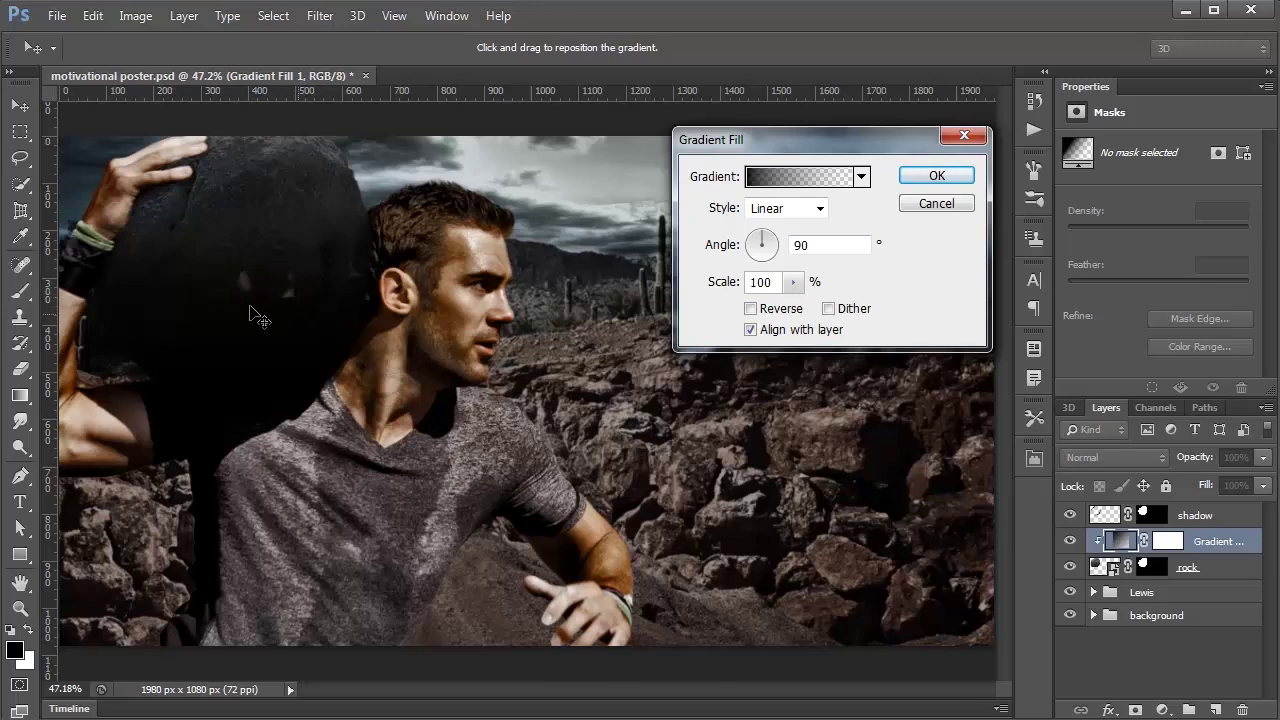
mouse_move(288, 193)
left_mouse_down()
mouse_move(316, 298)
mouse_move(286, 304)
mouse_move(277, 327)
mouse_move(234, 334)
mouse_move(320, 310)
left_mouse_up()
left_click(937, 176)
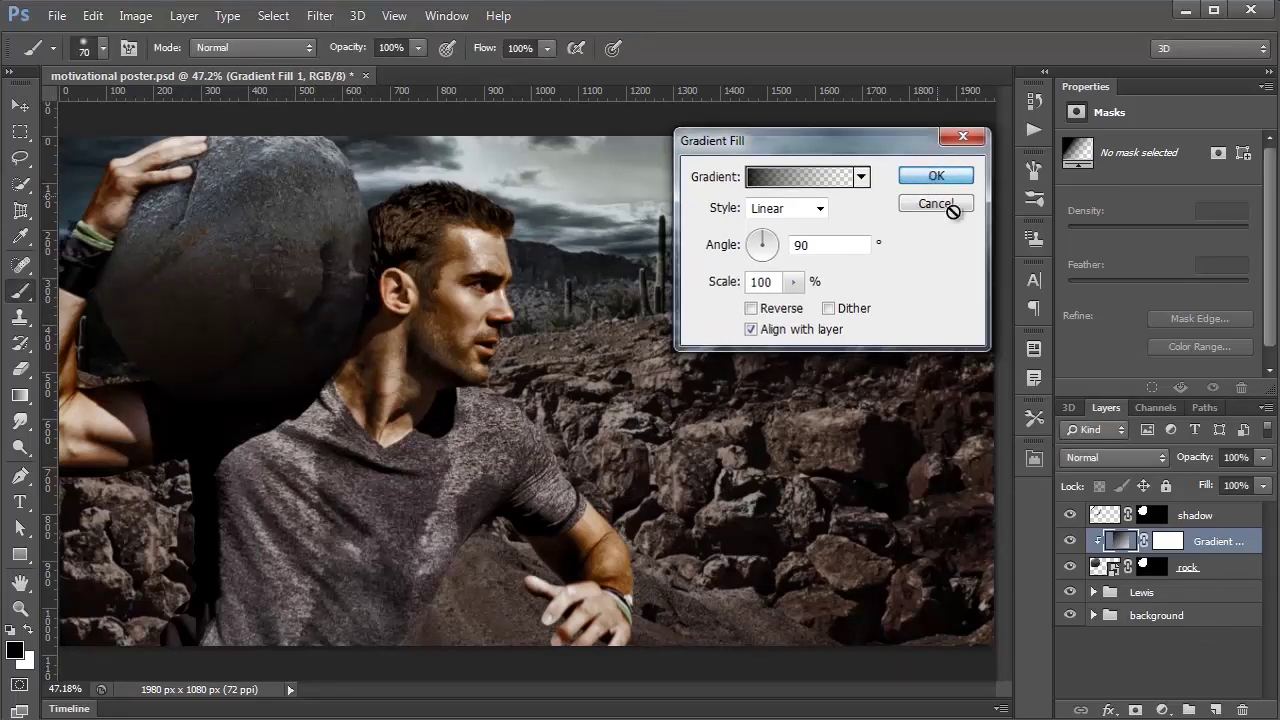
Compare the composite with and without the rock, shadow and gradient fill layers.
left_click(1153, 570)
key("x")
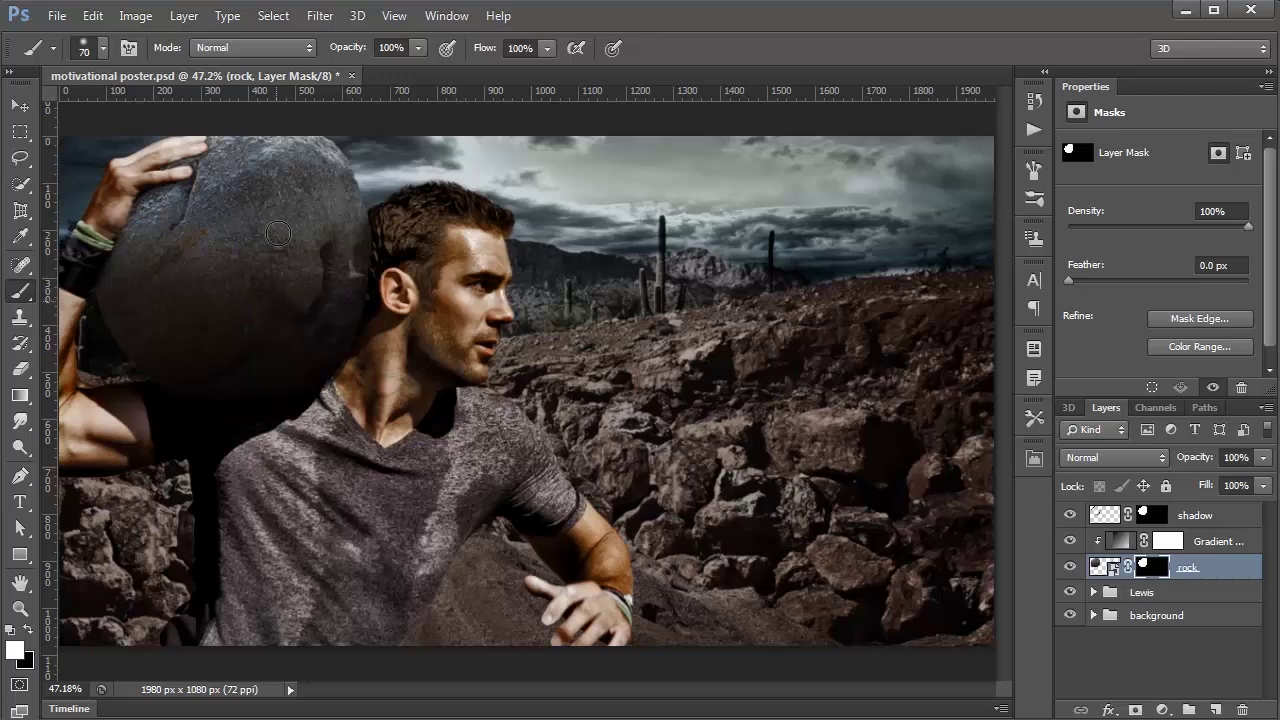
left_click(1071, 567)
left_click(1071, 568)
left_click(1070, 514)
left_click(1070, 514)
left_click(1070, 542)
left_click(1070, 542)
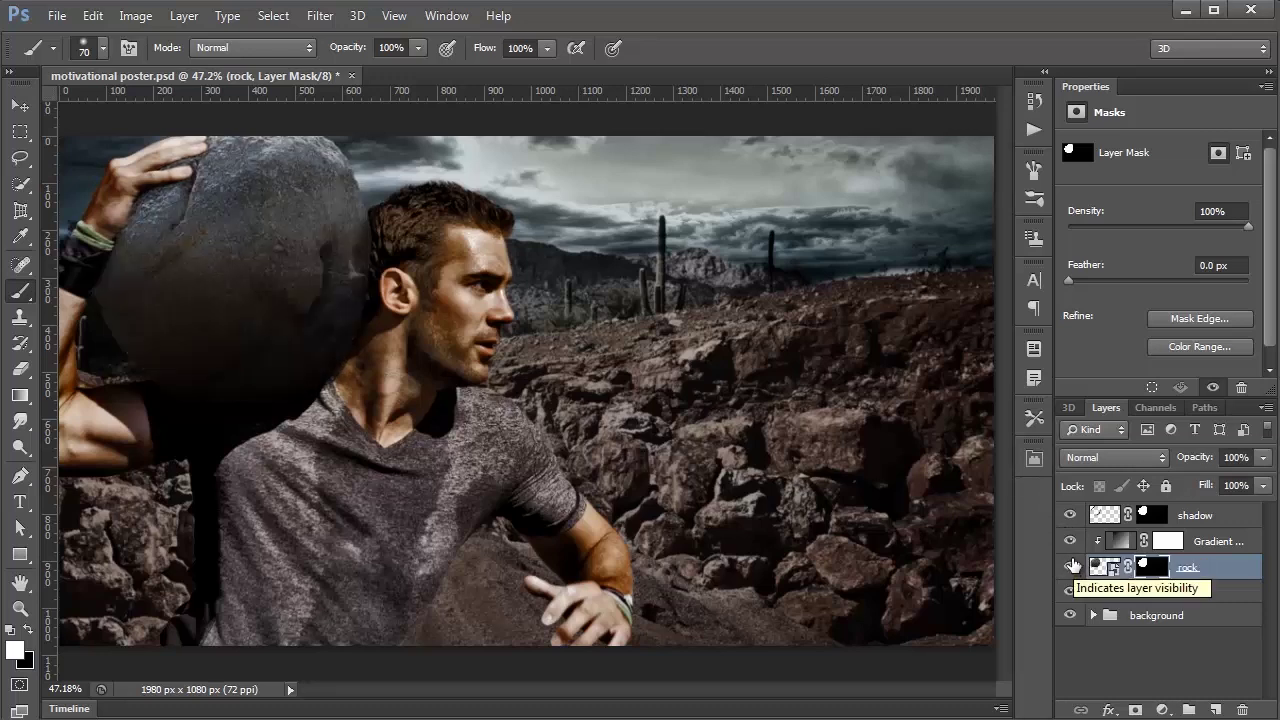
Add a Curves adjustment layer above the rock's gradient fill and clip it to the rock.
left_click(1124, 542)
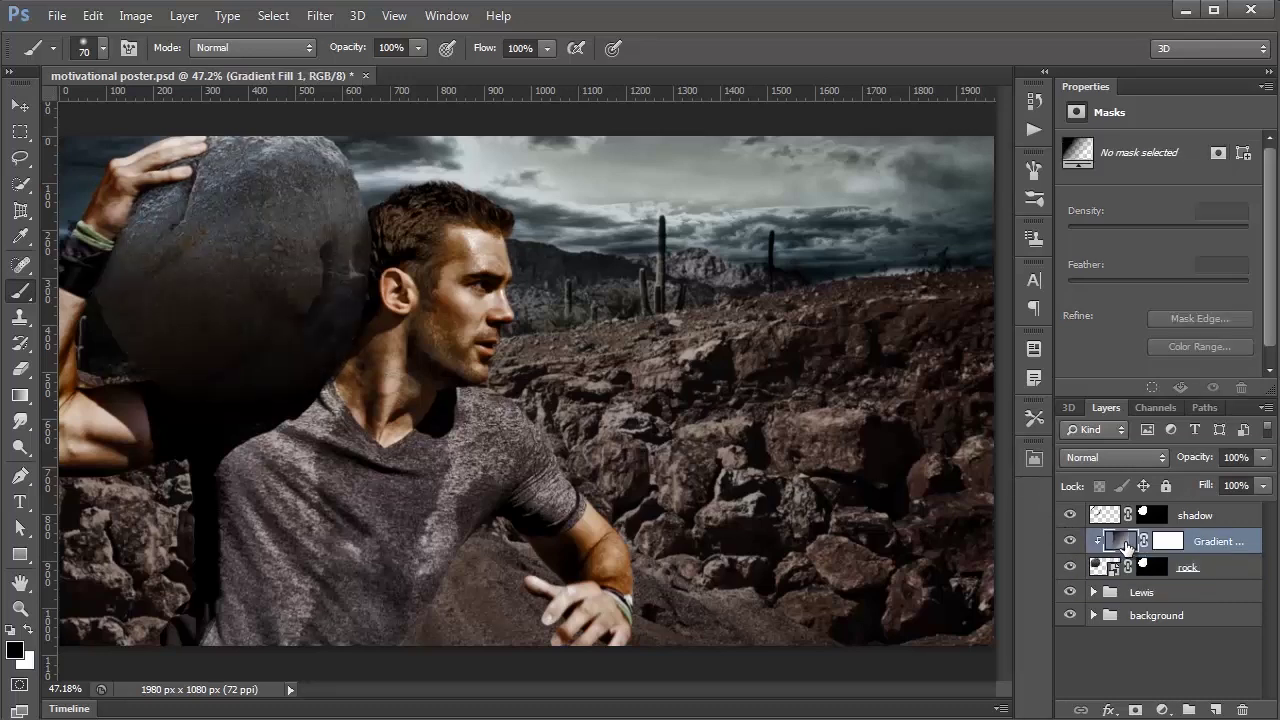
left_click(1162, 710)
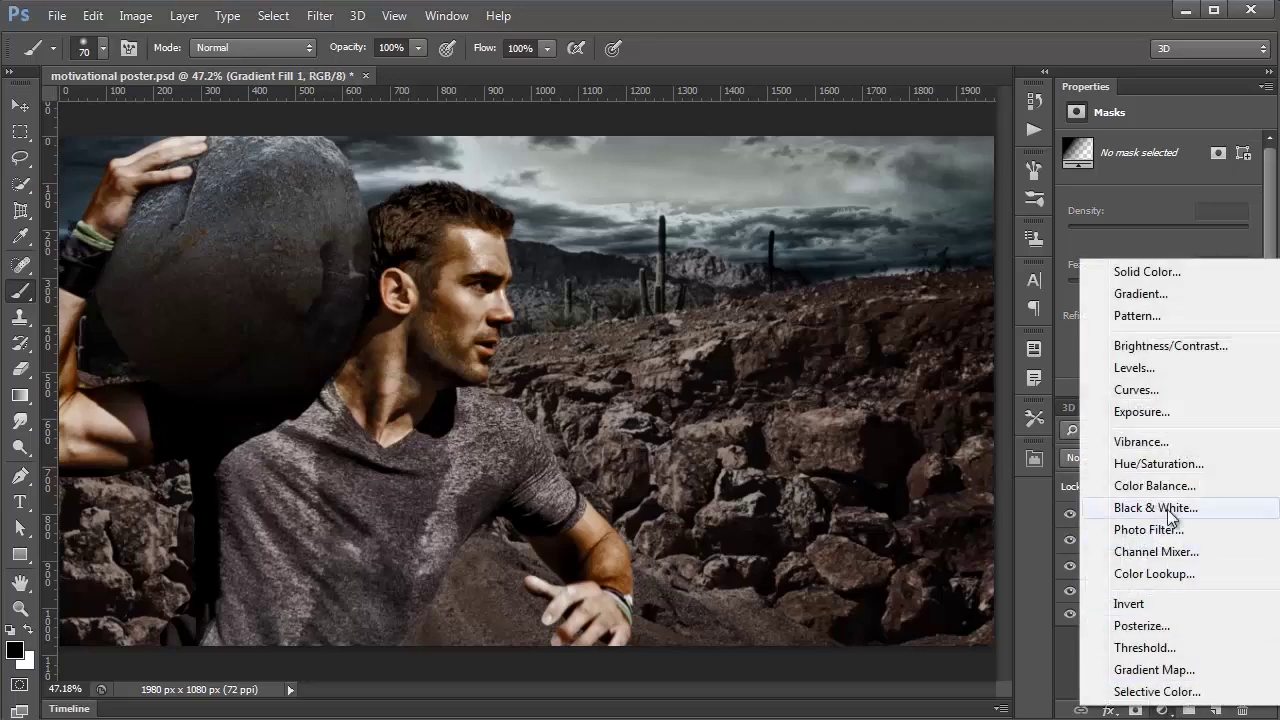
left_click(1161, 387)
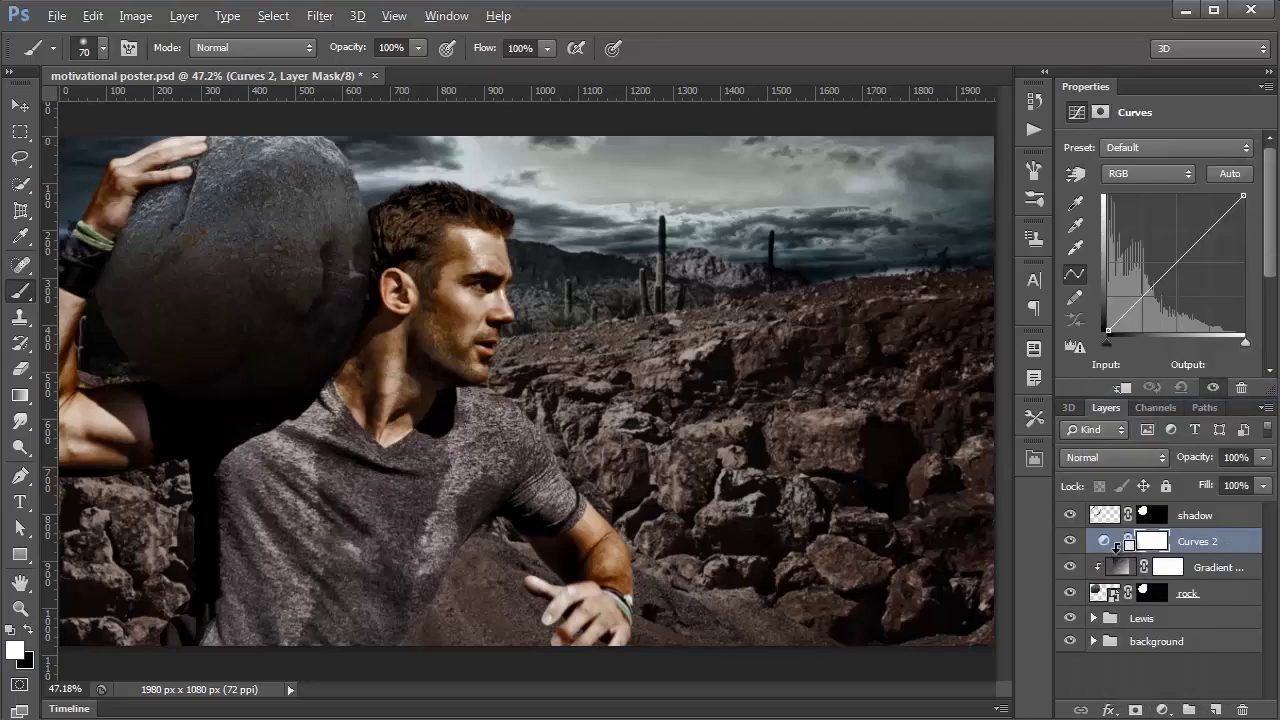
left_click(1110, 555, "alt")
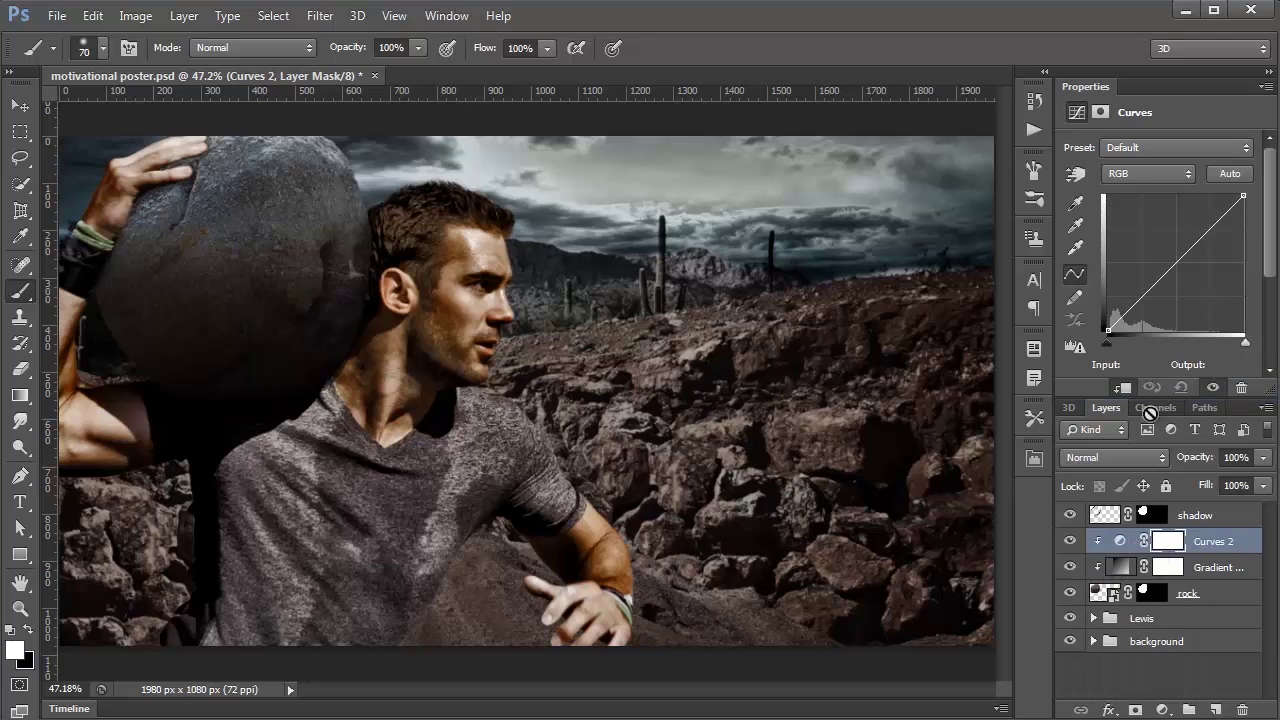
Shape the rock's curve into a contrast S-curve with raised highlights and a shadow point at input 32, output 28, keeping layer opacity at 100%.
left_click(1137, 308)
left_click(1212, 227)
left_click_drag(1212, 227, 1207, 223)
left_click_drag(1137, 308, 1124, 315)
left_click(1258, 484)
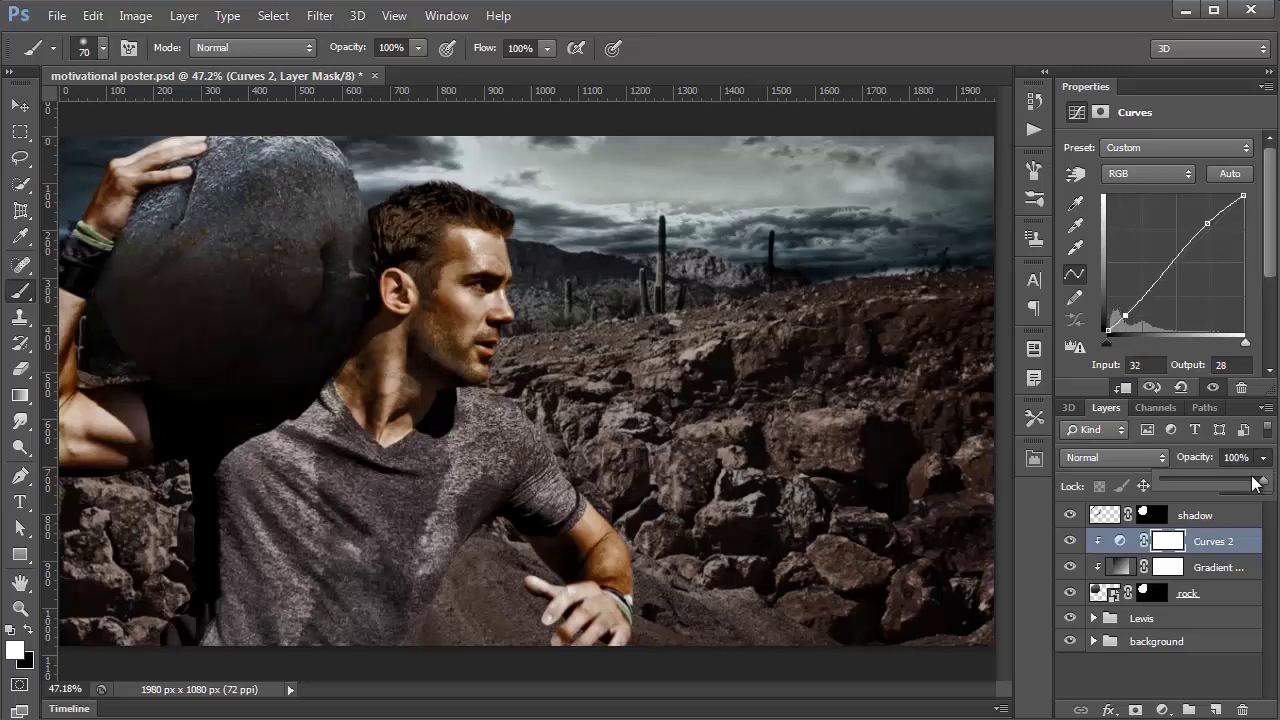
left_click_drag(1213, 475, 1266, 480)
left_click(1248, 553)
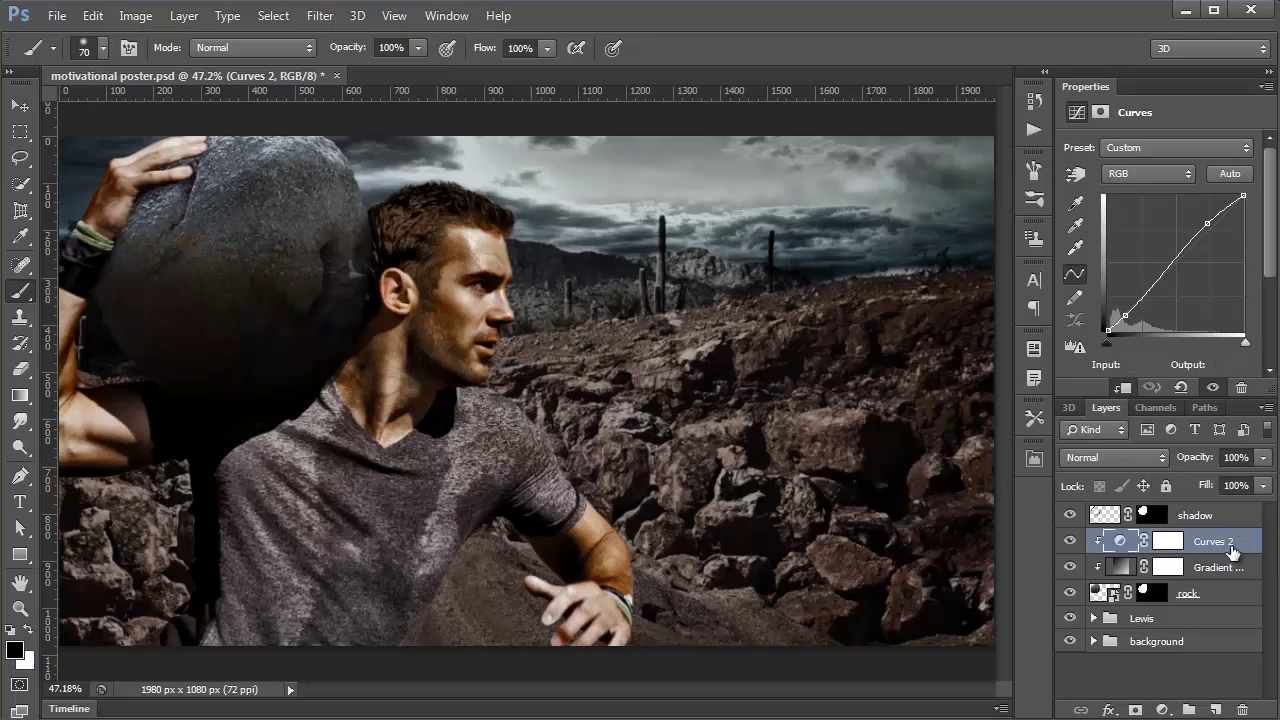
Group the shadow, Curves, gradient fill and rock layers and name the group "rock".
left_click(1178, 519)
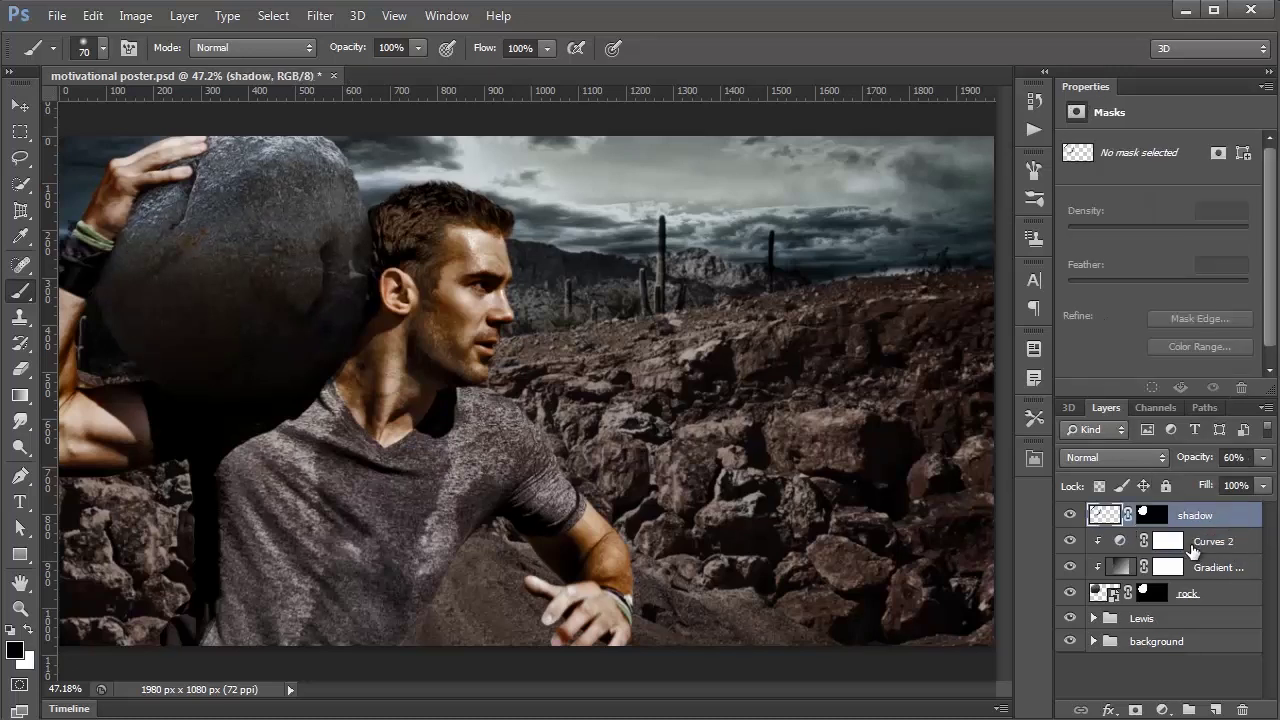
left_click(1217, 595, "shift")
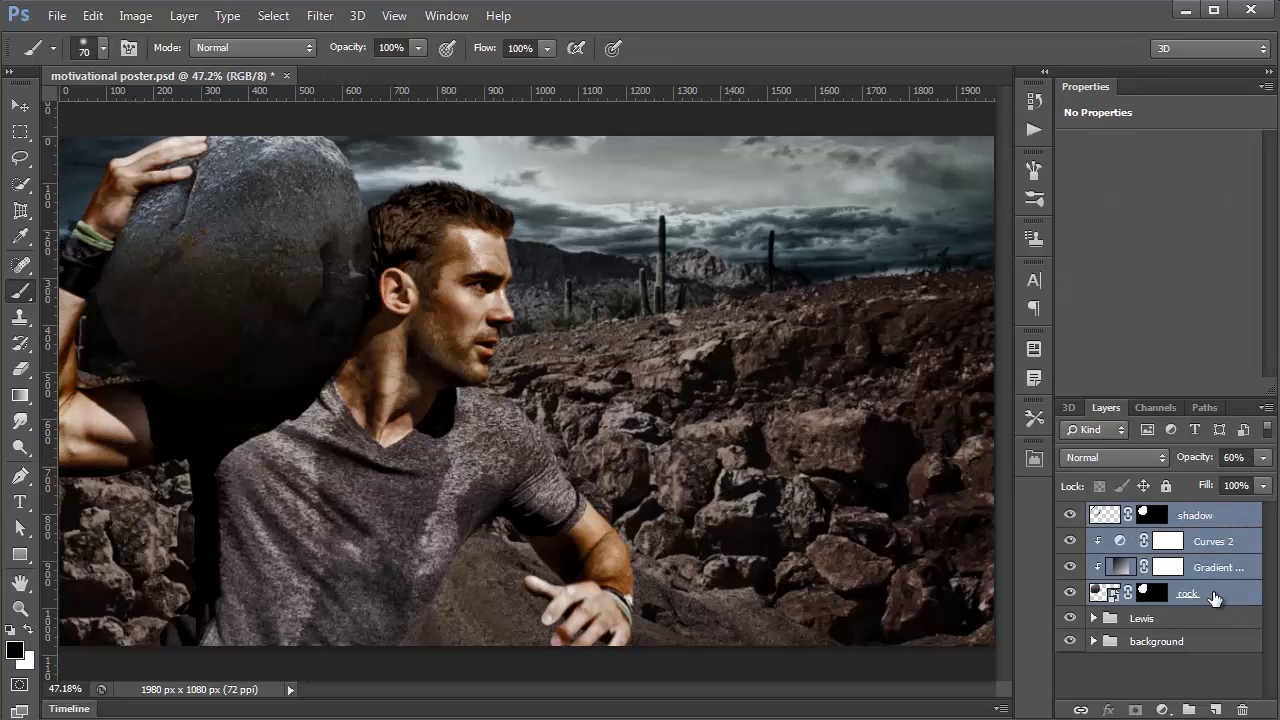
key("ctrl+g")
double_click(1150, 514)
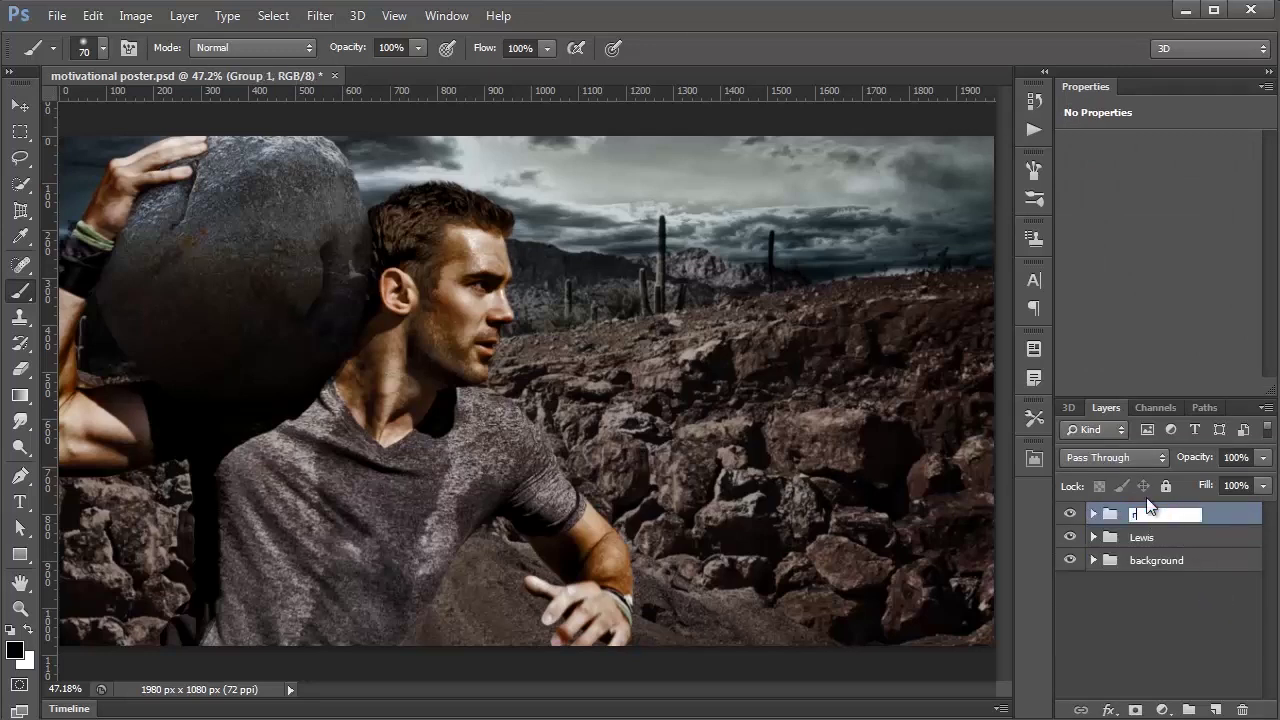
type("rock")
key("Return")
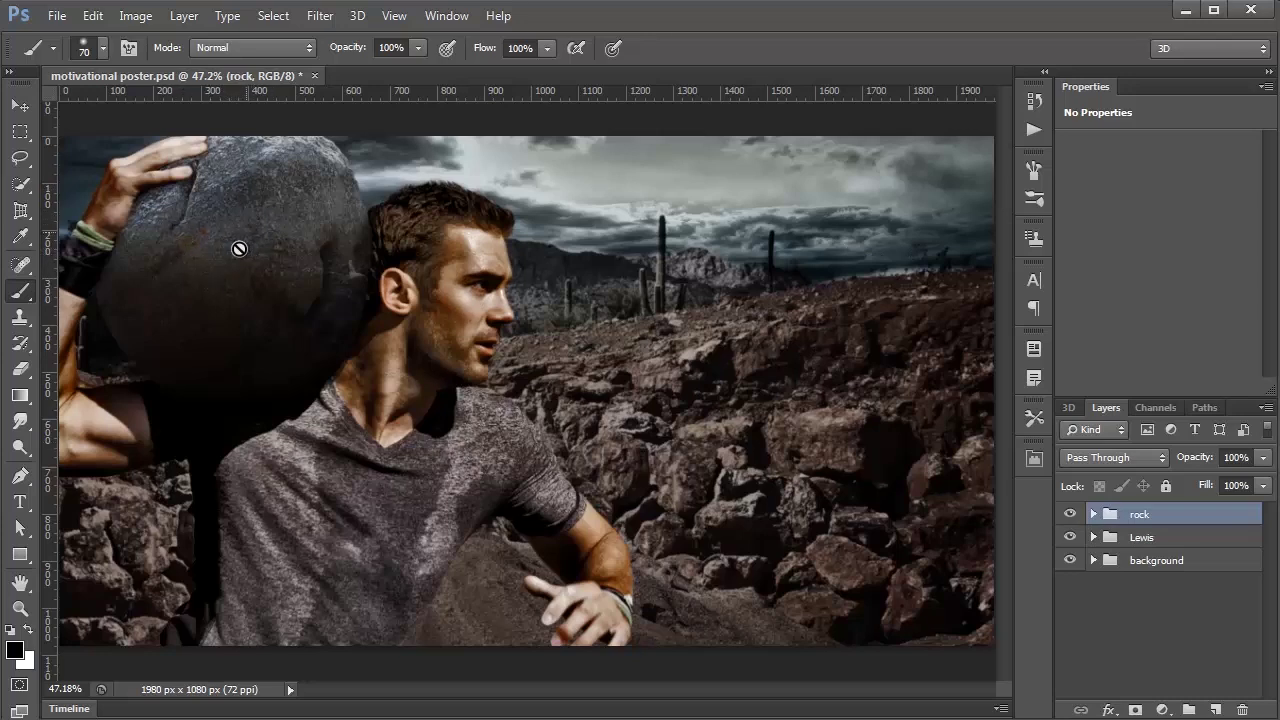
Add a Photo Filter adjustment above all groups using Warming Filter (85) at 25% density.
left_click(1166, 710)
left_click(1100, 450)
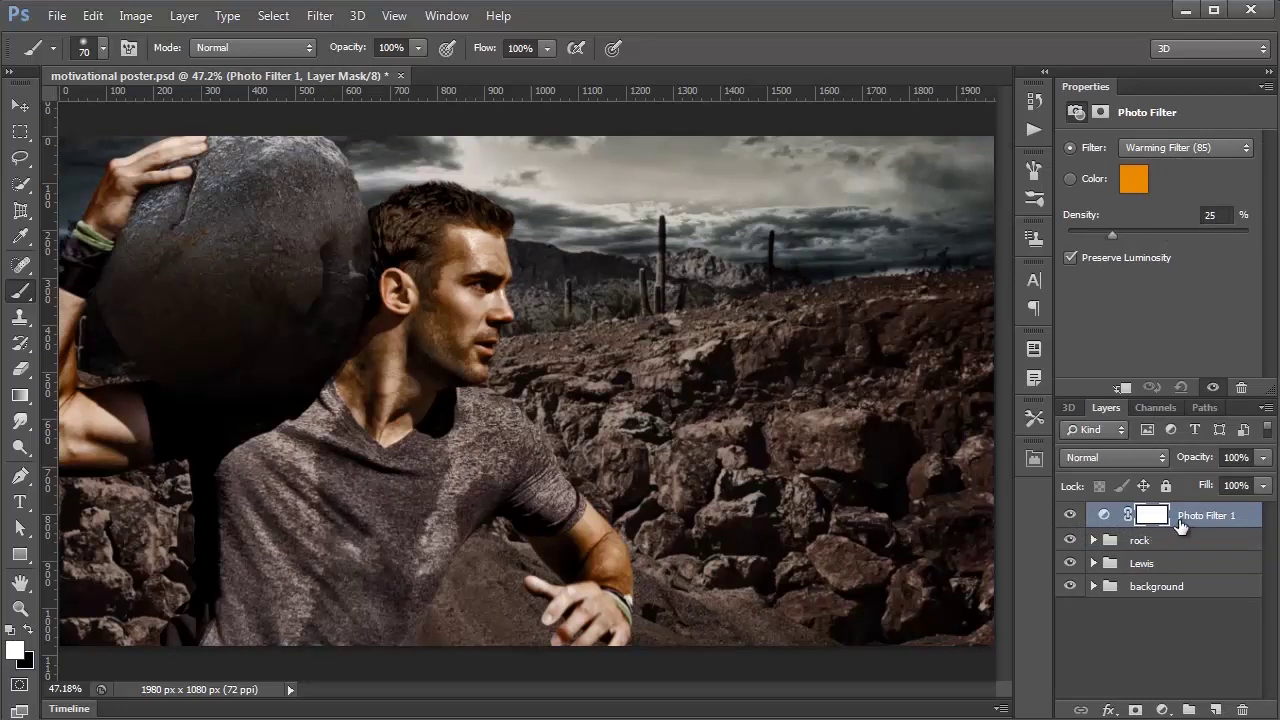
Add a reversed radial black-to-transparent gradient fill at 387% scale above the photo filter as a vignette.
left_click(1163, 710)
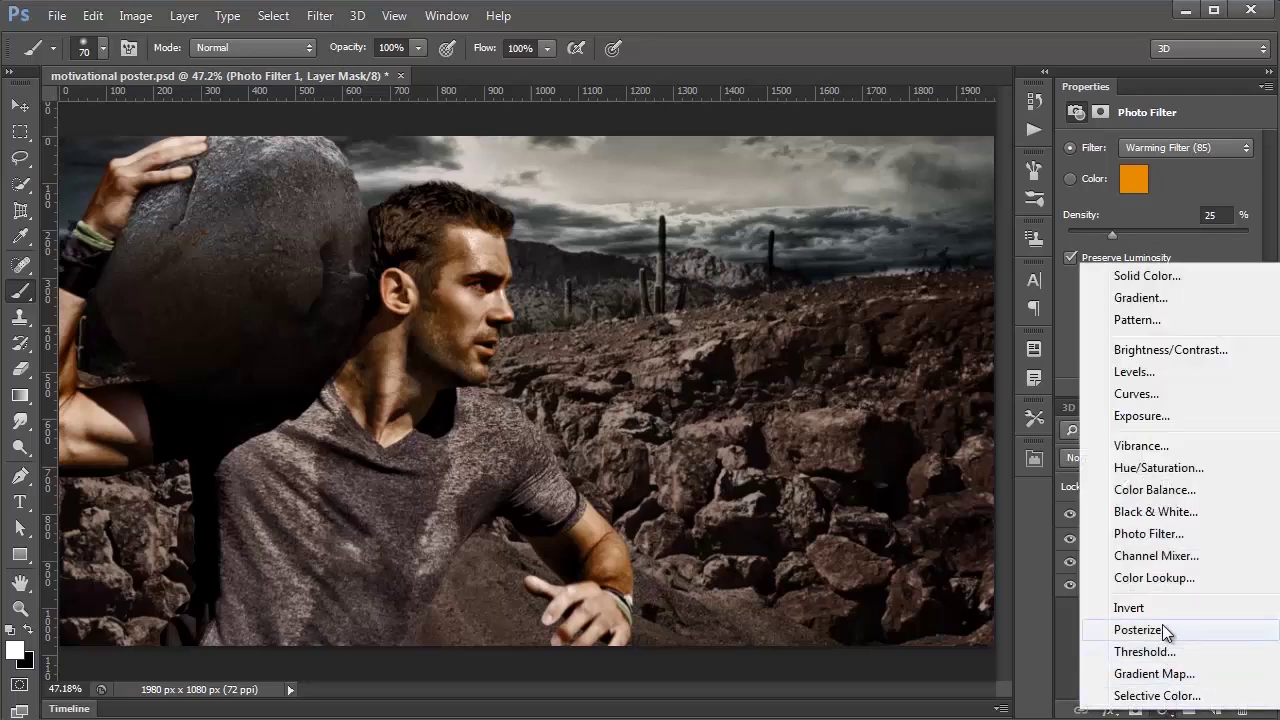
left_click(1158, 299)
left_click(818, 208)
left_click(818, 244)
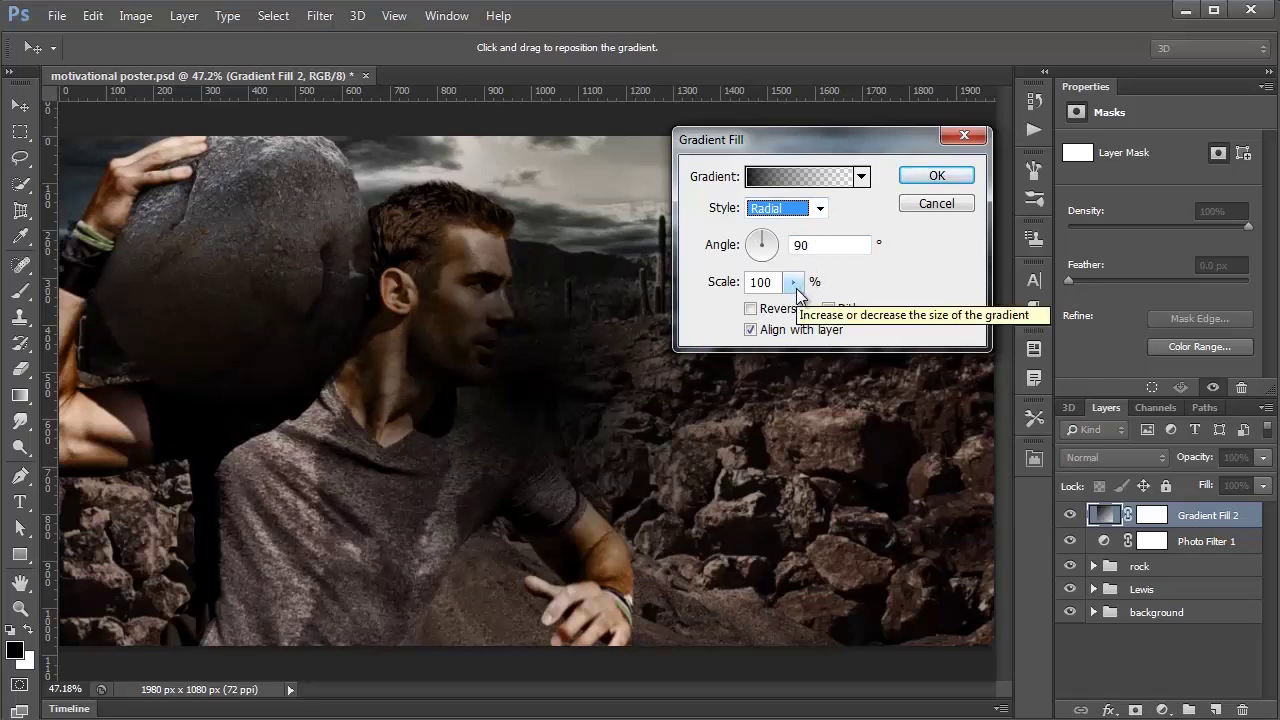
left_click(793, 283)
left_click_drag(799, 305, 821, 305)
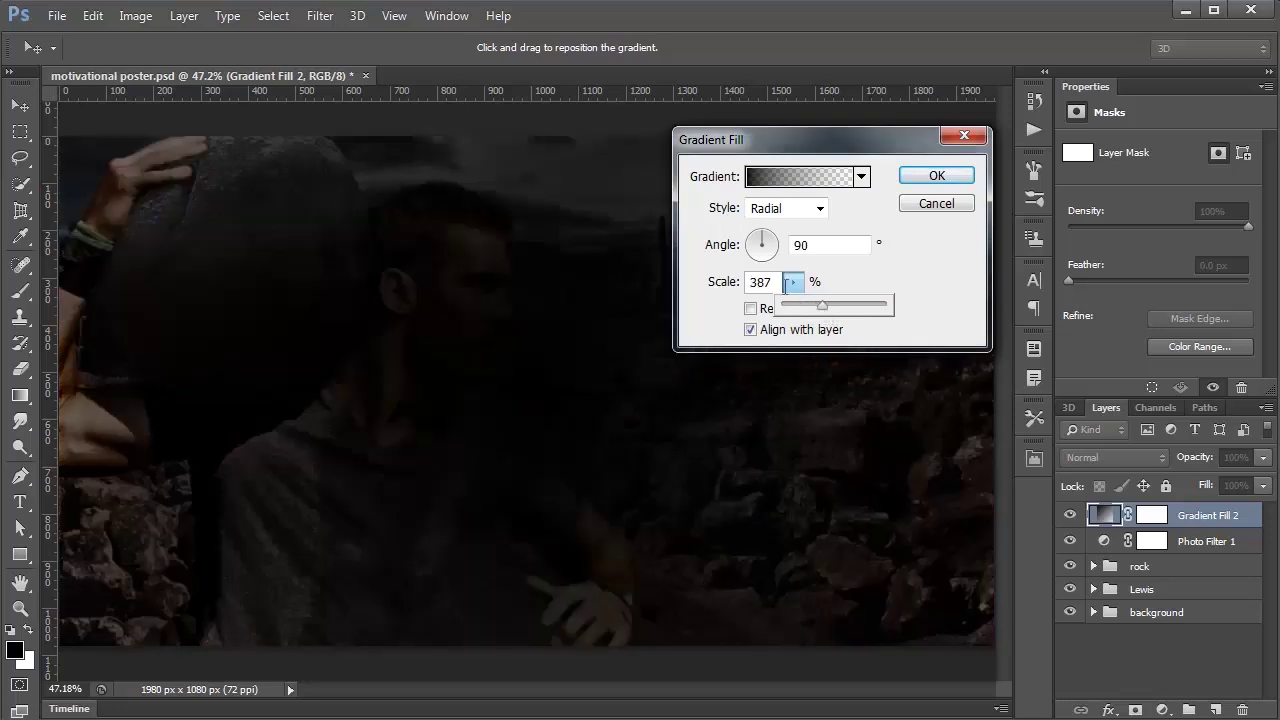
left_click(864, 290)
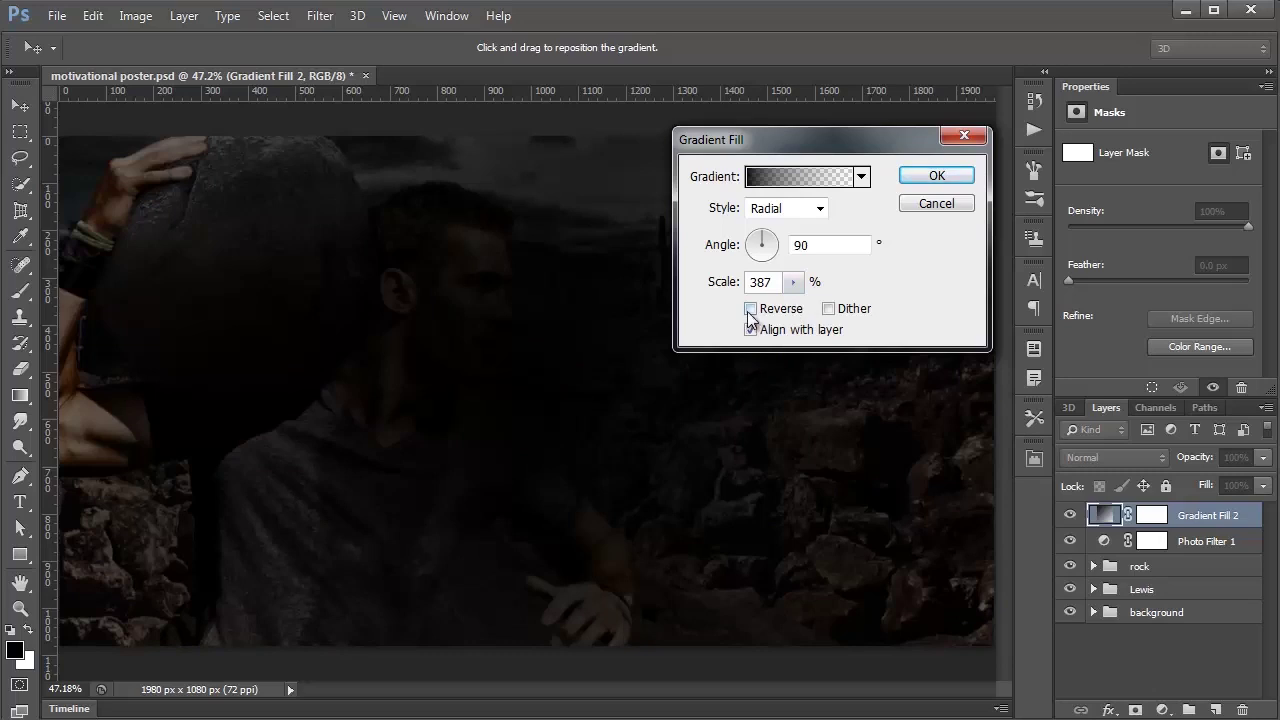
left_click(752, 309)
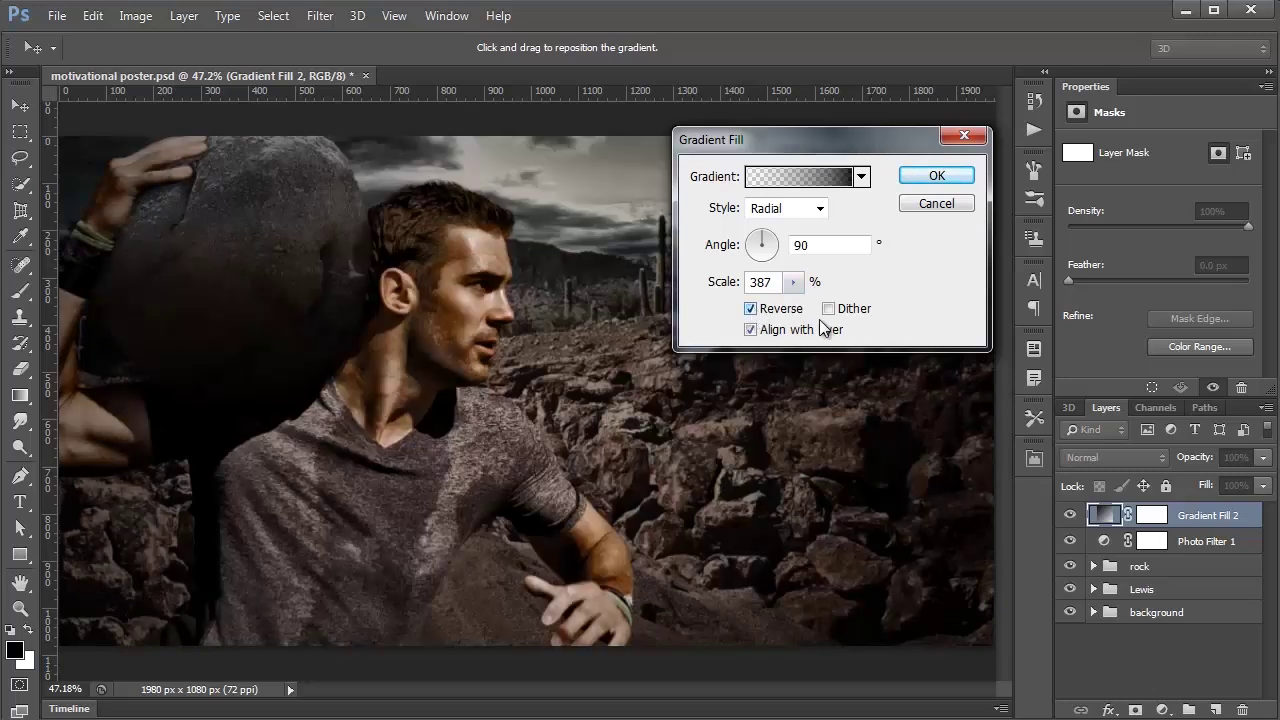
left_click(925, 178)
Set the vignette gradient's blend mode to Soft Light and compare the image with and without it.
left_click(1092, 457)
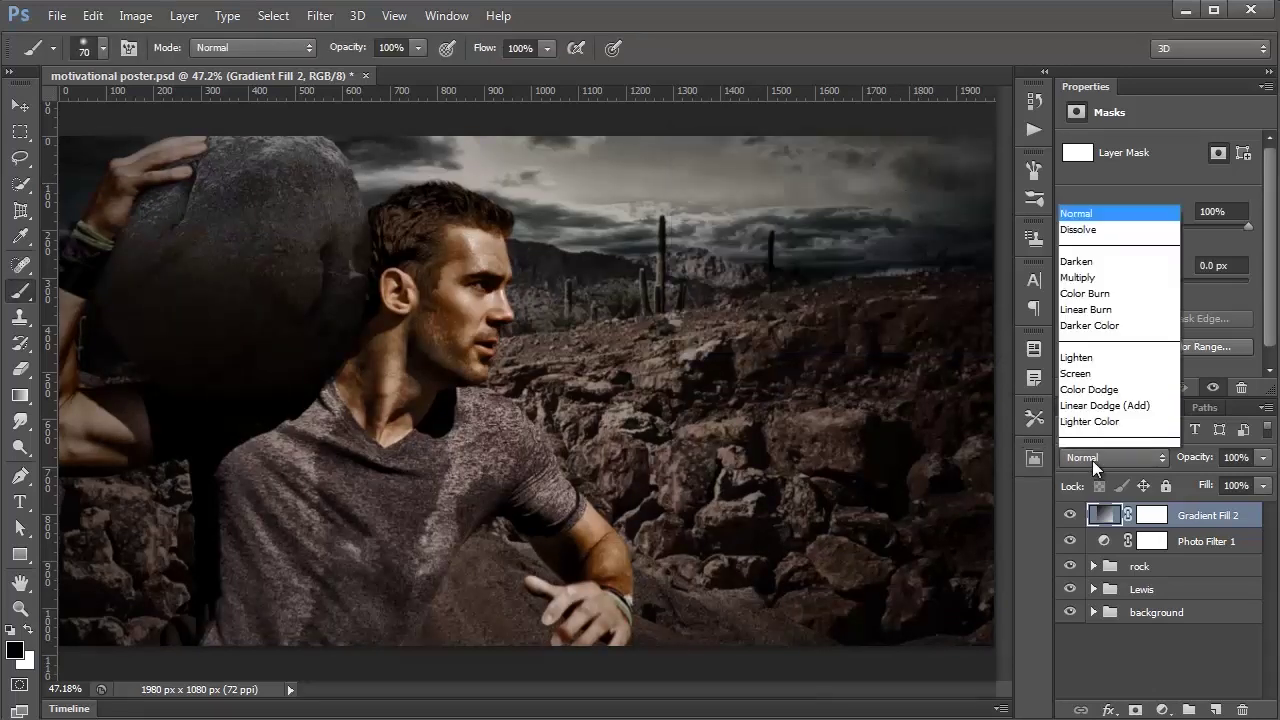
left_click(1090, 198)
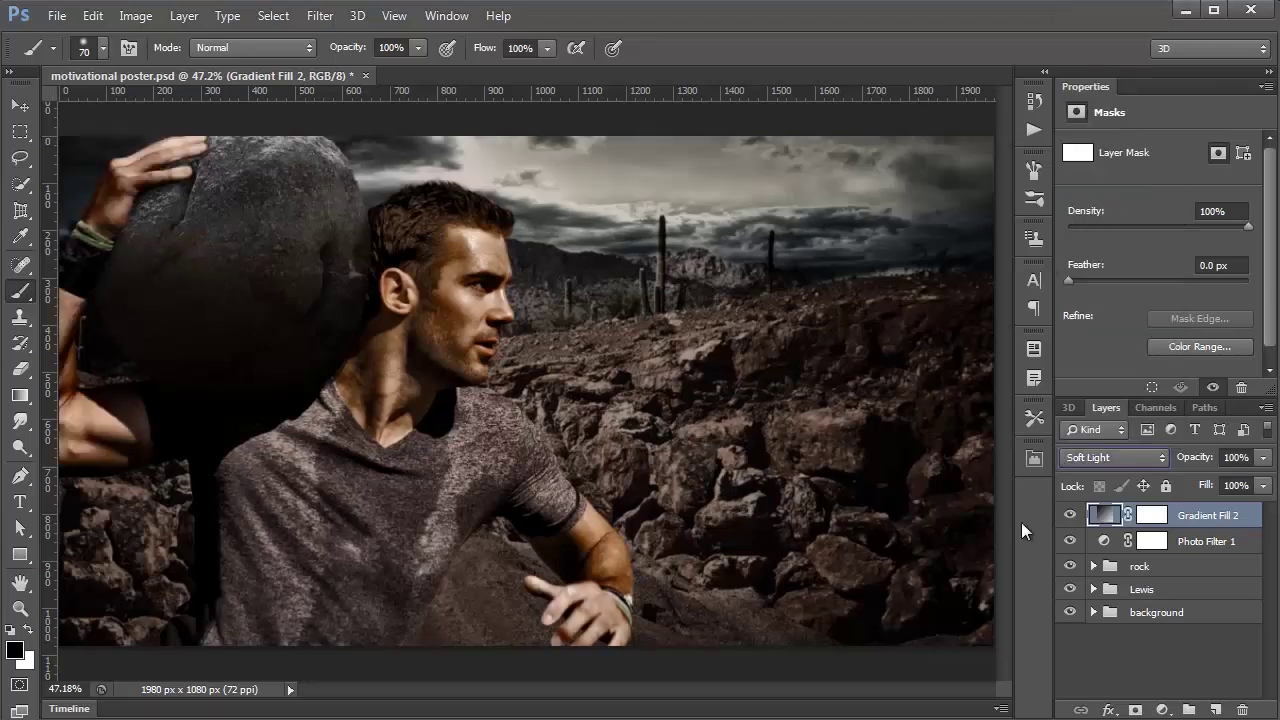
left_click(1070, 515)
left_click(1070, 515)
left_click(1070, 515)
left_click(1070, 515)
left_click(1070, 515)
left_click(1070, 515)
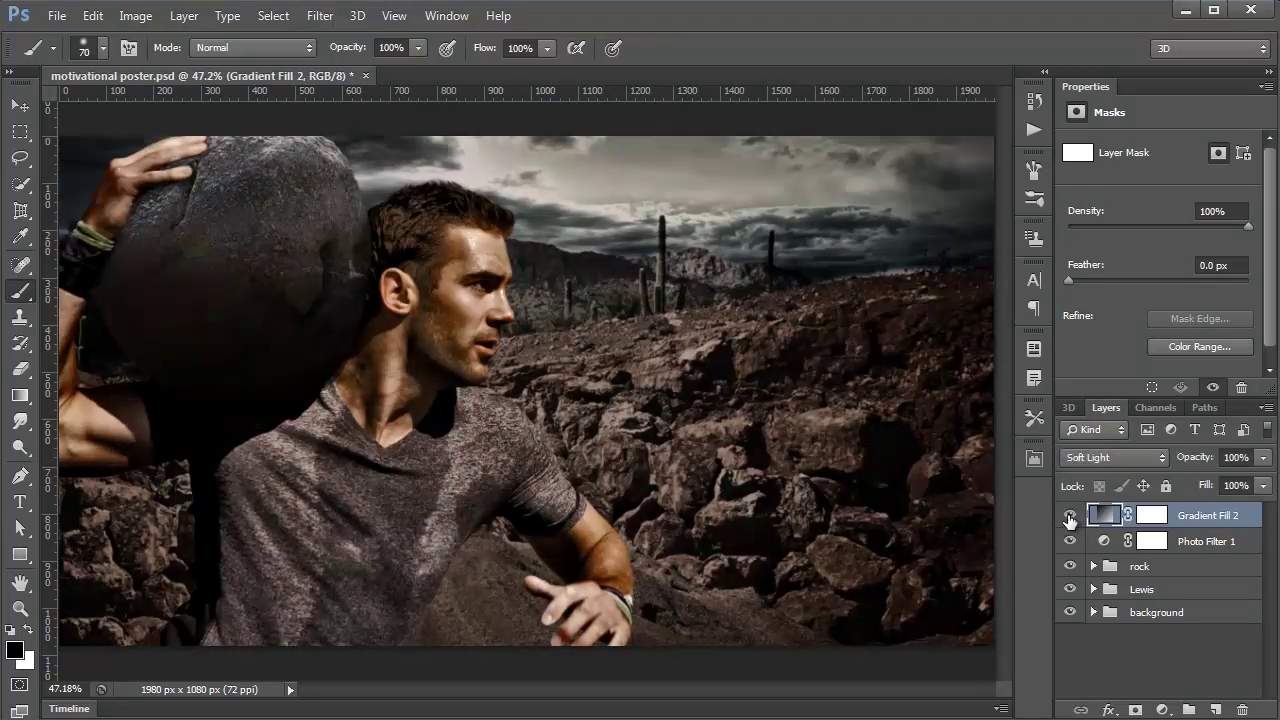
Add a Black & White adjustment layer on top at 25% opacity and compare the image with and without it.
left_click(1162, 709)
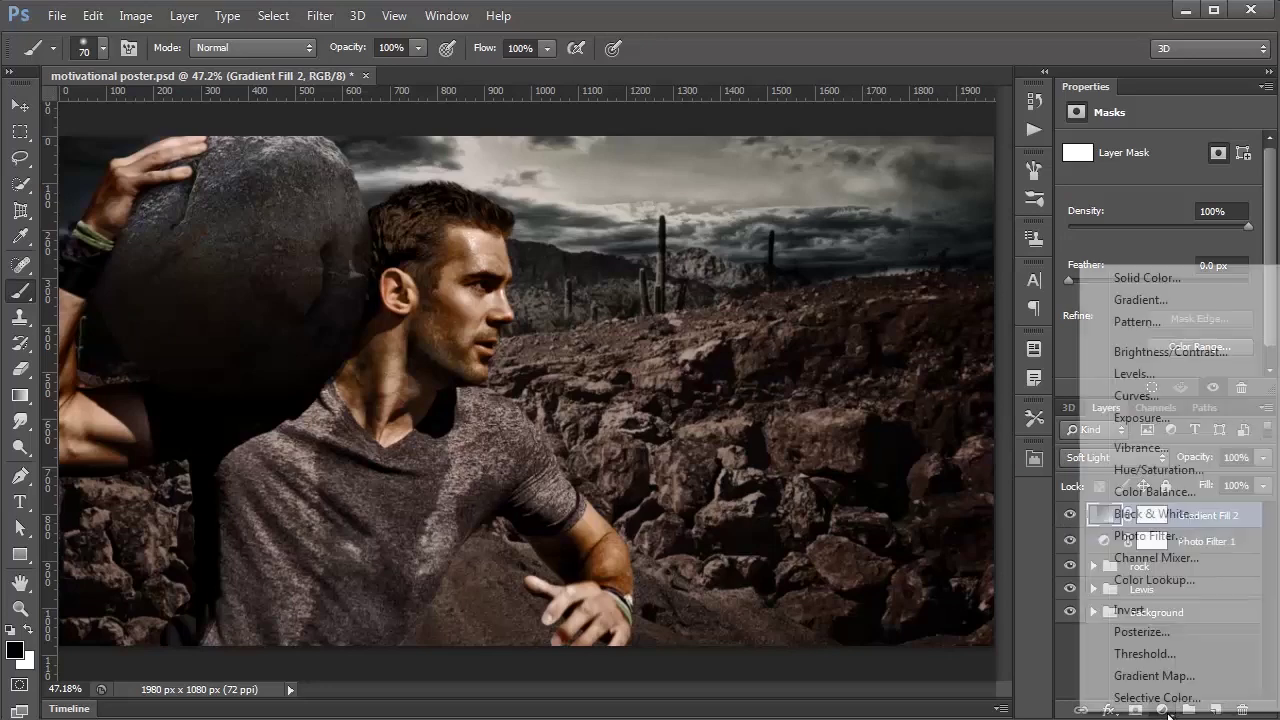
left_click(1166, 514)
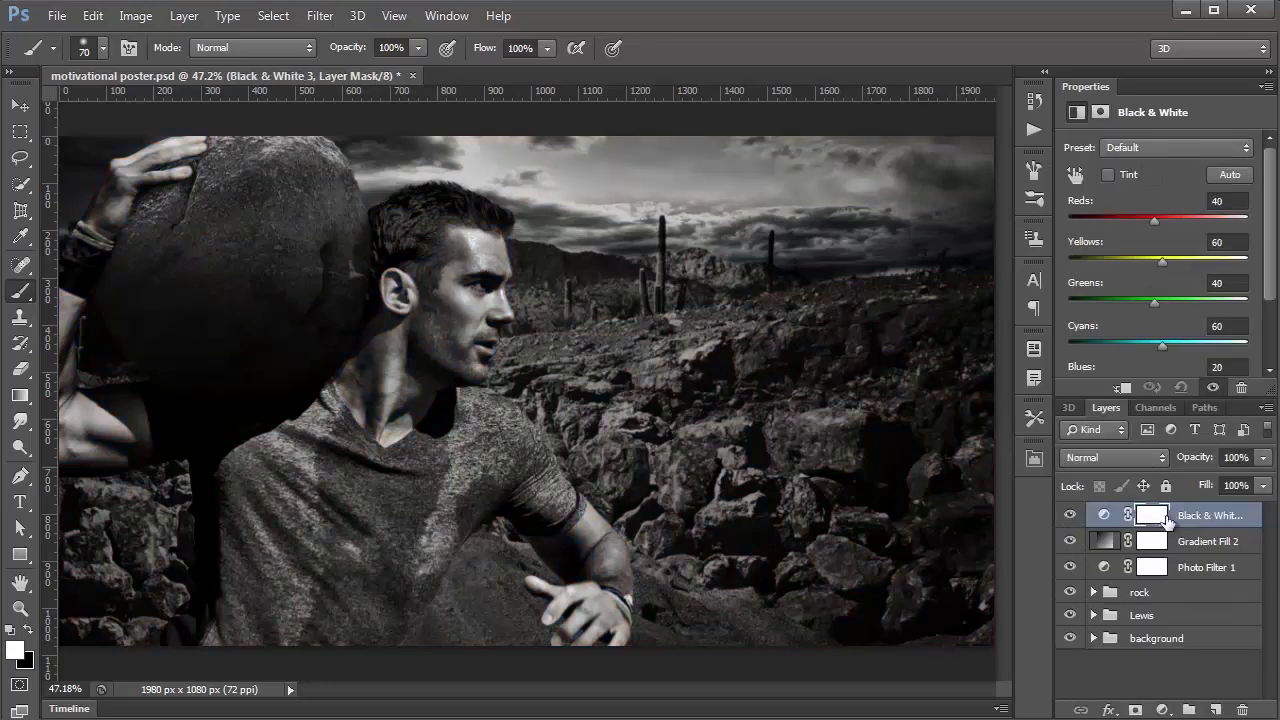
left_click(1240, 457)
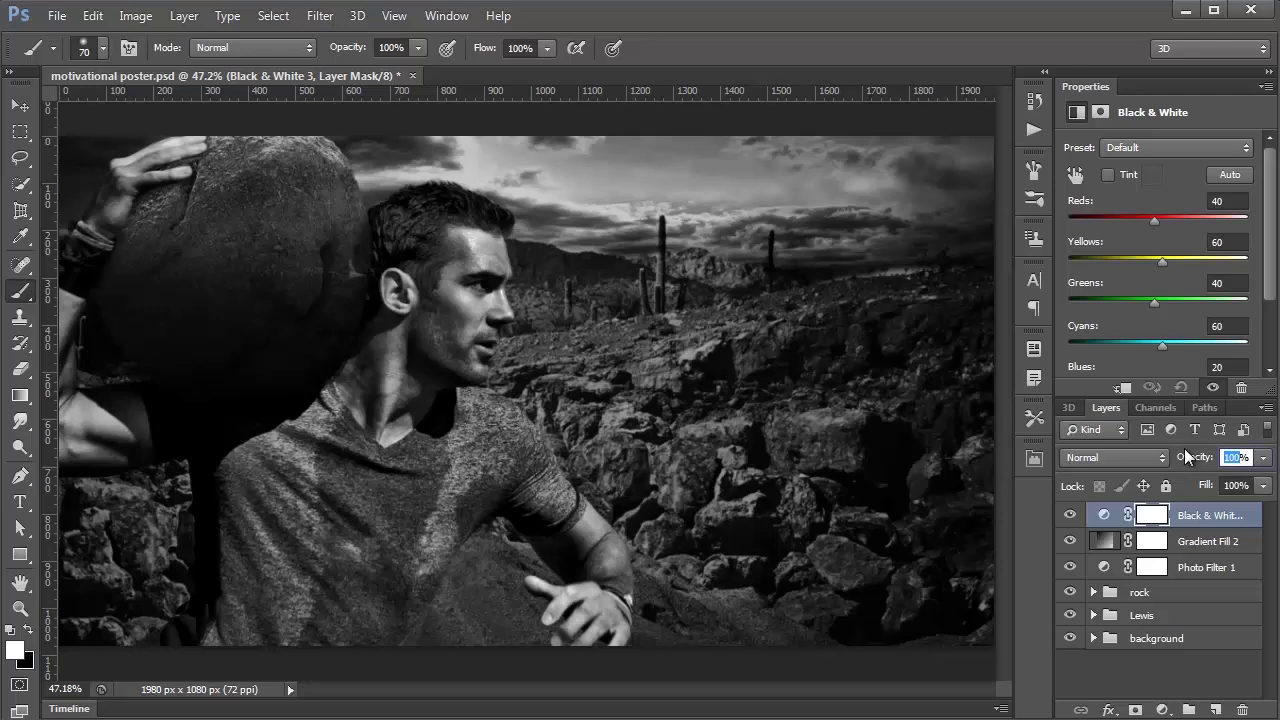
left_click(1069, 515)
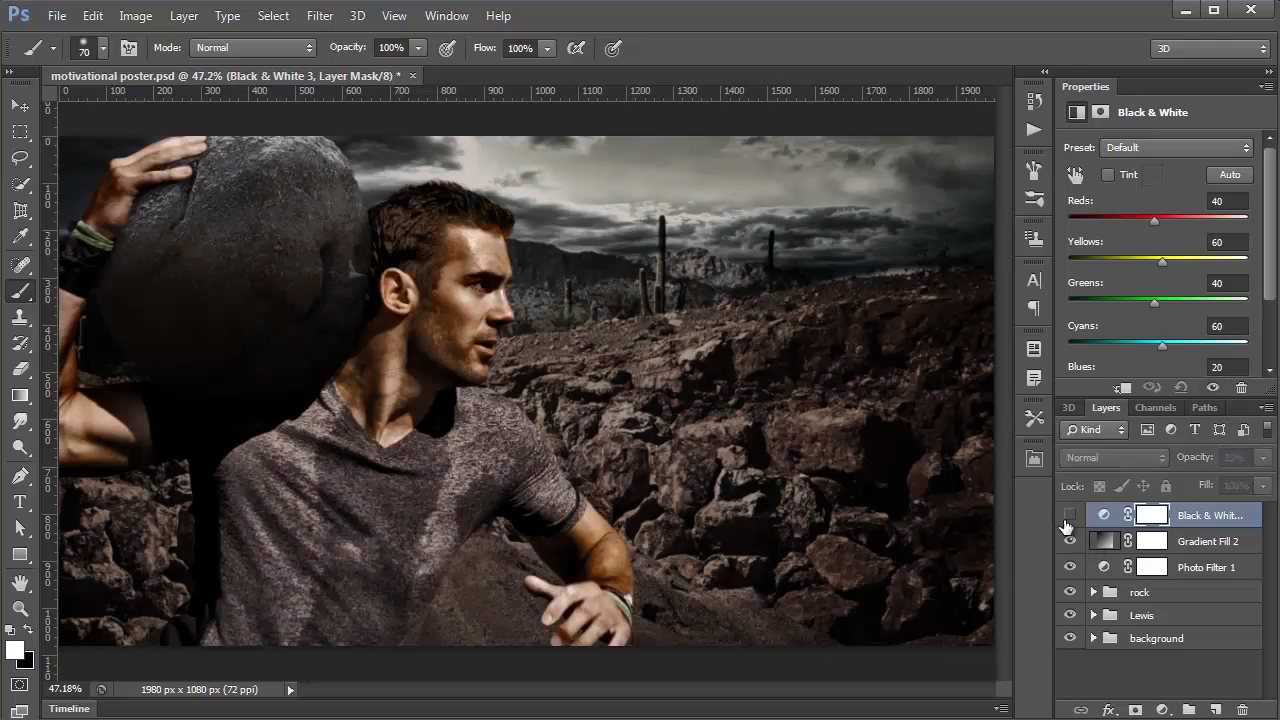
left_click(1069, 515)
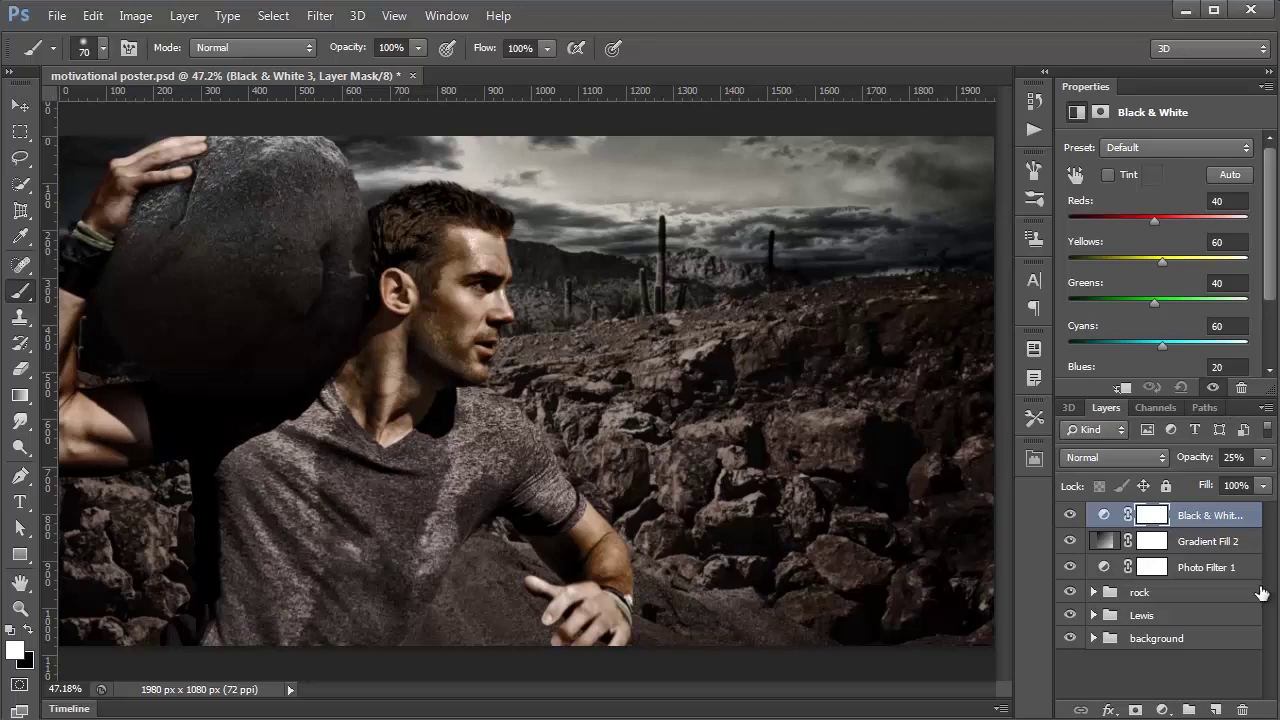
Add a Curves adjustment on top with an S-shaped curve, its shadow point at input 50, output 40, and compare the image with and without it.
left_click(1162, 709)
left_click(1136, 394)
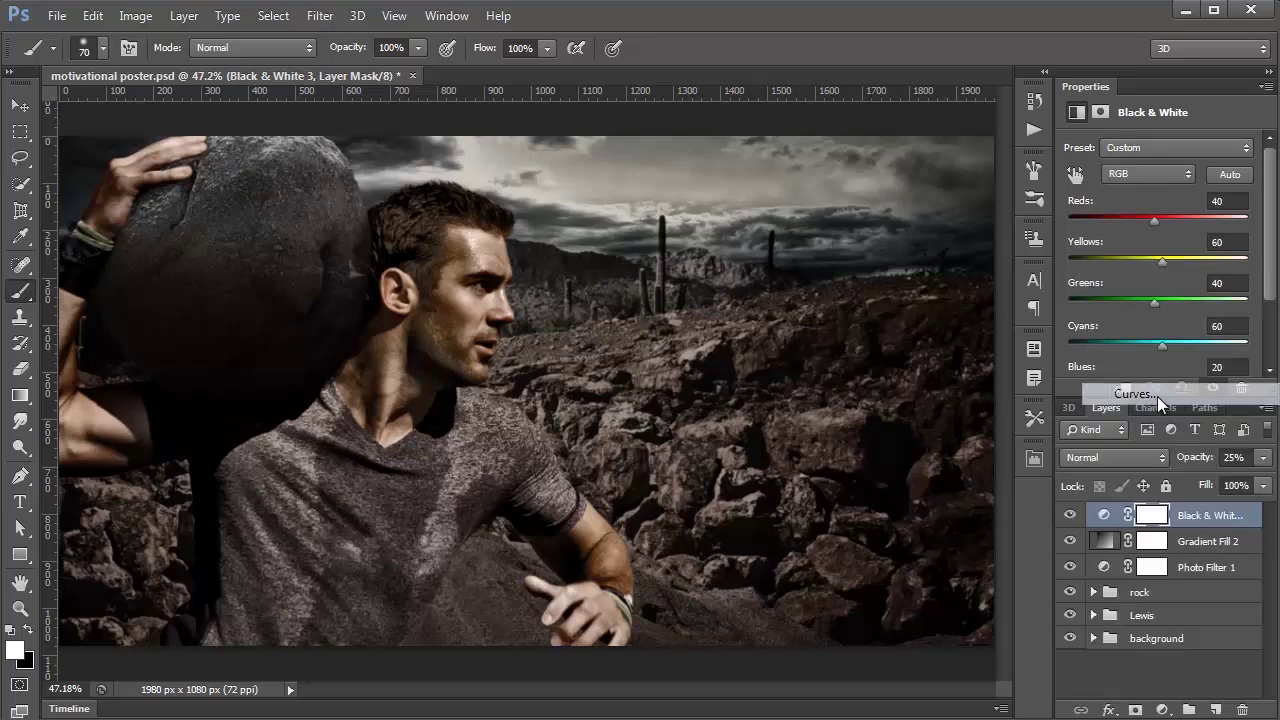
left_click_drag(1140, 297, 1140, 304)
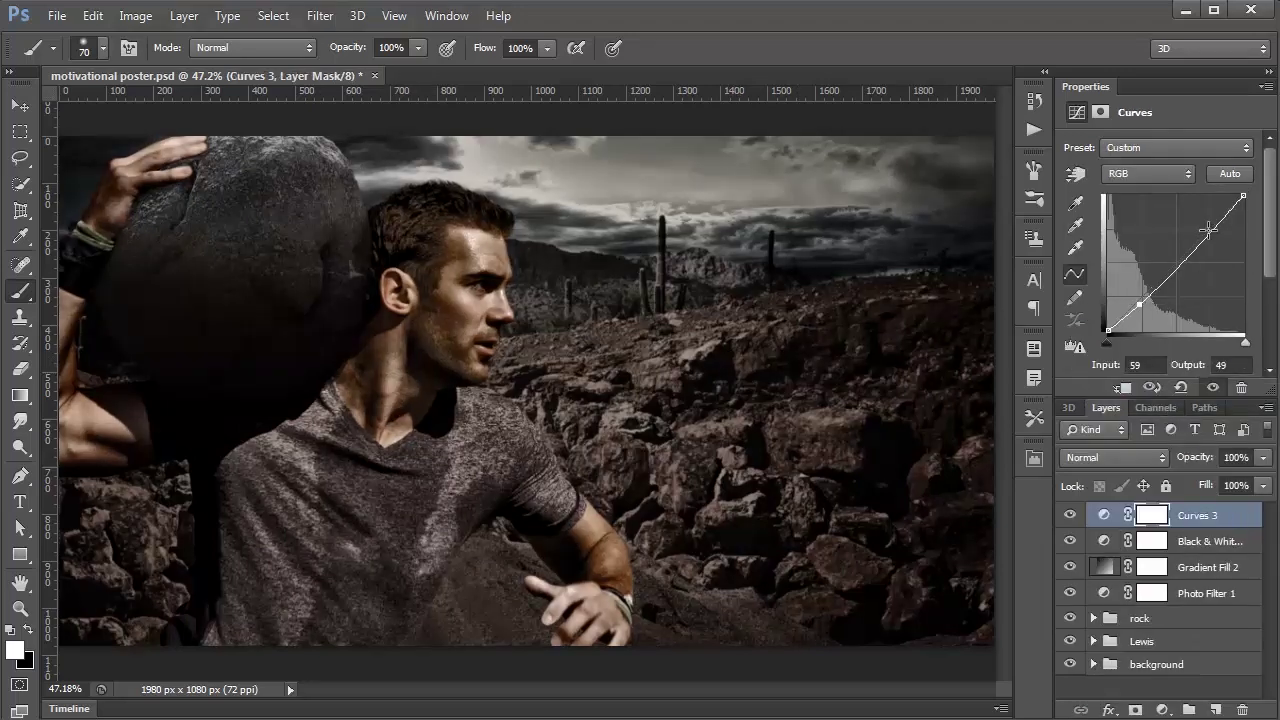
left_click_drag(1209, 230, 1205, 226)
left_click_drag(1140, 304, 1138, 291)
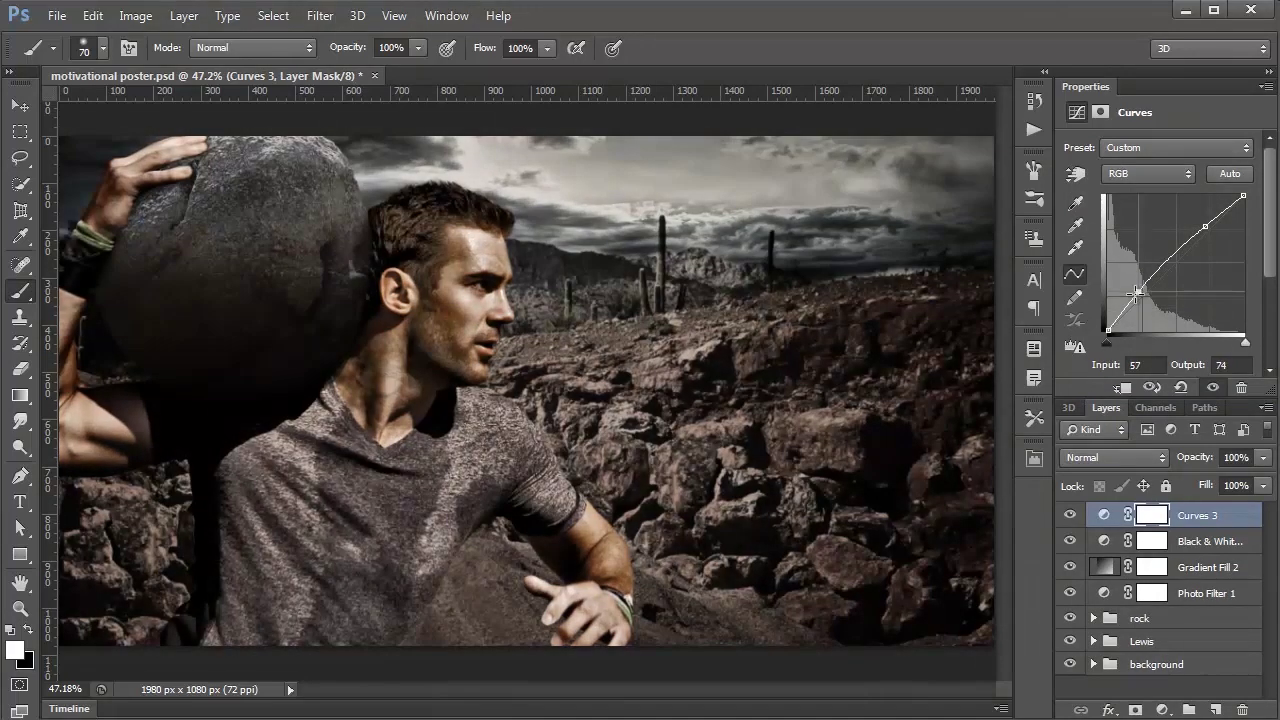
left_click_drag(1206, 227, 1207, 221)
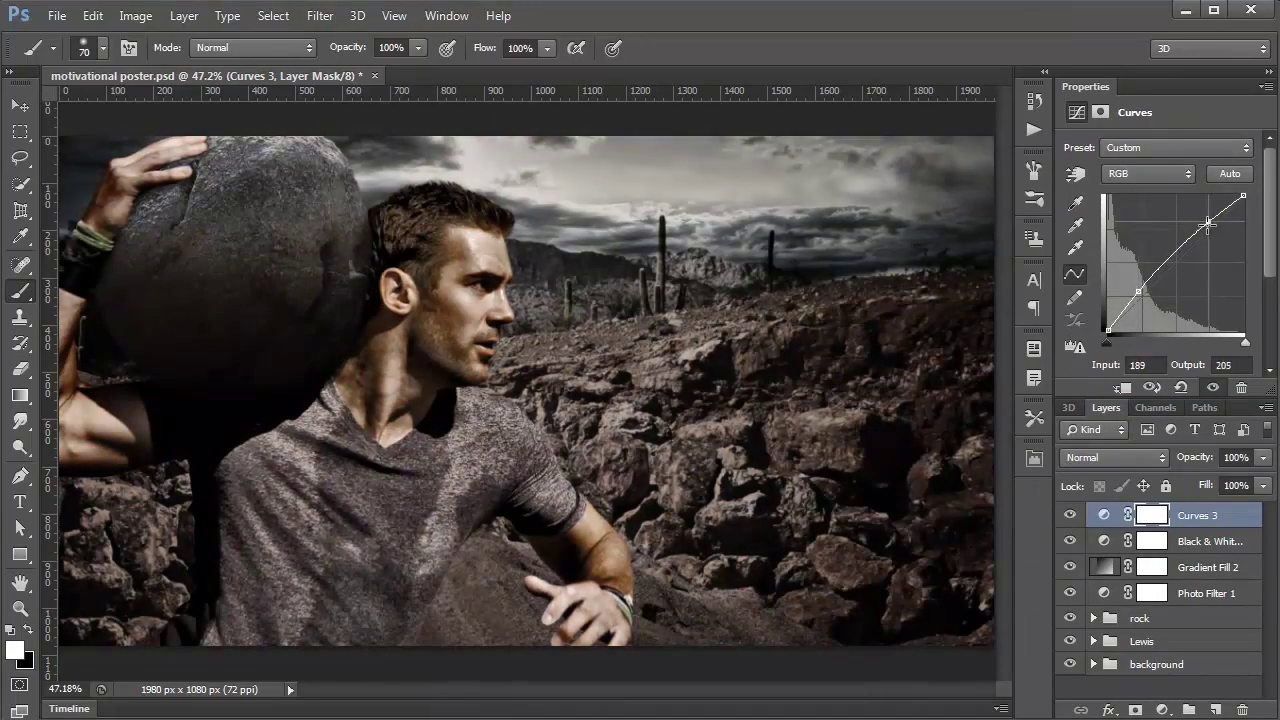
left_click_drag(1138, 291, 1143, 297)
left_click_drag(1147, 300, 1133, 309)
left_click_drag(1207, 221, 1218, 211)
left_click_drag(1132, 308, 1133, 309)
left_click(1070, 515)
left_click(1070, 515)
left_click(1070, 515)
left_click(1070, 515)
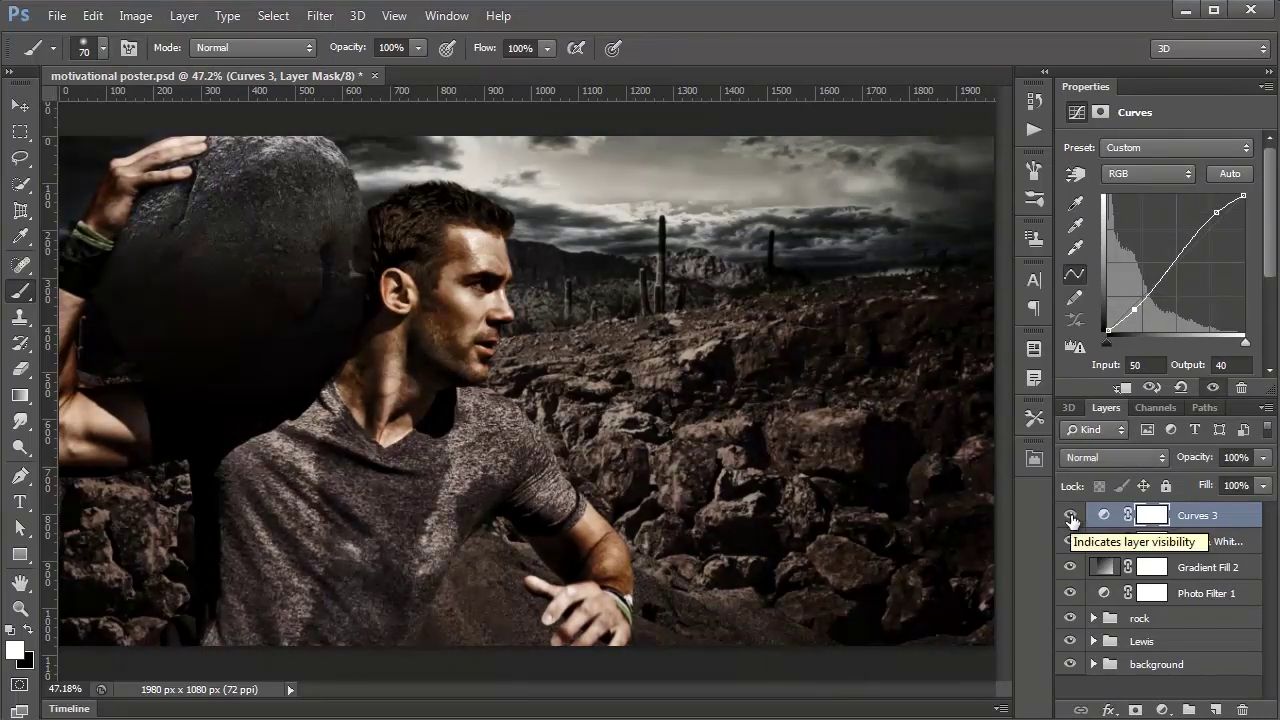
Group the Curves, Black & White, Gradient Fill and Photo Filter layers and name the group "final adjustsments".
left_click(1196, 598, "shift")
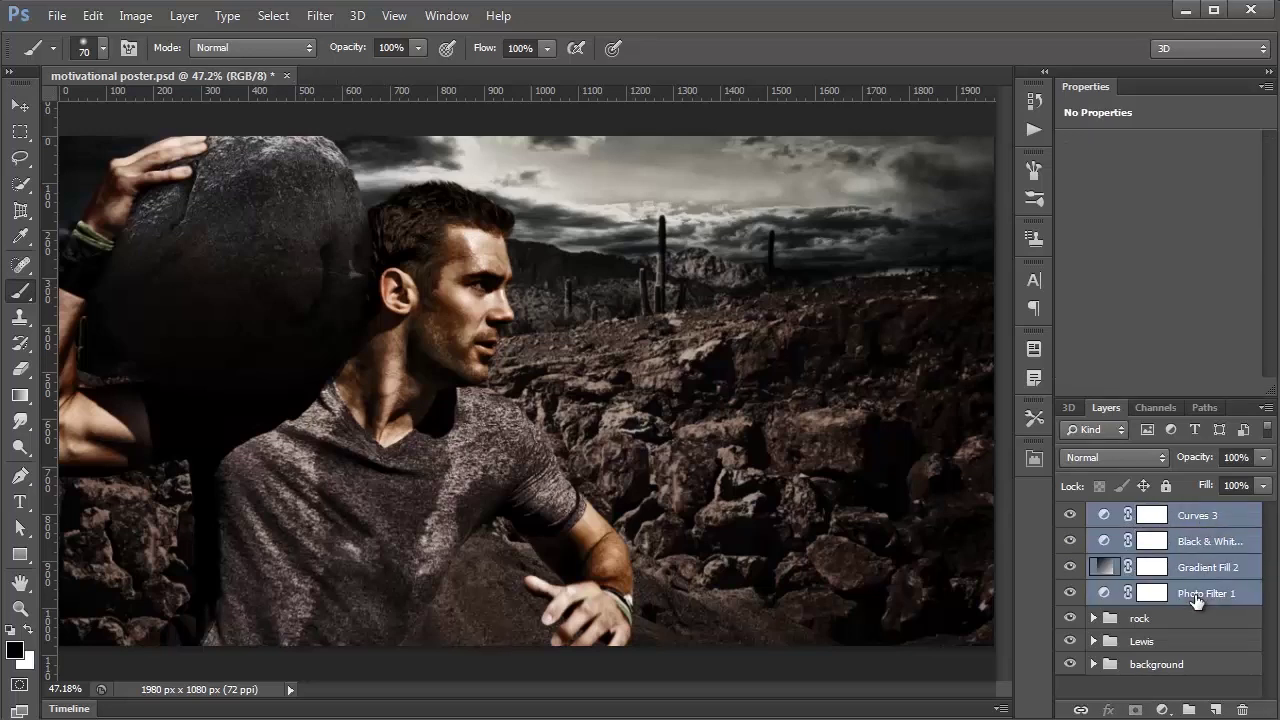
key("ctrl+g")
double_click(1150, 515)
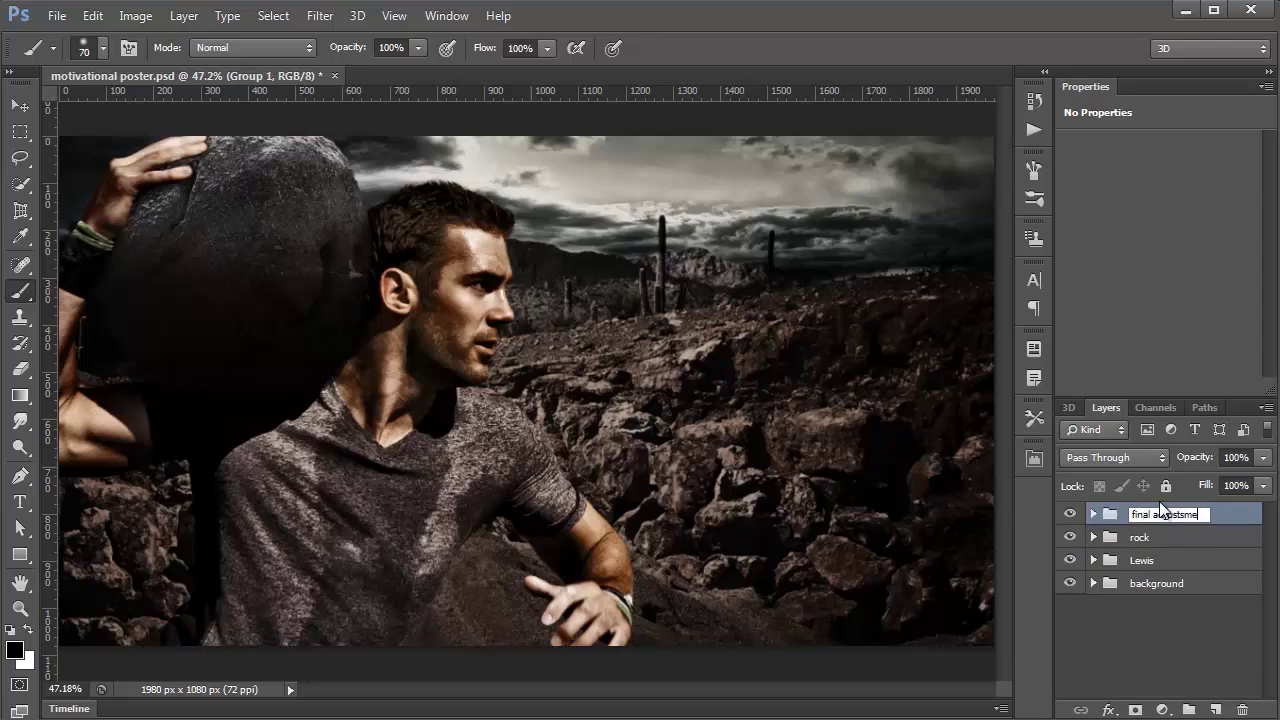
key("Return")
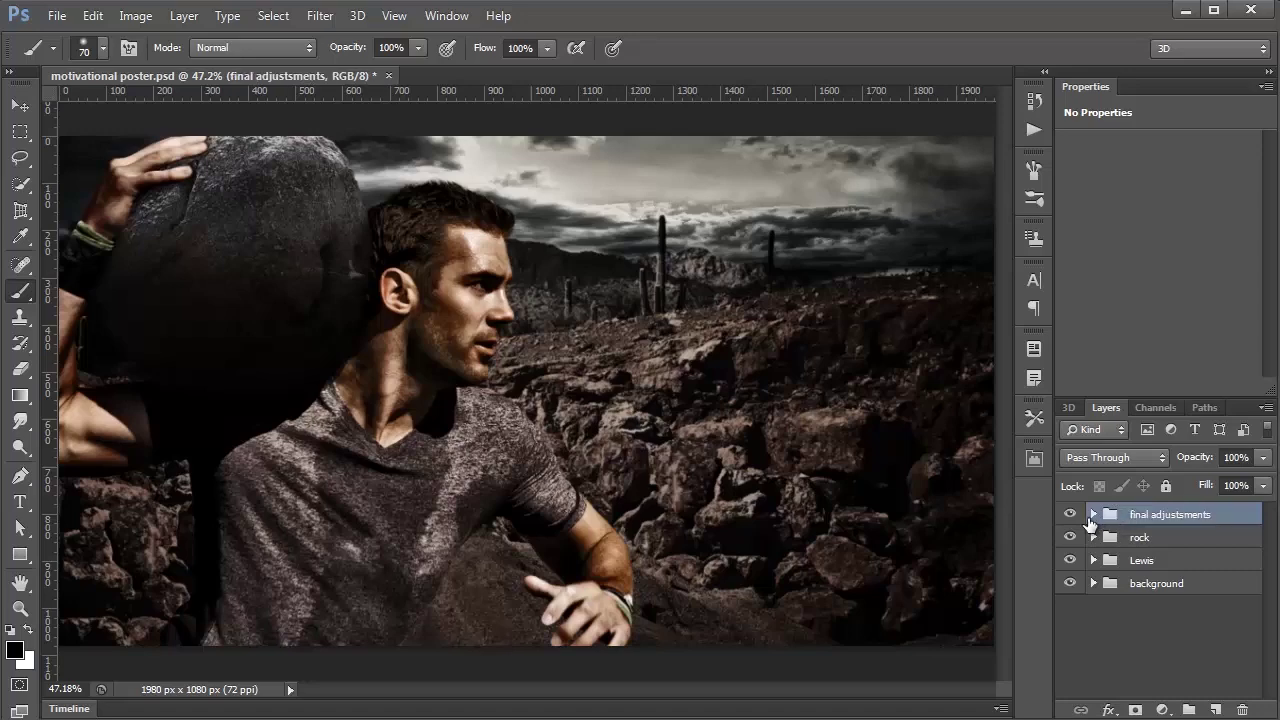
Compare the image with and without each group in turn: final adjustsments, rock, Lewis and background.
left_click(1070, 514)
double_click(1070, 514)
left_click(1070, 514)
left_click(1070, 537)
left_click(1070, 537)
left_click(1070, 562)
left_click(1070, 562)
left_click(1070, 583)
left_click(1070, 583)
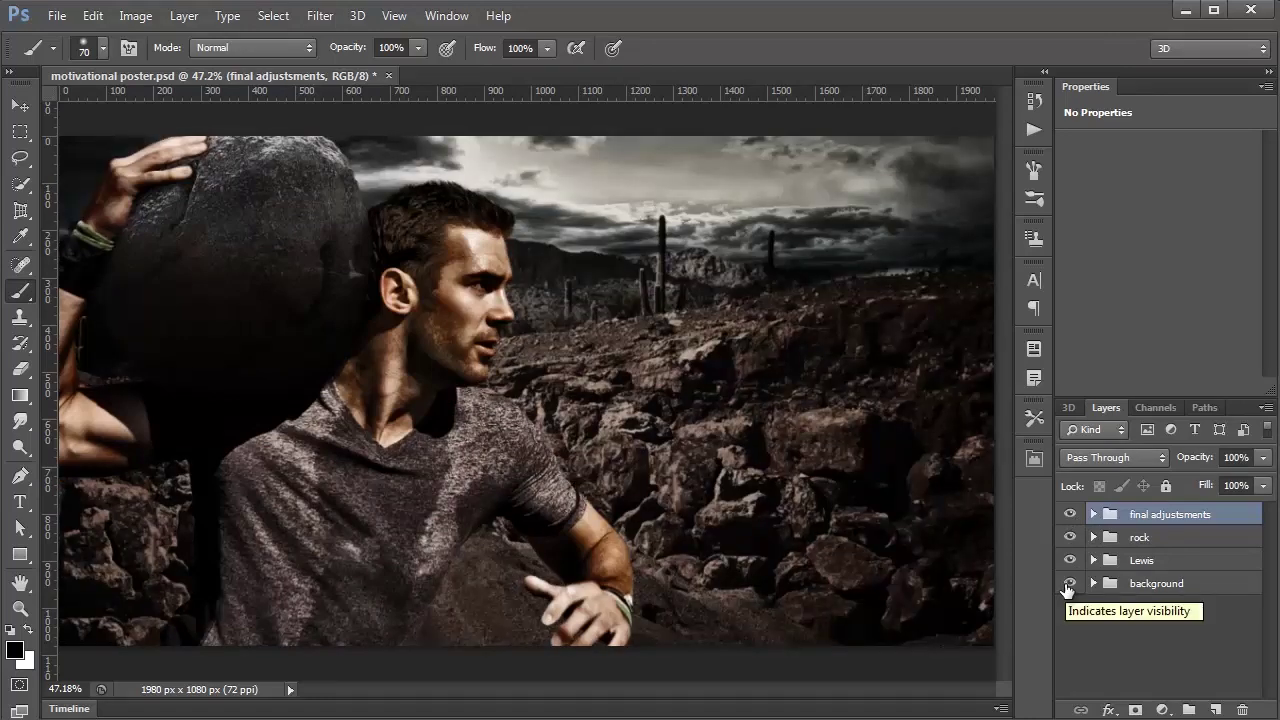
Add centred white Trajan Pro Bold text "The difference between the impossible and the possible lies in a man's determination." at 75 pt with a 35 pt attribution.
left_click(20, 502)
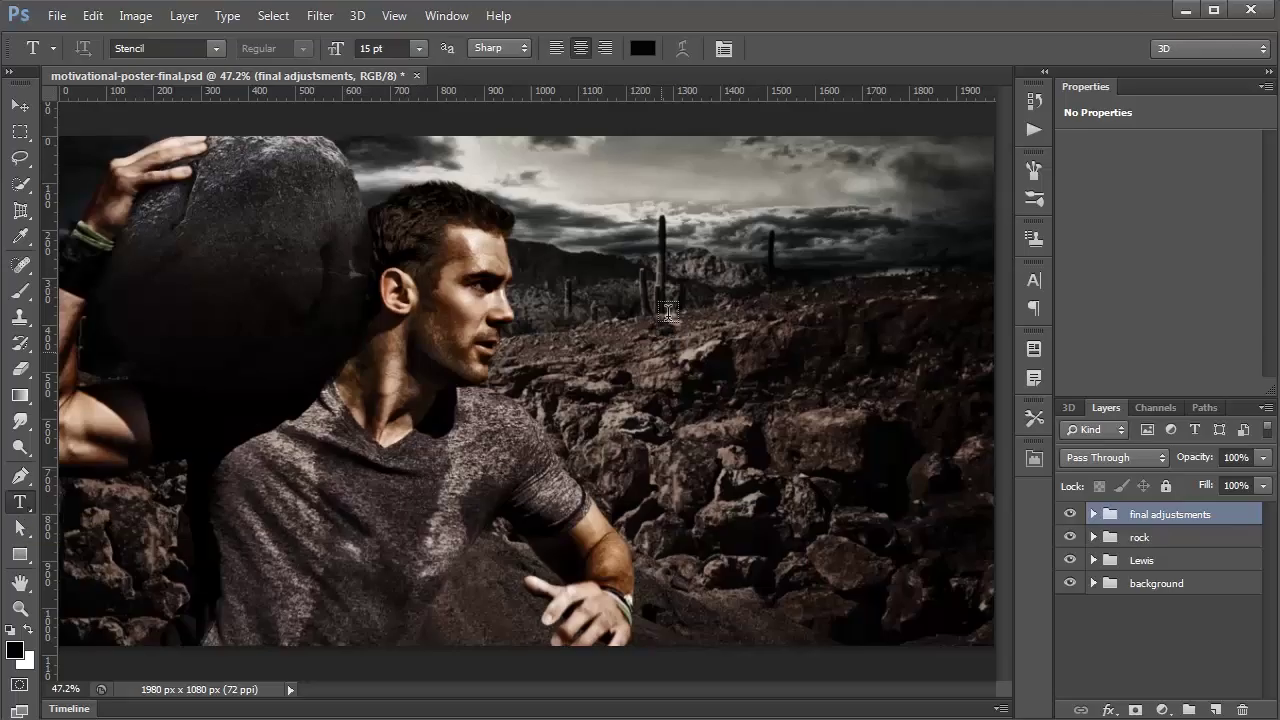
left_click_drag(670, 201, 977, 567)
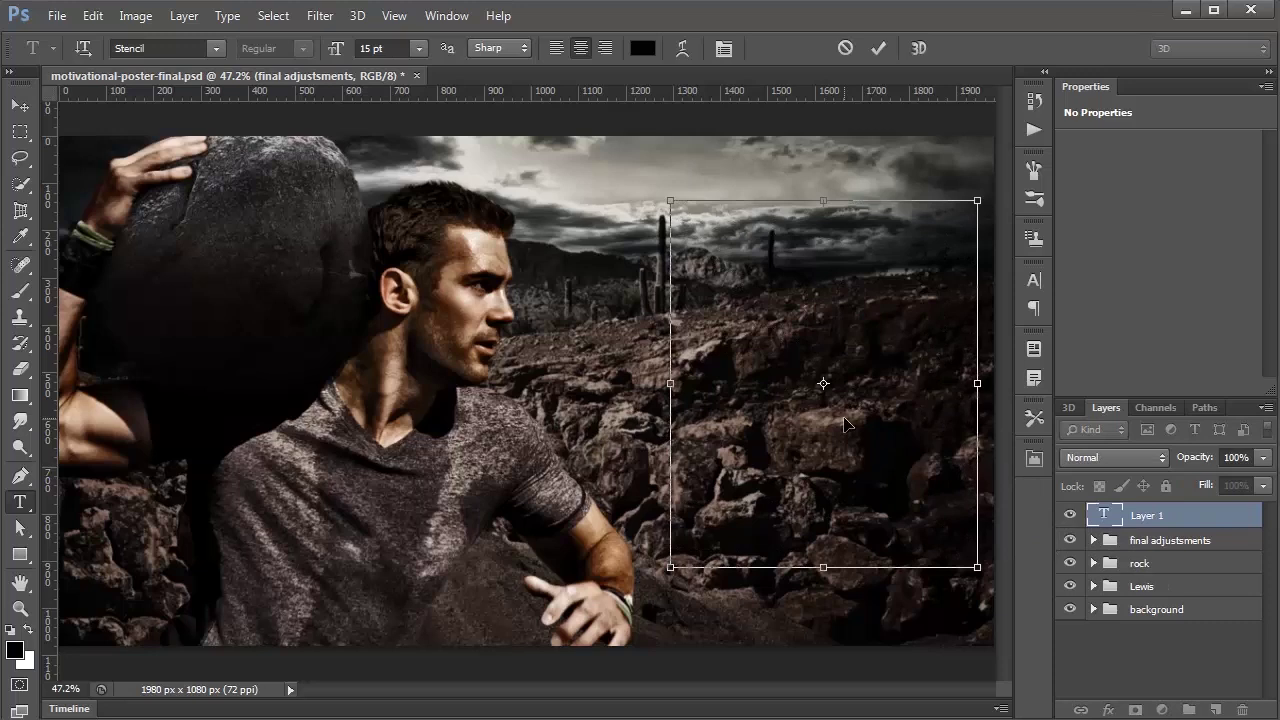
type("The difference between the impossible and the possible lies in a man's determination.")
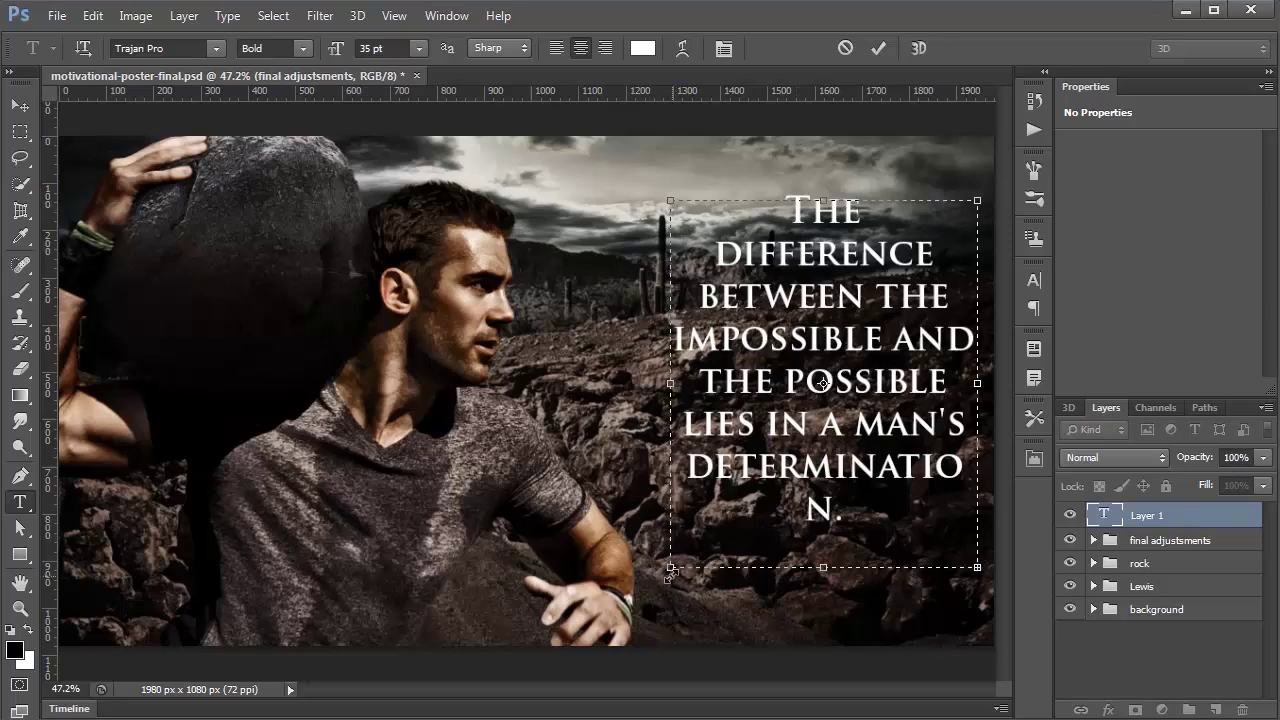
Widen the quote's text box so "determination." fits on one line with the attribution below, and move the text block slightly lower.
left_click_drag(655, 579, 605, 591)
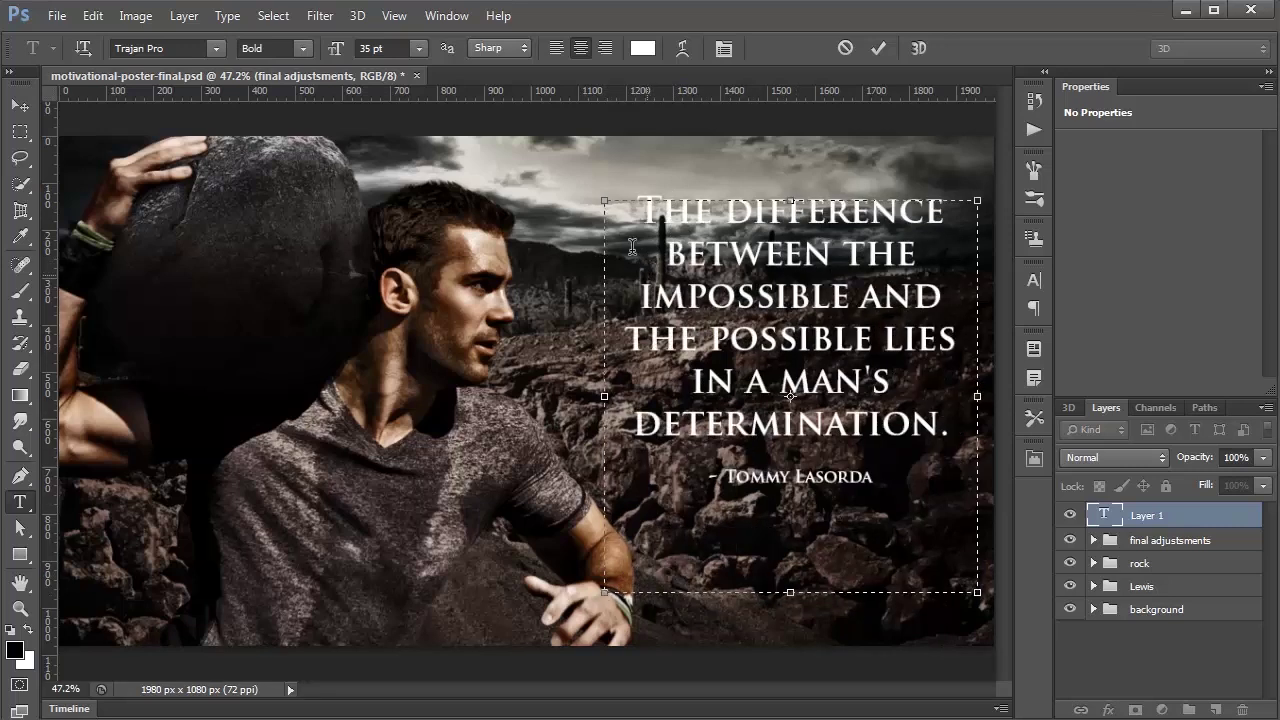
left_click_drag(790, 594, 791, 524)
left_click_drag(603, 524, 634, 549)
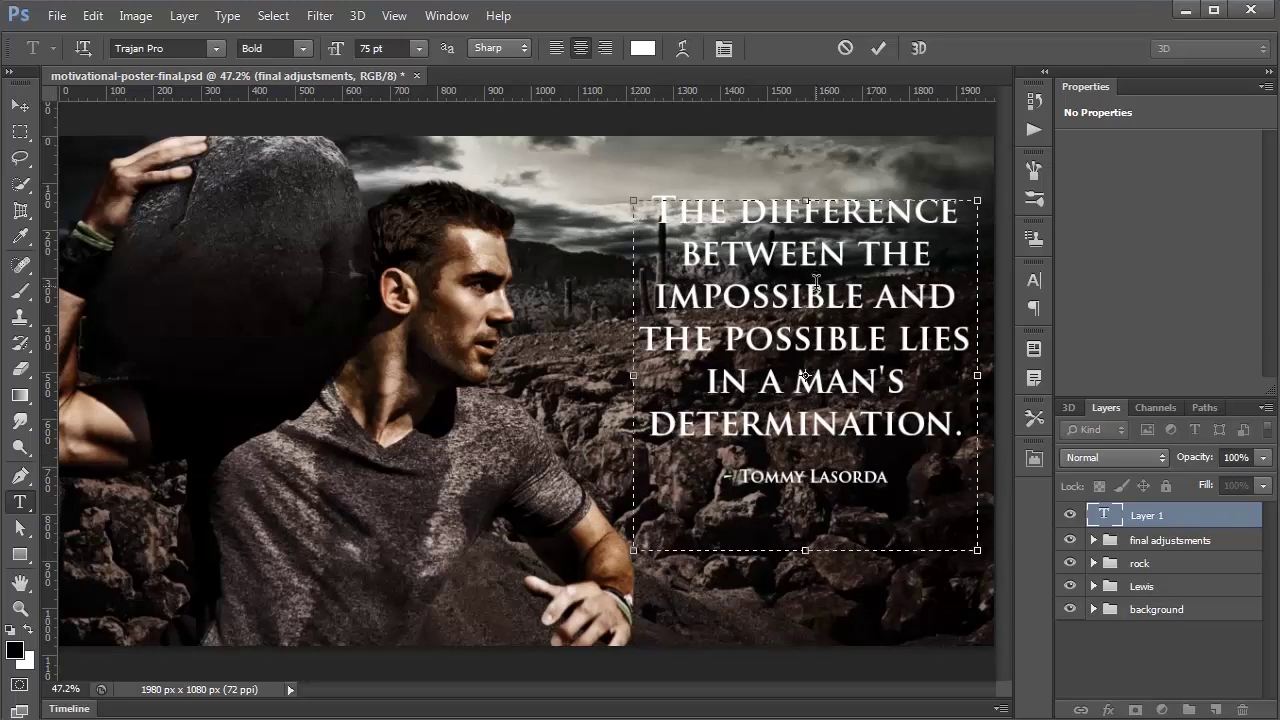
key("ctrl+Return")
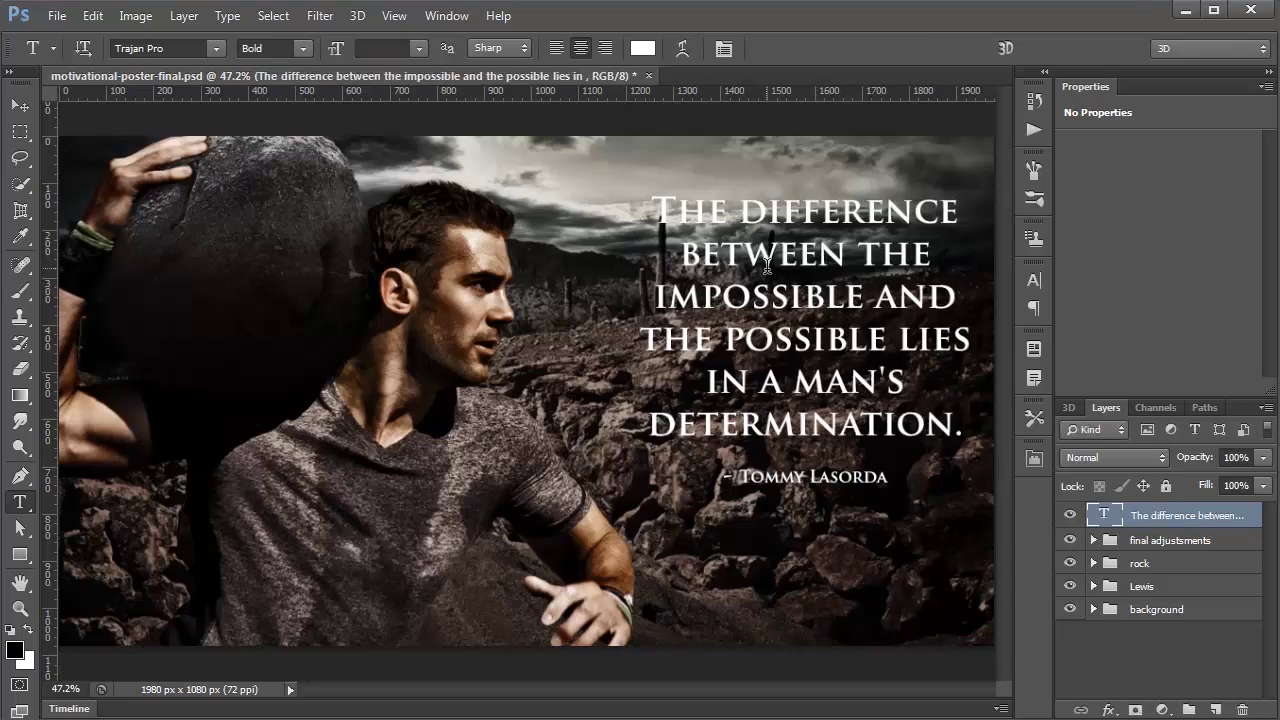
key("v")
left_click_drag(810, 252, 800, 293)
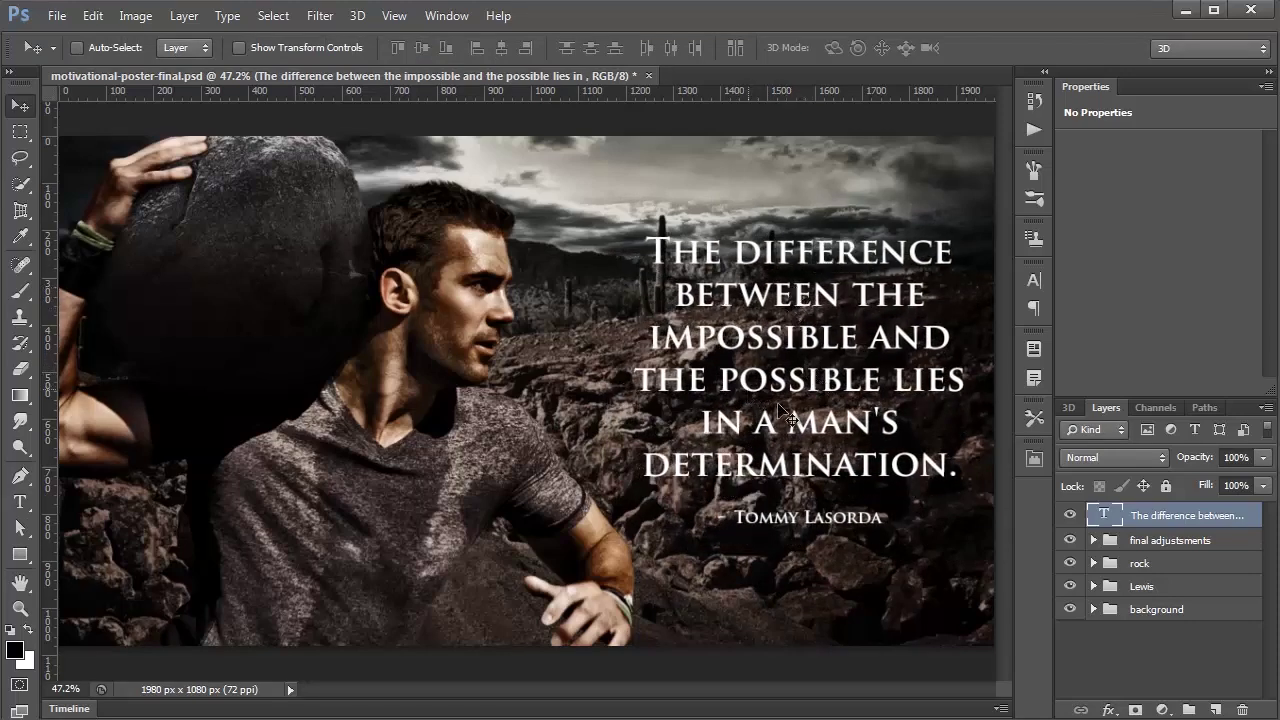
Add an Outer Glow layer style to the quote text with colour #000000 and Multiply blend mode.
double_click(1245, 522)
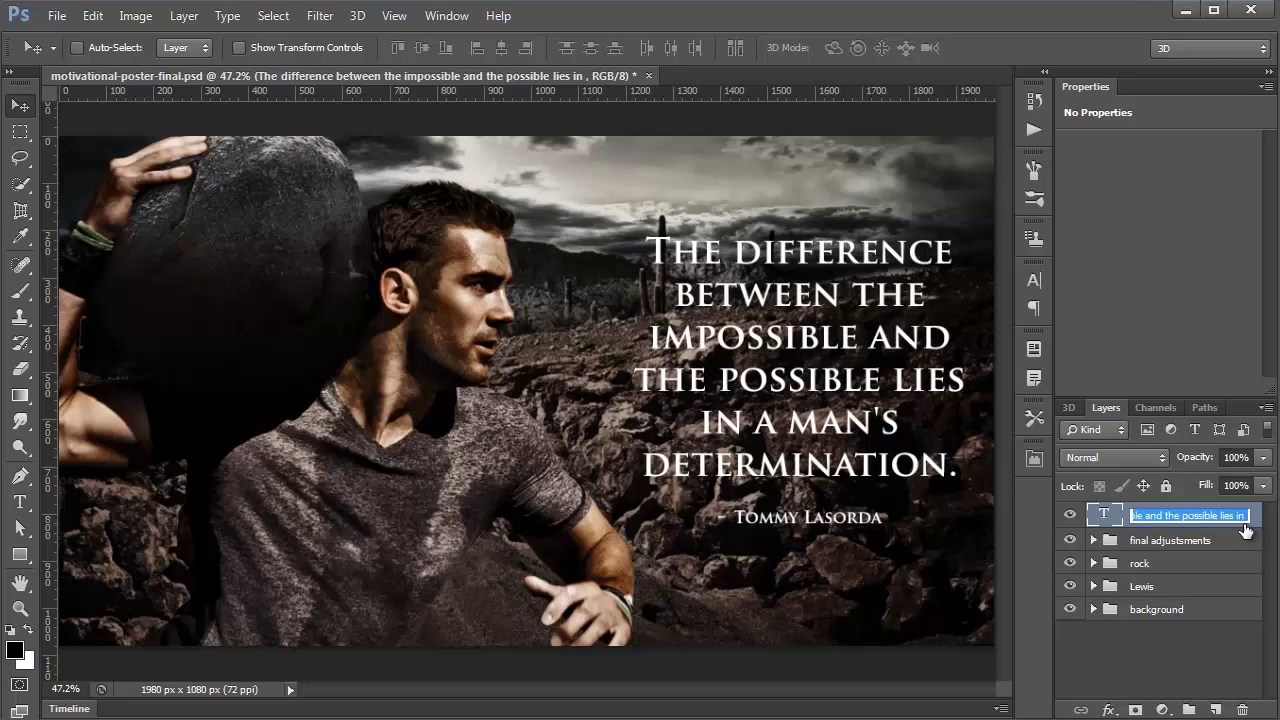
double_click(1255, 528)
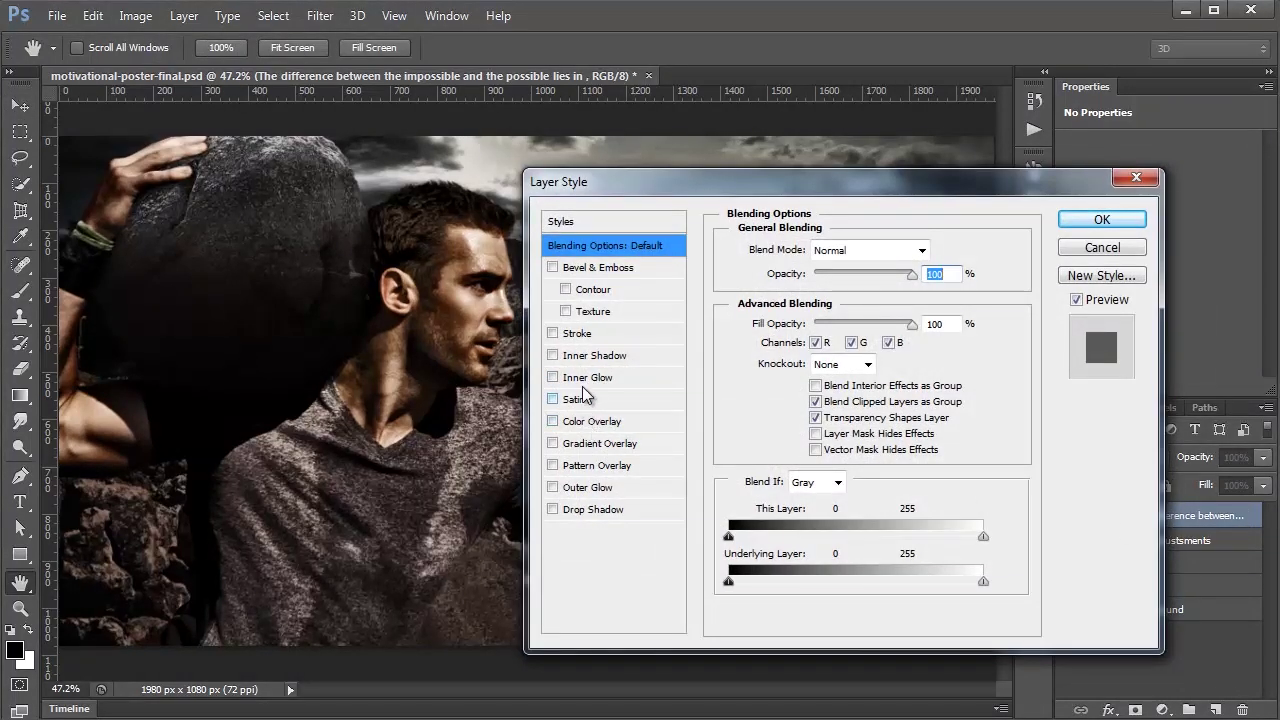
left_click(590, 488)
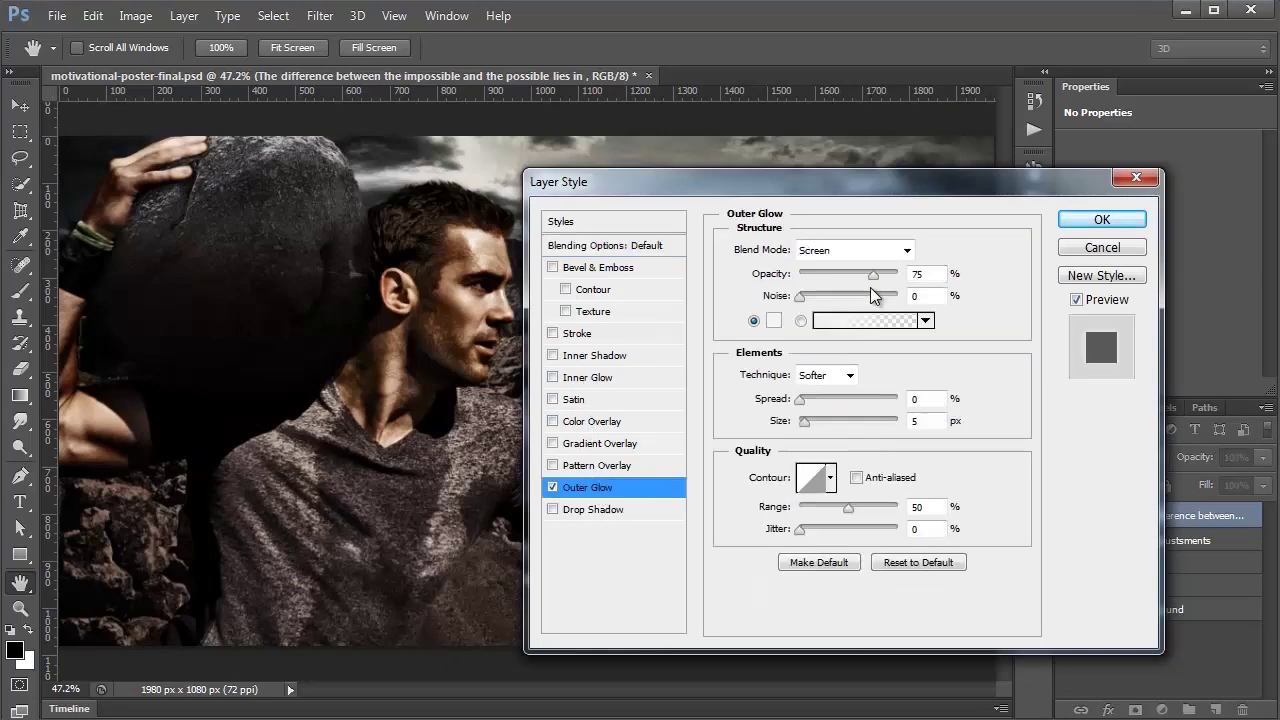
left_click(775, 321)
type("000000")
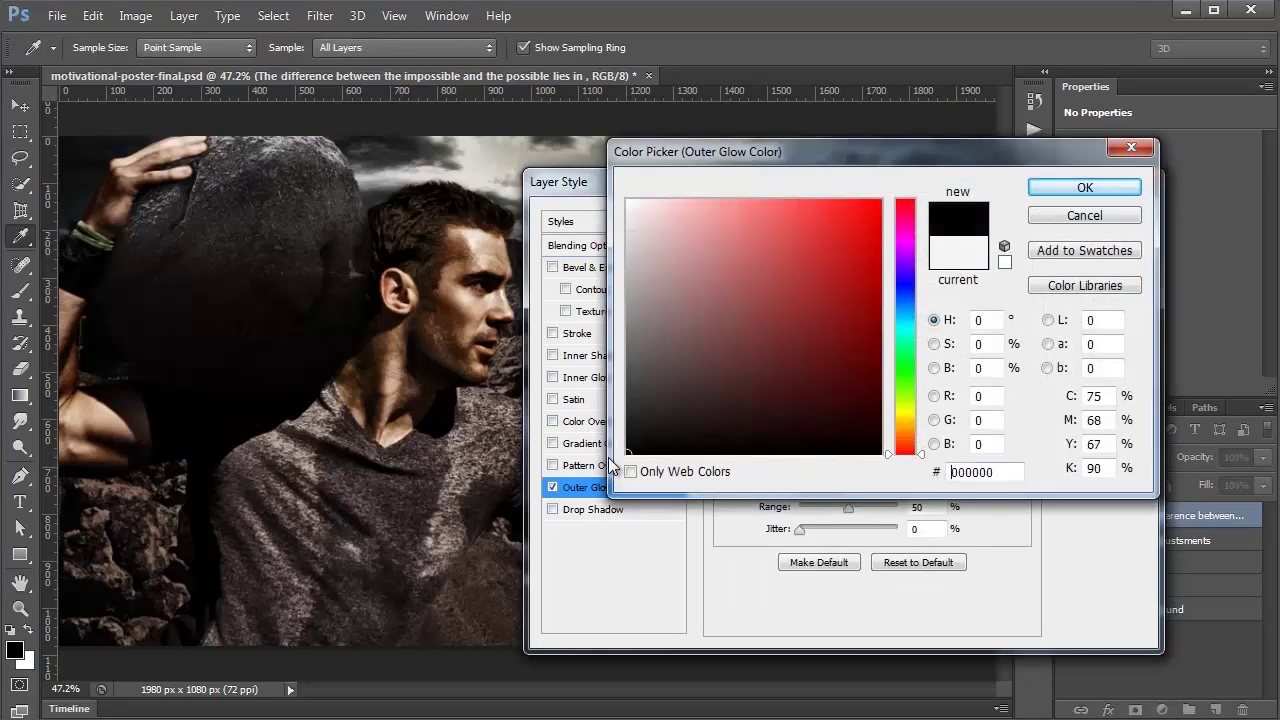
left_click(1100, 190)
left_click(850, 250)
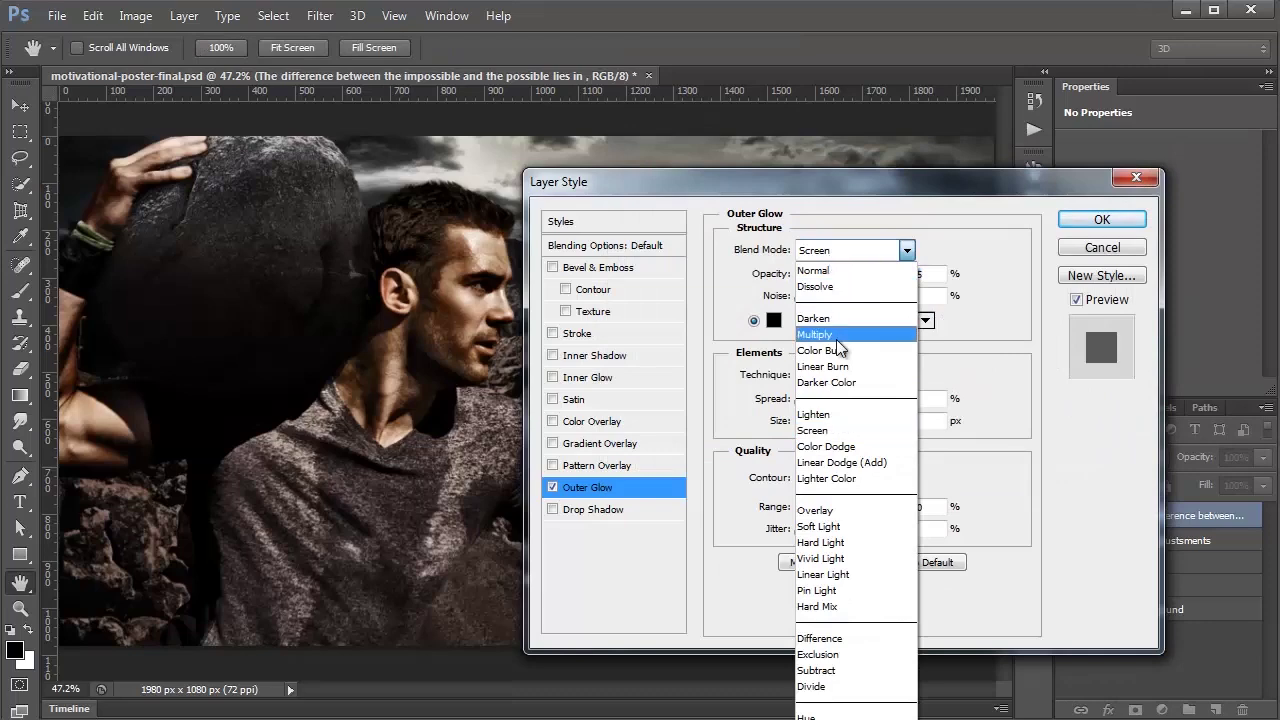
left_click(840, 332)
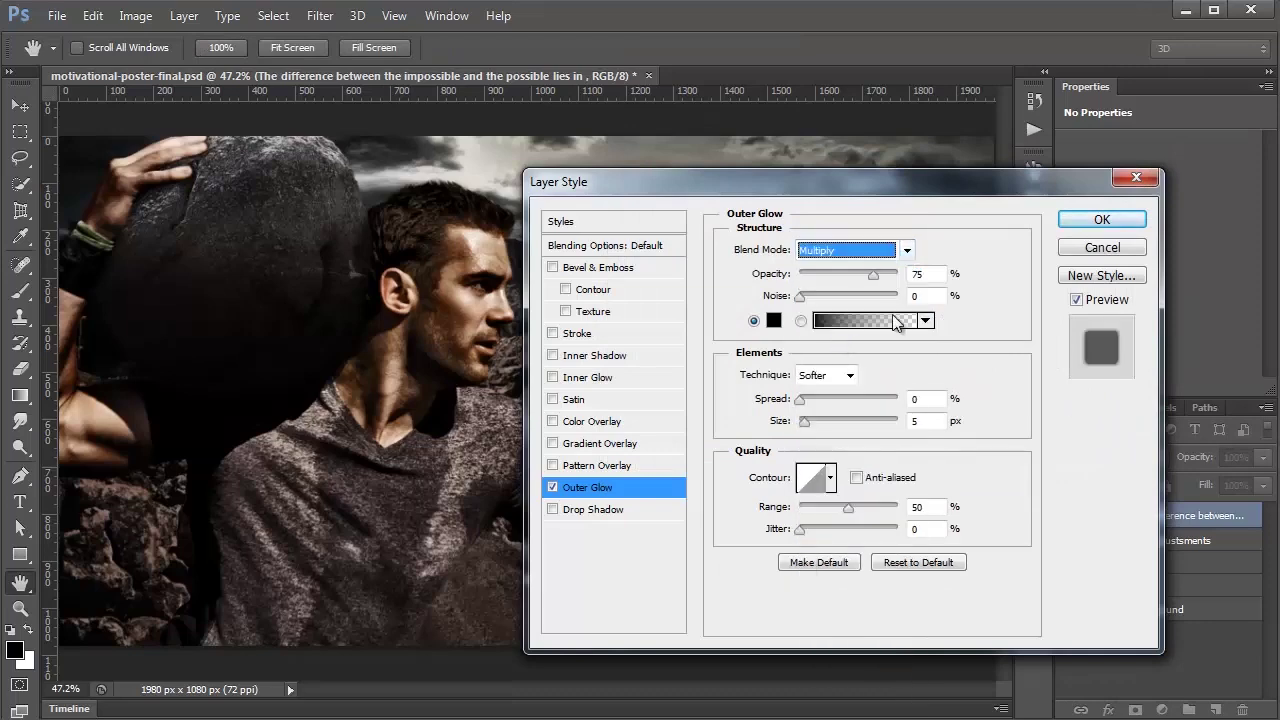
left_click(1078, 226)
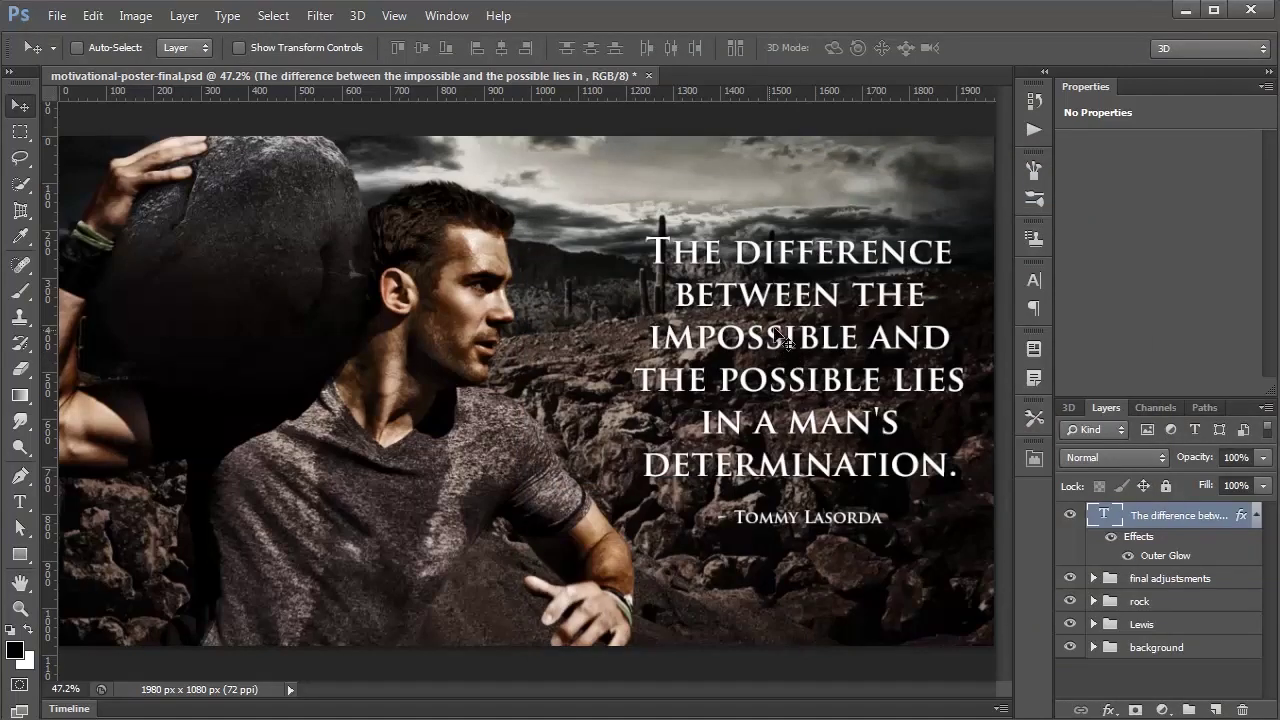
Set the quote text's Outer Glow size to 13 px and its opacity to 50%.
scroll(770, 350, "up", 5)
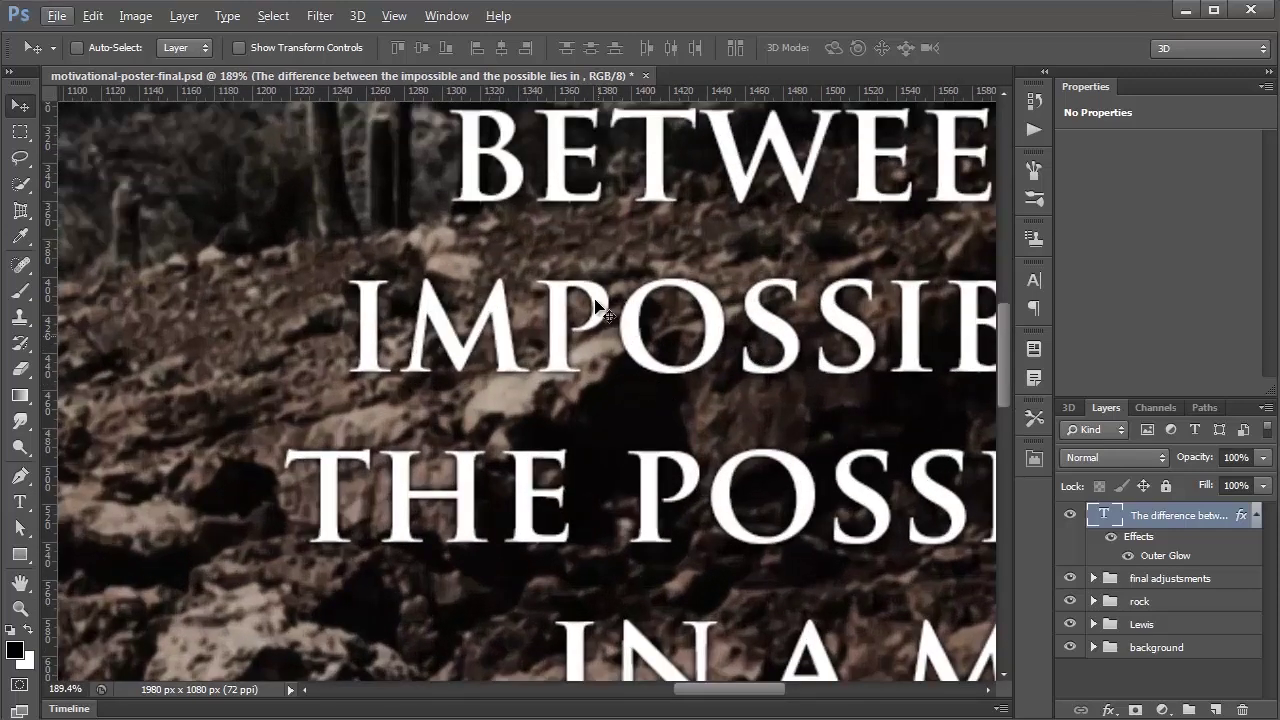
double_click(1238, 518)
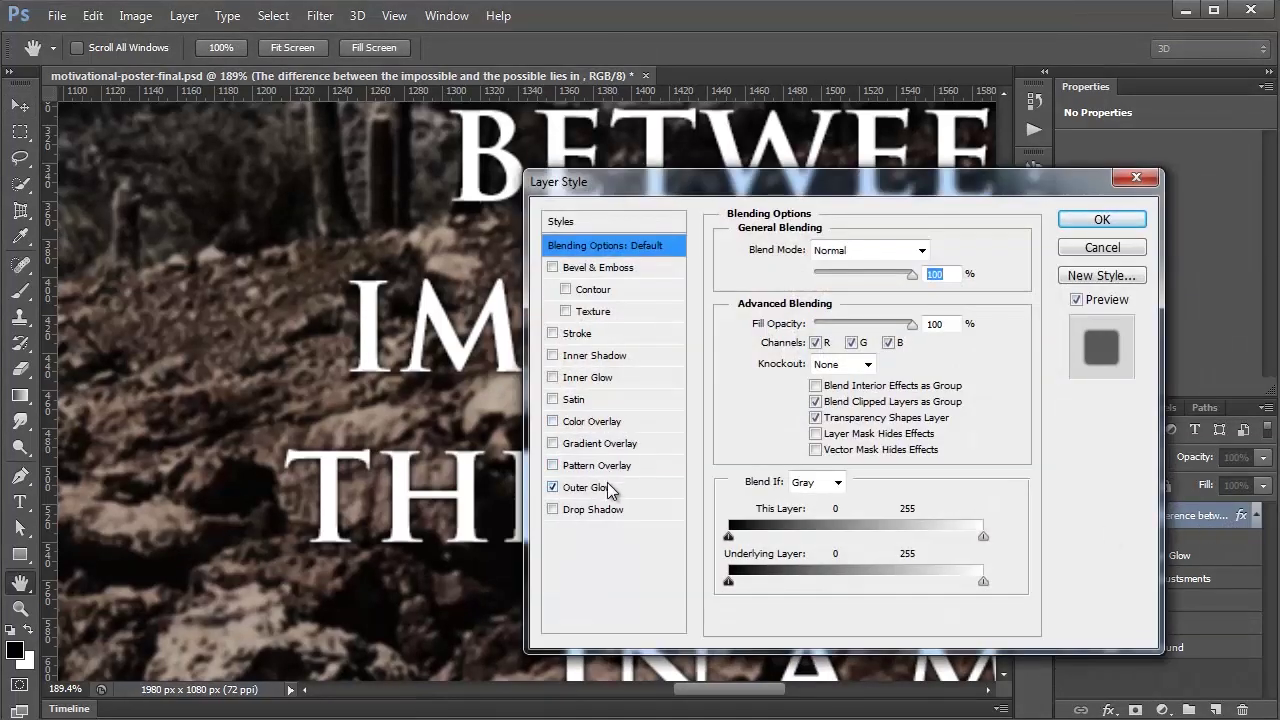
left_click(590, 487)
left_click_drag(812, 420, 815, 422)
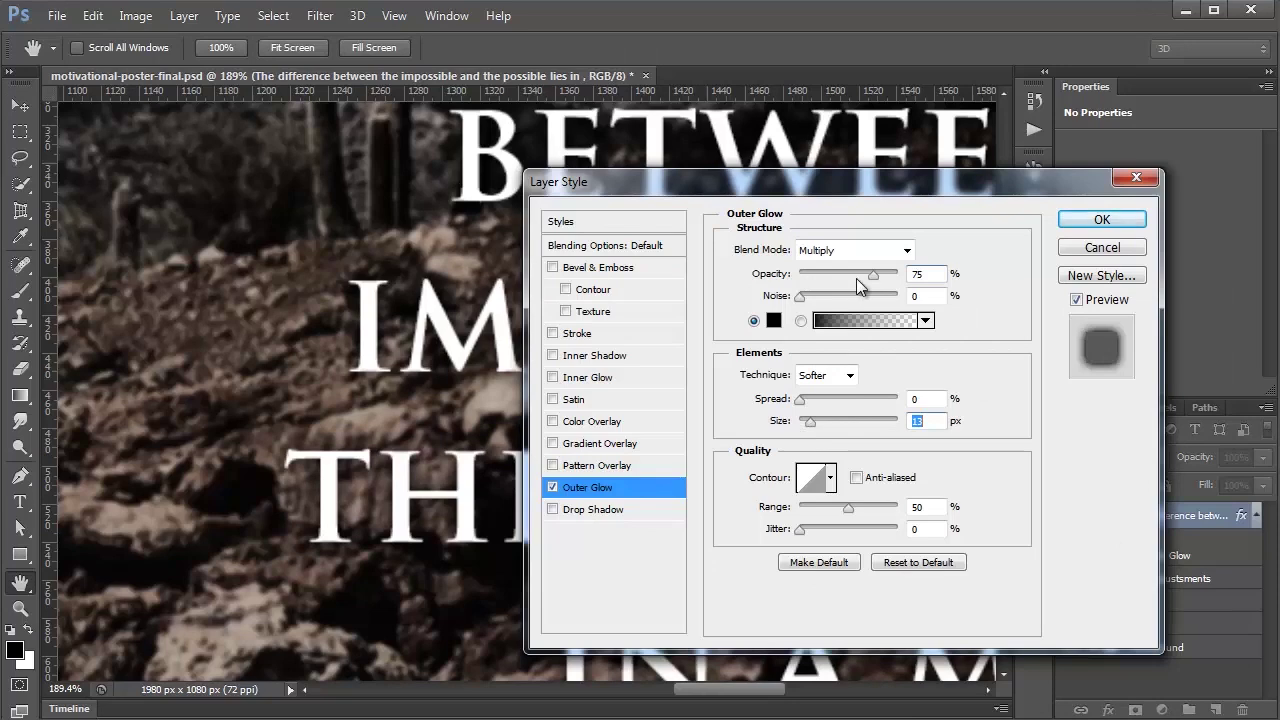
left_click_drag(857, 278, 848, 278)
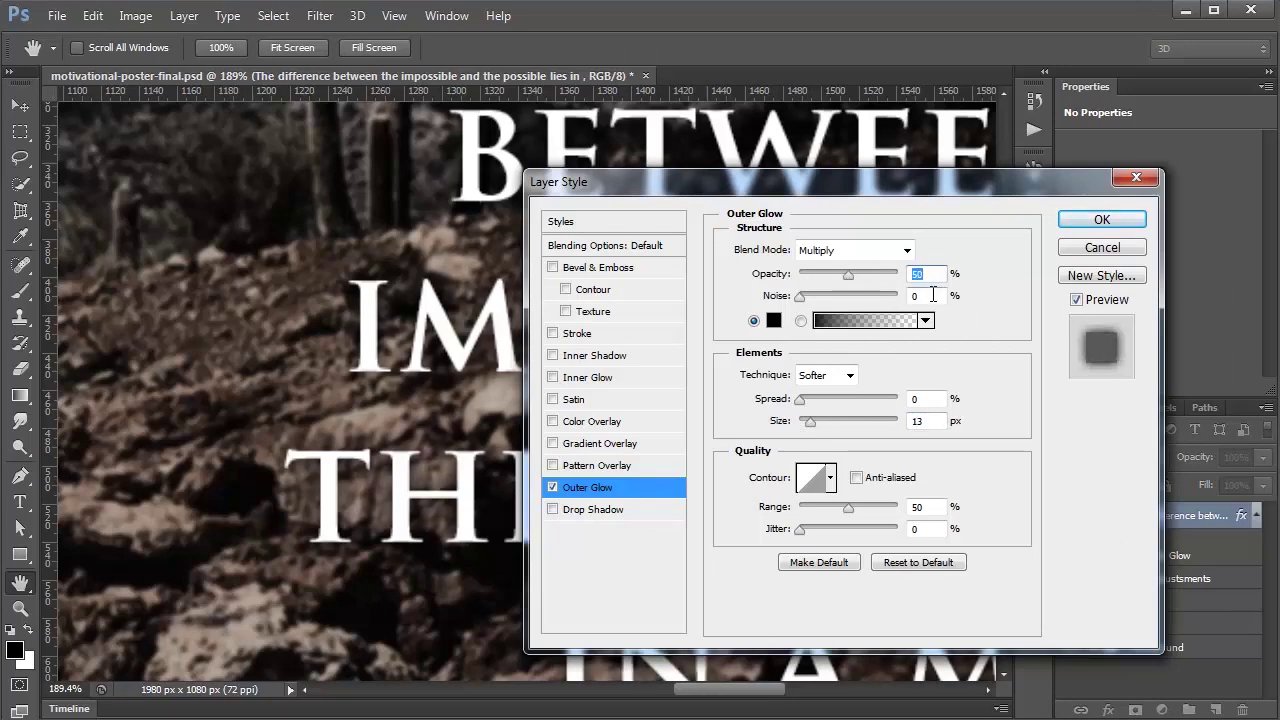
left_click(1101, 219)
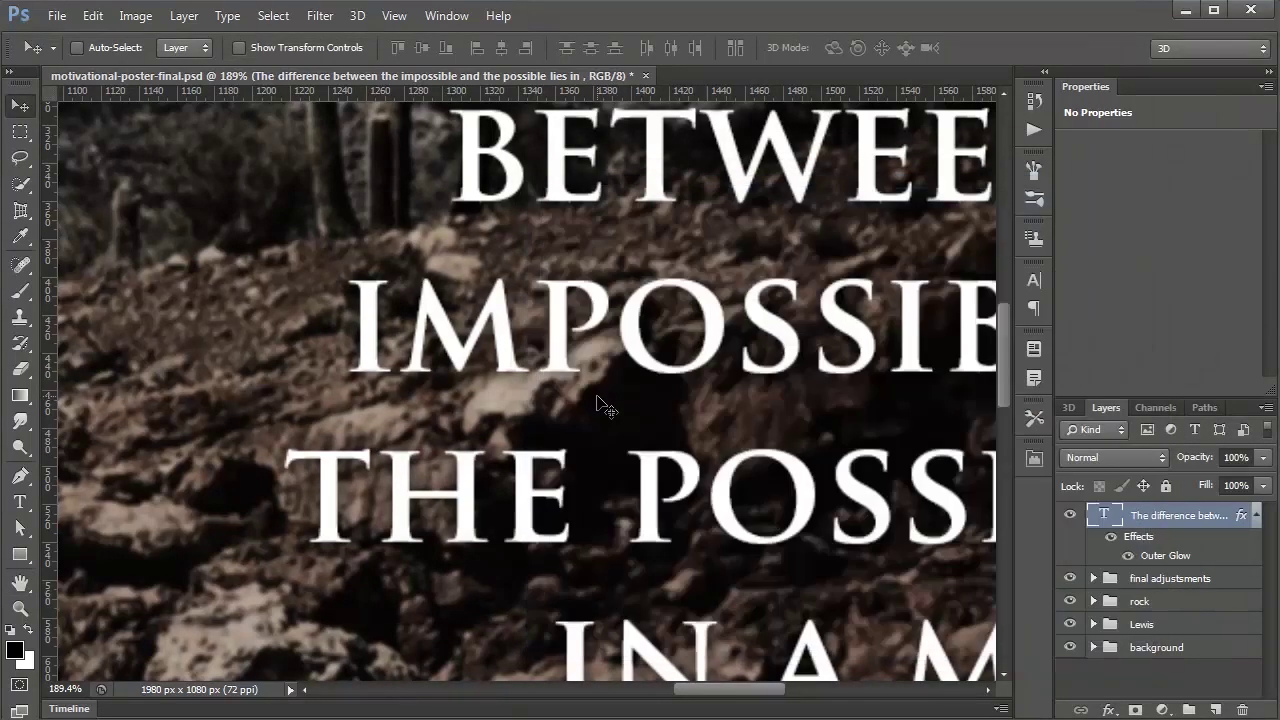
scroll(600, 405, "down", 5)
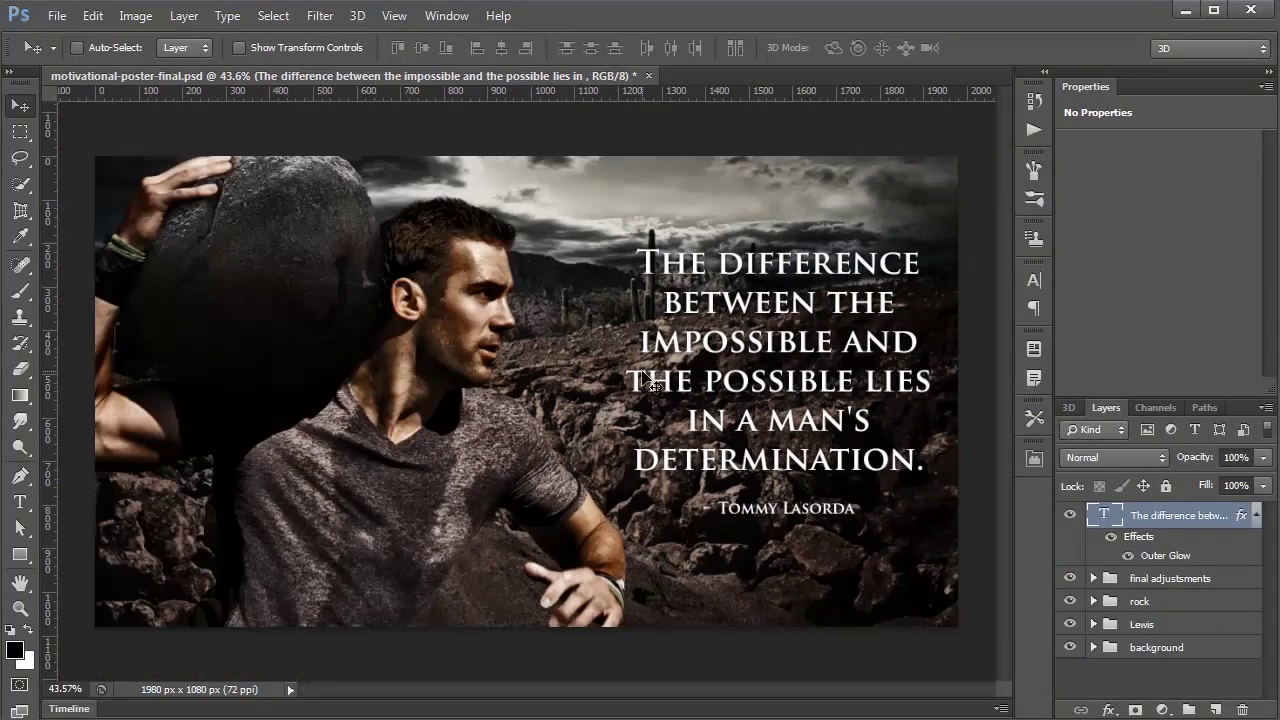
Check the font and size settings of the quote and of its attribution line.
key("t")
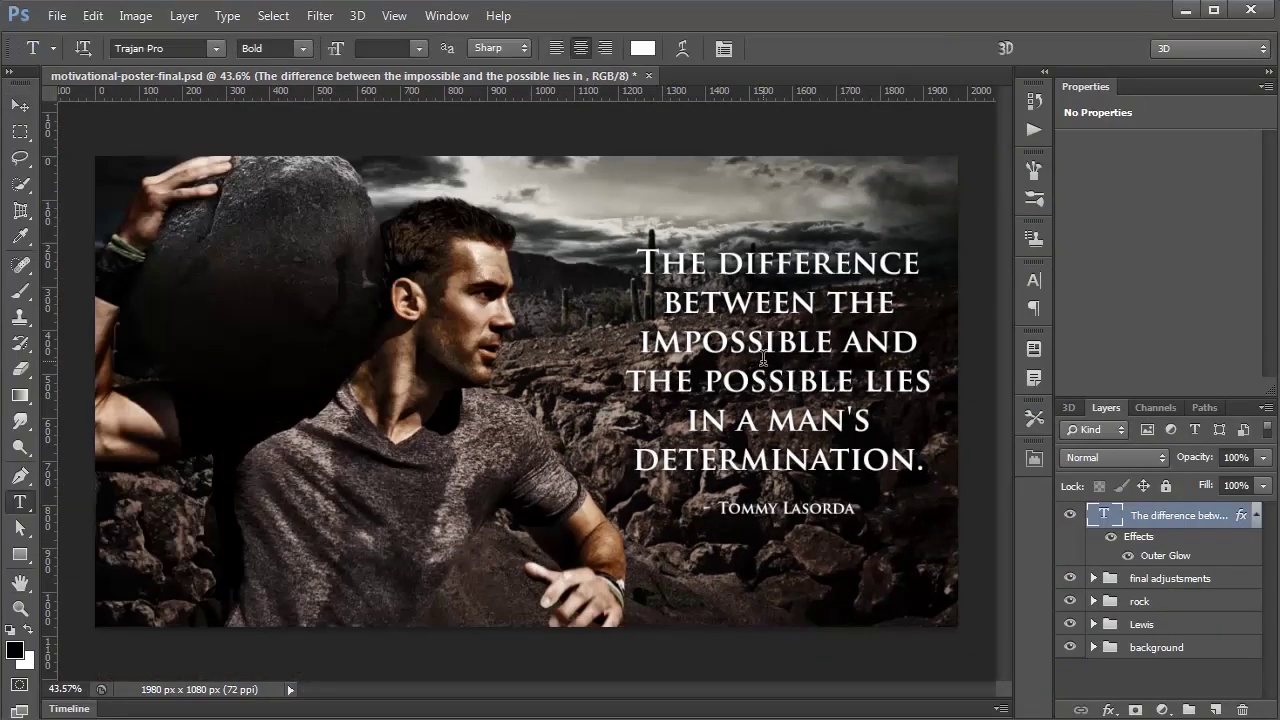
left_click(718, 345)
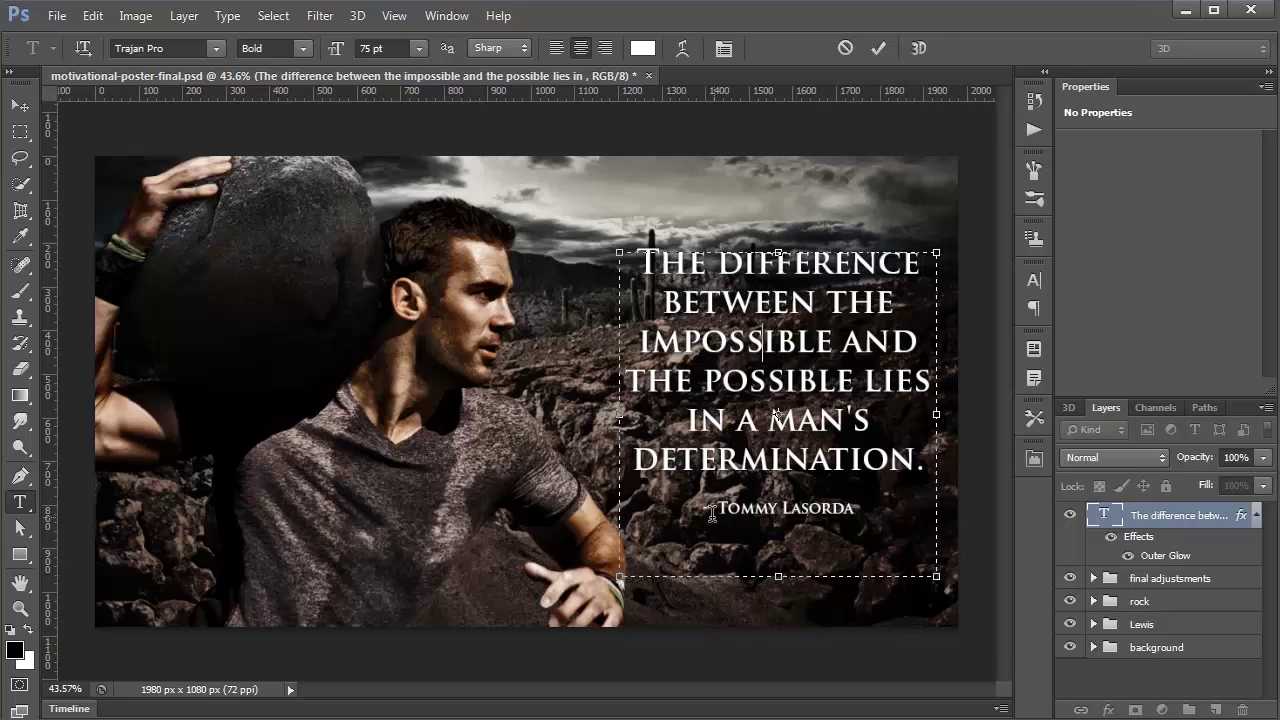
left_click(766, 508)
left_click_drag(712, 507, 860, 507)
left_click(767, 509)
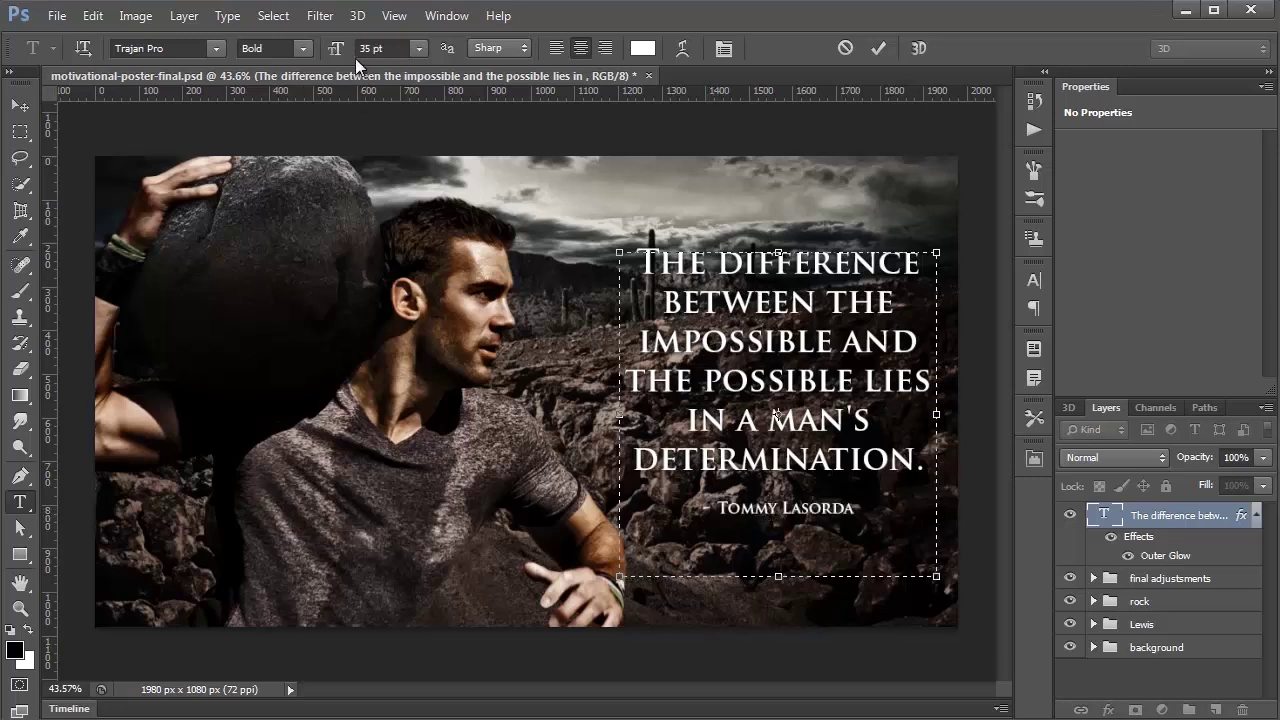